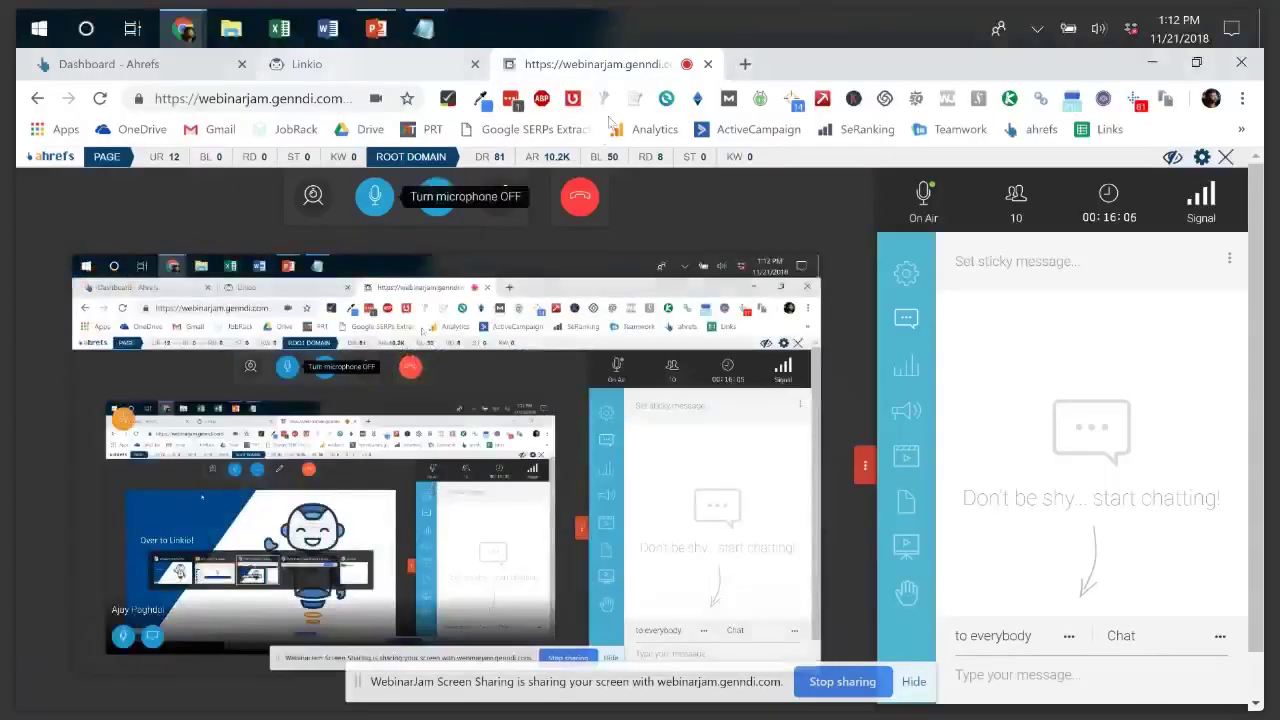
- Hide the screen-sharing notice and Ahrefs toolbar on the Linkio page, and open the Linkio brand's anchor text planner
key("ctrl+shift+Tab")
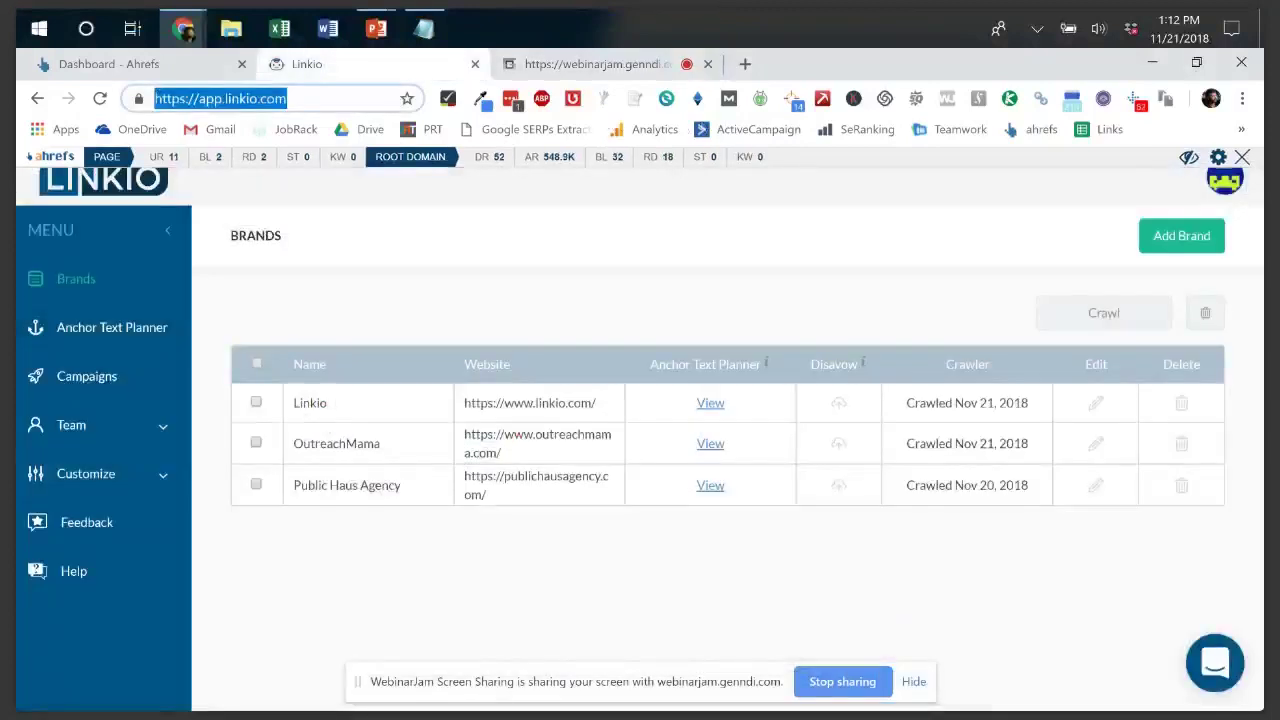
left_click(913, 681)
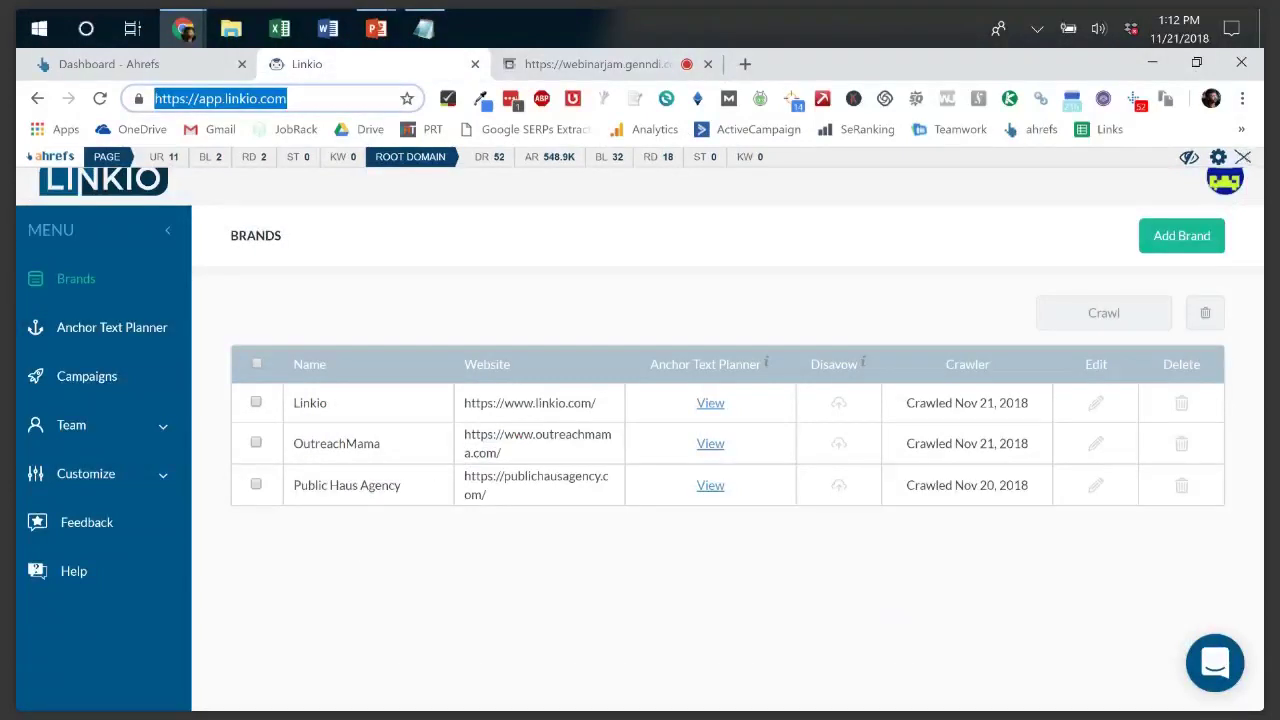
left_click(1242, 157)
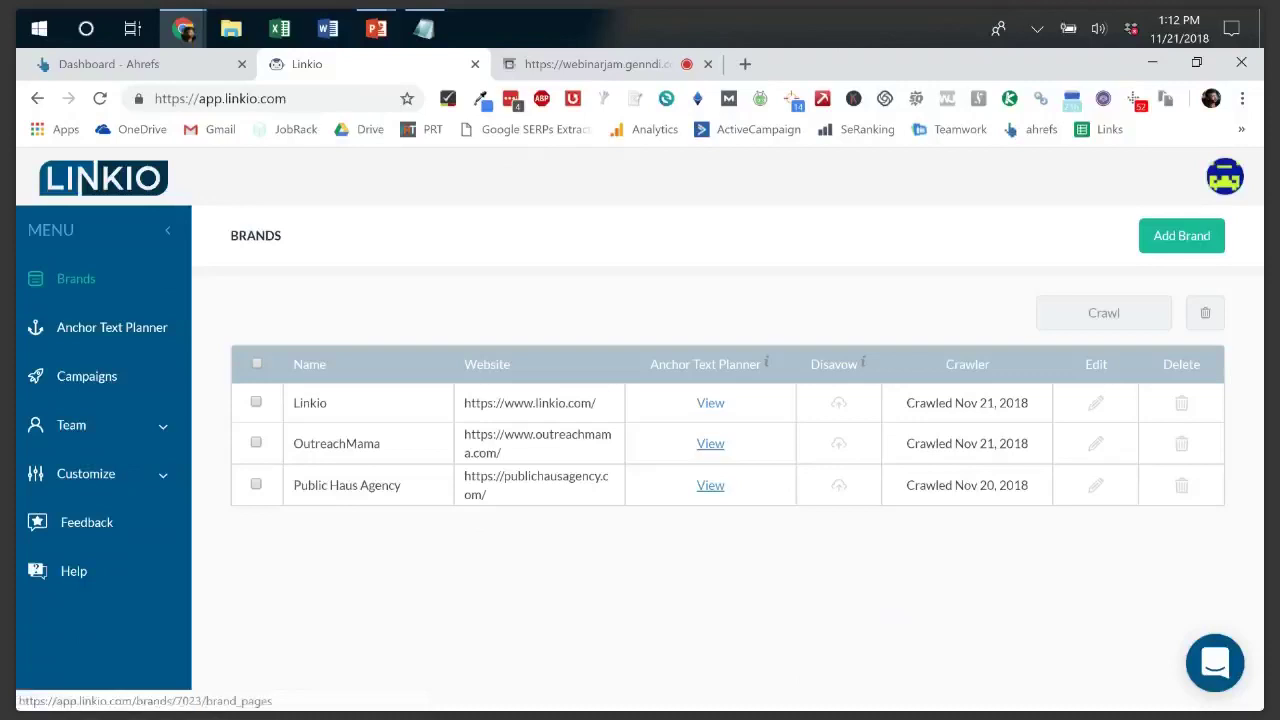
left_click(710, 402)
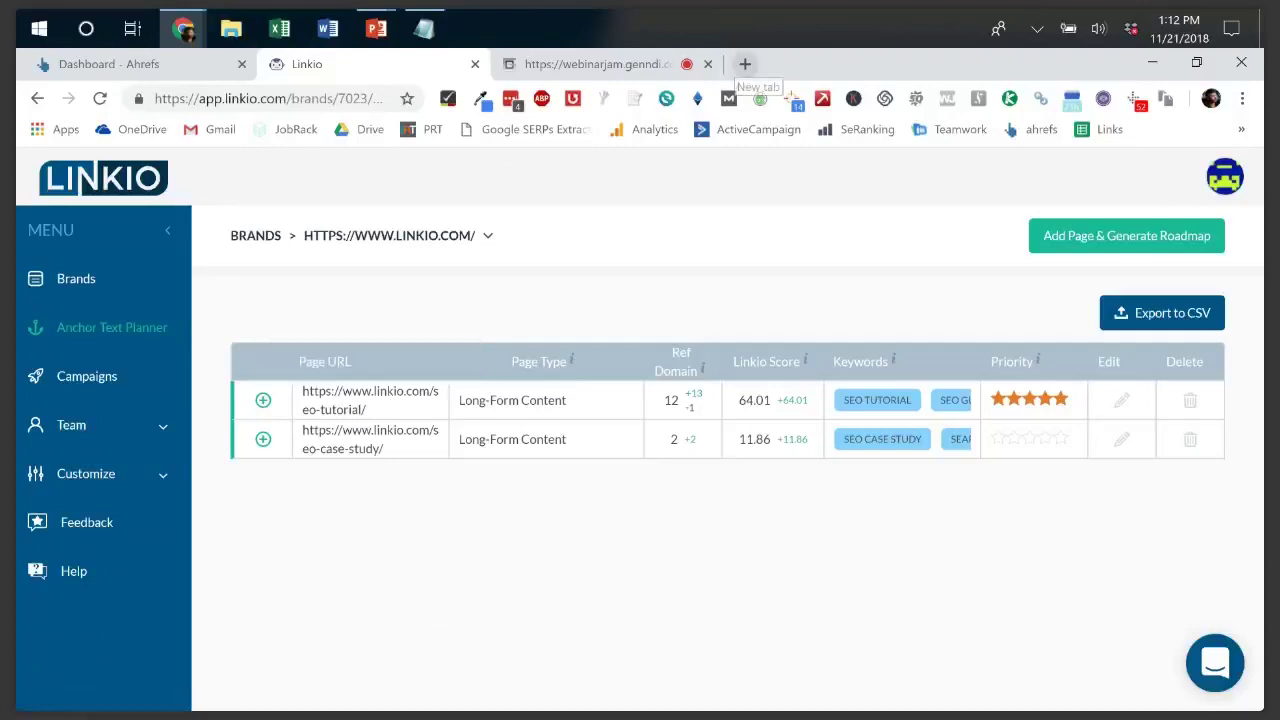
- Search Google for "seo tutorial" in a new browser tab
left_click(745, 64)
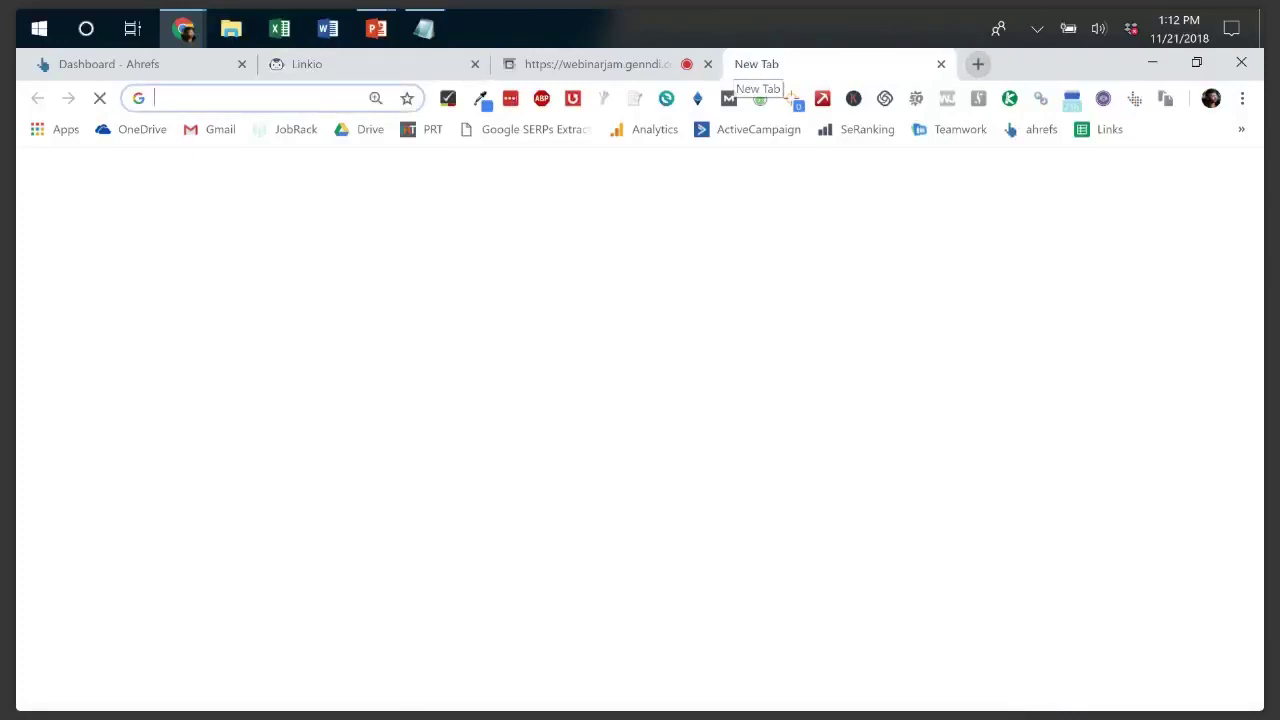
type("seo tutorial")
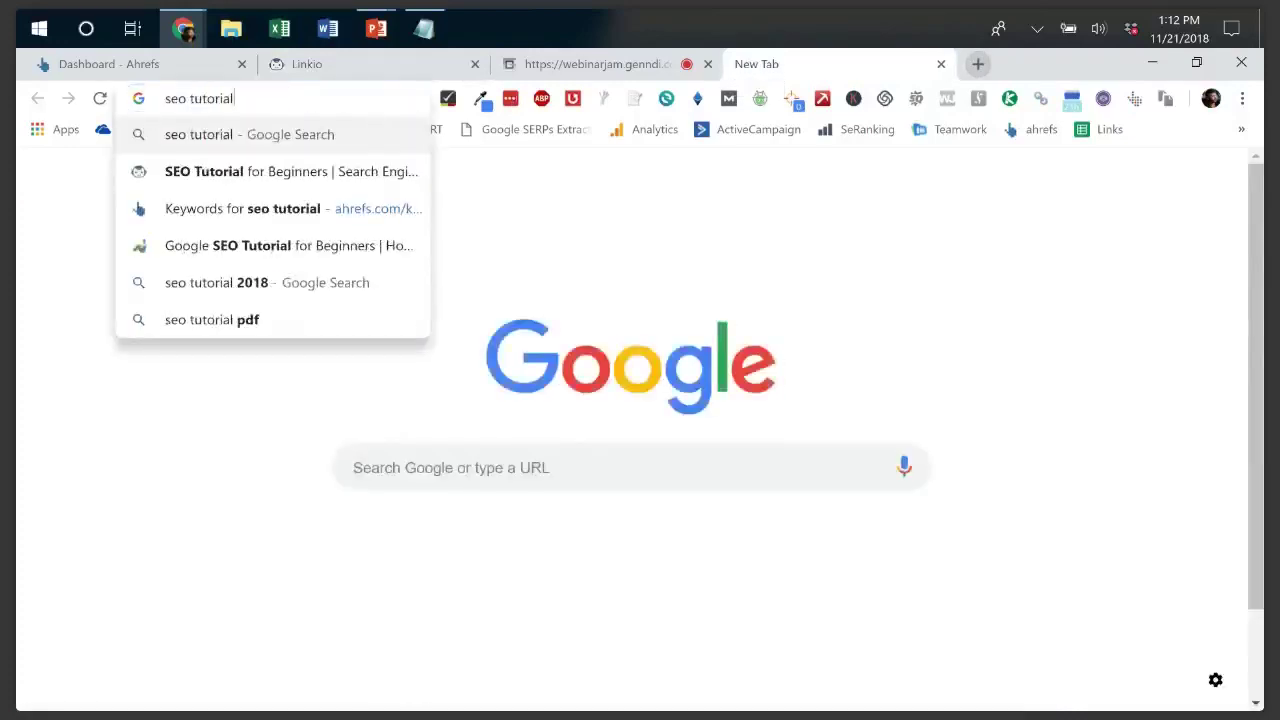
key("Return")
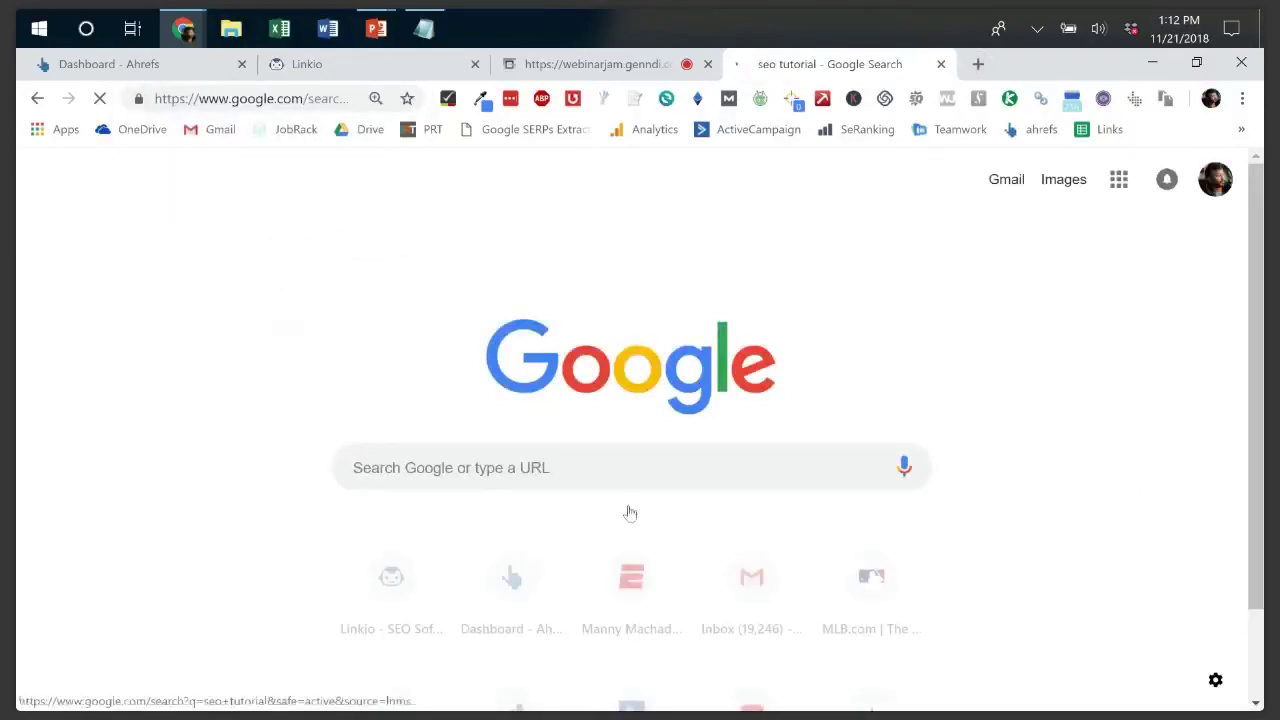
- Examine the Google results for "seo tutorial", including the competing pages, Linkio's own listing and its site performance card
scroll(630, 512, "down", 3)
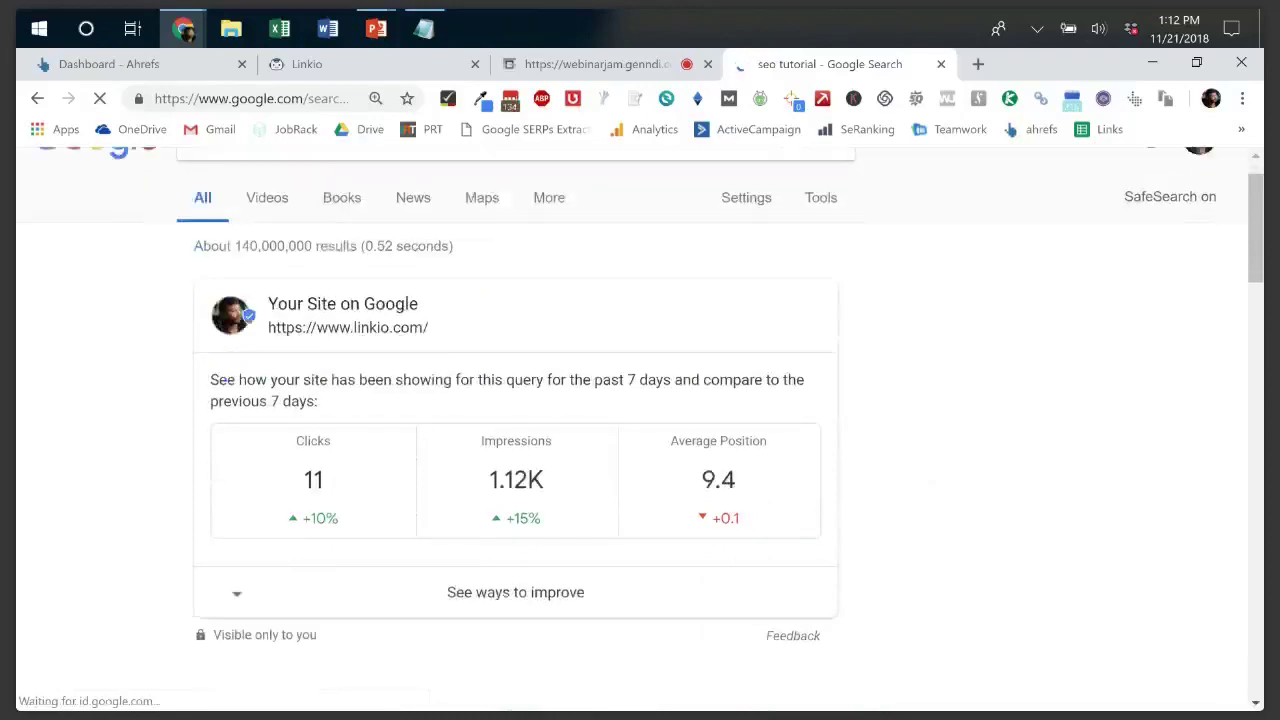
scroll(630, 430, "down", 5)
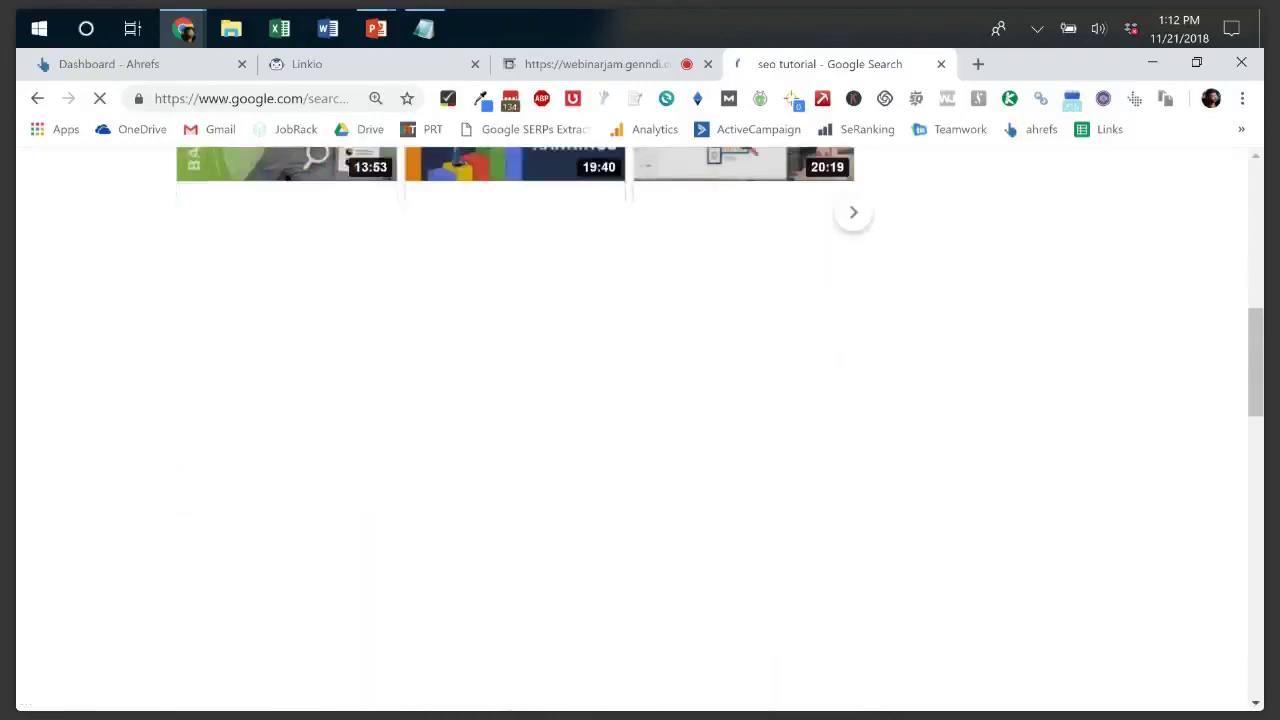
scroll(640, 430, "down", 1)
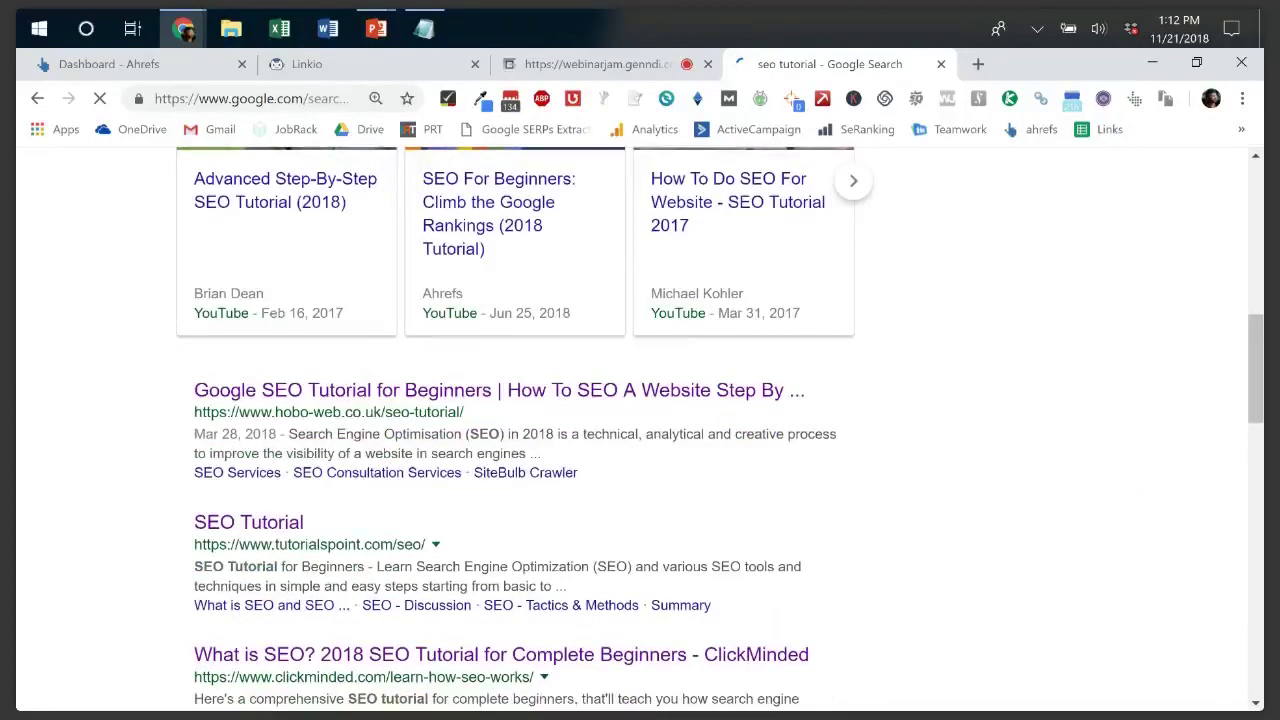
scroll(640, 430, "down", 4)
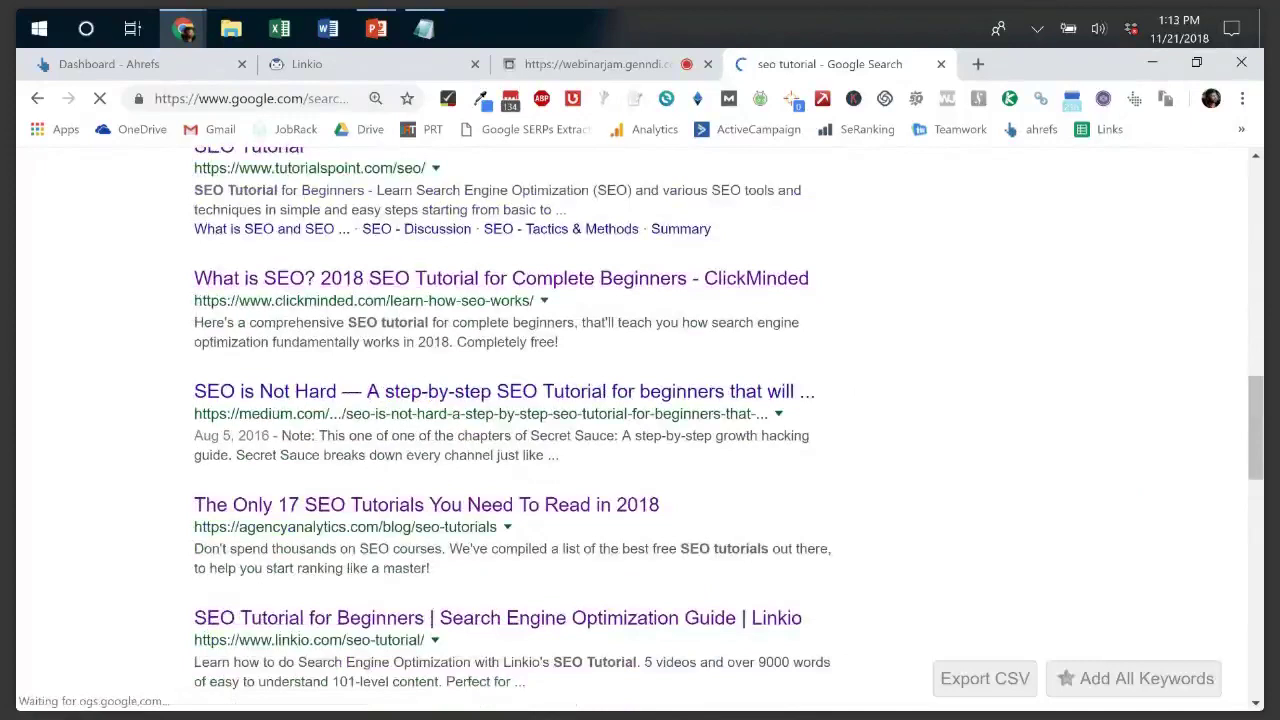
scroll(640, 428, "down", 1)
scroll(640, 428, "up", 2)
scroll(640, 430, "up", 5)
scroll(640, 430, "up", 4)
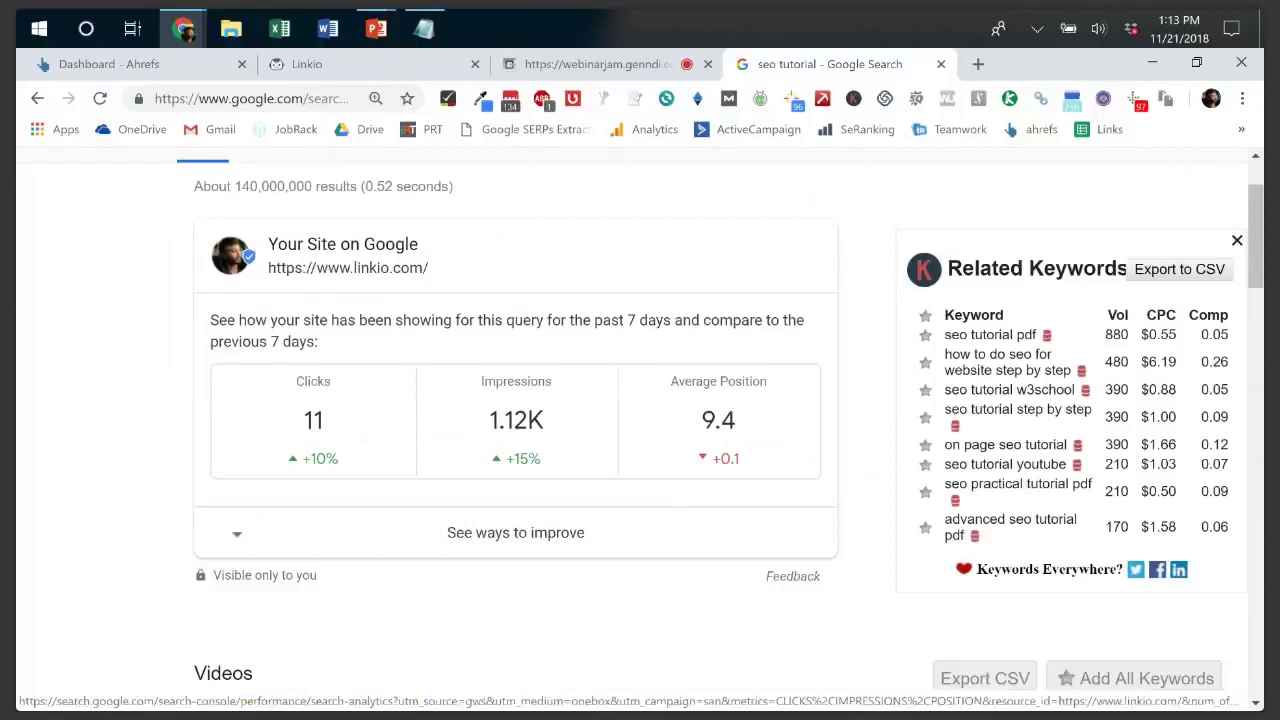
scroll(640, 430, "down", 1)
scroll(640, 420, "down", 5)
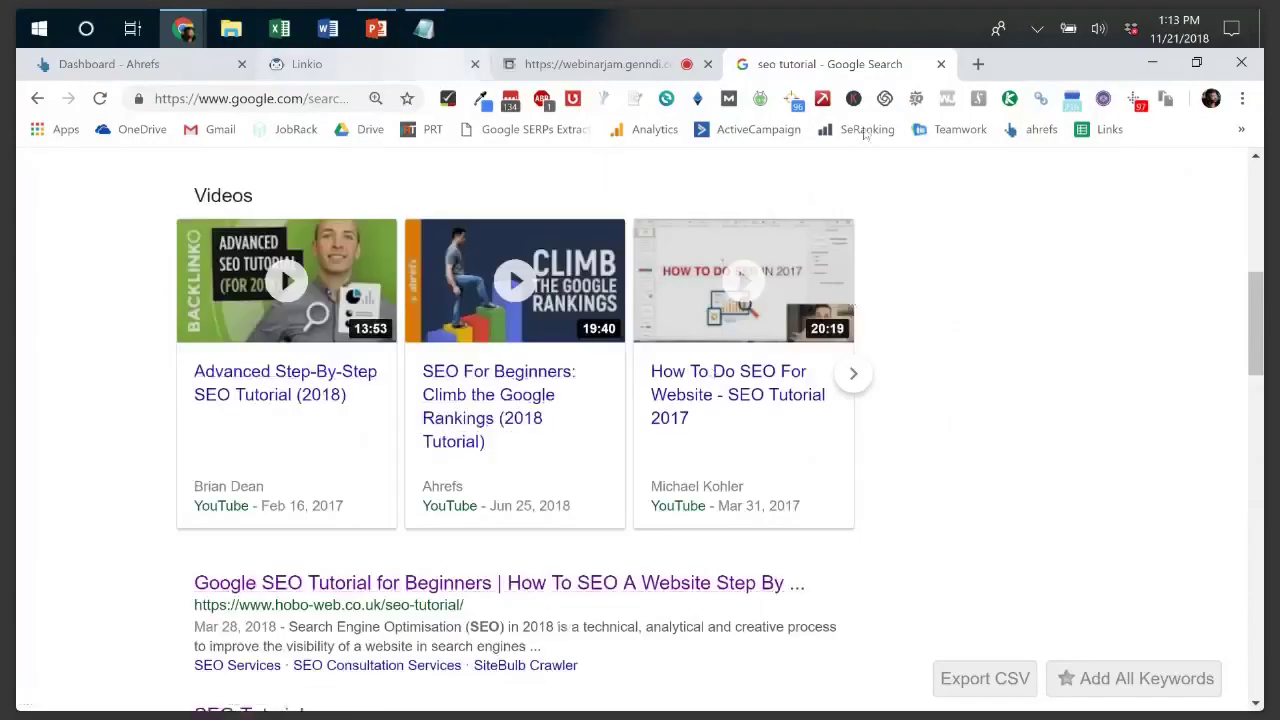
- Expand the linkio.com/seo-tutorial/ page in Linkio's anchor text planner and examine its backlinks and anchor text percentages
key("ctrl+2")
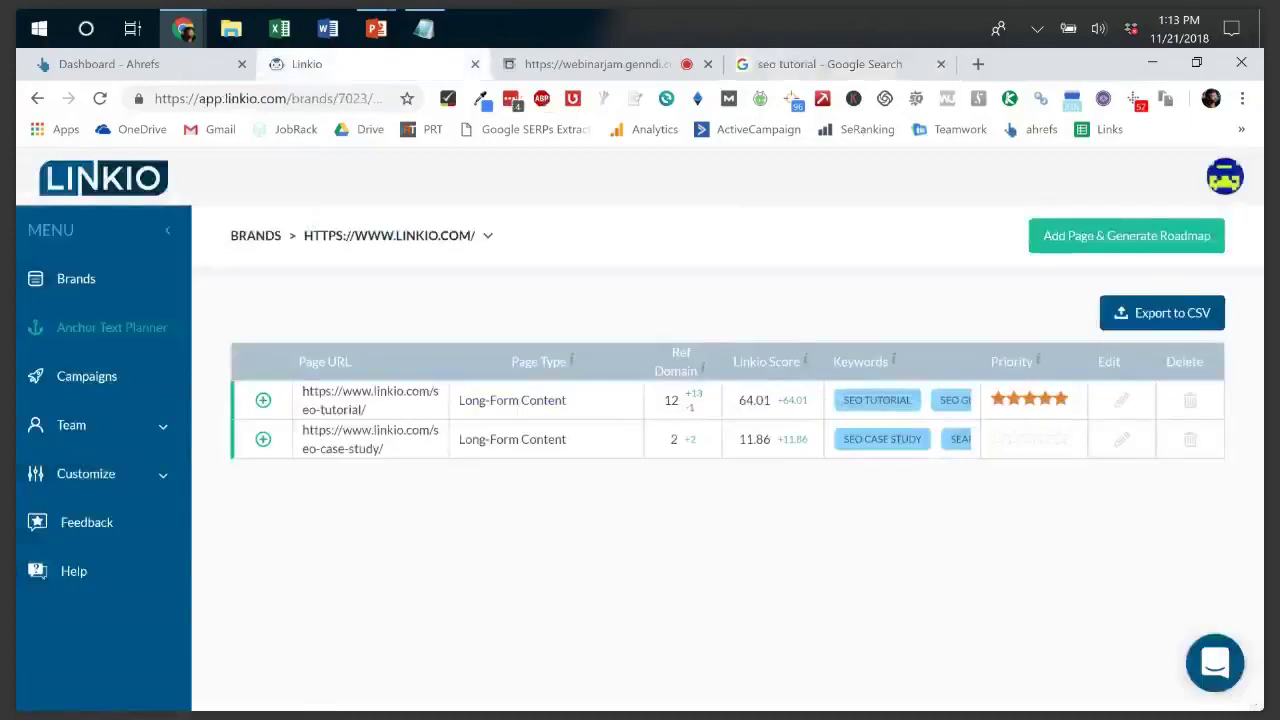
left_click(263, 400)
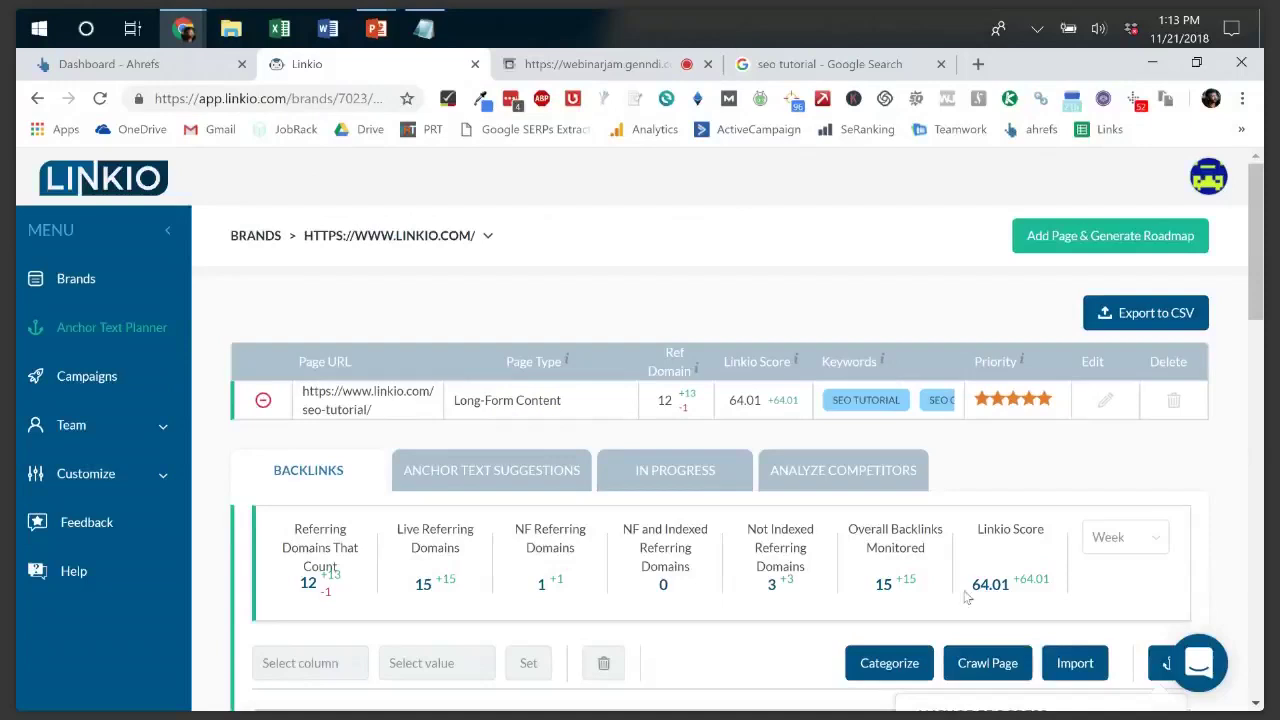
scroll(965, 597, "down", 4)
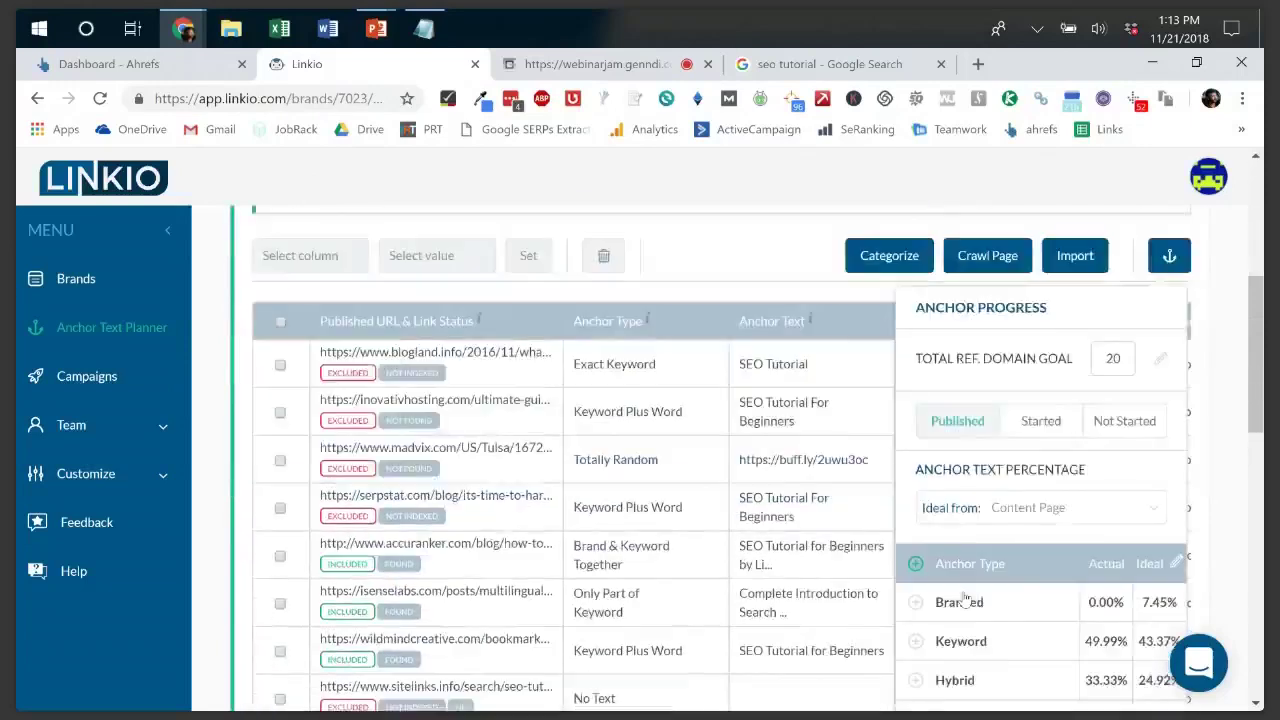
scroll(720, 450, "down", 10)
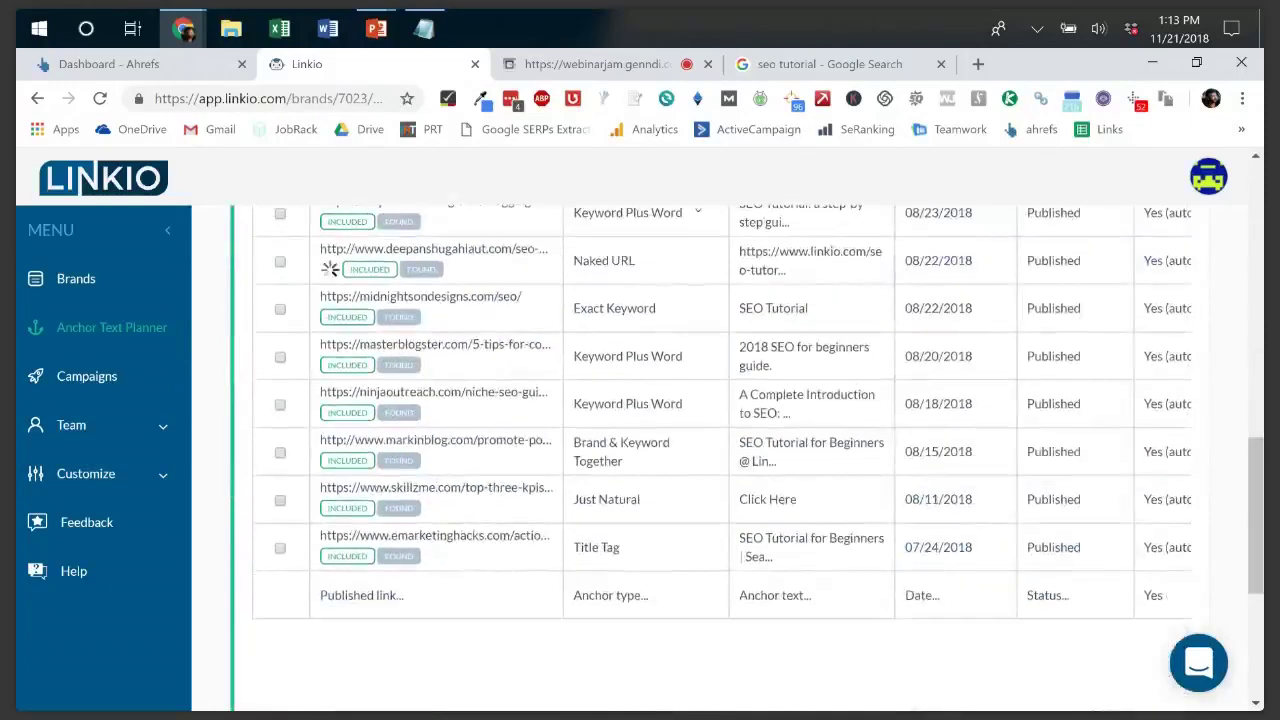
scroll(720, 450, "up", 5)
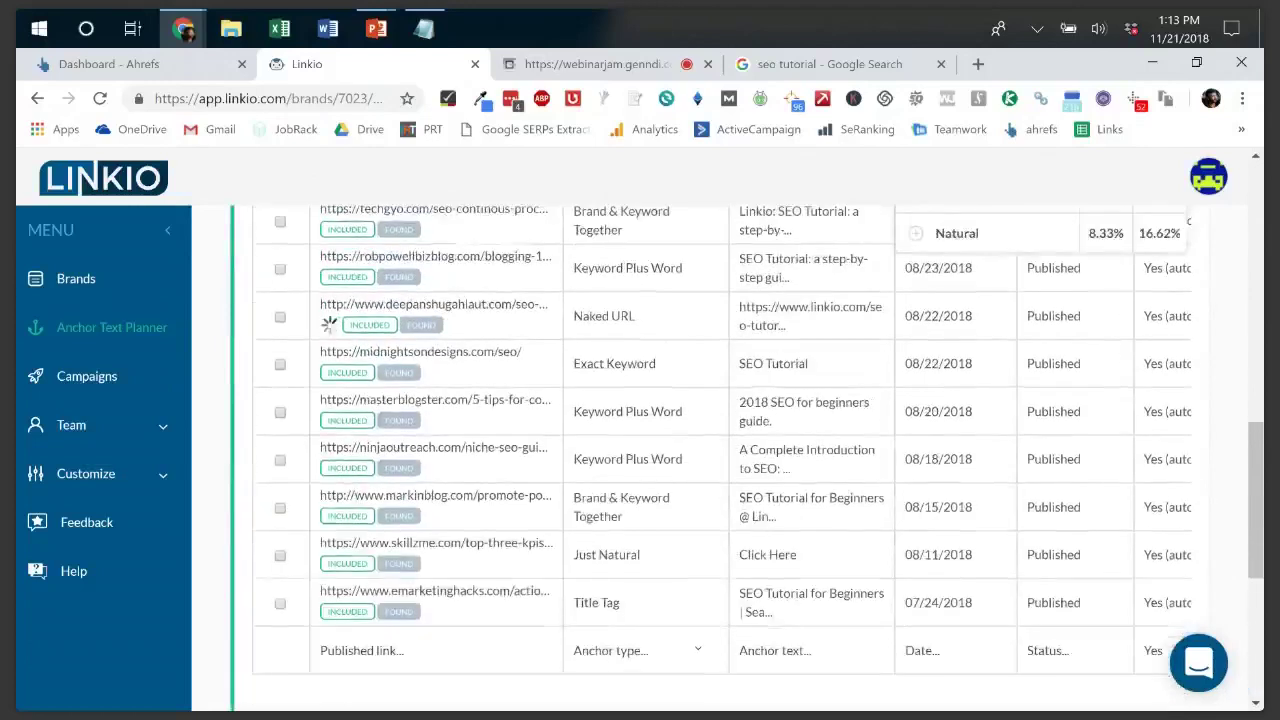
scroll(687, 600, "up", 2)
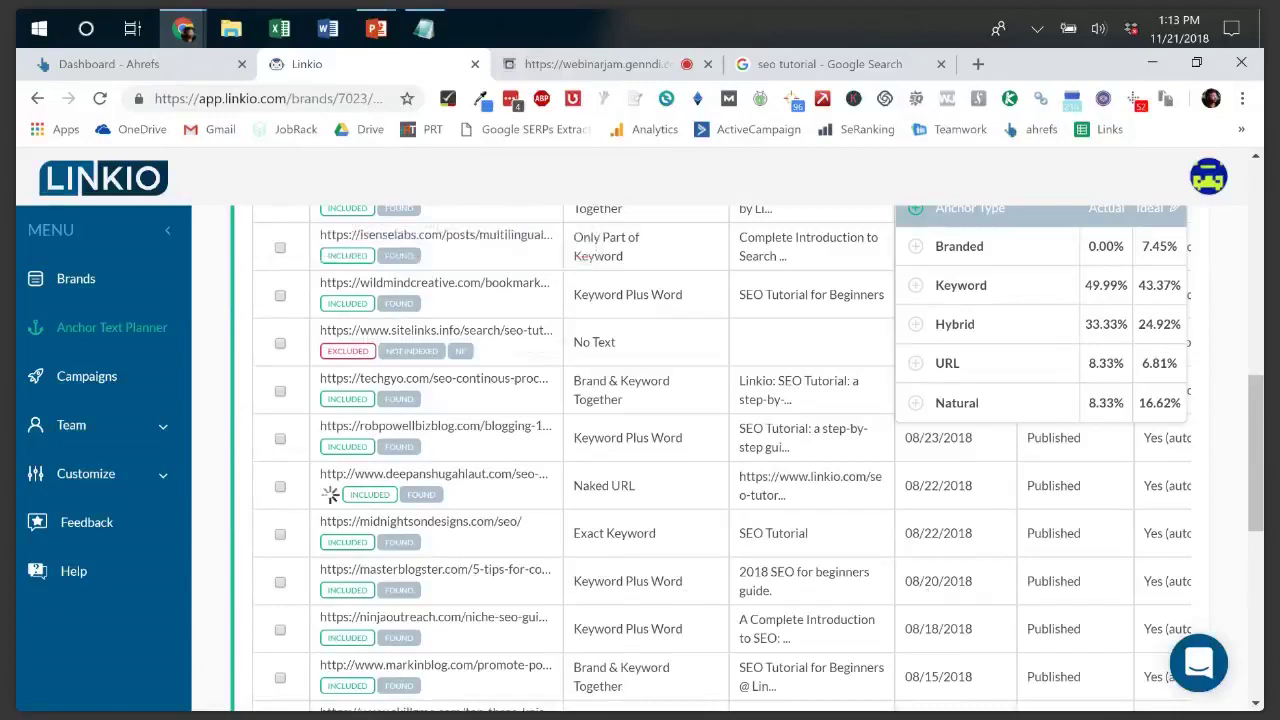
scroll(870, 578, "up", 4)
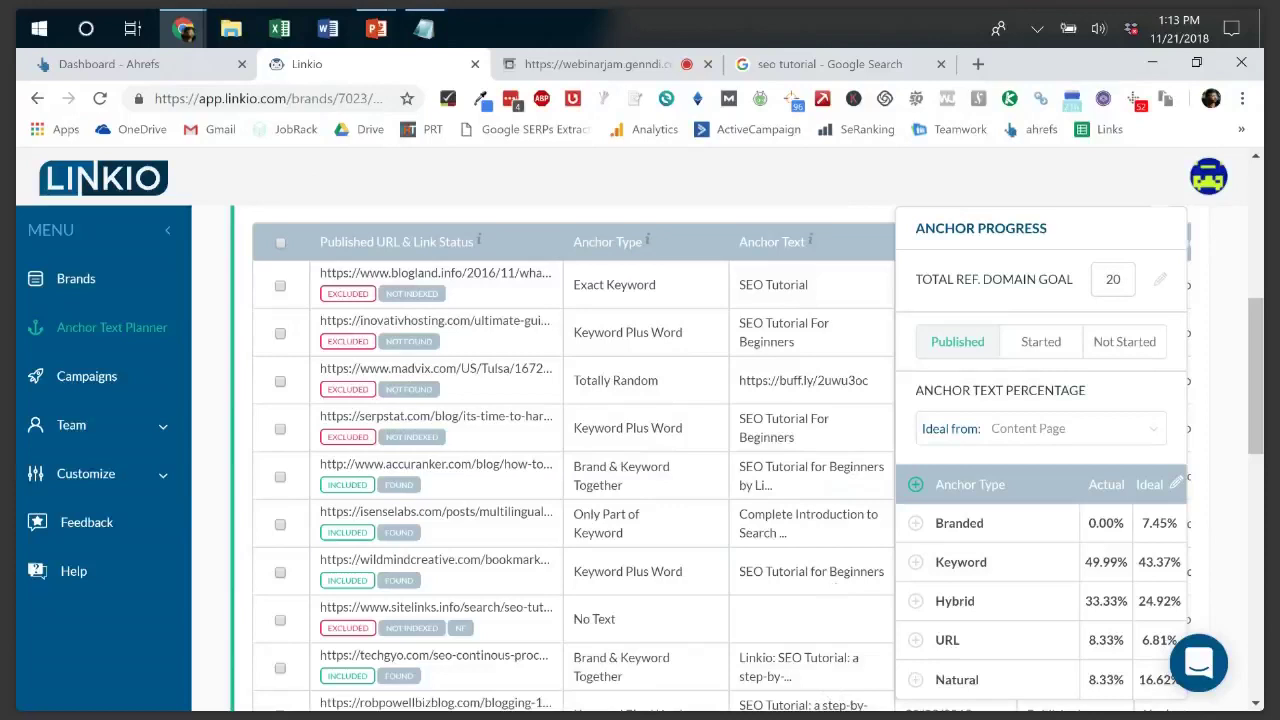
scroll(600, 615, "up", 2)
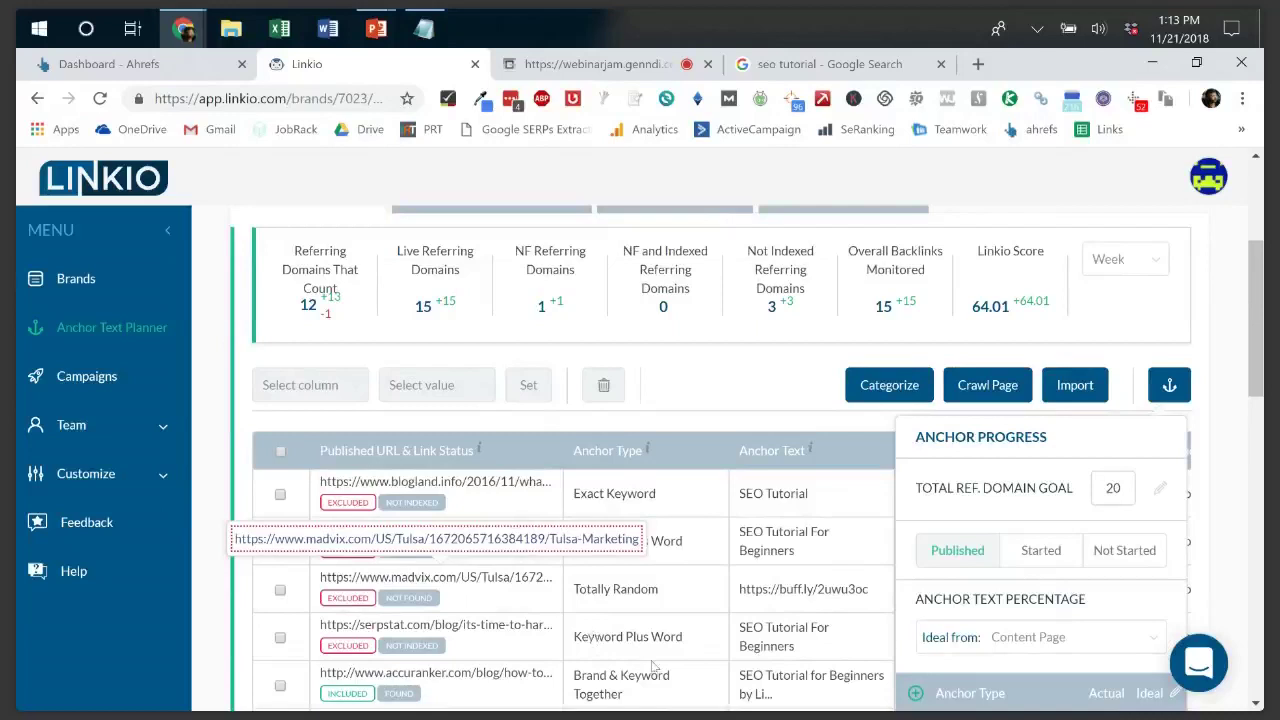
scroll(727, 690, "up", 1)
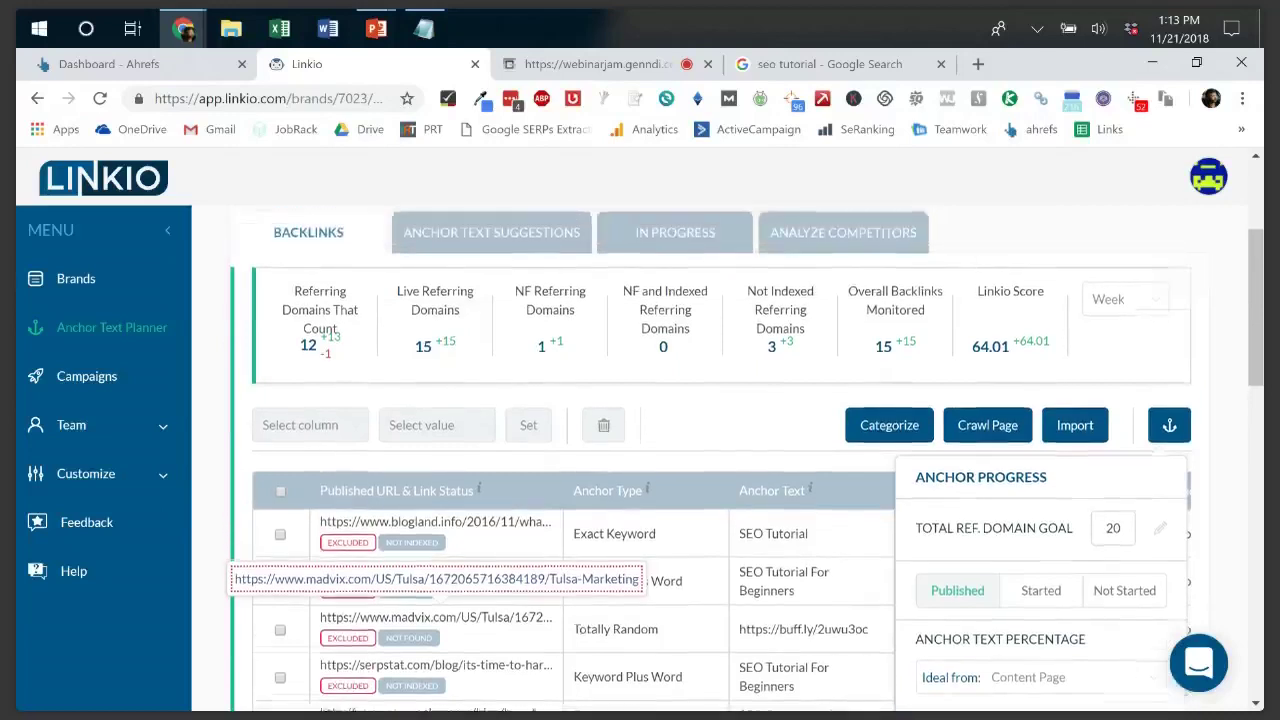
scroll(930, 555, "up", 1)
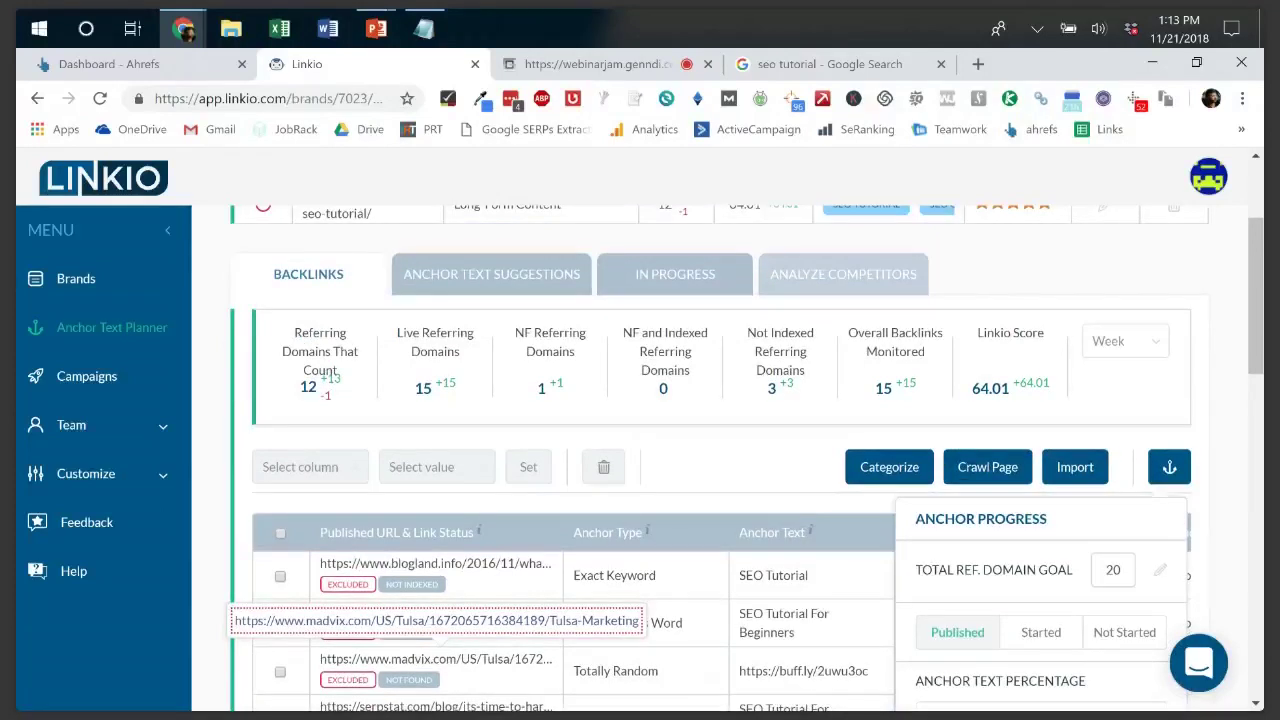
- View the competitor anchor text analysis for the seo-tutorial page and highlight part of the page's URL
left_click(843, 274)
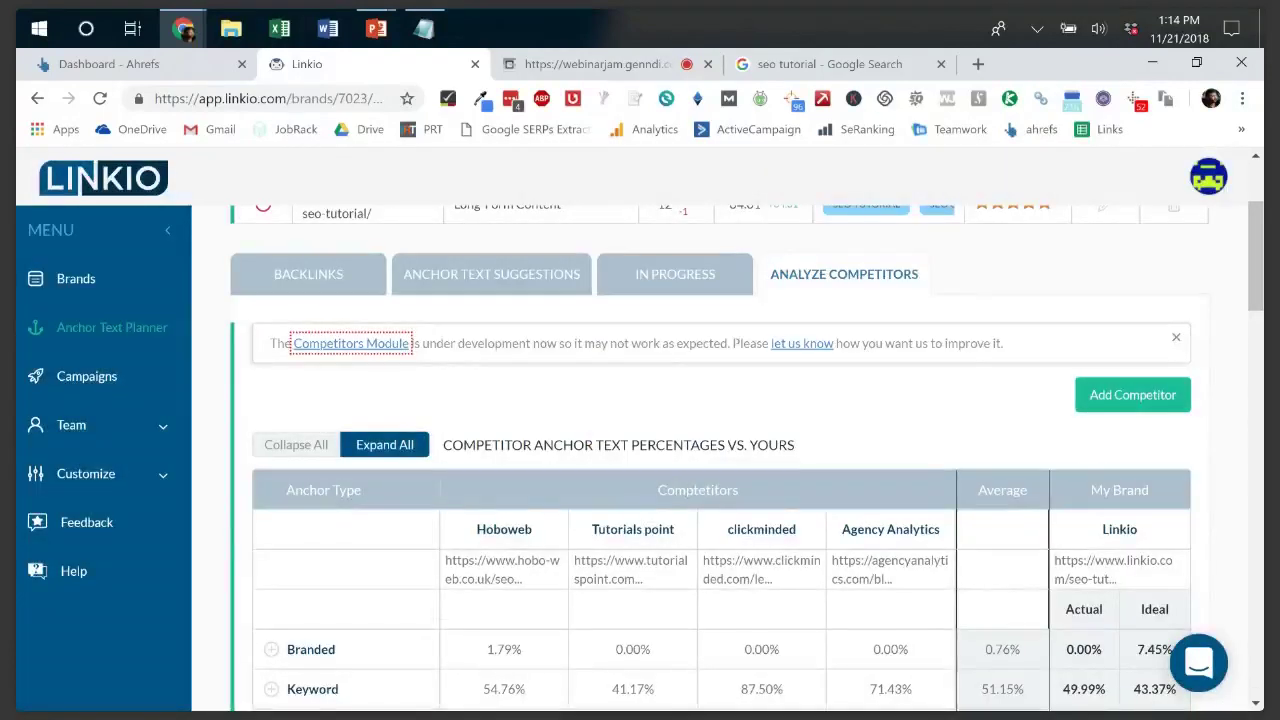
scroll(720, 450, "up", 2)
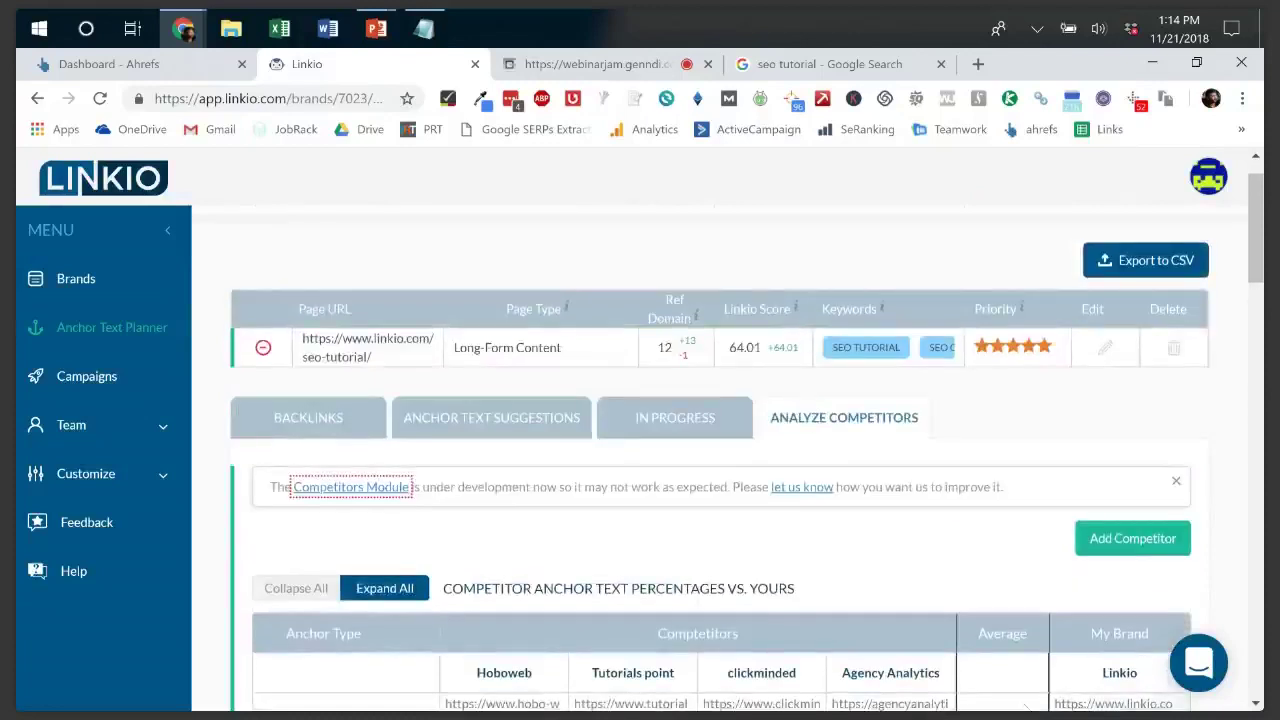
left_click_drag(368, 357, 337, 357)
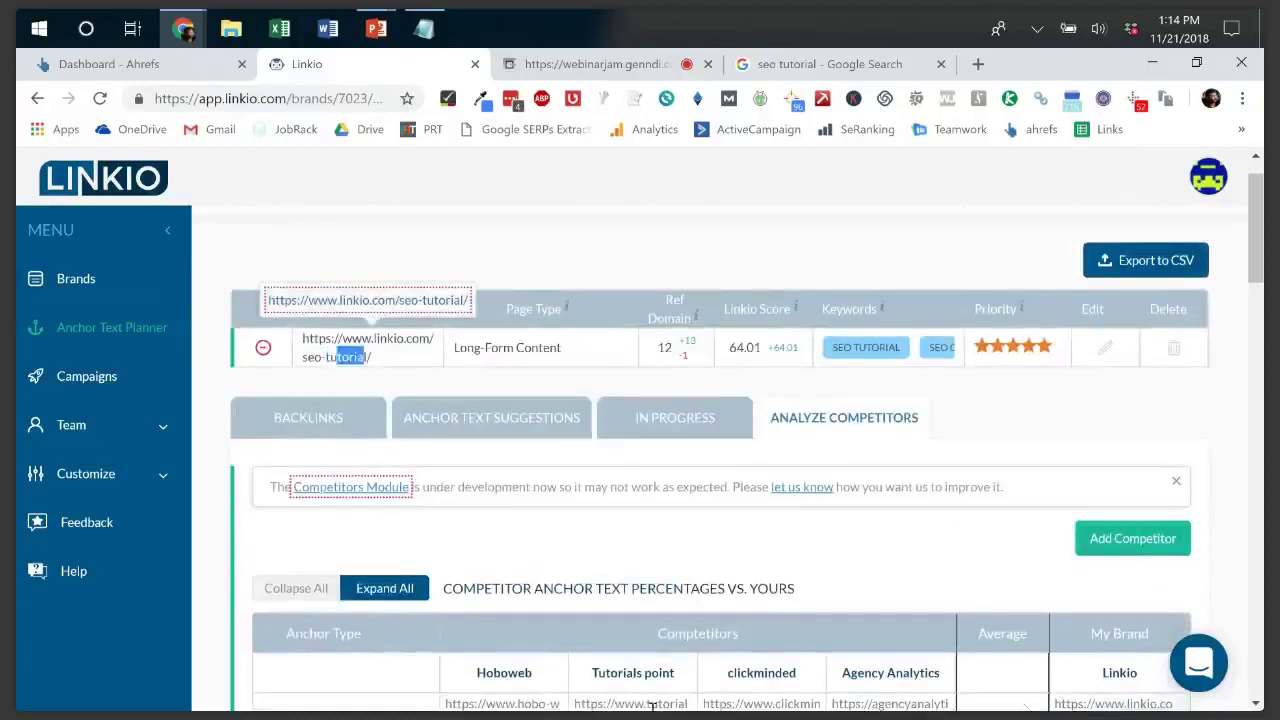
- Turn on the Ahrefs SEO Toolbar for the Google results page on "seo tutorial"
left_click(832, 64)
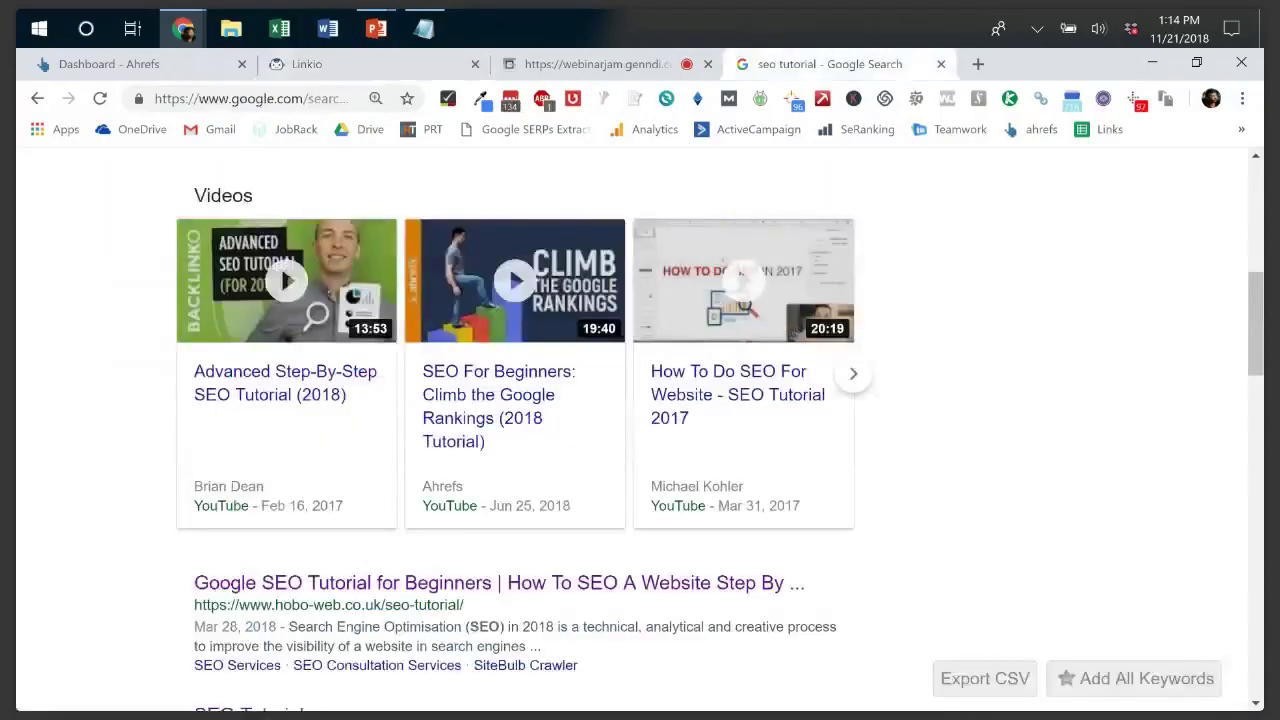
scroll(780, 484, "up", 6)
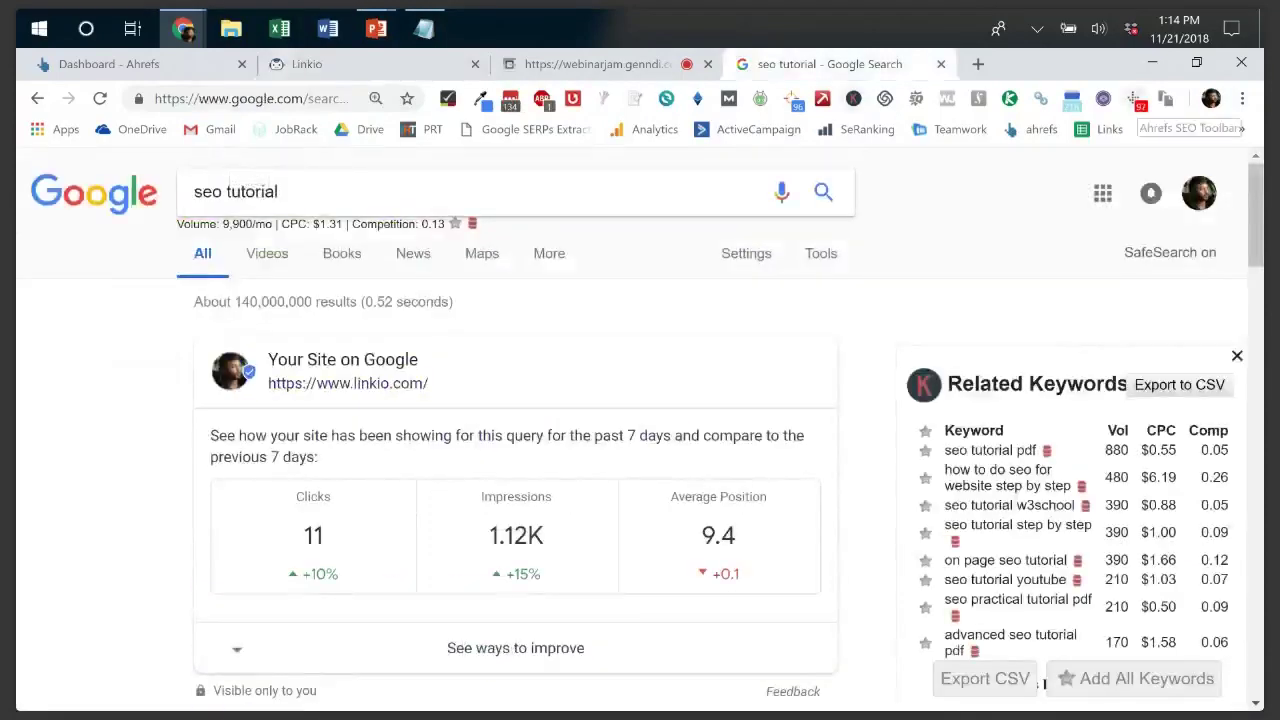
left_click(1135, 98)
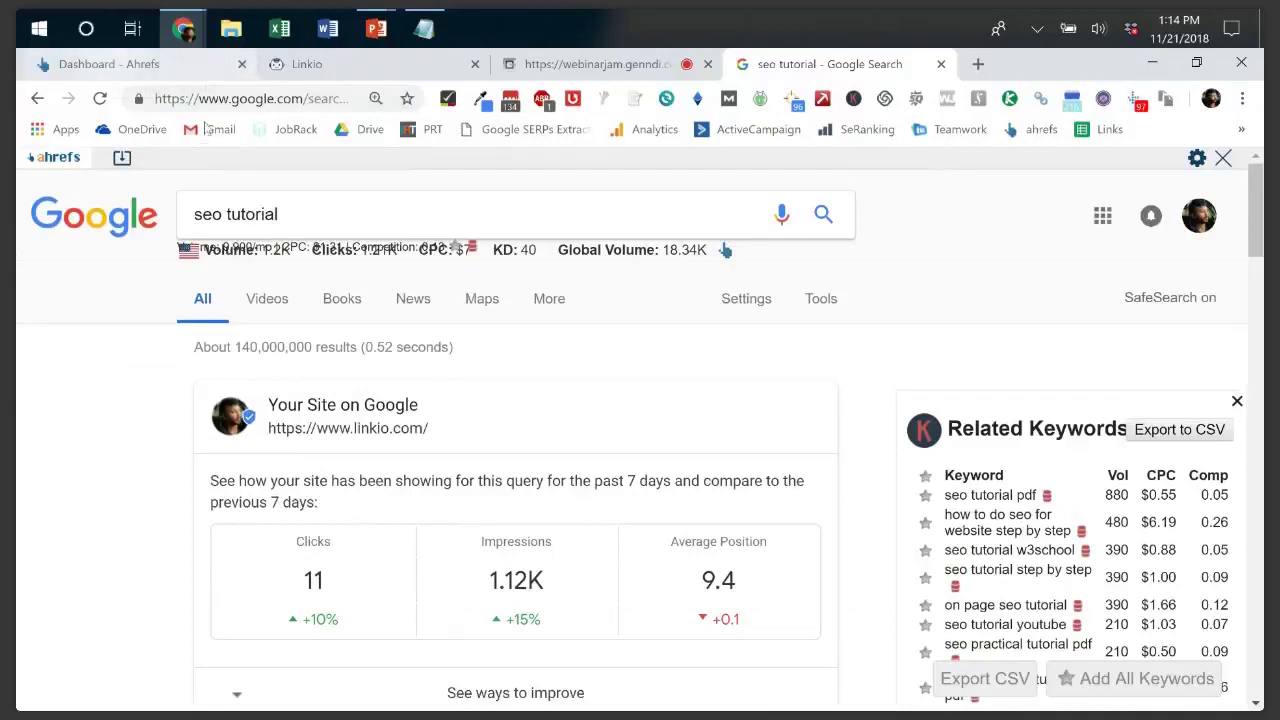
- Reload the Ahrefs dashboard and return to the Google results for "seo tutorial"
left_click(105, 64)
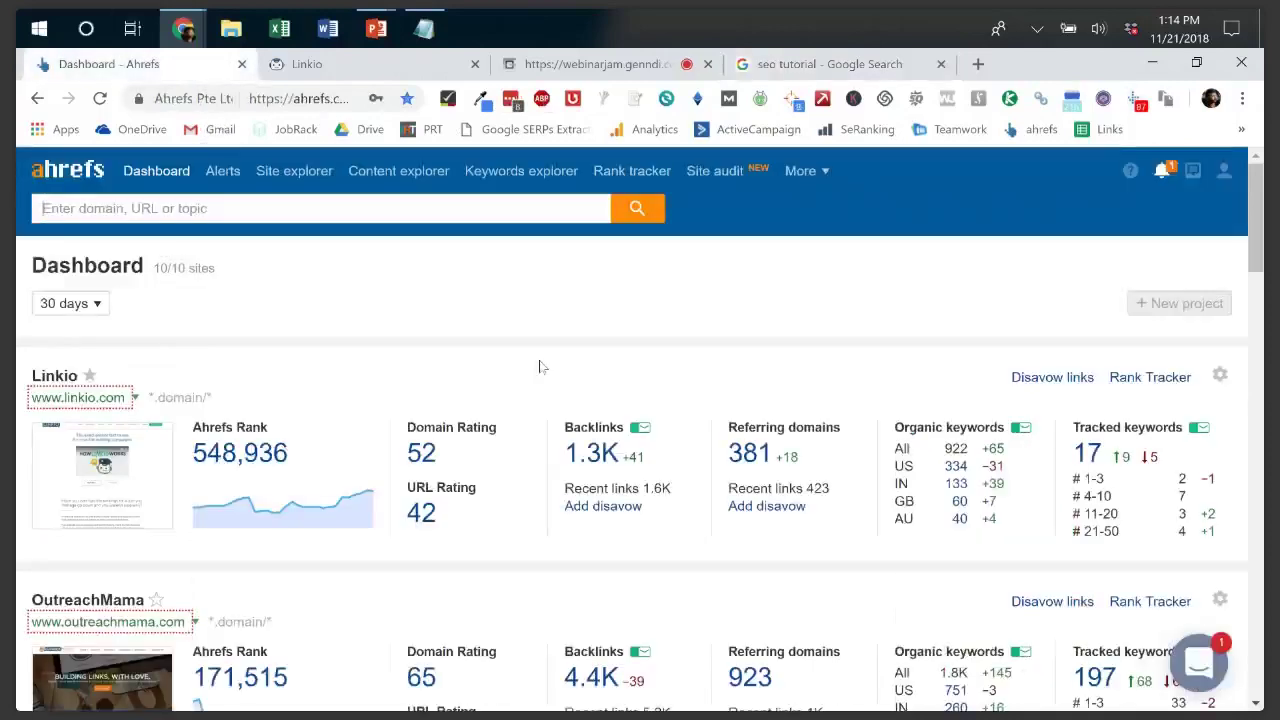
key("F5")
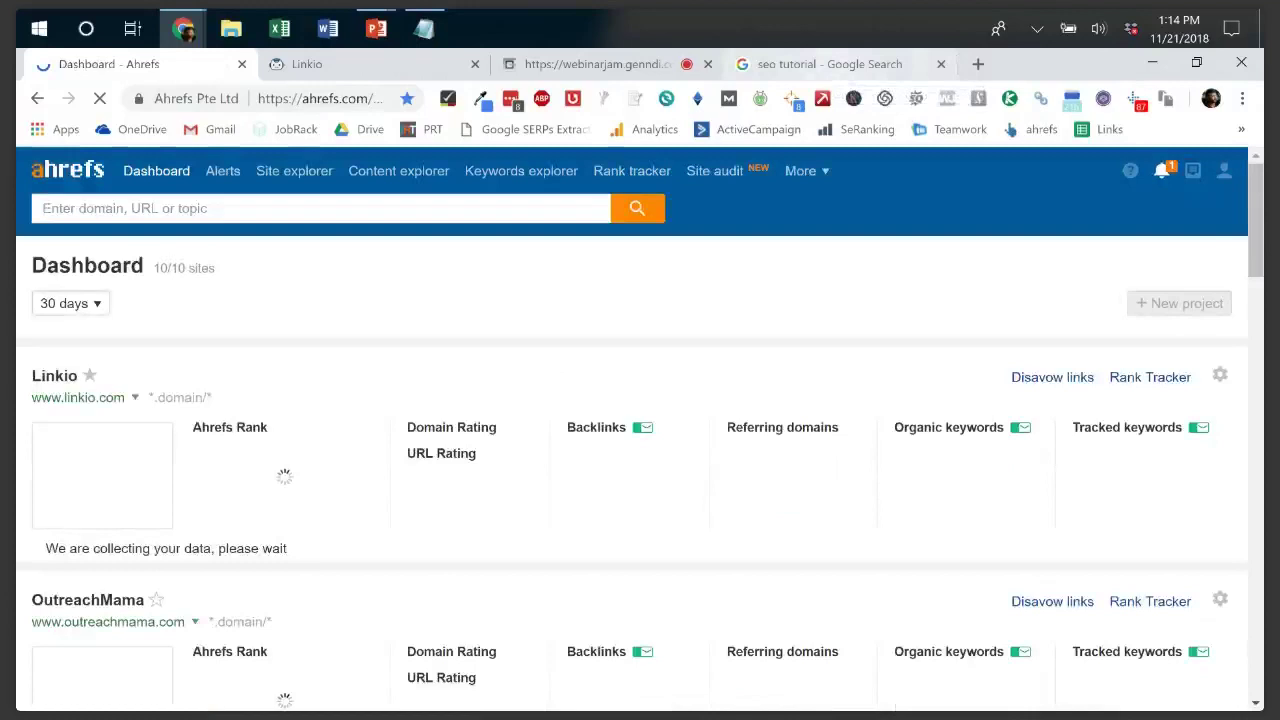
left_click(825, 64)
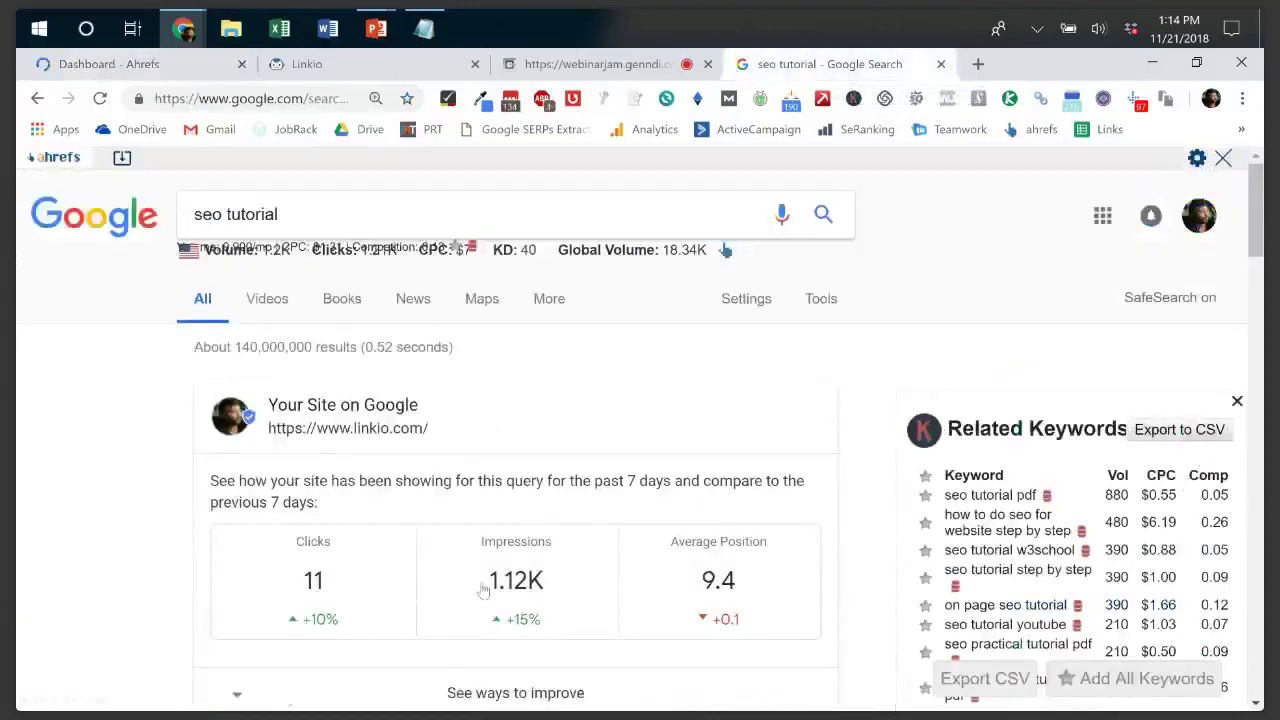
- Examine the Ahrefs metrics beneath the Hobo Web, Tutorials Point and ClickMinded results
key("ctrl+a")
scroll(354, 704, "down", 2)
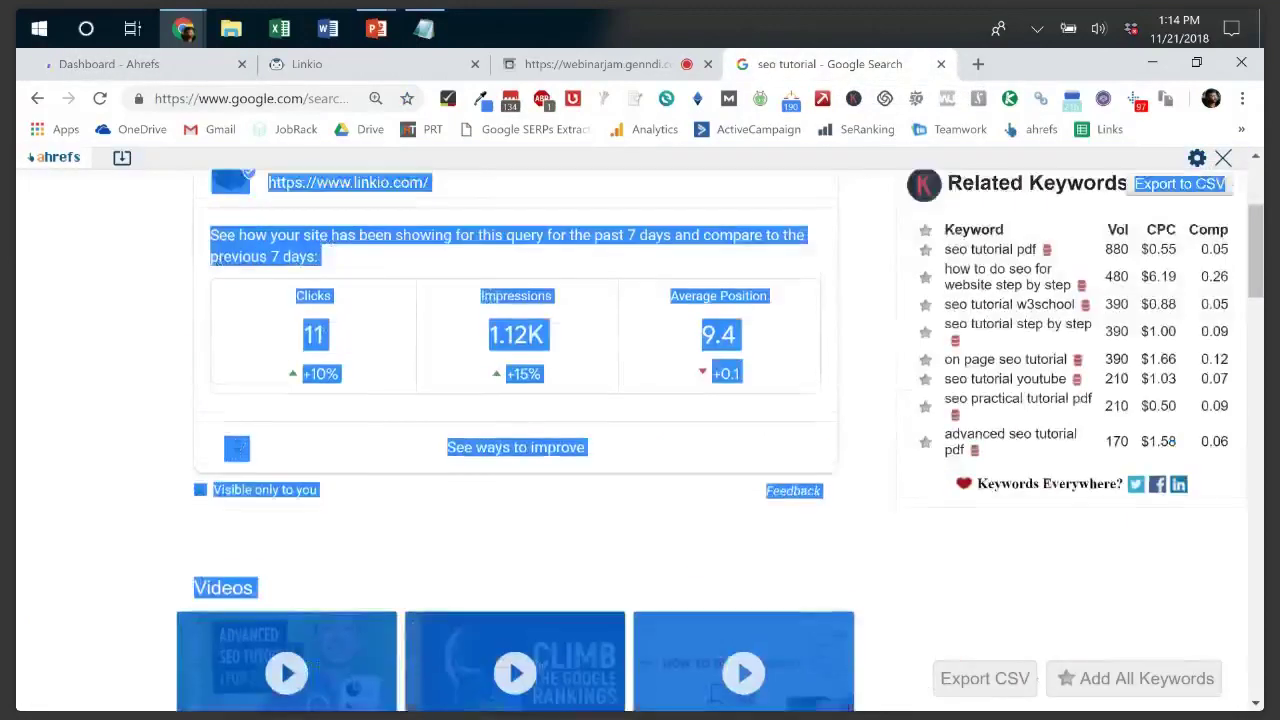
left_click(640, 540)
scroll(640, 440, "down", 5)
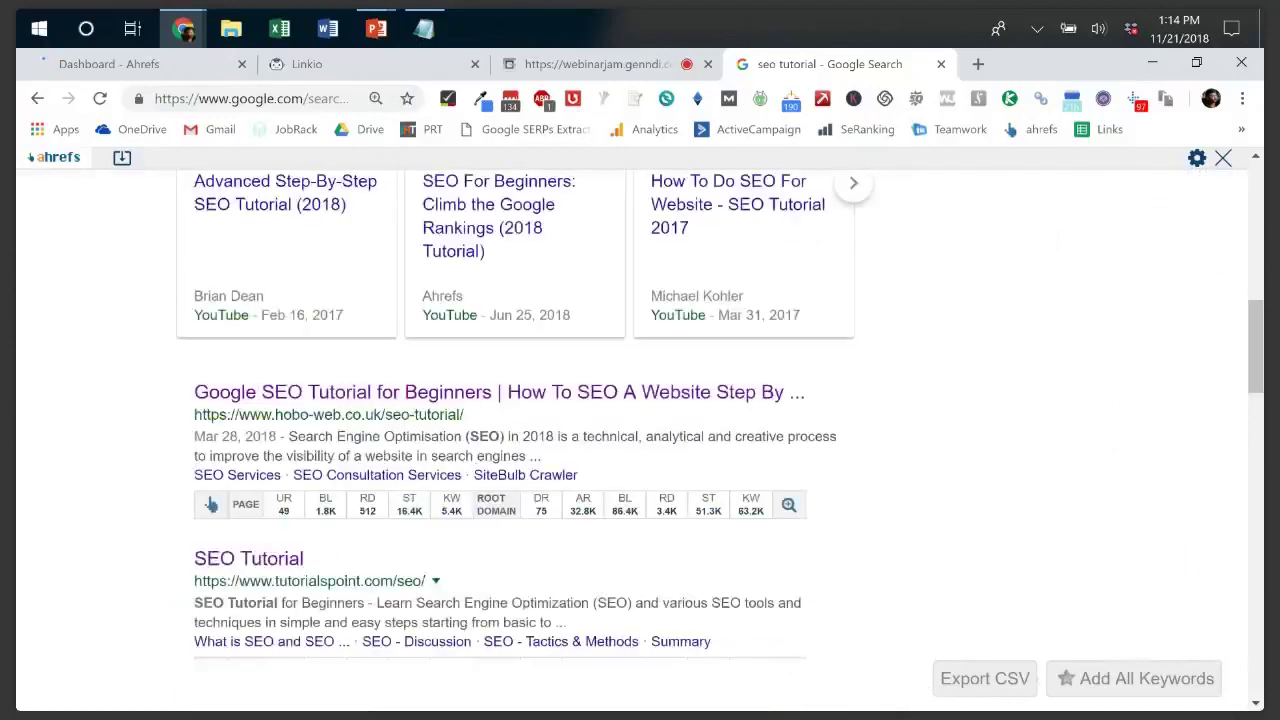
scroll(452, 414, "down", 1)
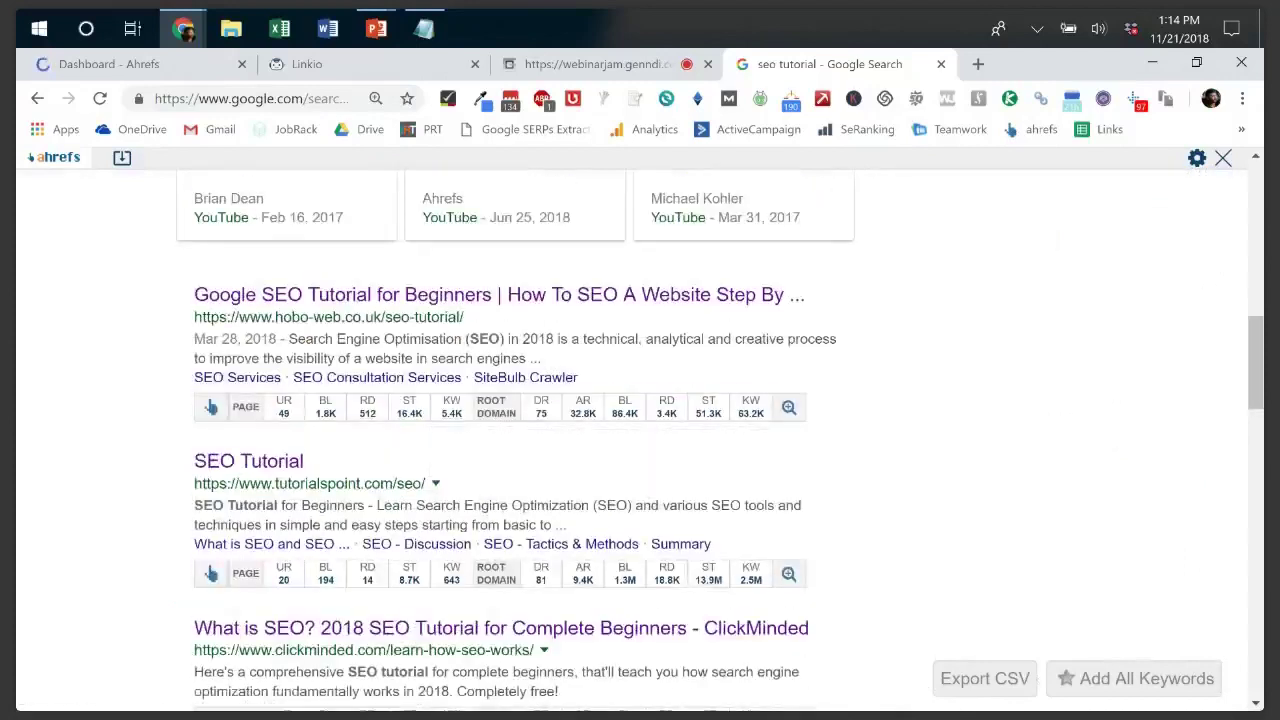
- Export the Ahrefs metrics for the "seo tutorial" Google results as a CSV and open the file in Excel
scroll(219, 340, "up", 4)
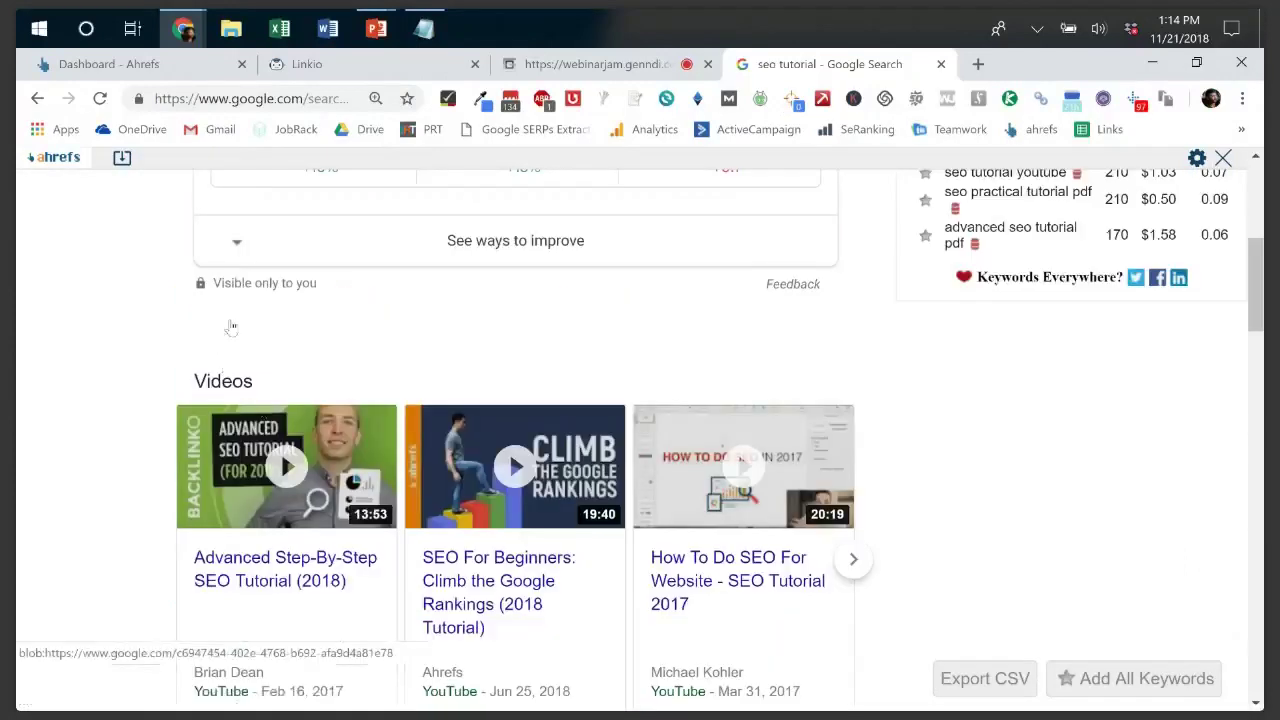
left_click(115, 690)
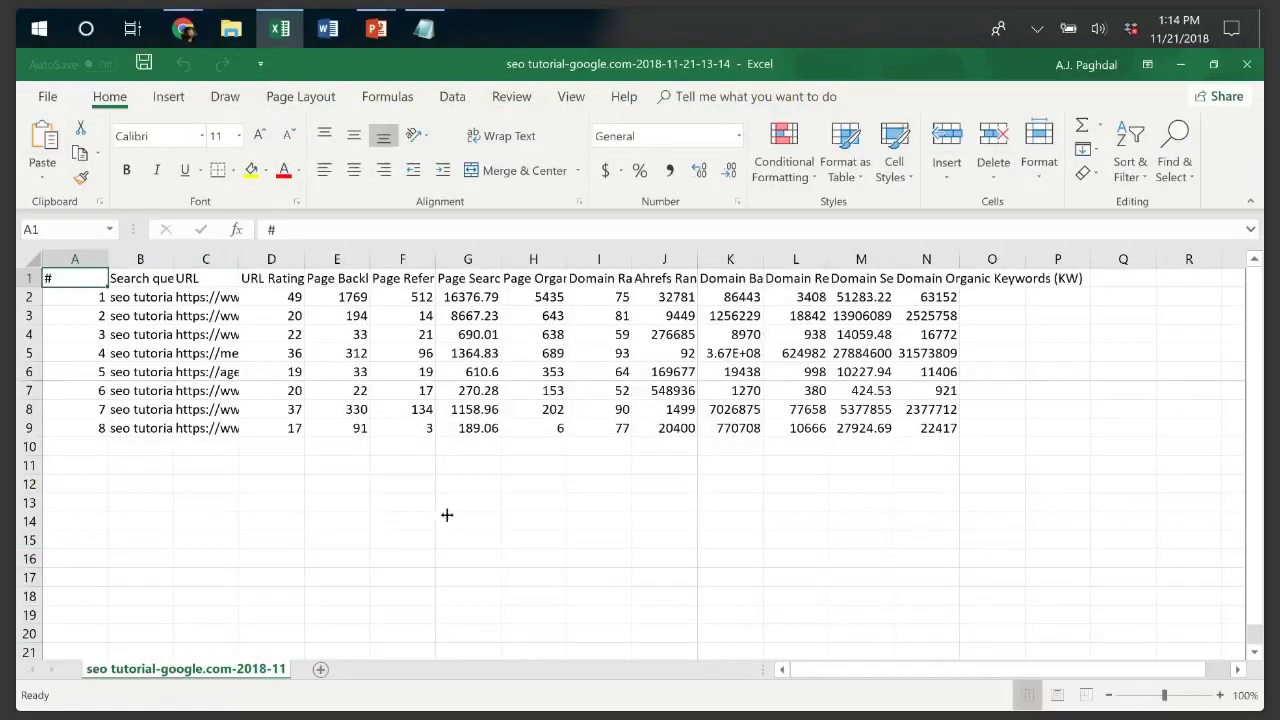
- Widen the URL column and fit the Page Referring Domains (RD) column to its heading
mouse_move(239, 259)
left_mouse_down()
mouse_move(239, 277)
mouse_move(461, 285)
left_mouse_up()
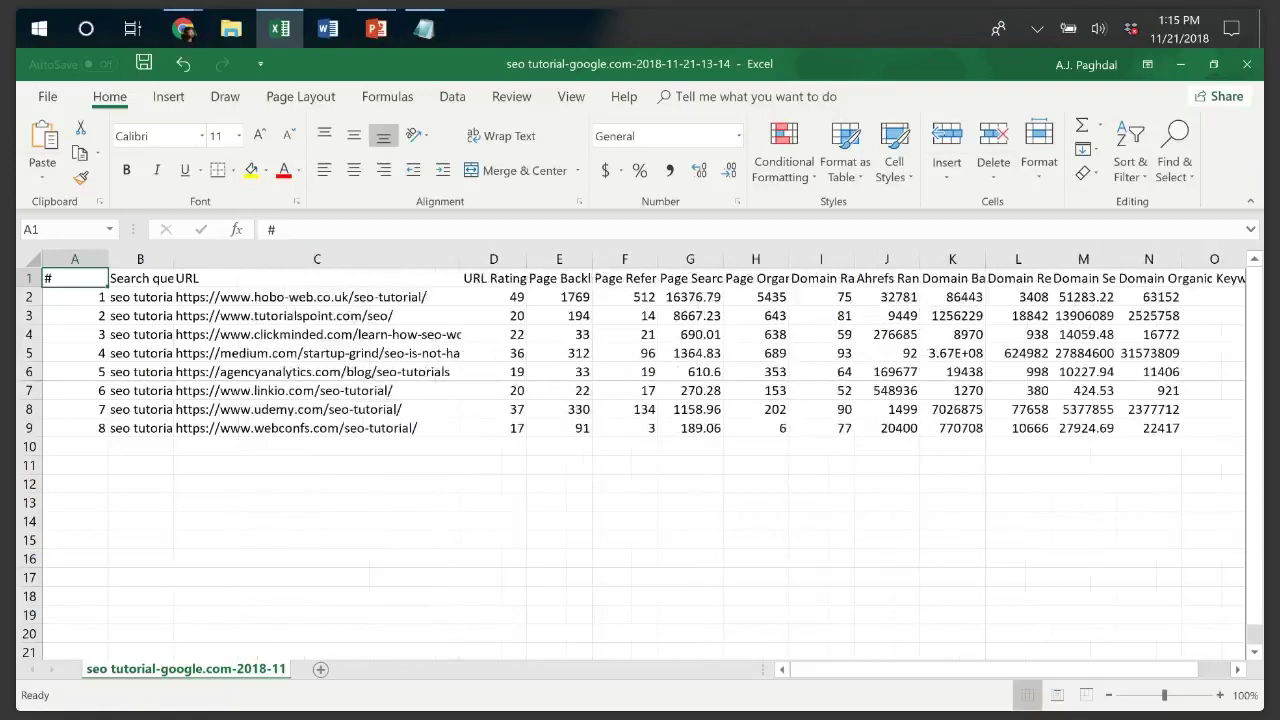
left_click(624, 297)
left_click_drag(658, 259, 668, 259)
double_click(658, 259)
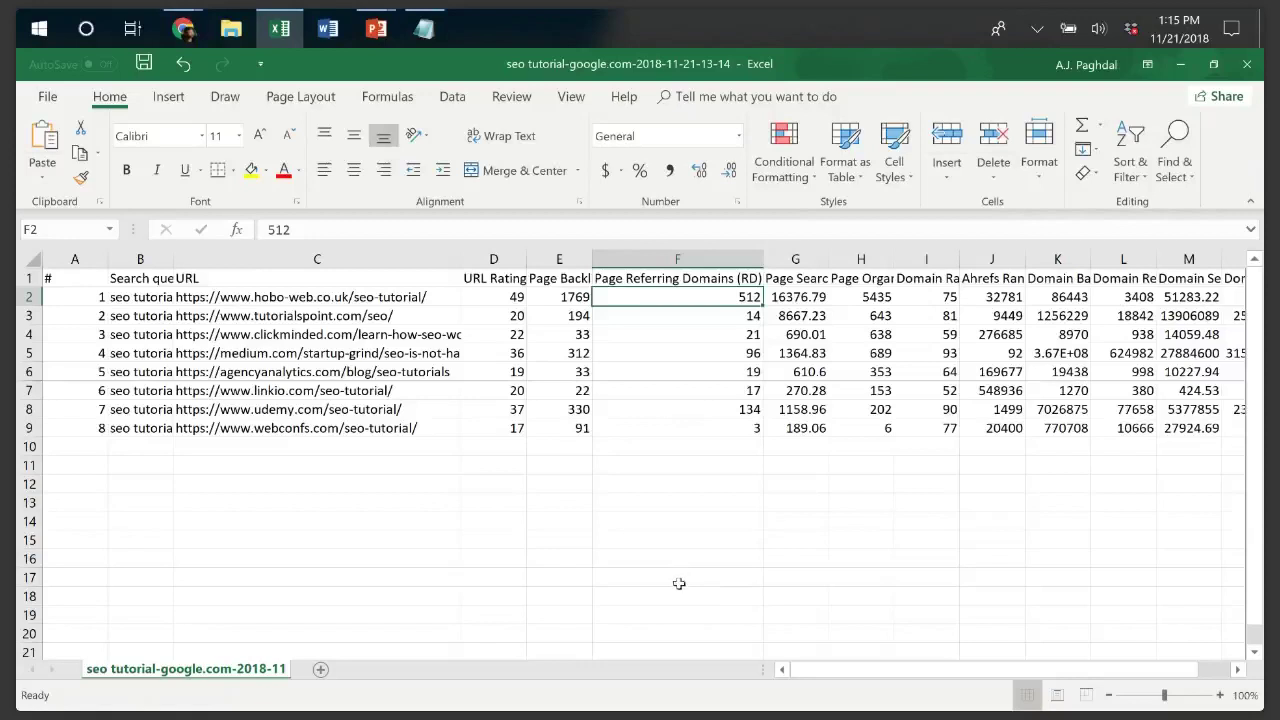
- Compare the page referring domains of the ranking URLs, selecting the values from the hobo-web row to the linkio row
key("Left")
key("Left")
key("Left")
left_click(677, 297)
key("Left")
key("Left")
key("Left")
key("Down")
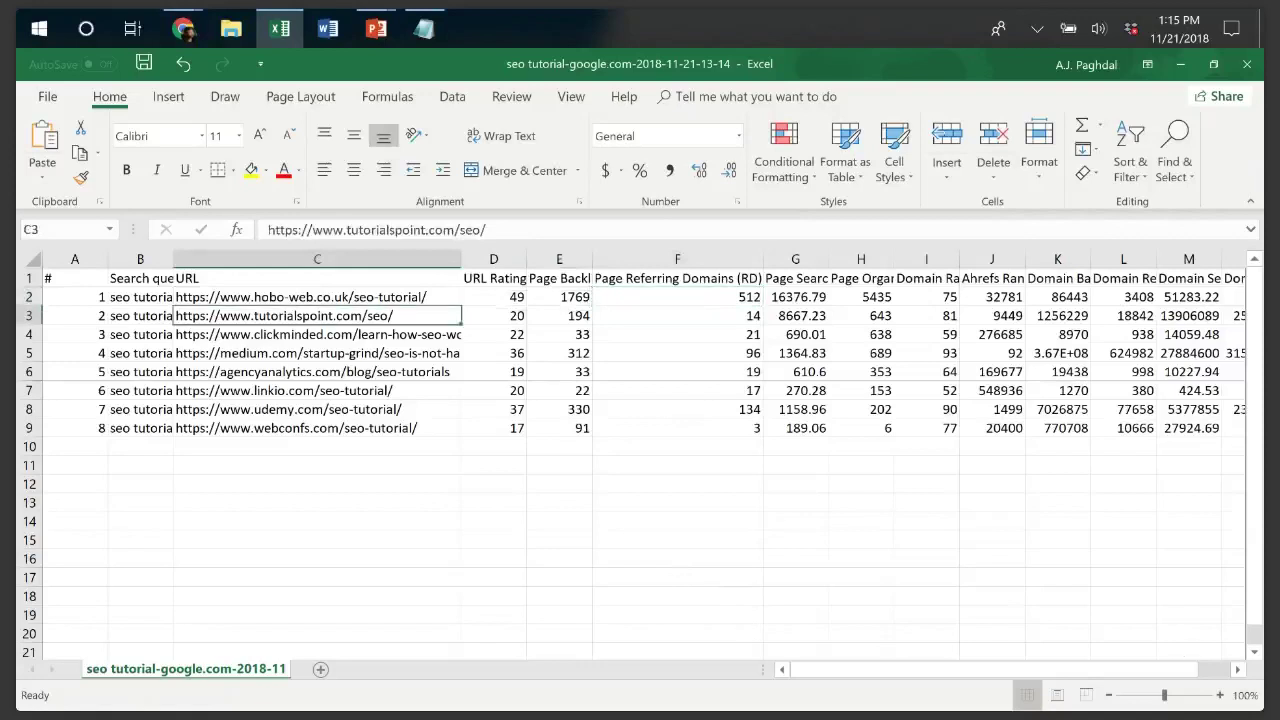
left_click(677, 334)
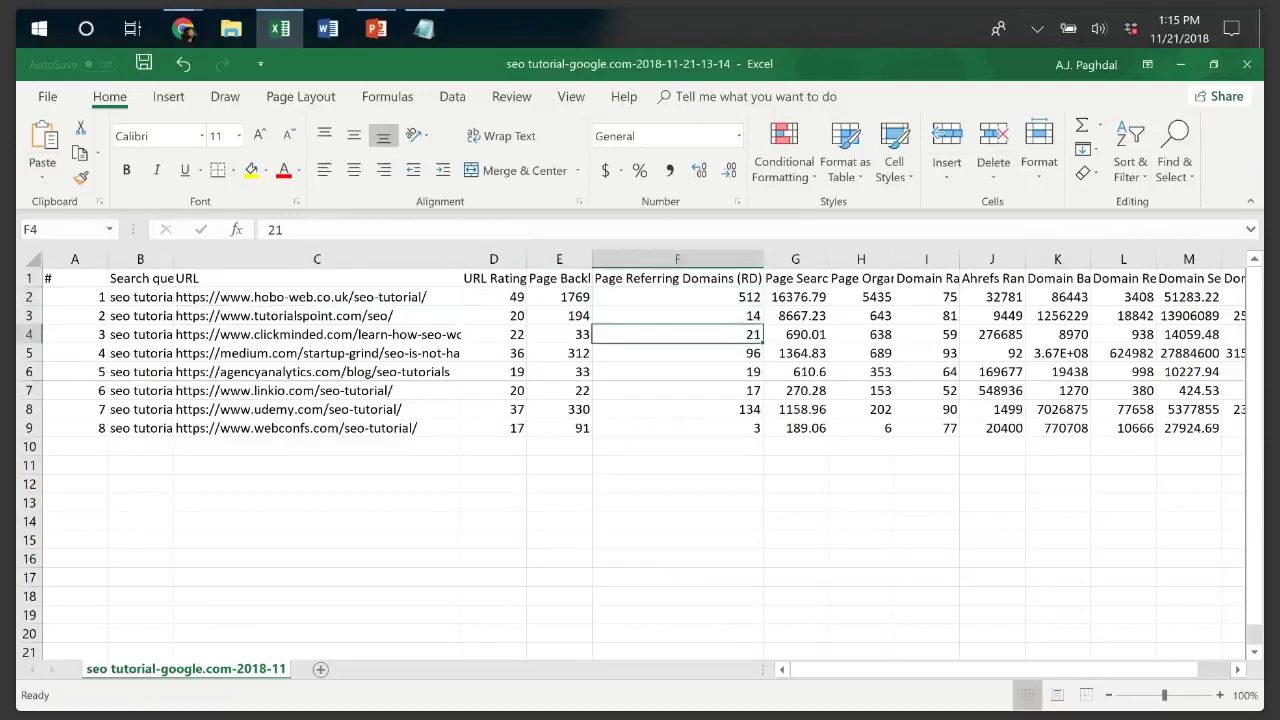
left_click_drag(677, 390, 677, 297)
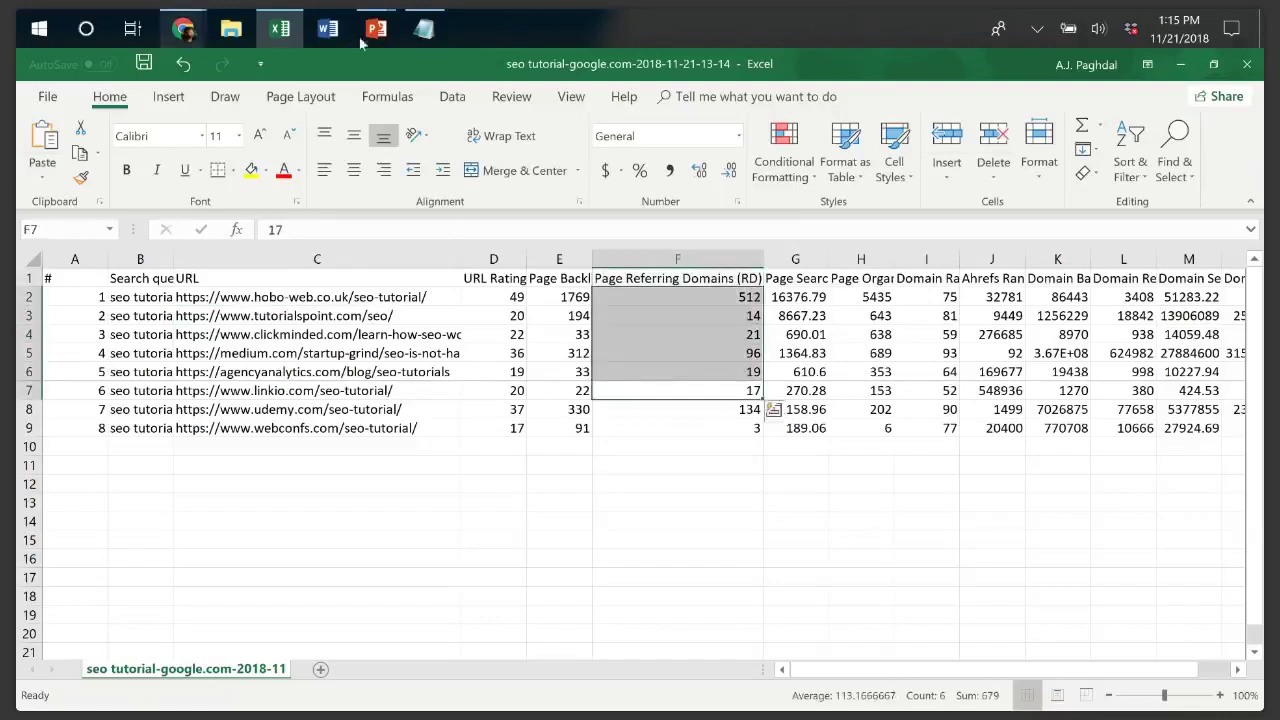
- Switch back to Linkio in Chrome, review the fields of the Add Competitor Page form and cancel it
left_click(183, 28)
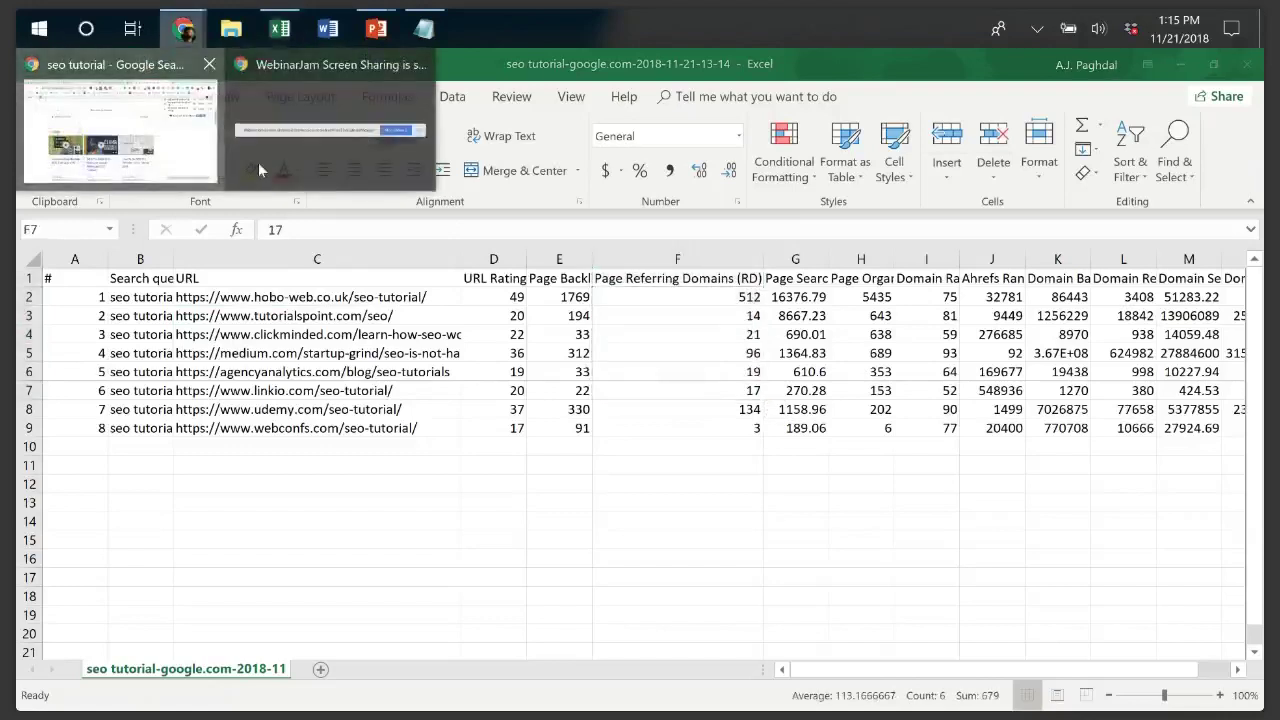
left_click(258, 162)
left_click(306, 64)
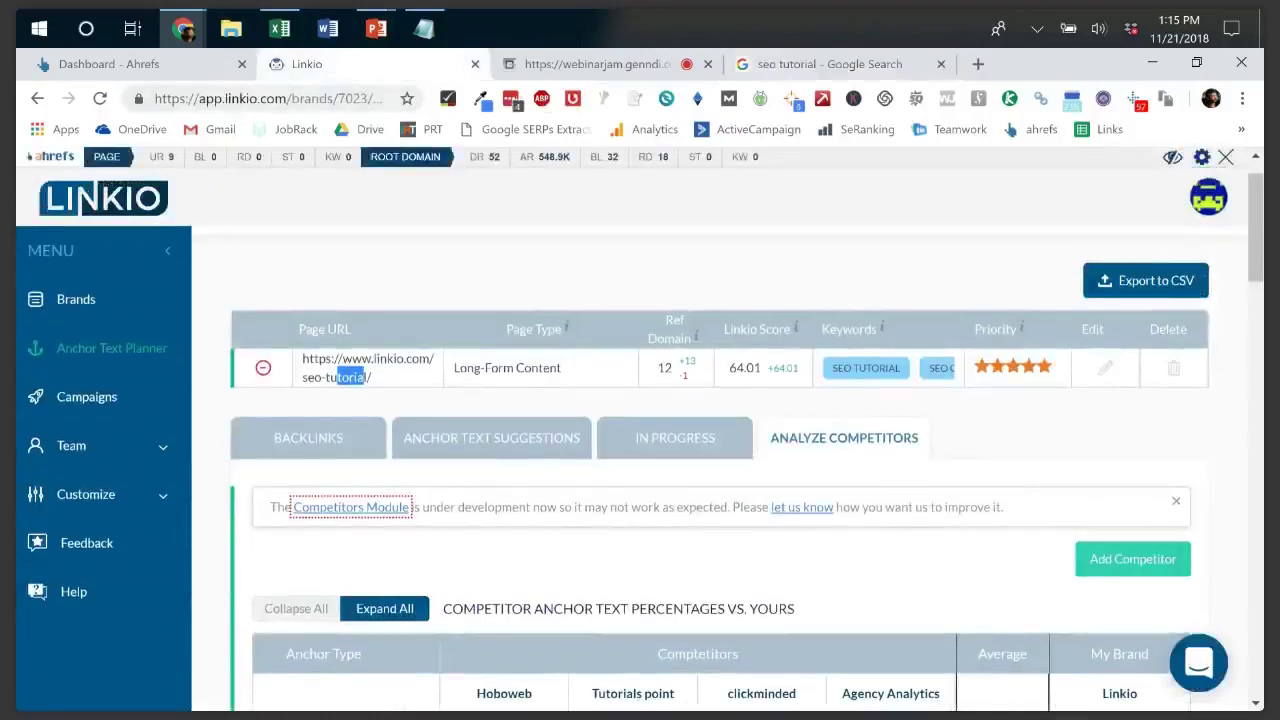
left_click(1132, 559)
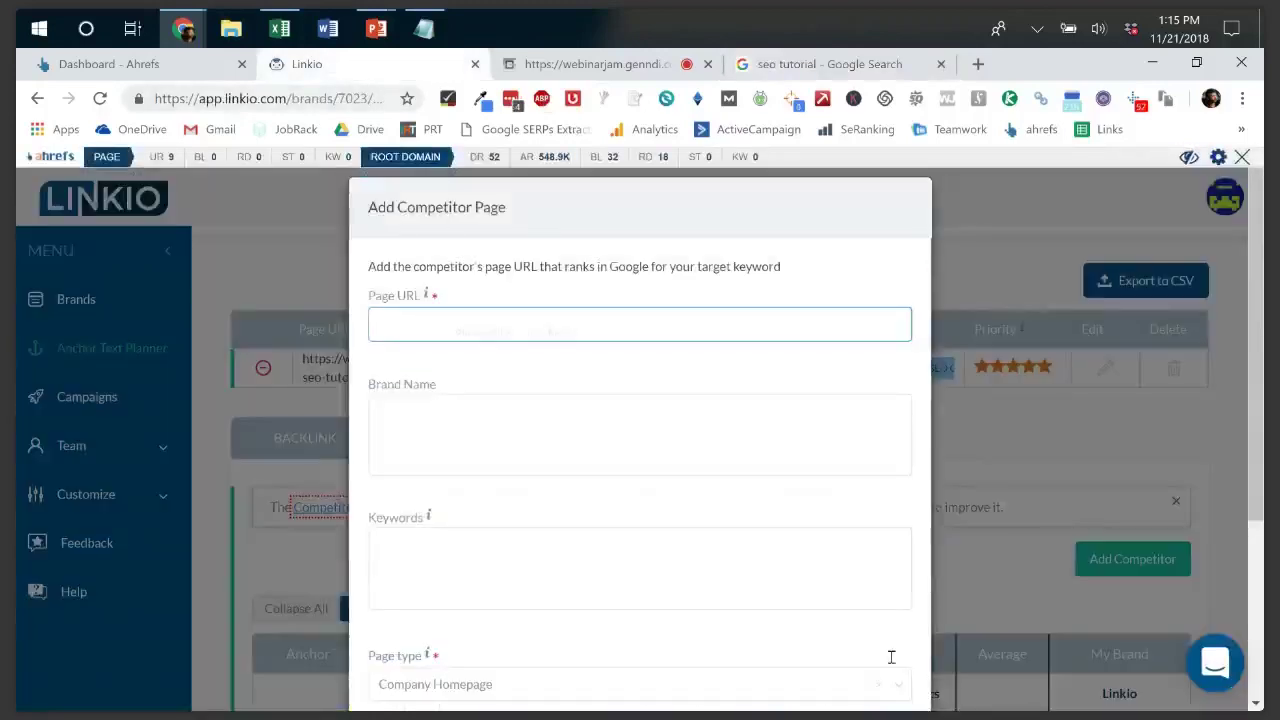
left_click(380, 413)
scroll(887, 672, "down", 2)
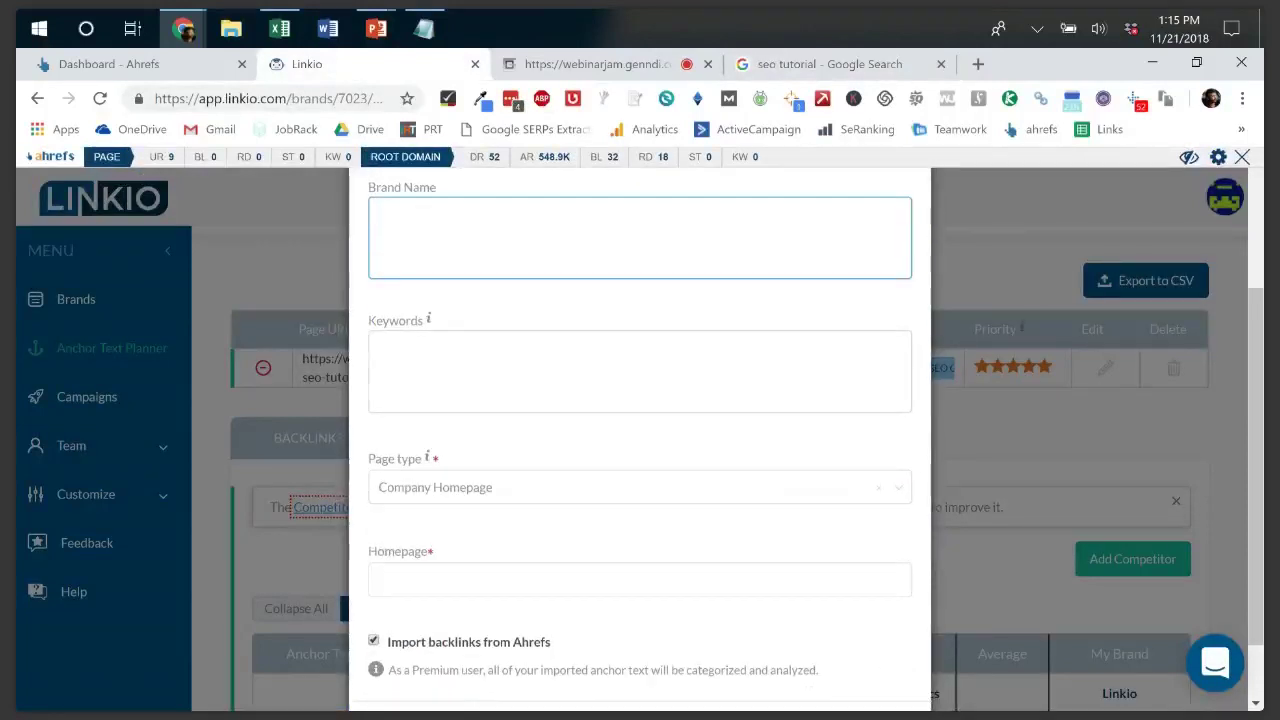
scroll(926, 674, "down", 1)
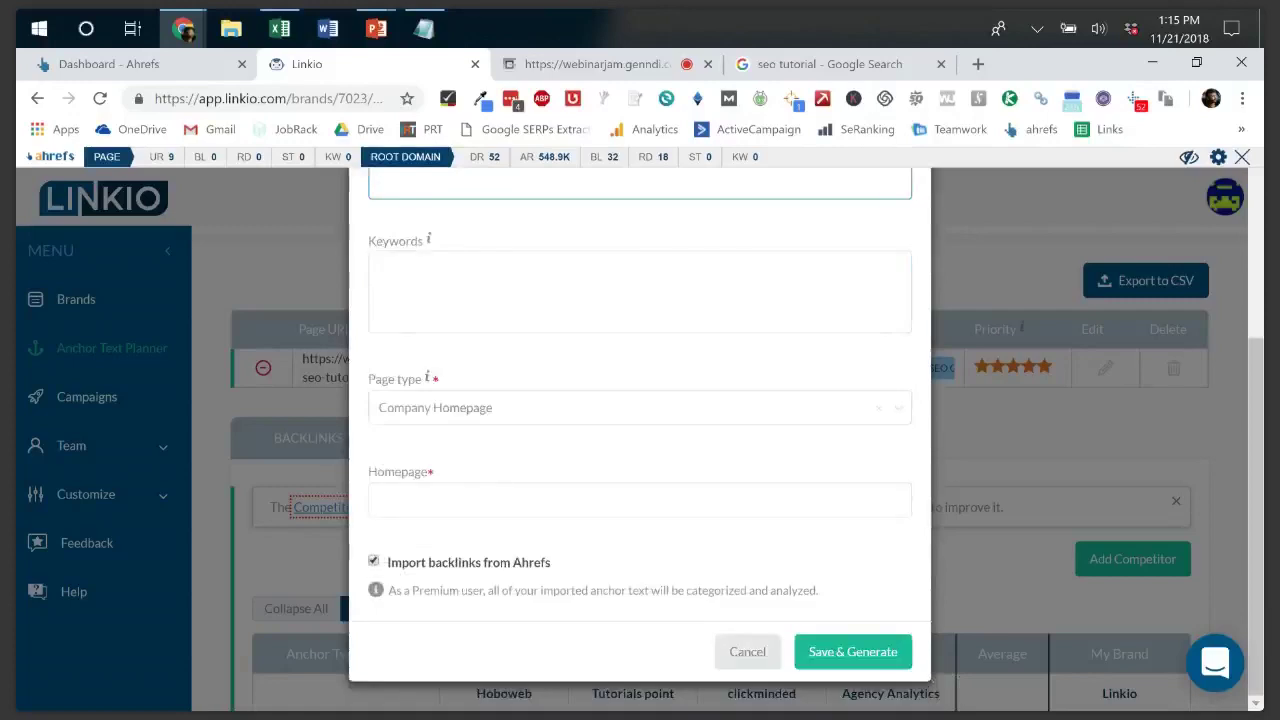
left_click(747, 651)
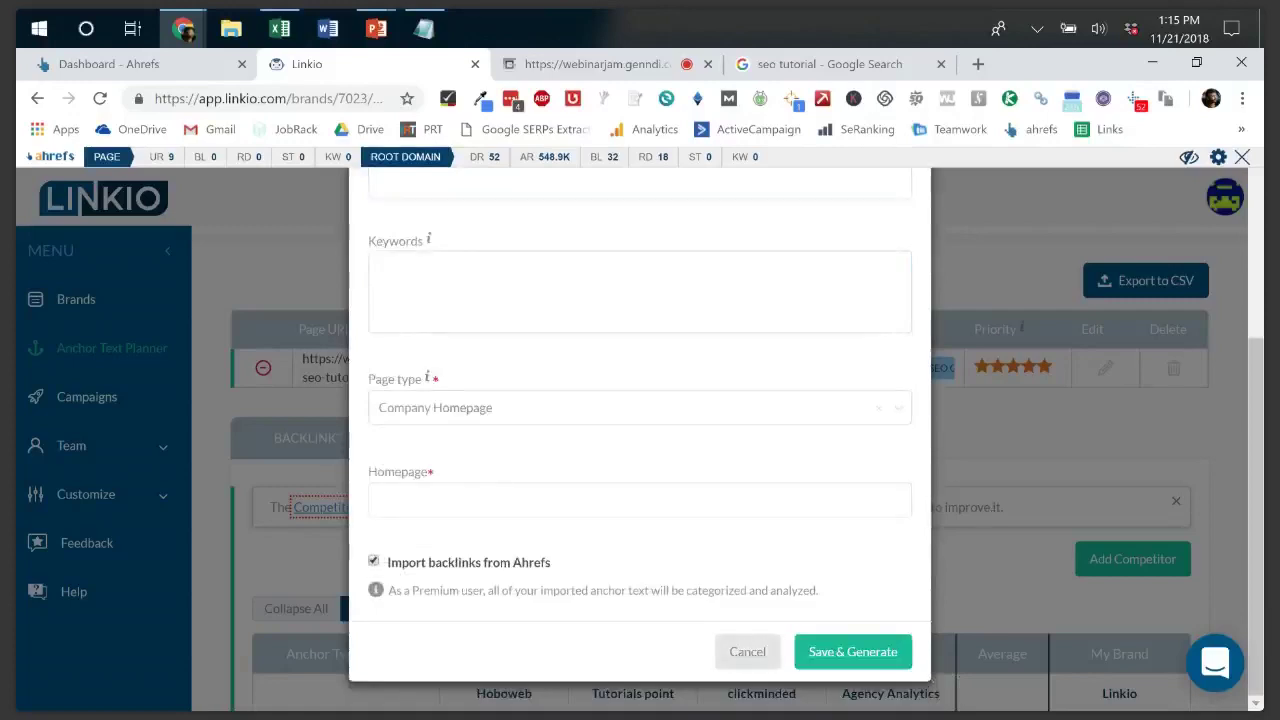
- Examine the anchor text percentages of all competitors from Hoboweb to Whatisseo
scroll(720, 460, "down", 3)
scroll(720, 460, "down", 3)
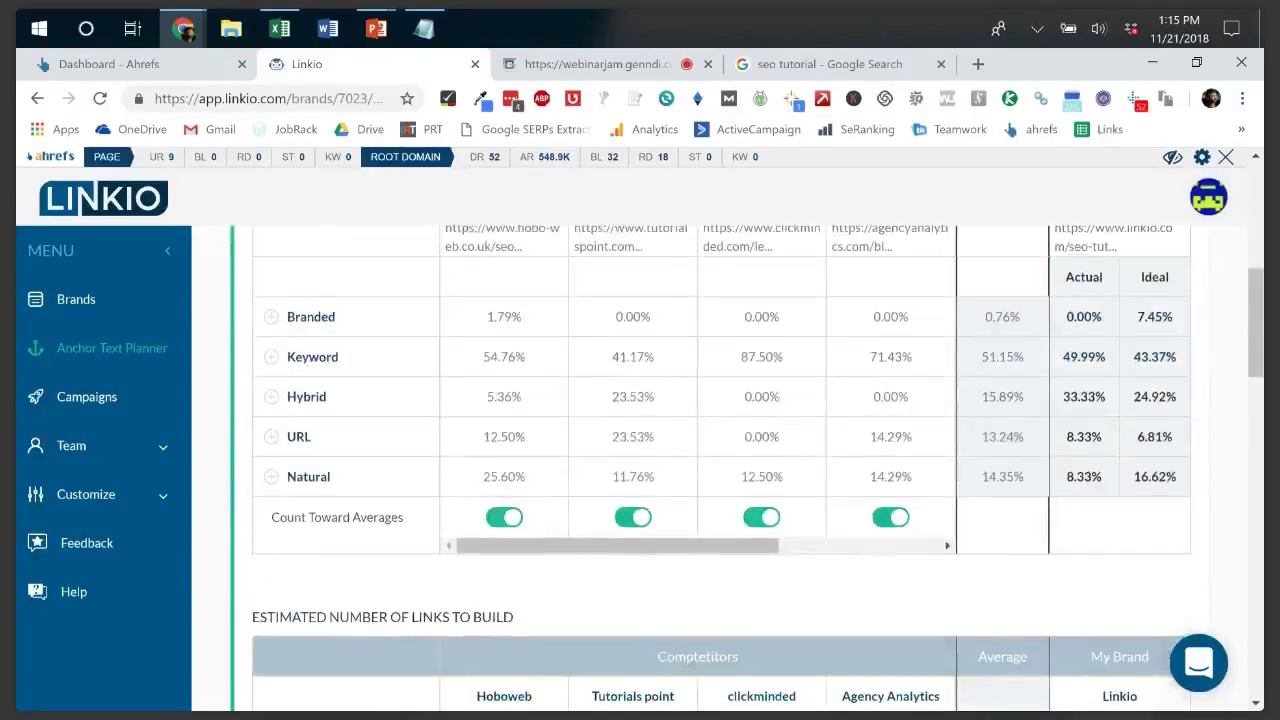
scroll(720, 460, "up", 1)
scroll(698, 450, "right", 2)
scroll(698, 450, "right", 2)
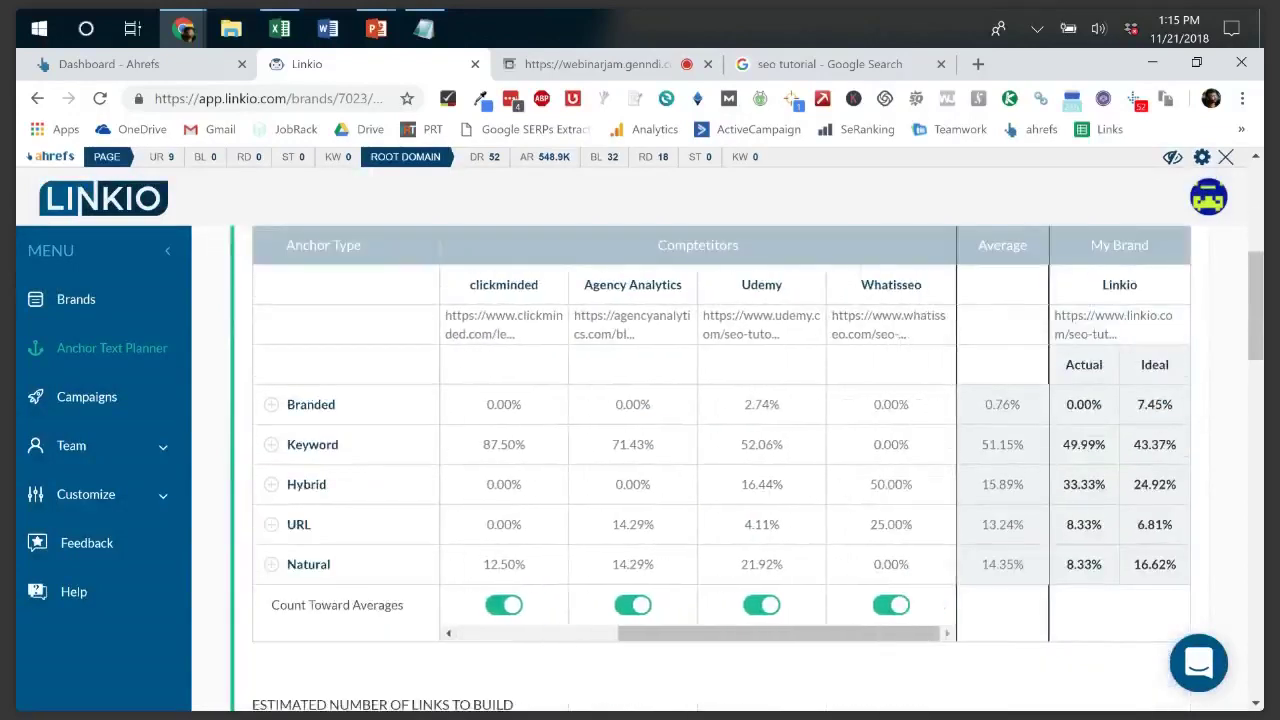
scroll(698, 450, "left", 3)
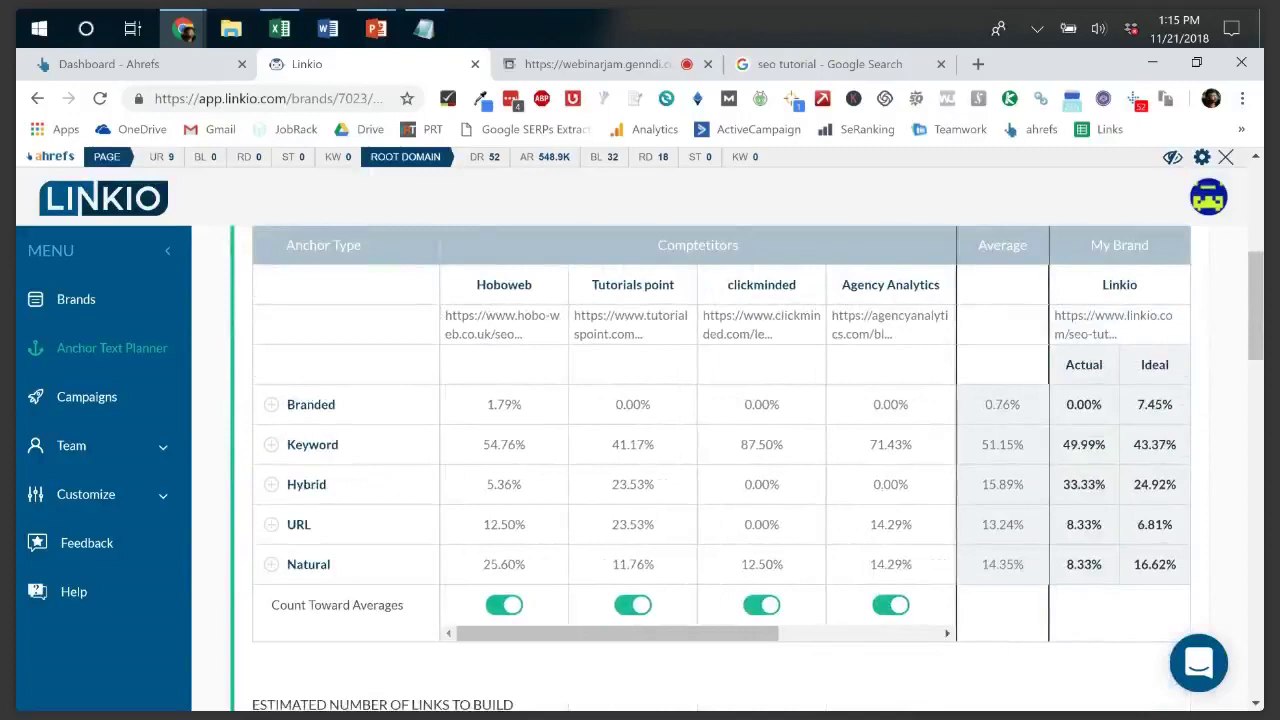
- Review the estimated links to build, the competitors metrics comparison and the list of competitor pages
scroll(720, 460, "down", 1)
scroll(720, 460, "down", 3)
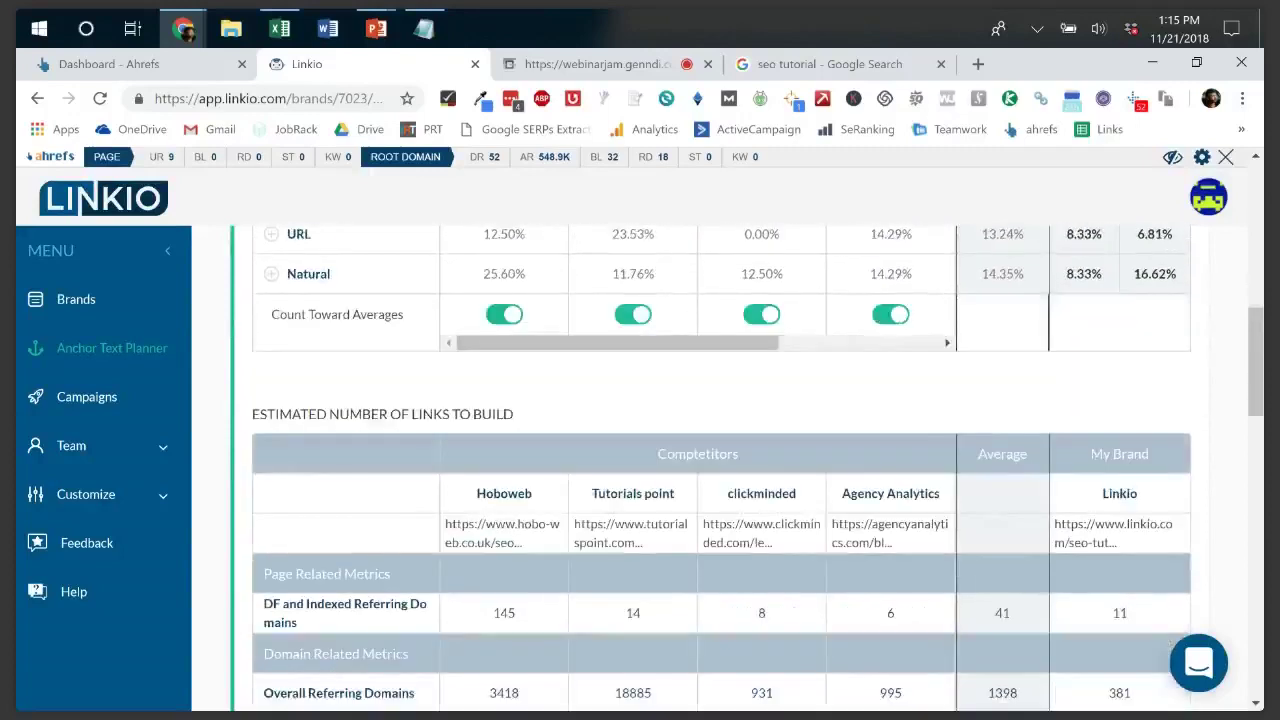
scroll(720, 465, "down", 8)
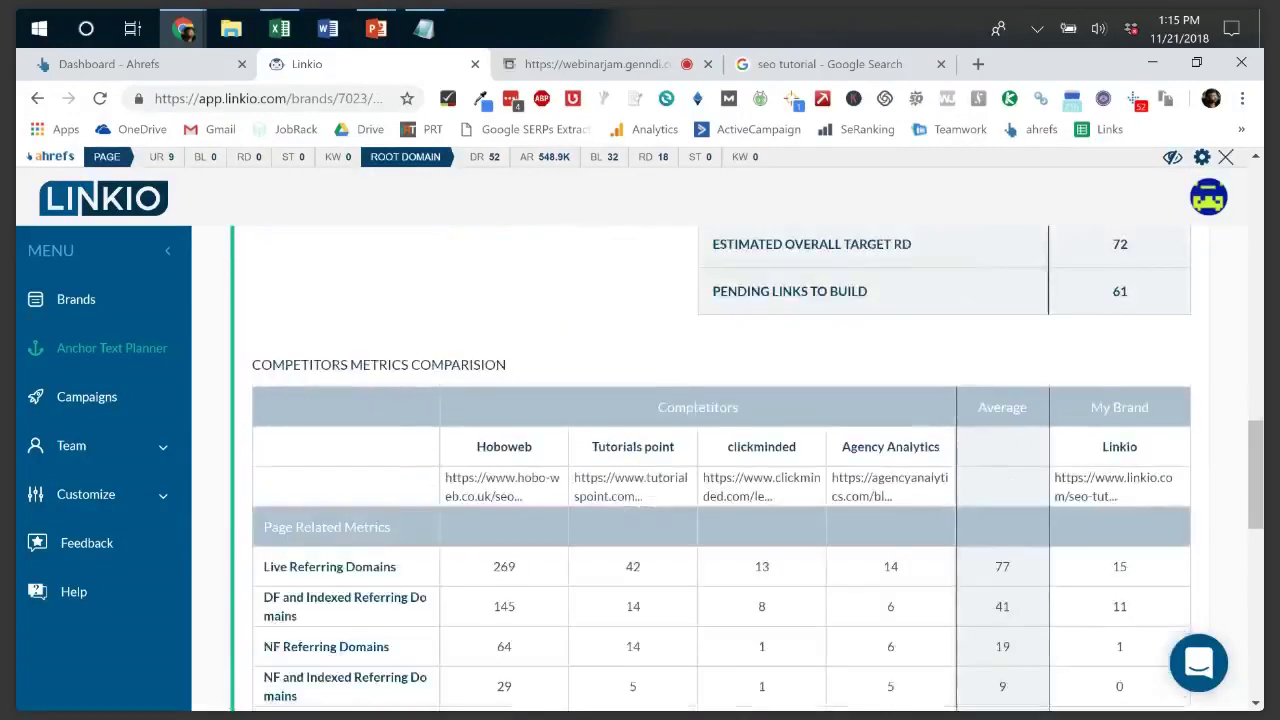
scroll(720, 465, "down", 7)
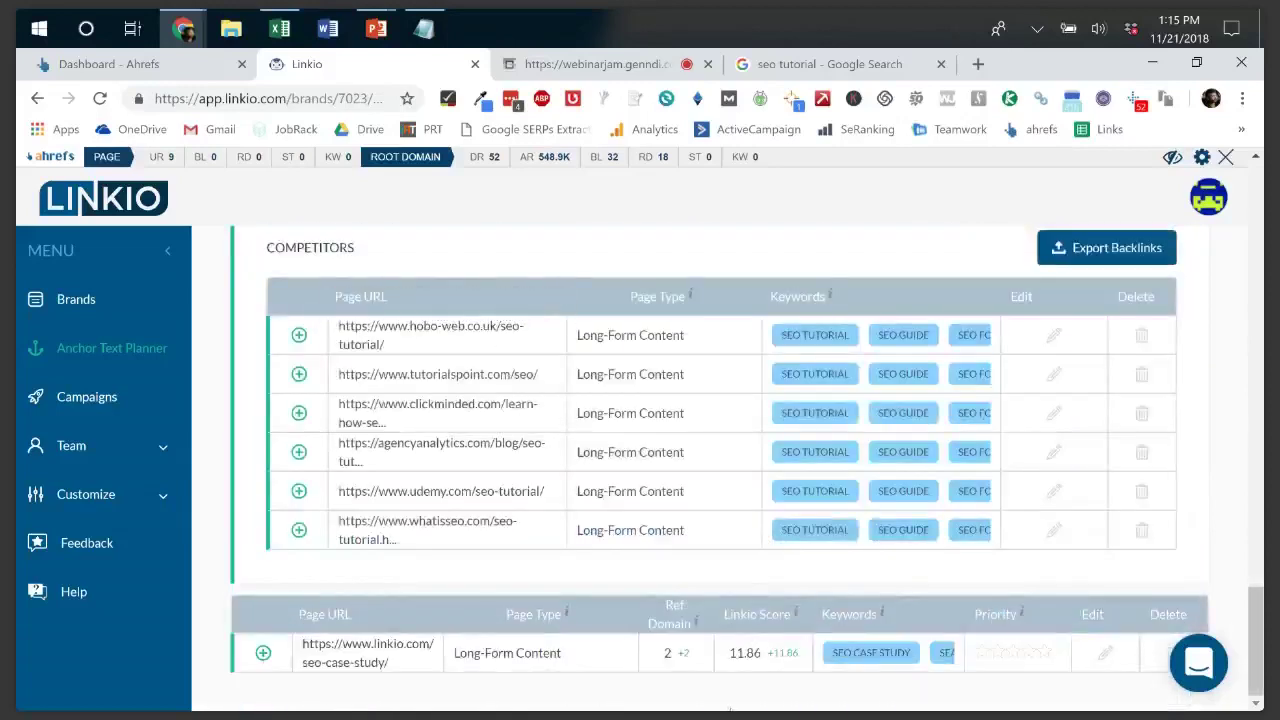
- Expand the hobo-web.co.uk competitor page and look through its imported backlinks
left_click(575, 668)
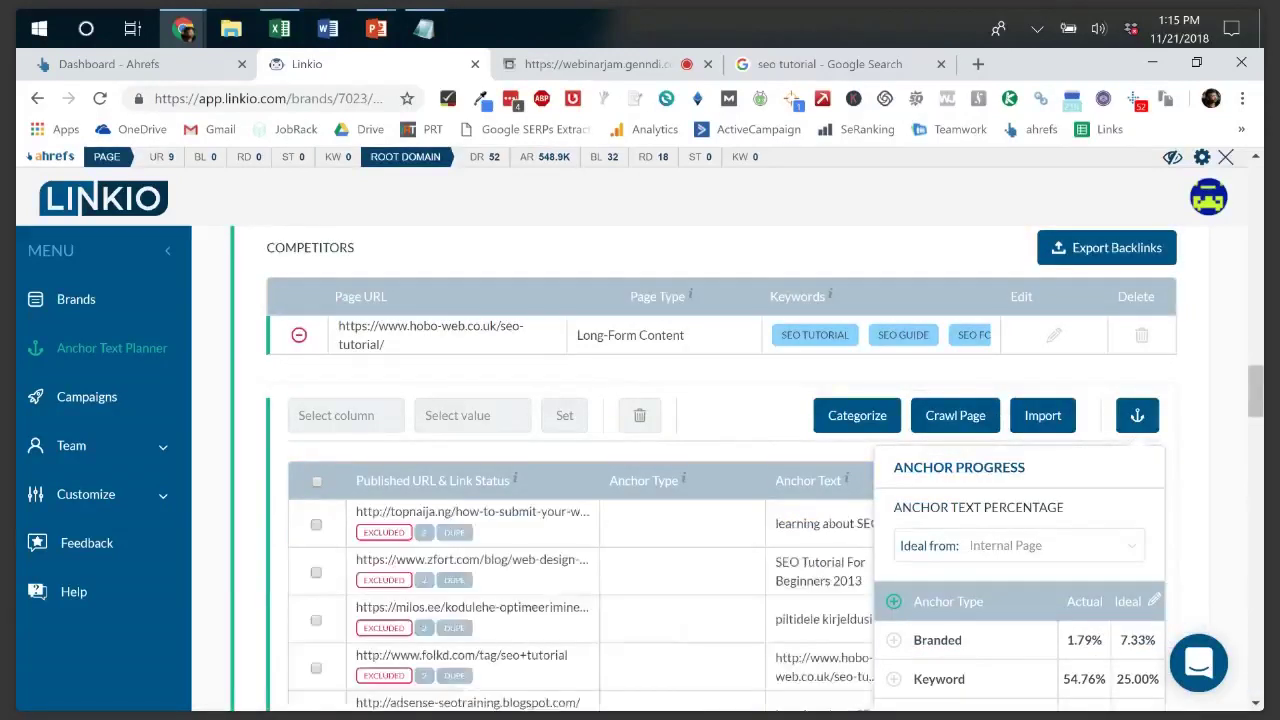
scroll(720, 470, "down", 15)
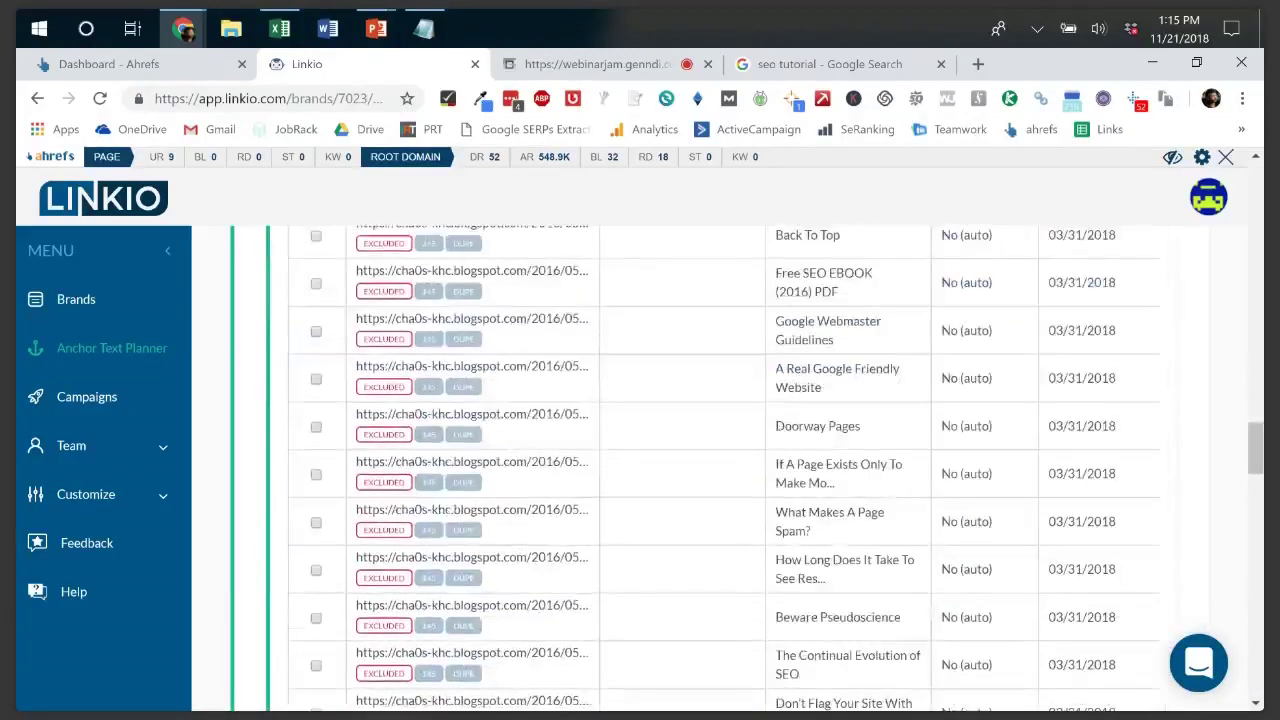
scroll(720, 470, "down", 8)
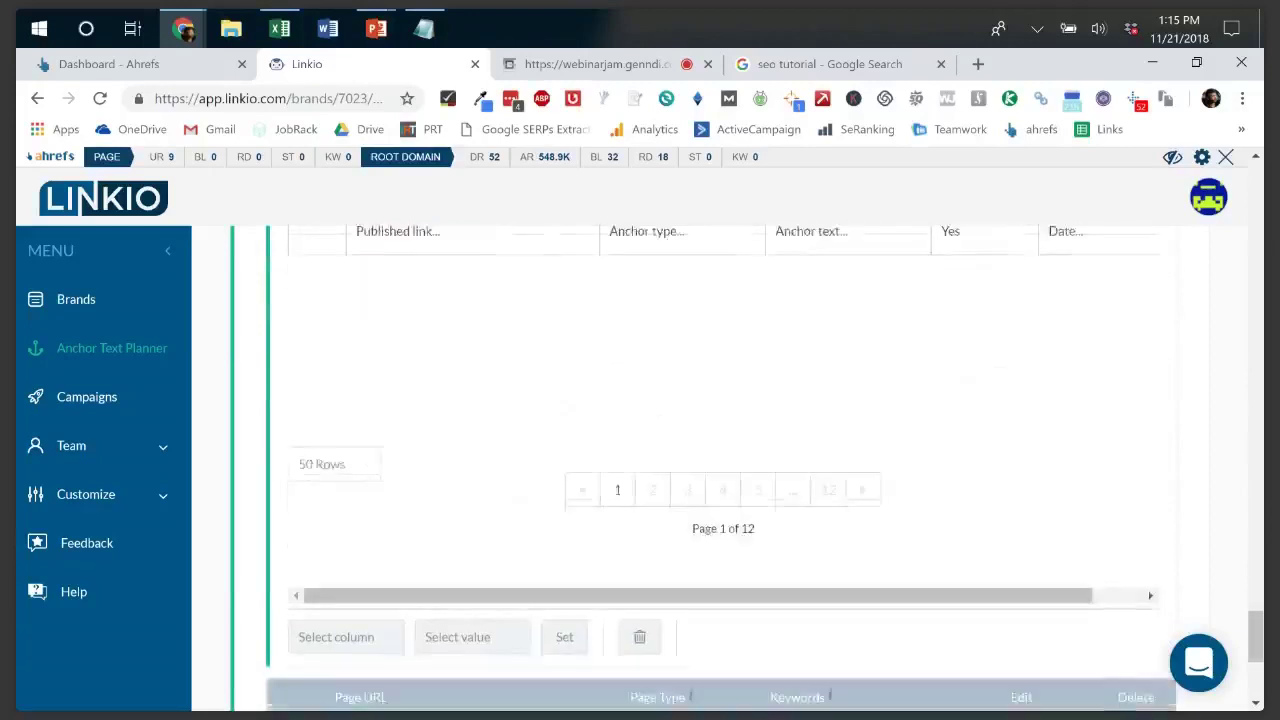
scroll(720, 470, "up", 20)
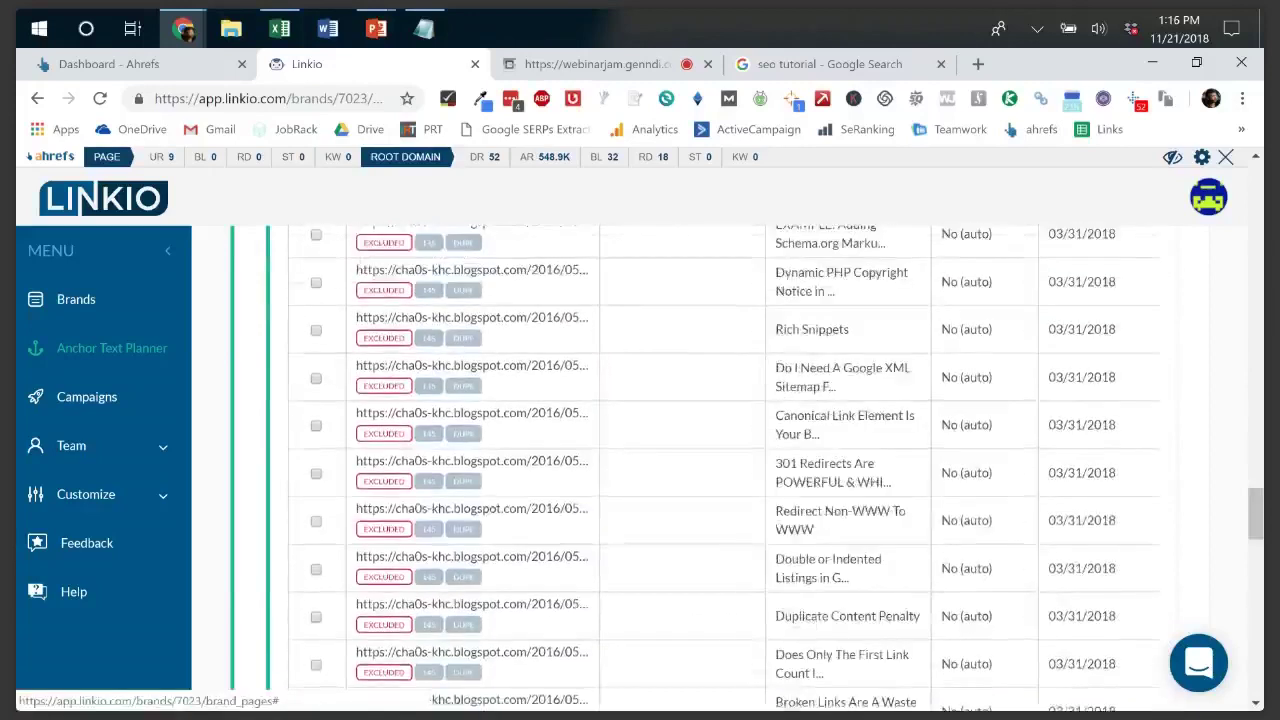
- In the metrics comparison, highlight Hoboweb's live referring domains and its DF and indexed referring domains
scroll(745, 600, "up", 10)
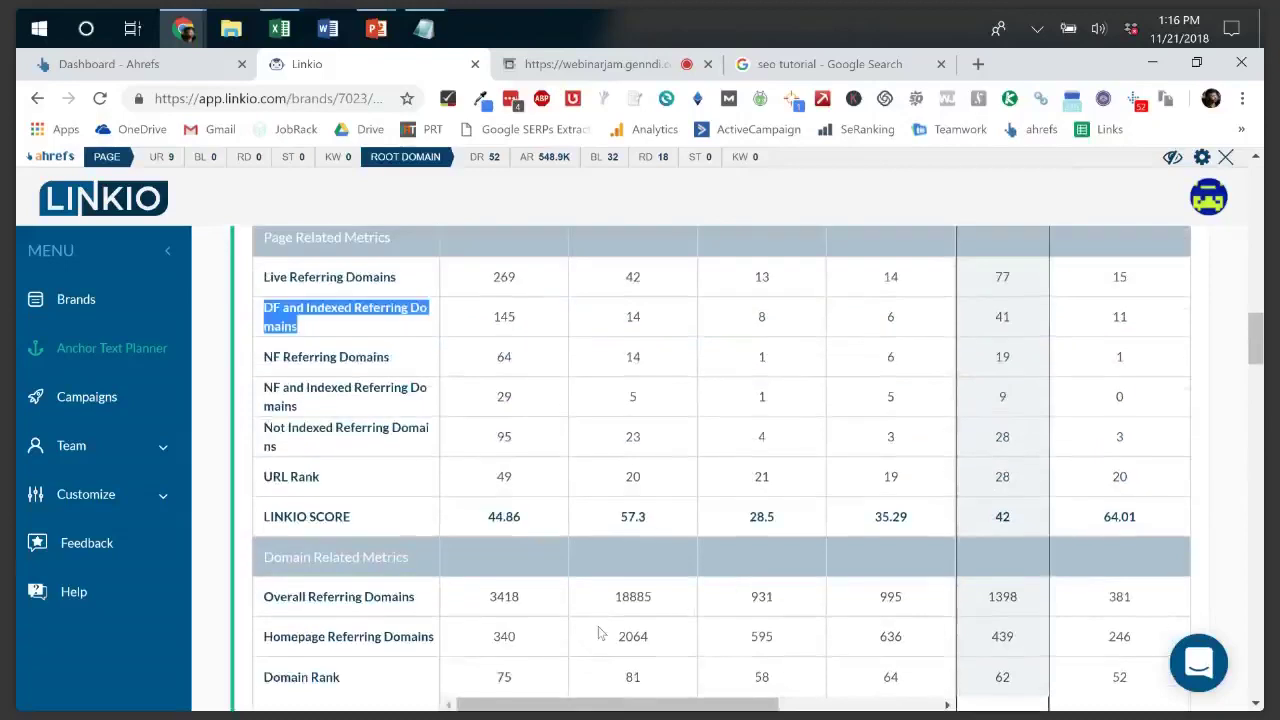
left_click(634, 578)
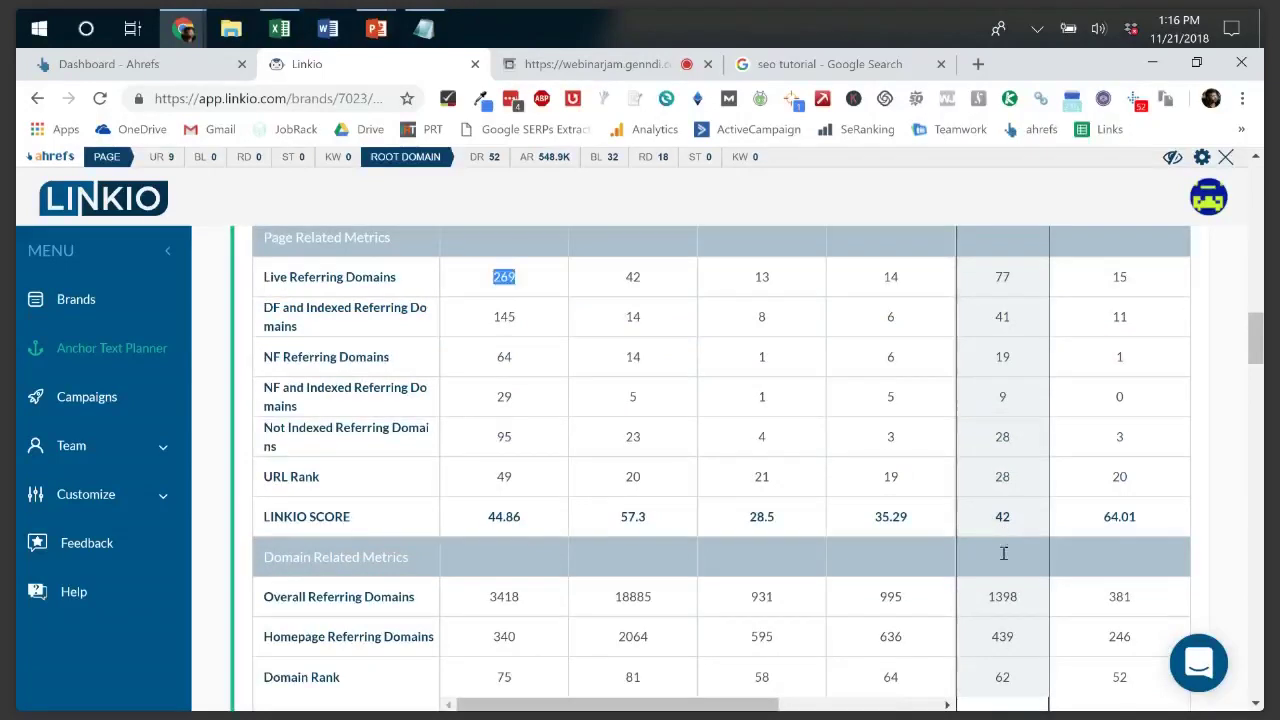
left_click(1023, 554)
left_click(923, 628)
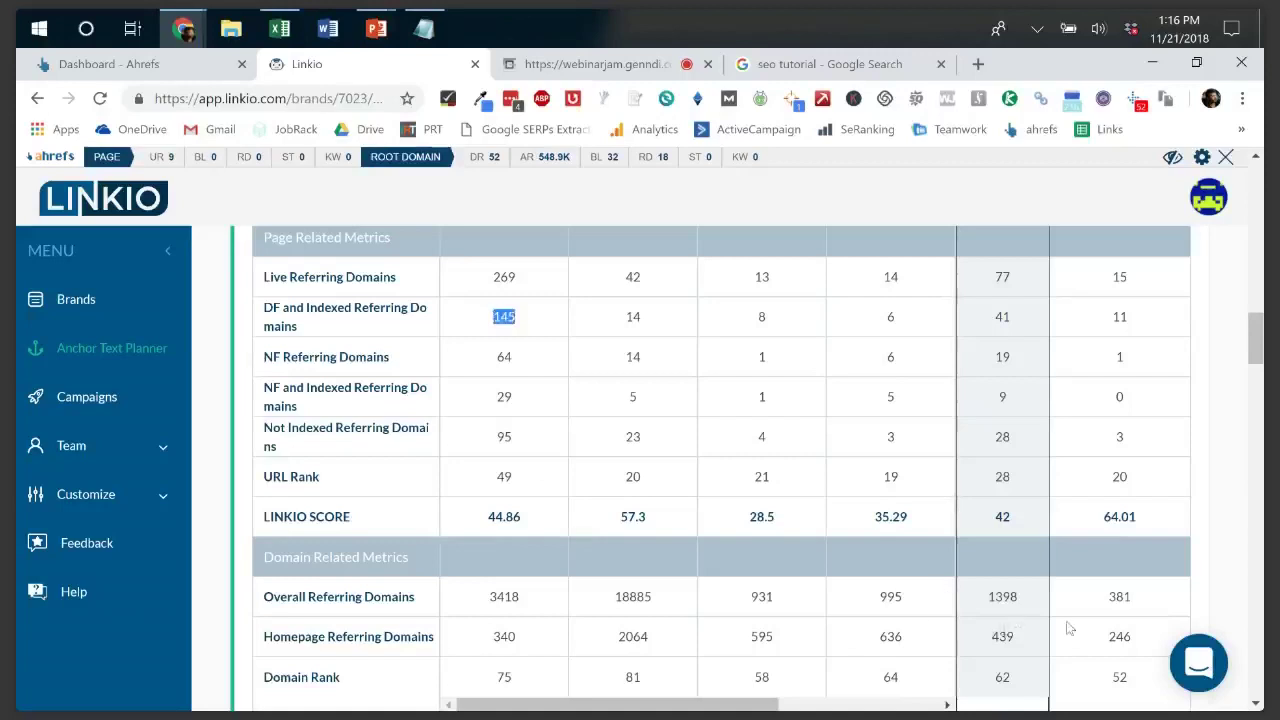
- Check the remaining competitors' page metrics and highlight Whatisseo's DF and indexed referring domains
scroll(1068, 628, "right", 2)
scroll(1068, 628, "right", 2)
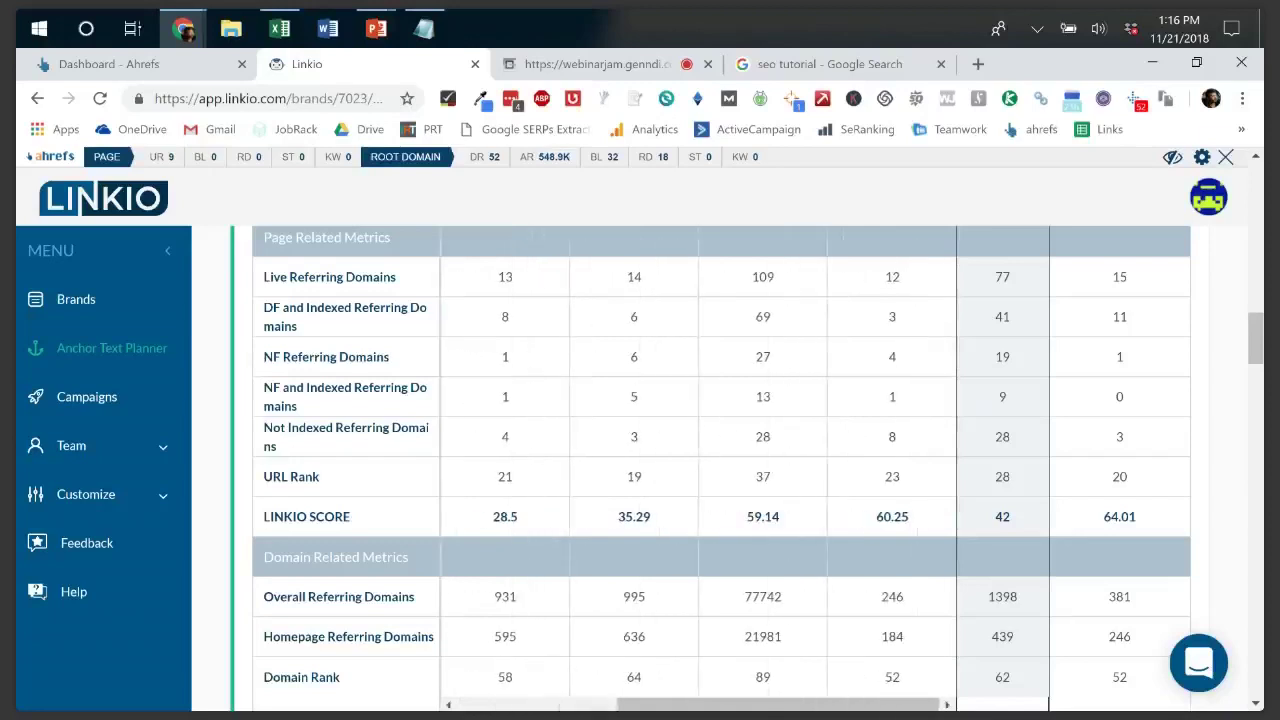
double_click(892, 316)
left_click(892, 316)
double_click(892, 316)
scroll(640, 420, "up", 3)
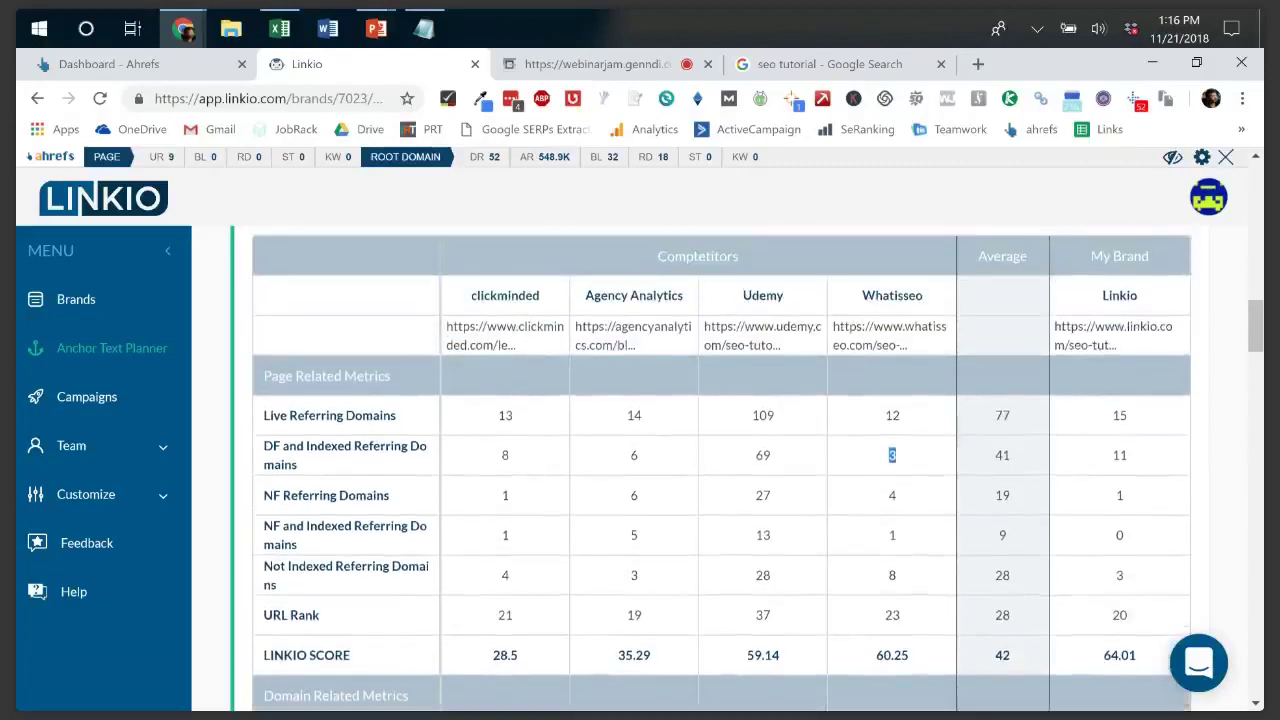
- Return to the competitor anchor text percentages table and look across all competitor columns
scroll(640, 420, "up", 10)
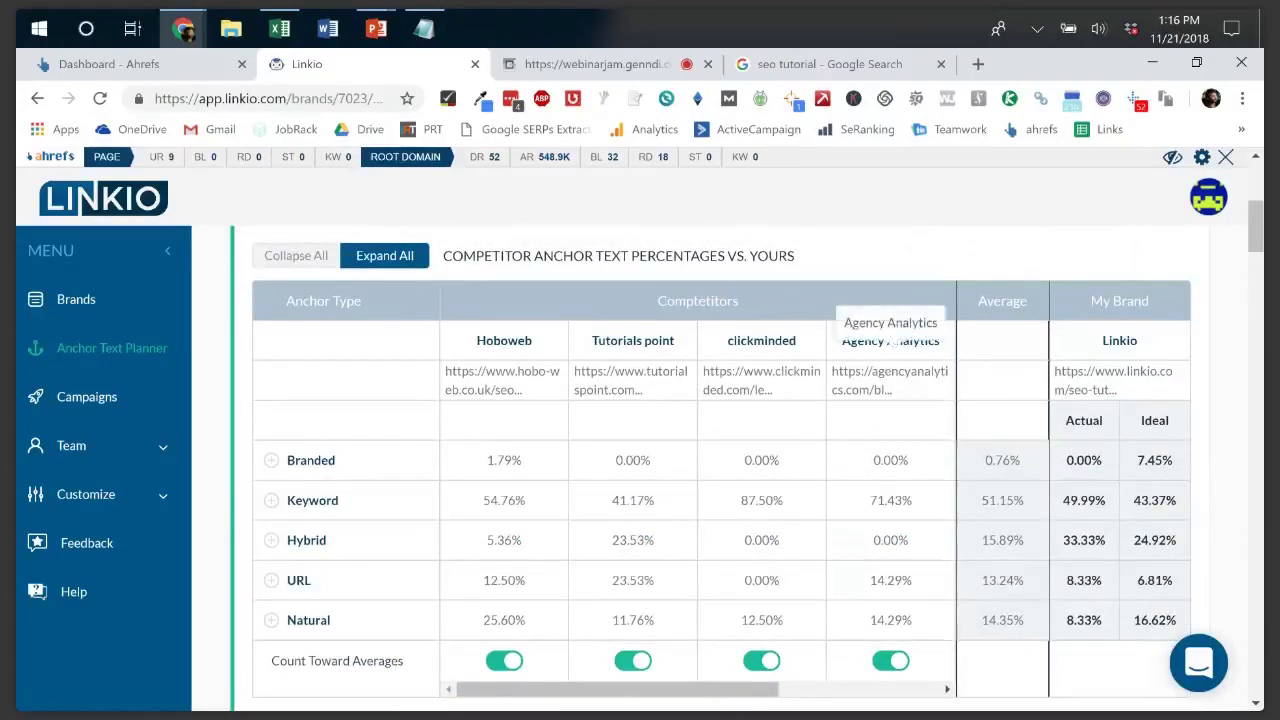
scroll(890, 340, "down", 1)
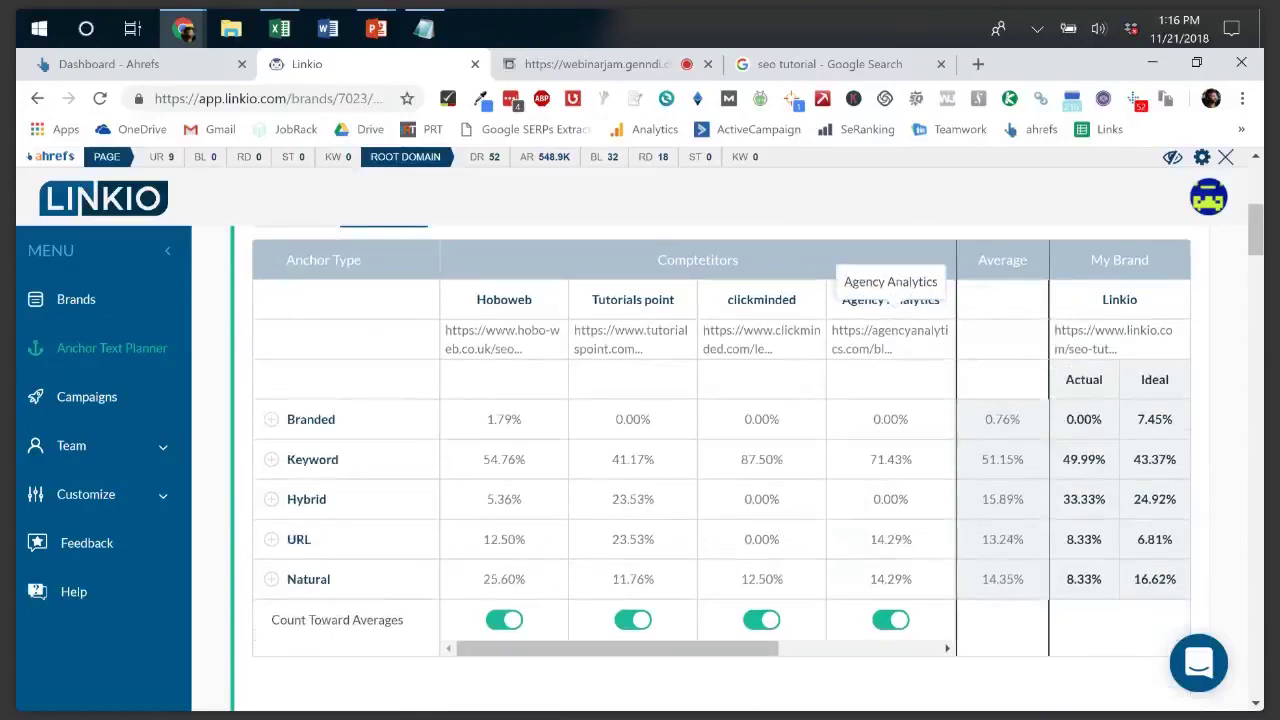
mouse_move(617, 648)
left_mouse_down()
mouse_move(770, 648)
mouse_move(617, 648)
left_mouse_up()
scroll(700, 460, "right", 3)
scroll(700, 460, "left", 3)
- Highlight the Keyword anchor type and its average percentage across competitors
double_click(312, 459)
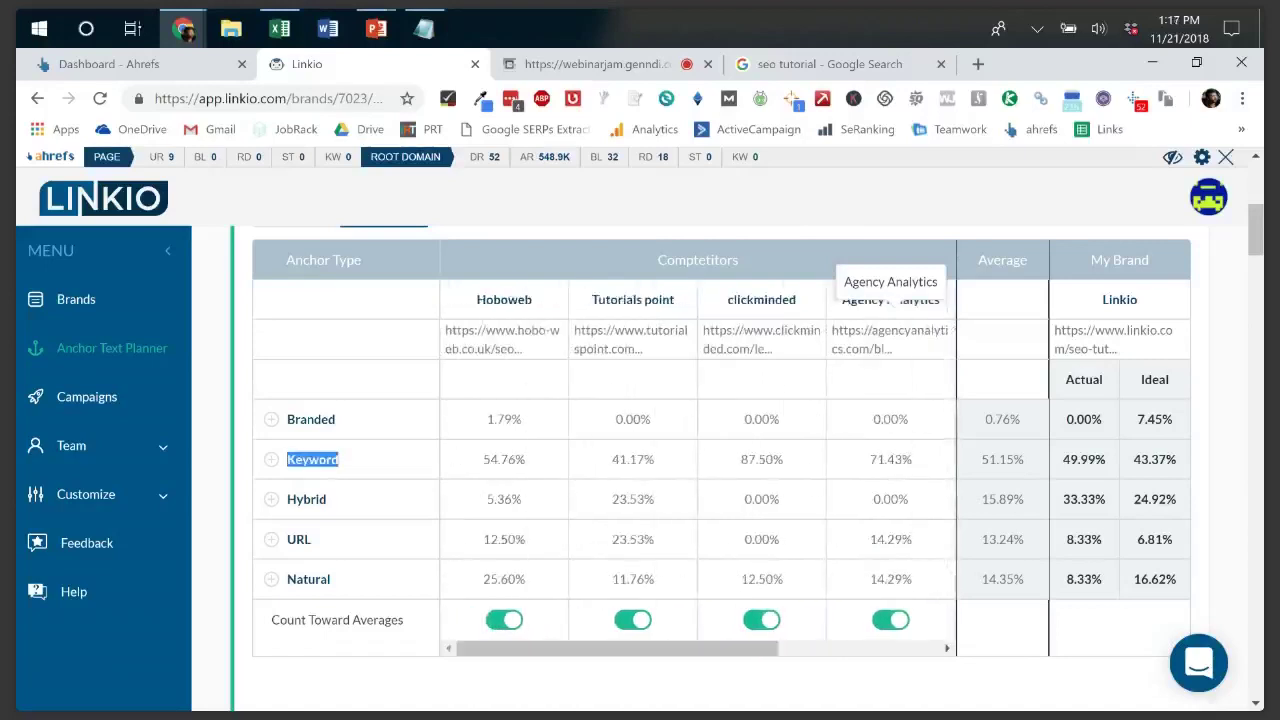
triple_click(1005, 459)
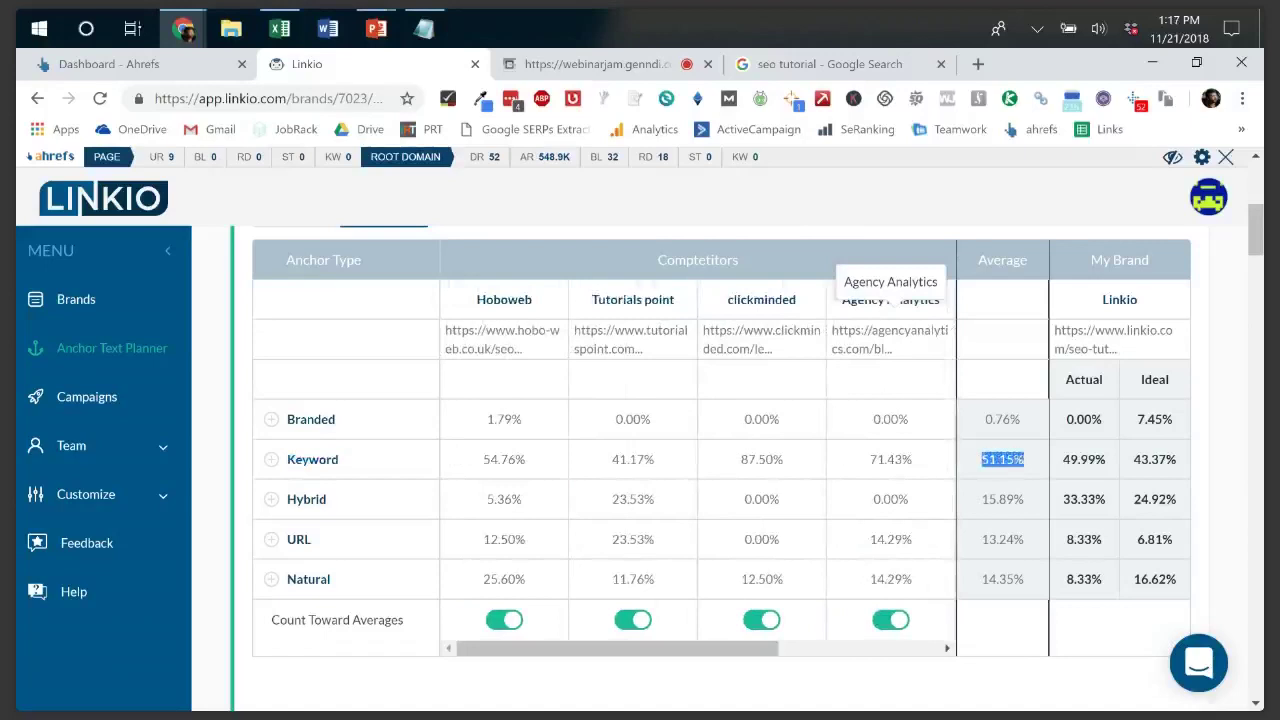
left_click(1014, 459)
- Expand the Keyword anchor type to view its subtypes, collapse it and look across the competitor columns again
left_click(312, 459)
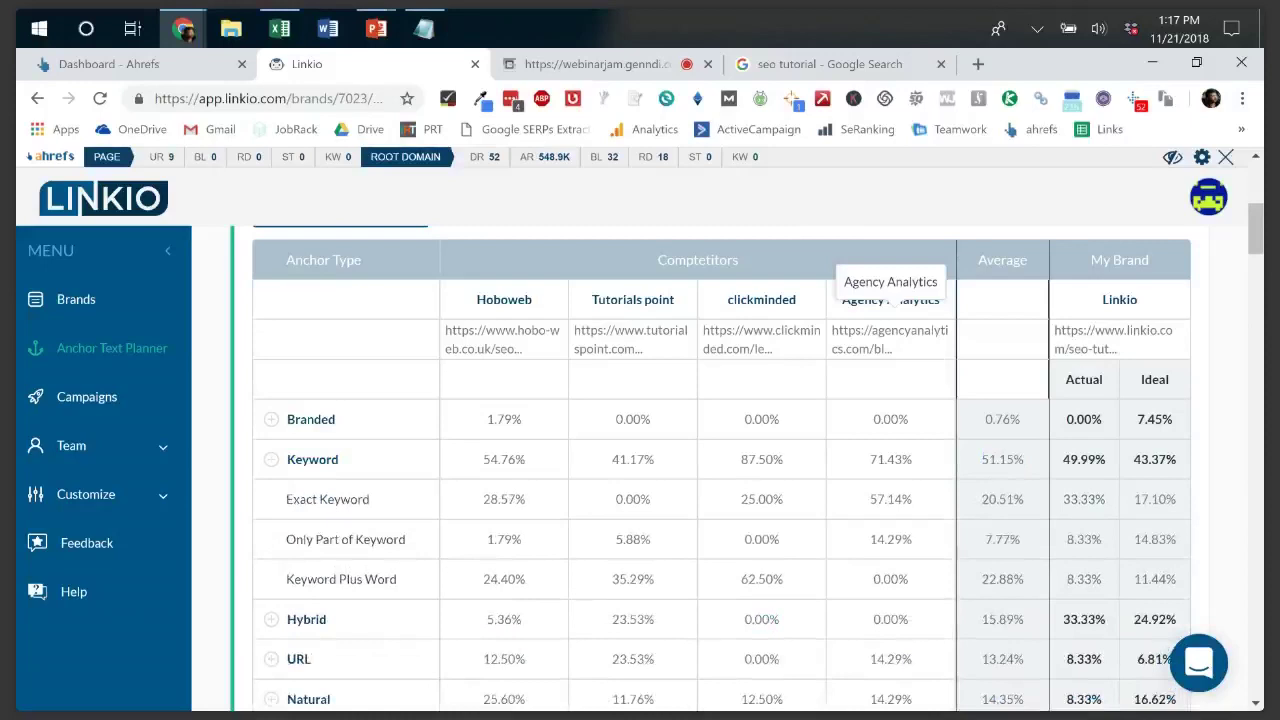
left_click(312, 459)
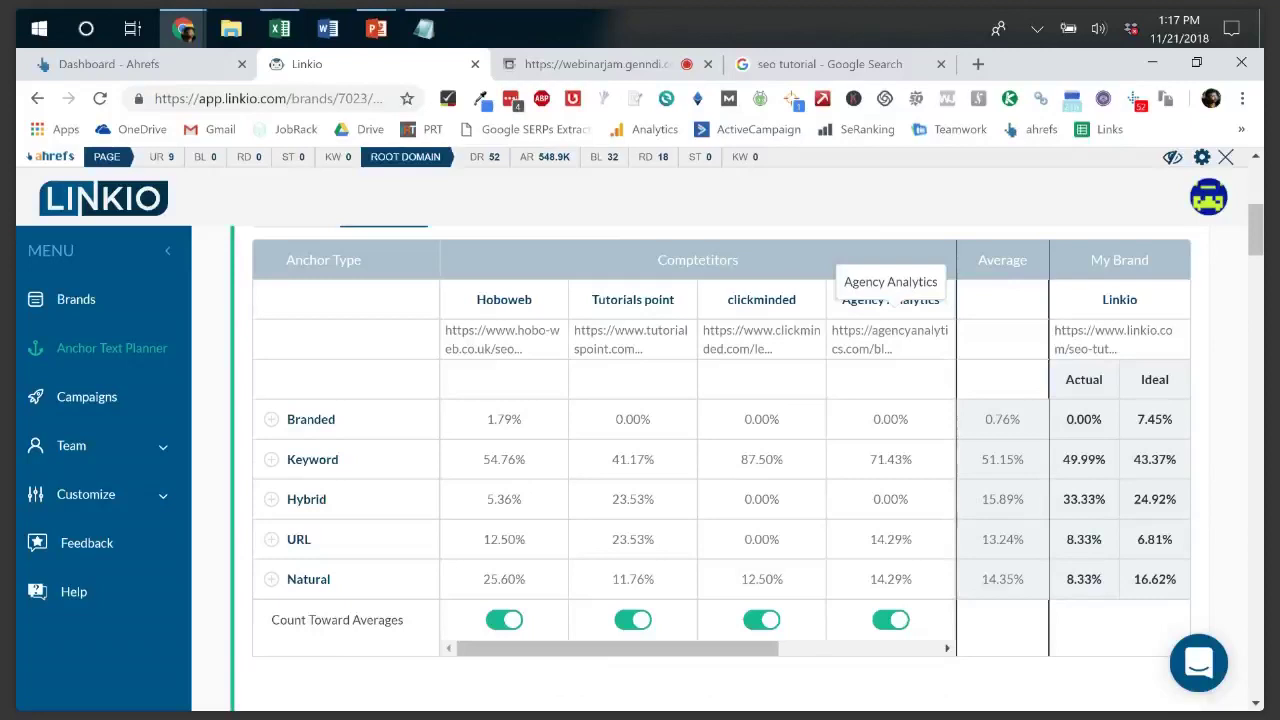
scroll(890, 300, "right", 3)
scroll(890, 300, "left", 3)
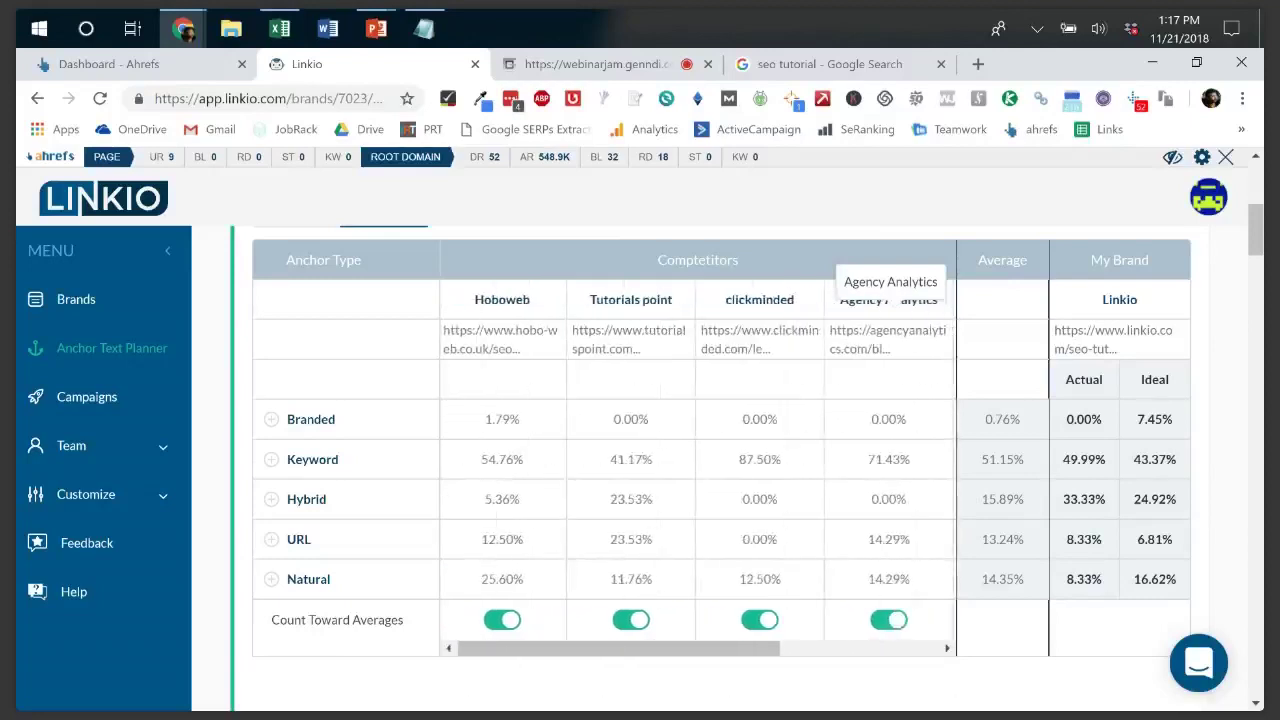
- Look across the competitor columns of the anchor text percentages table through to Udemy and Whatisseo
scroll(890, 300, "down", 1)
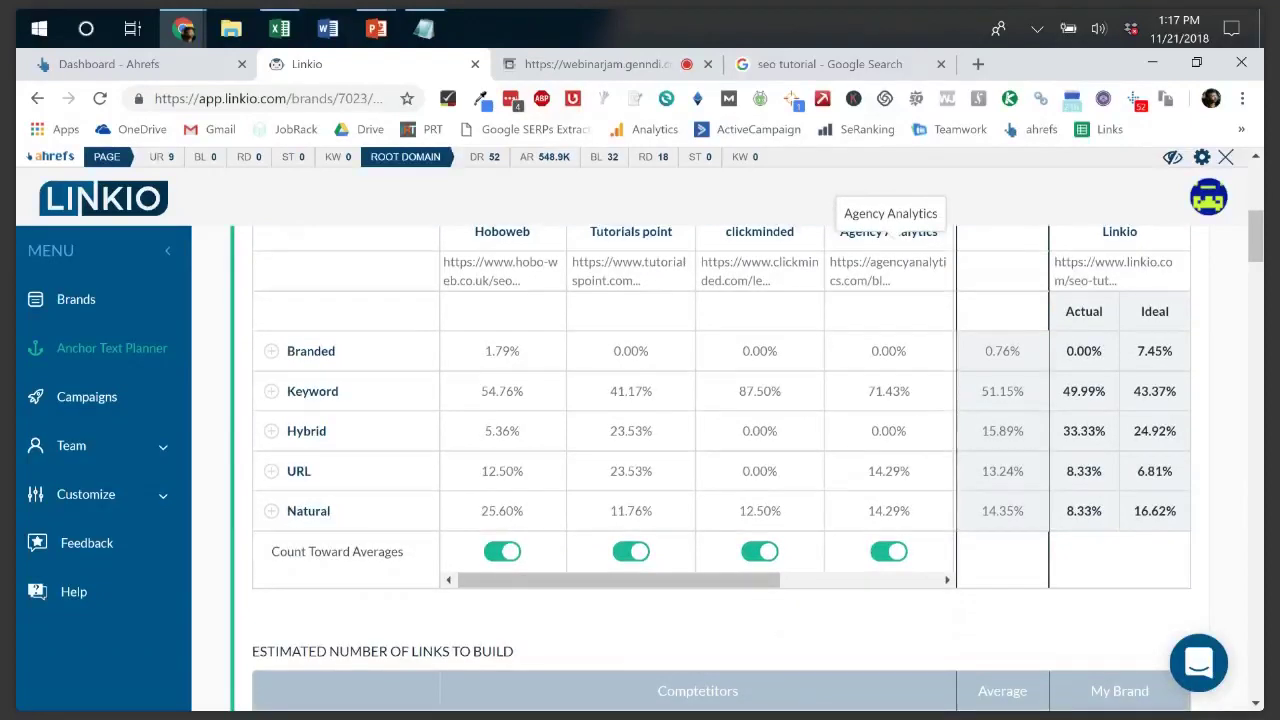
scroll(890, 300, "up", 1)
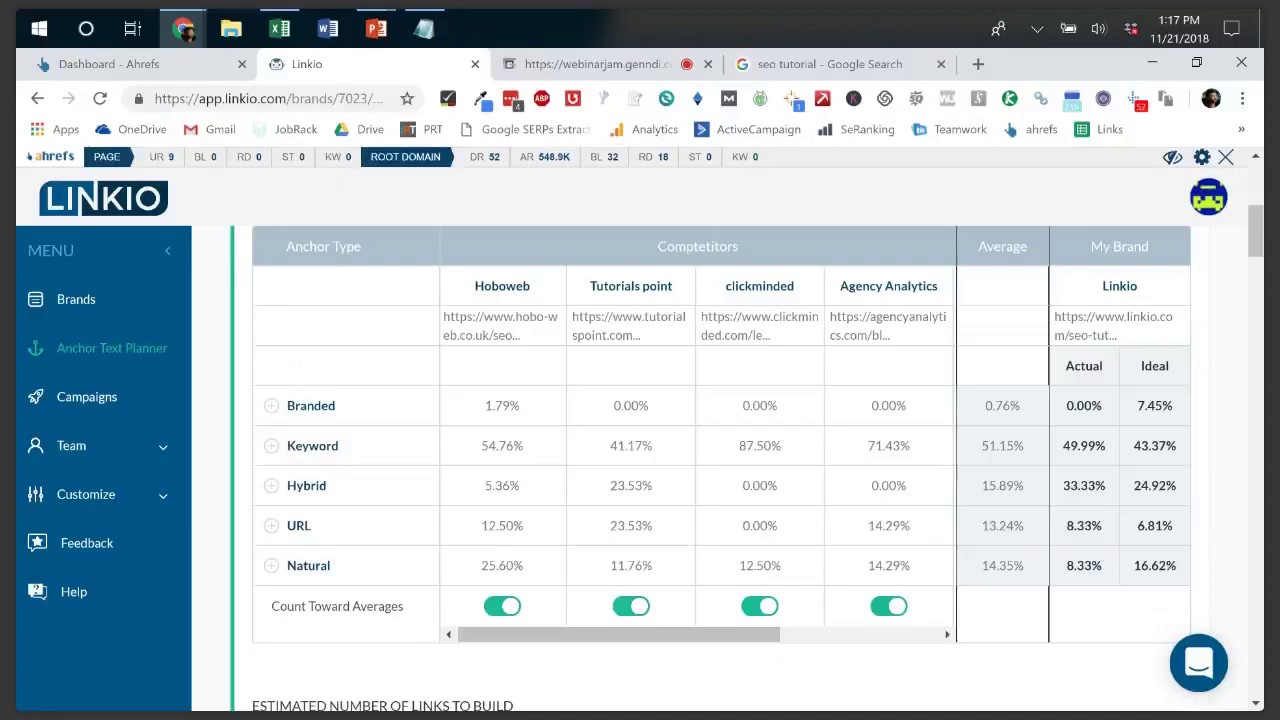
scroll(722, 460, "down", 2)
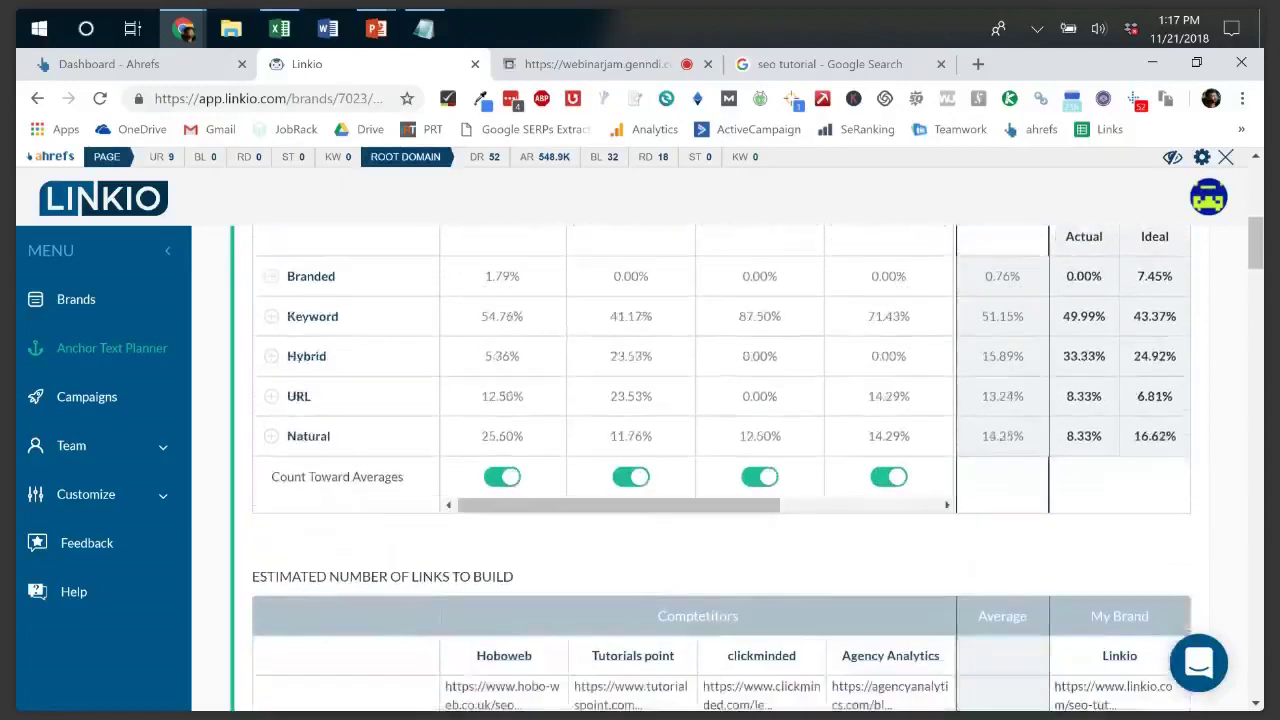
scroll(699, 369, "right", 3)
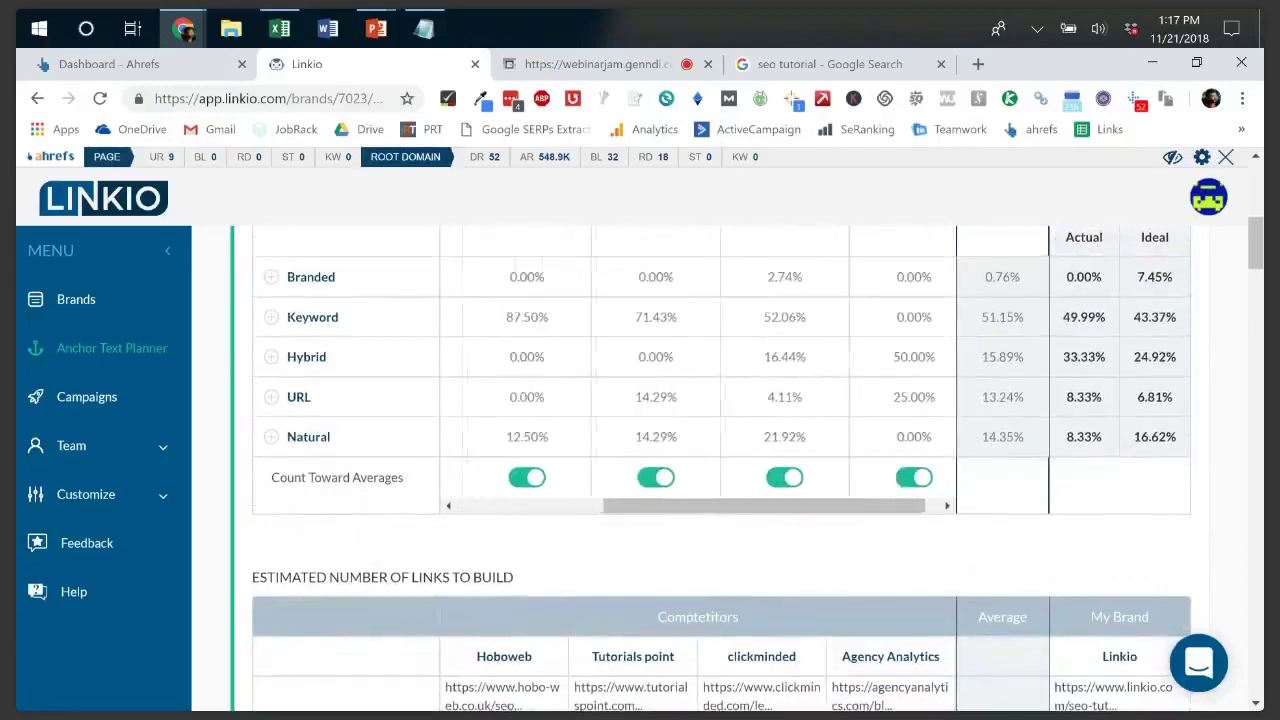
scroll(722, 460, "up", 2)
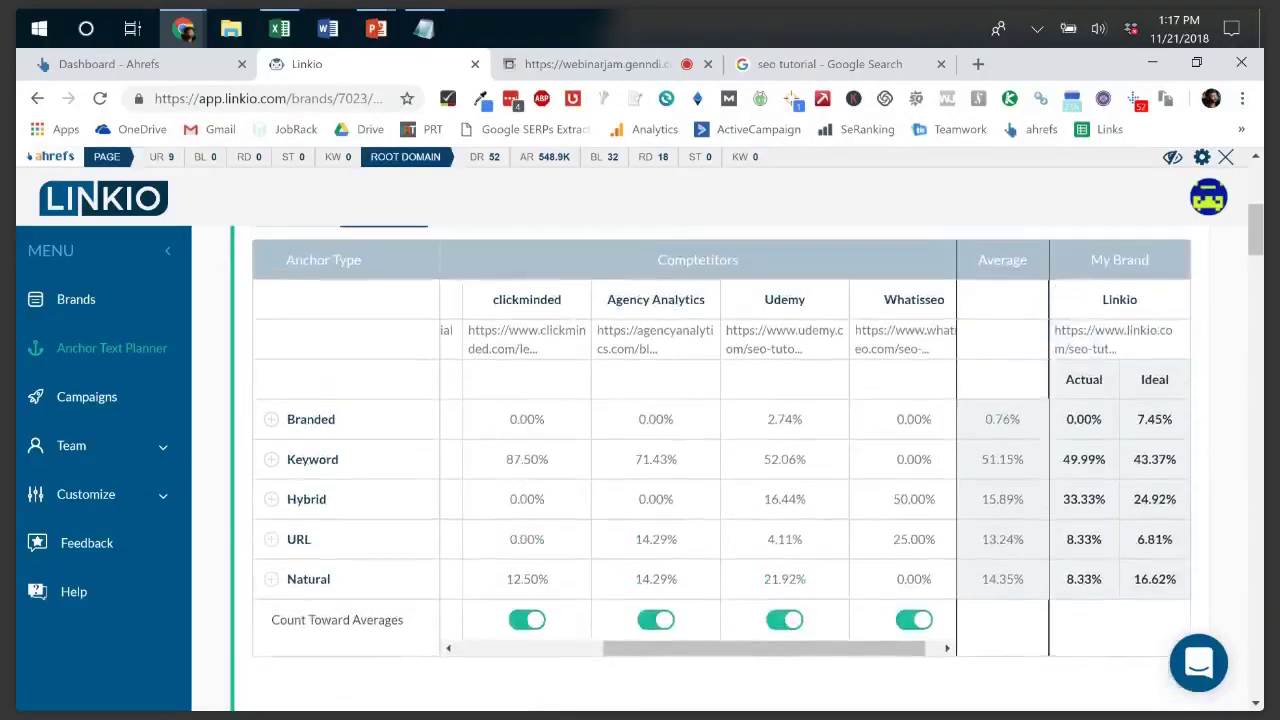
scroll(646, 468, "right", 1)
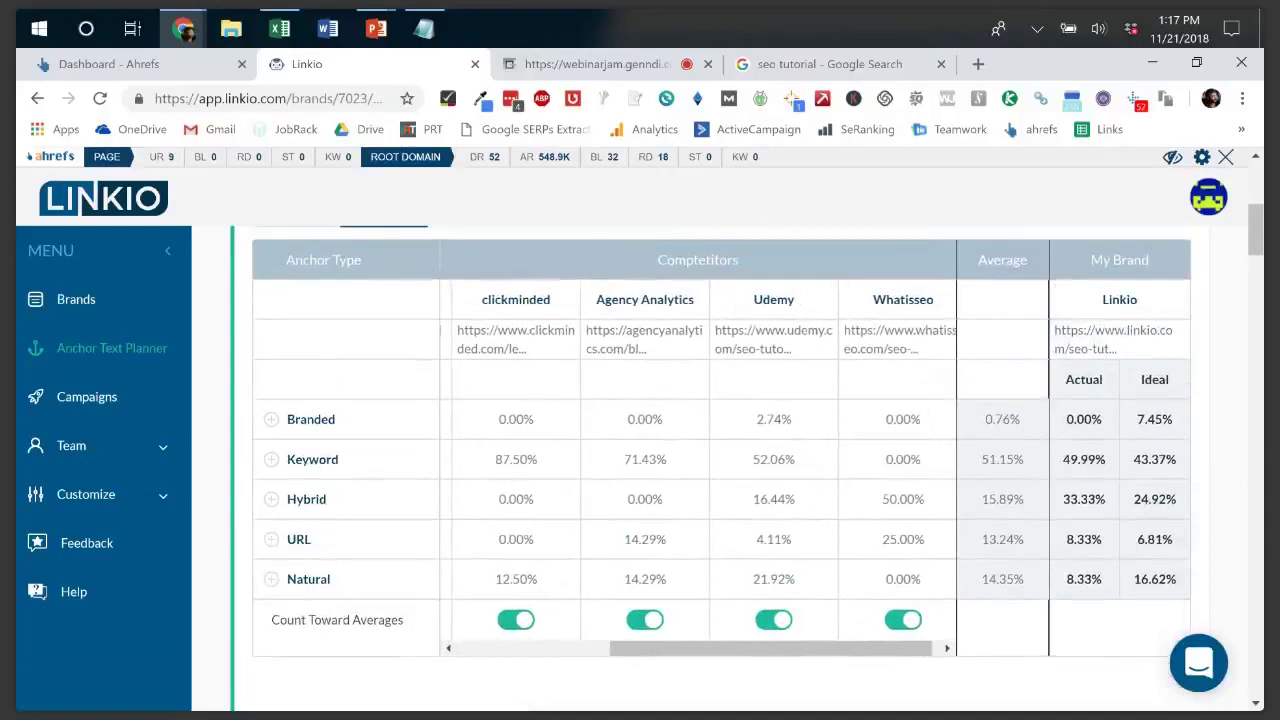
scroll(722, 468, "down", 1)
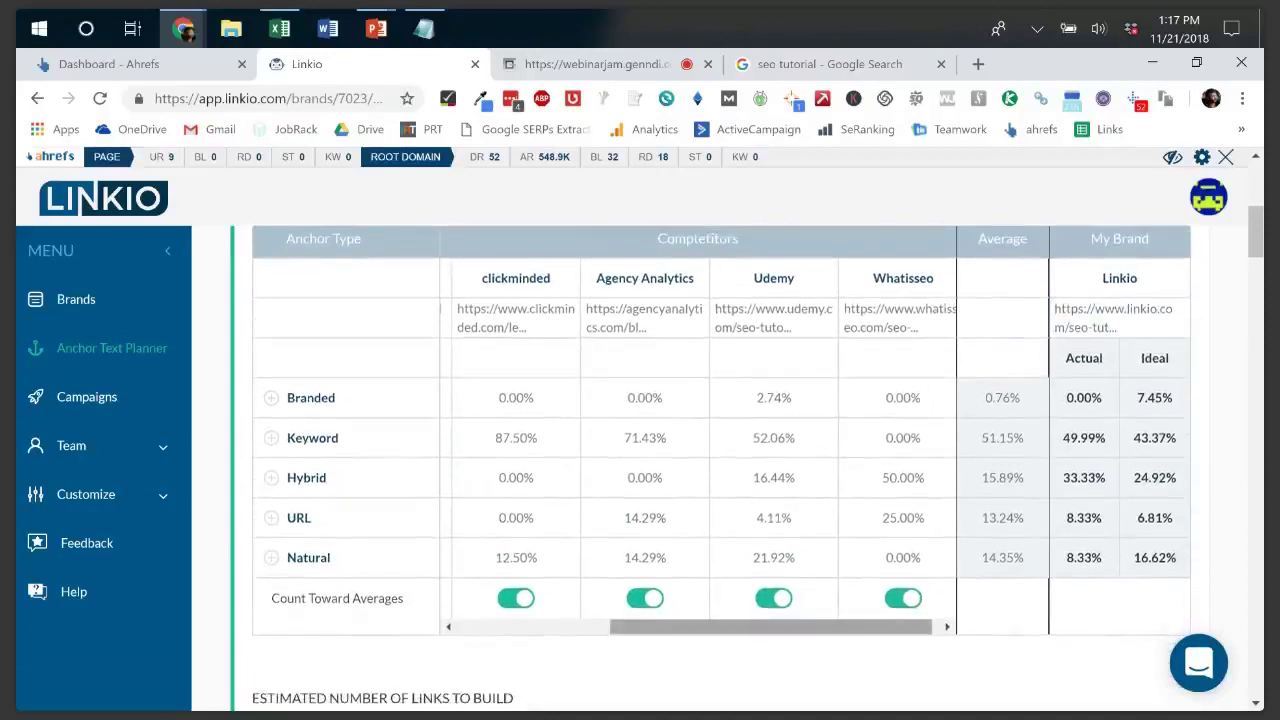
- Check Whatisseo's DF and indexed referring domains and exclude Whatisseo from the anchor text averages
scroll(722, 468, "down", 3)
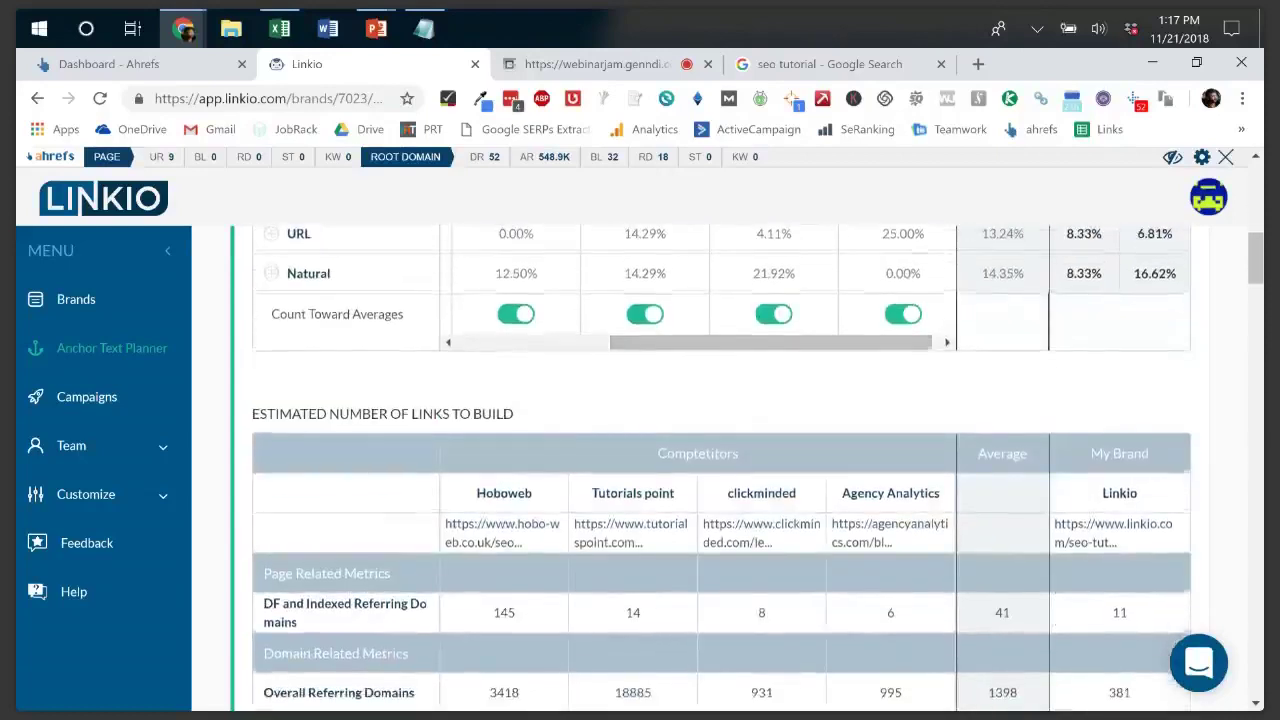
scroll(698, 590, "right", 5)
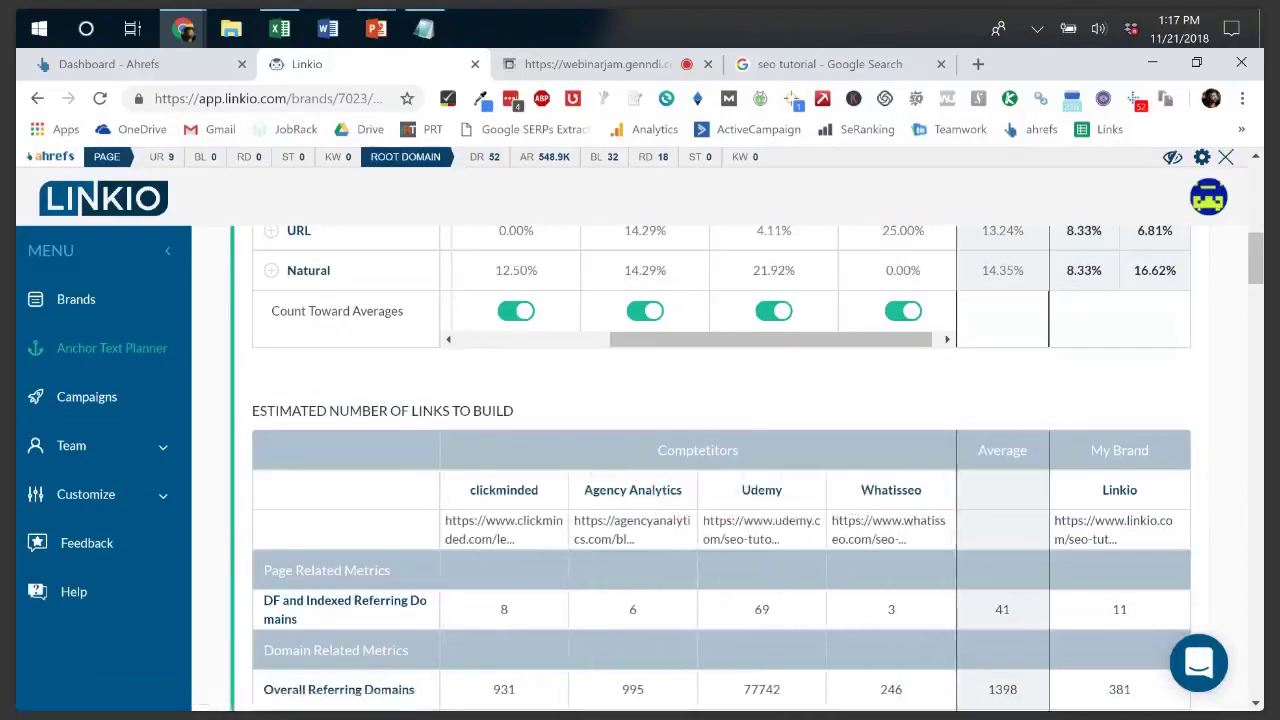
double_click(891, 609)
left_click(738, 489)
scroll(720, 468, "up", 3)
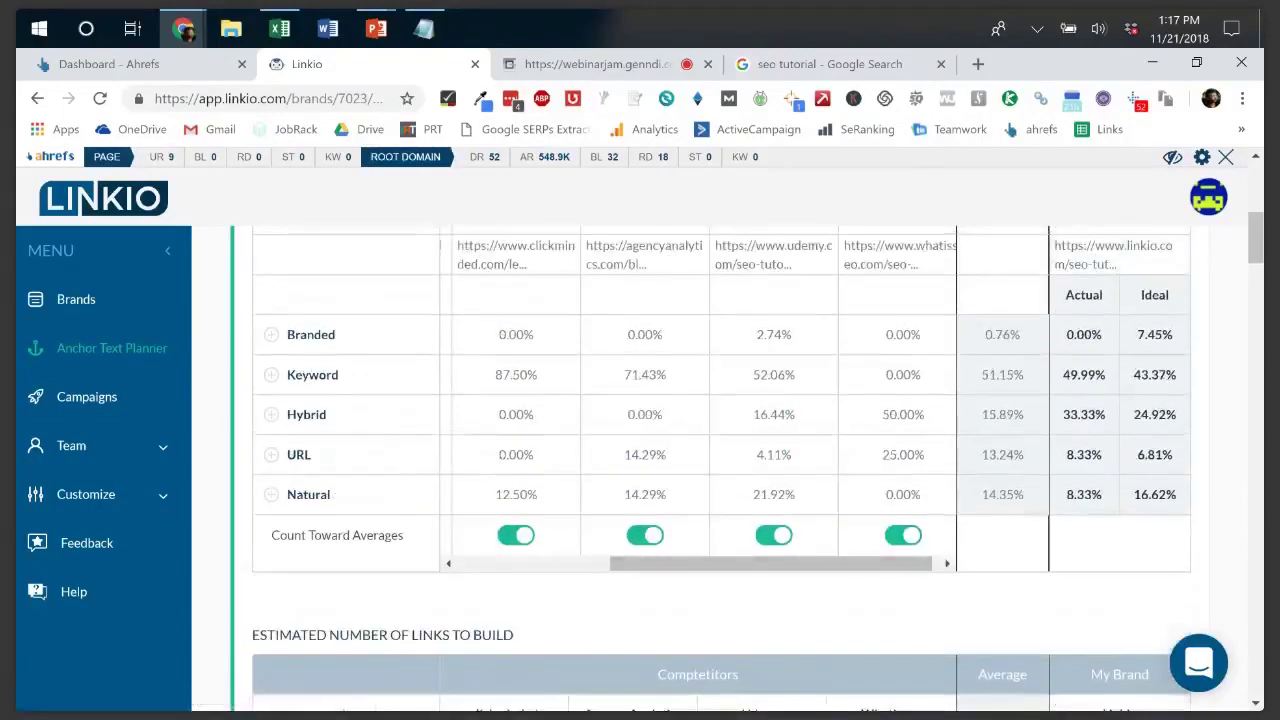
left_click(903, 535)
- Compare the competitors' DF and indexed referring domains and exclude Agency Analytics from the anchor text averages
scroll(903, 535, "down", 3)
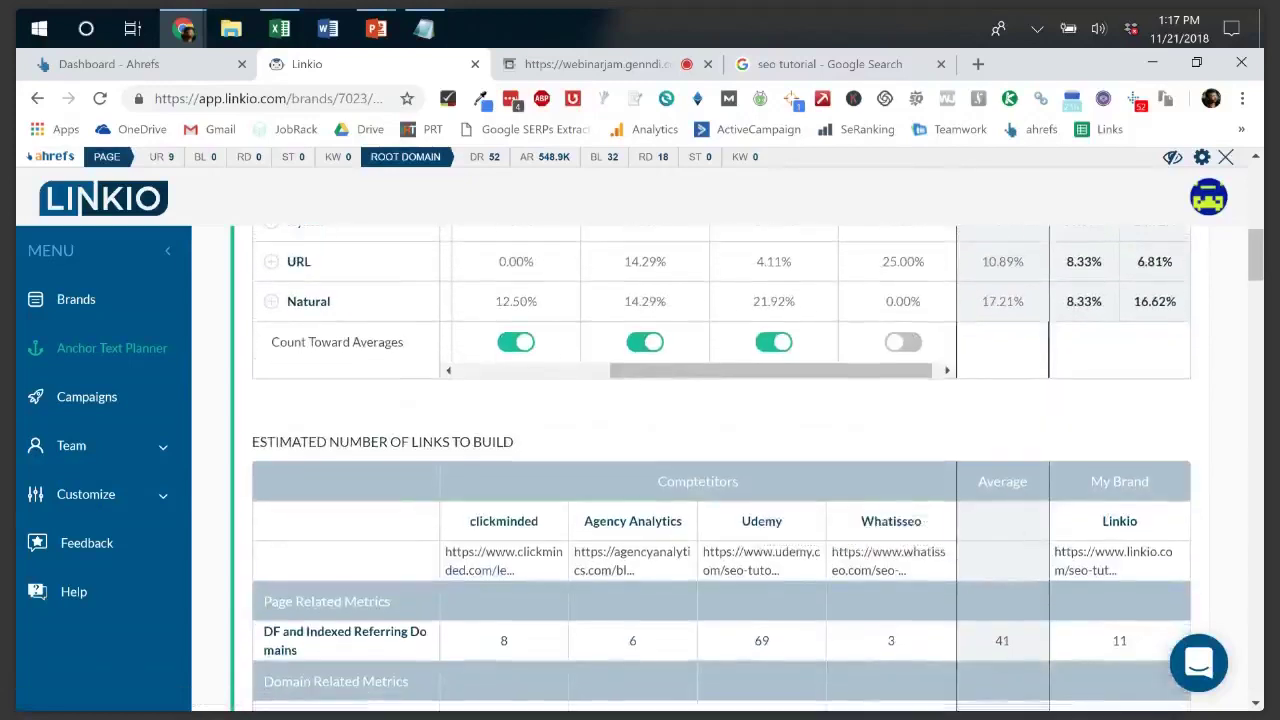
scroll(698, 580, "left", 1)
scroll(698, 580, "left", 3)
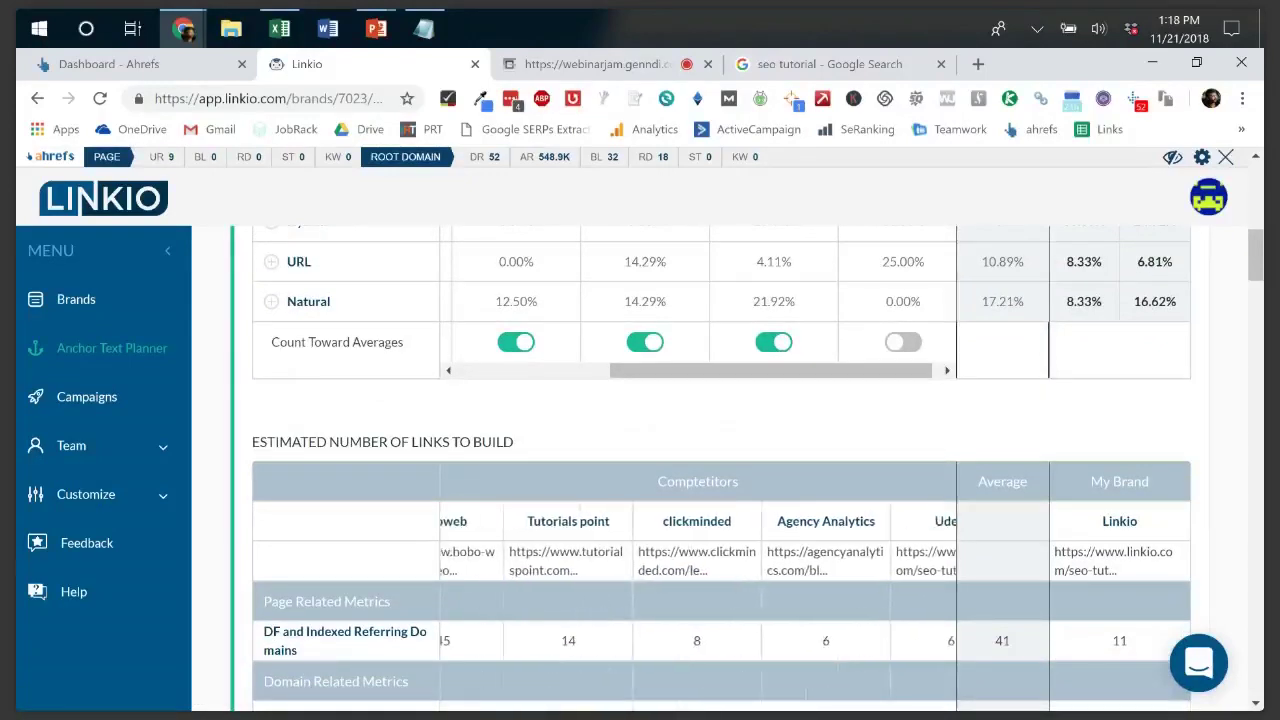
scroll(700, 580, "left", 2)
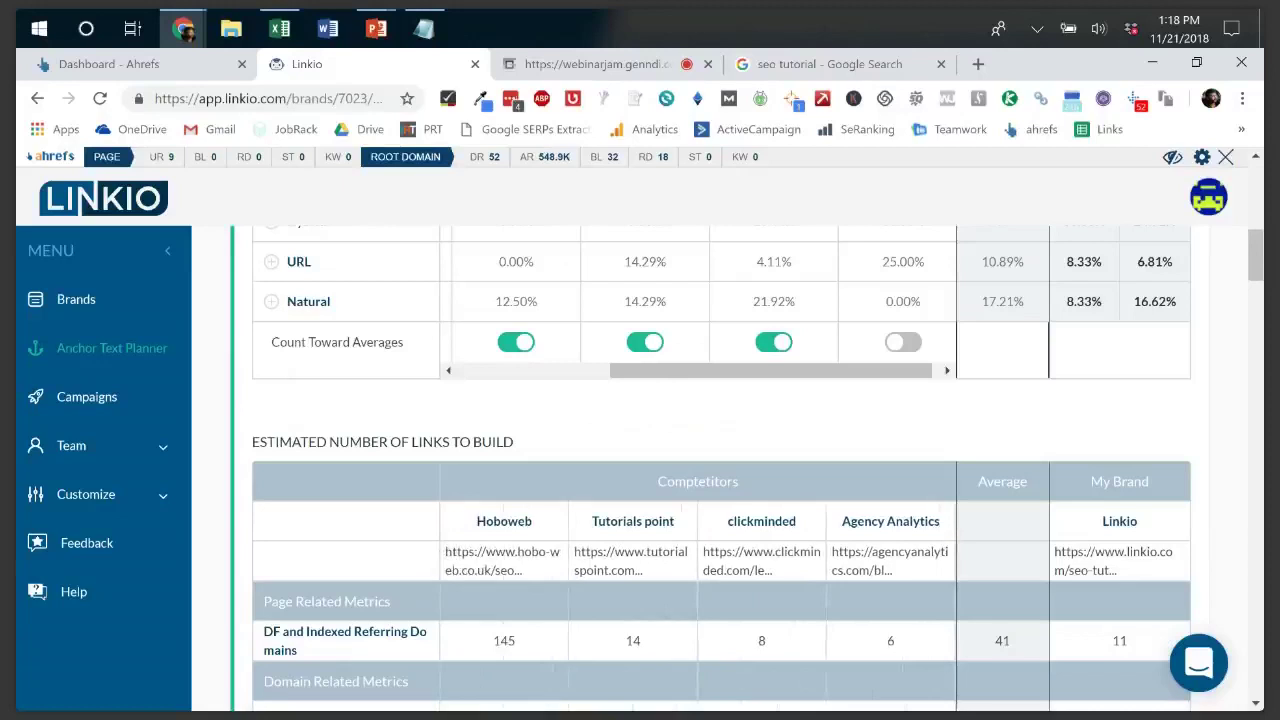
scroll(698, 580, "right", 5)
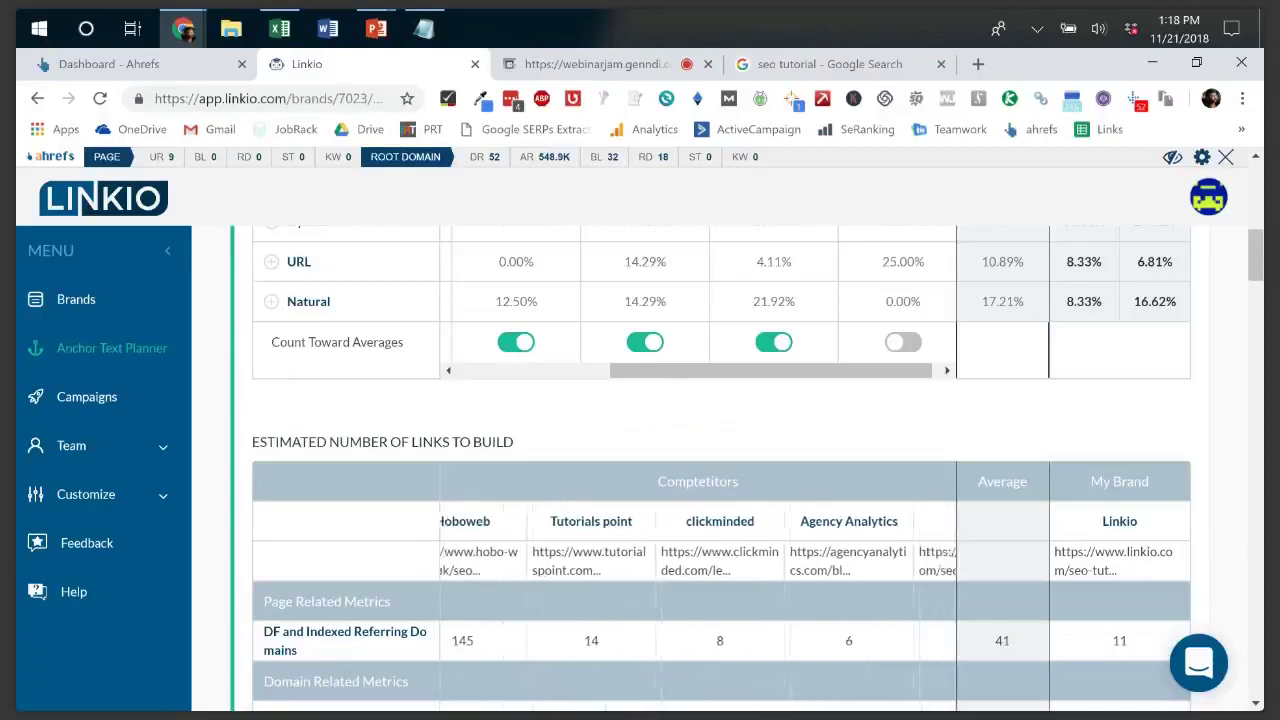
scroll(698, 560, "left", 3)
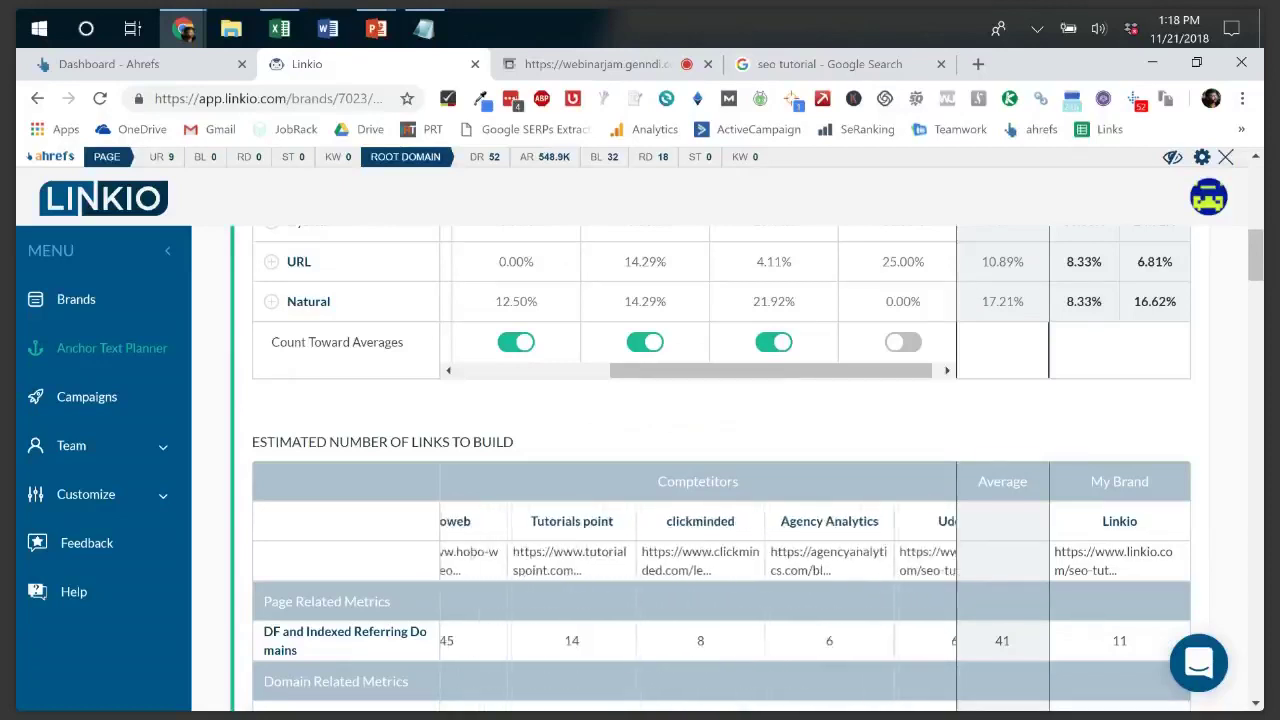
scroll(698, 560, "up", 1)
scroll(698, 560, "up", 3)
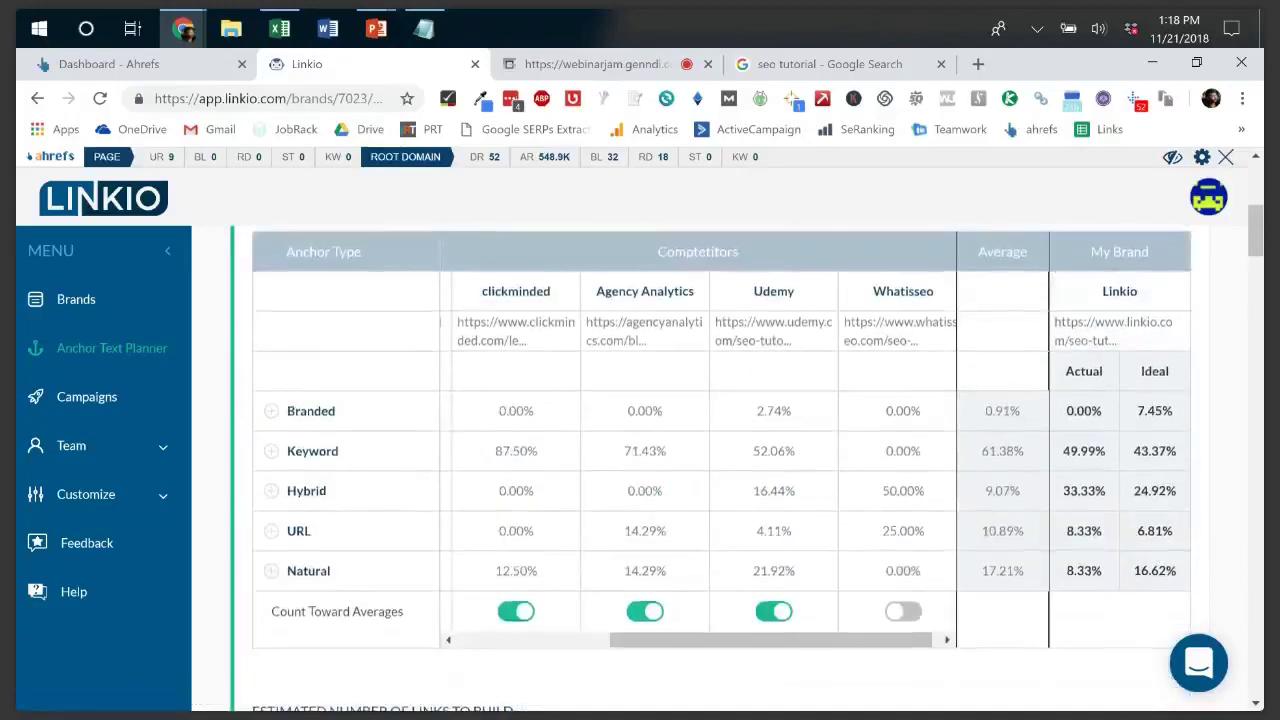
left_click(645, 611)
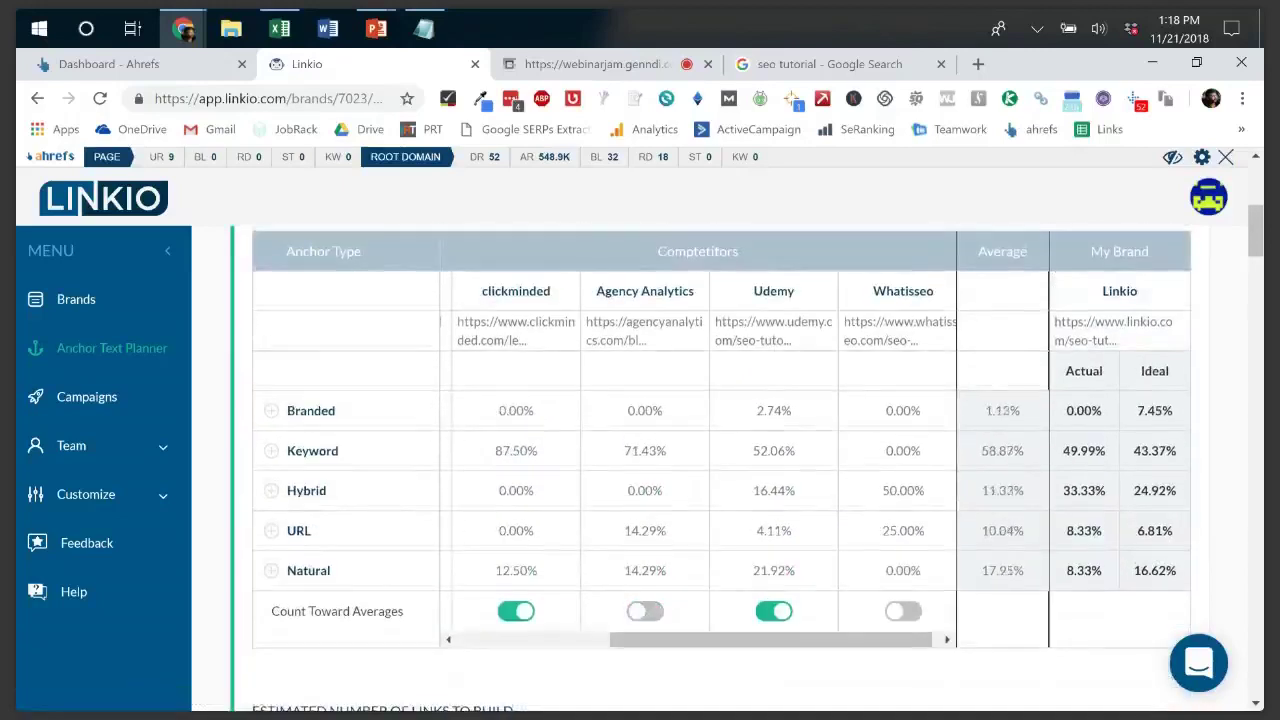
- Exclude clickminded from the anchor text averages and check the estimated number of links to build table
scroll(645, 611, "down", 2)
scroll(698, 460, "down", 2)
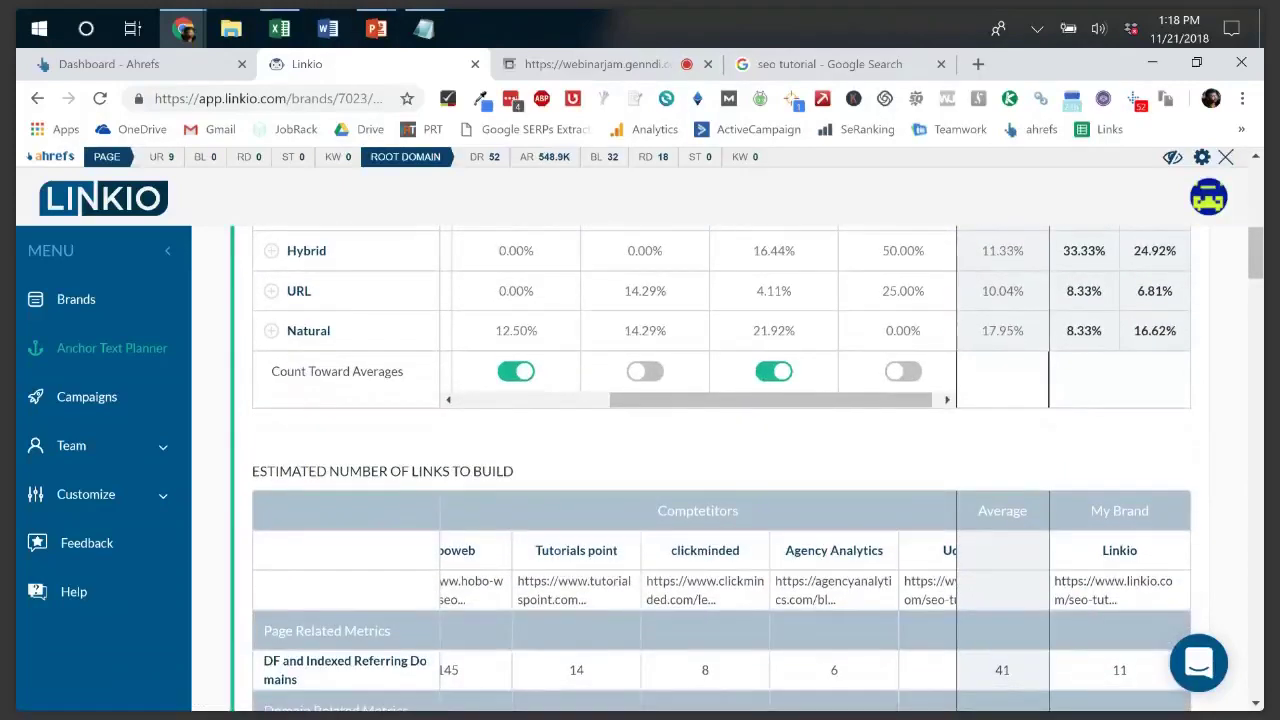
scroll(705, 585, "up", 3)
left_click(516, 580)
scroll(516, 580, "down", 4)
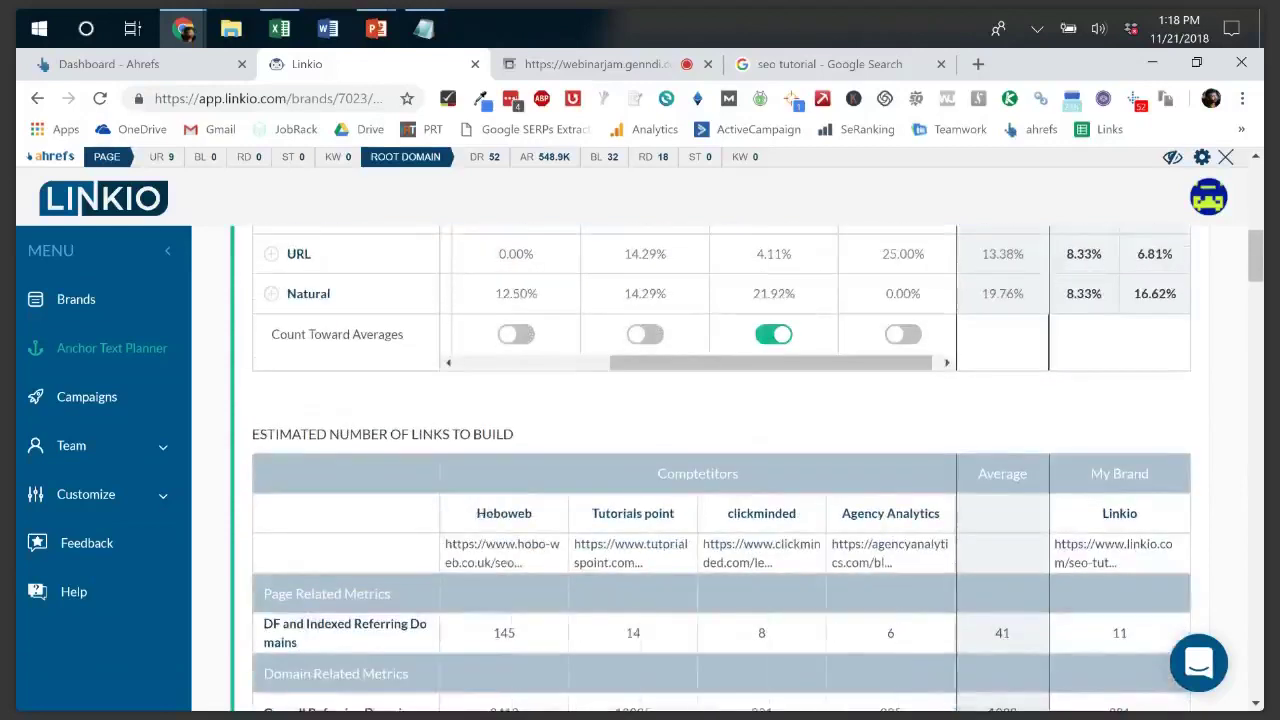
- Highlight the average Keyword percentage and the Ideal column of percentages for Linkio in the anchor text table
scroll(720, 460, "up", 4)
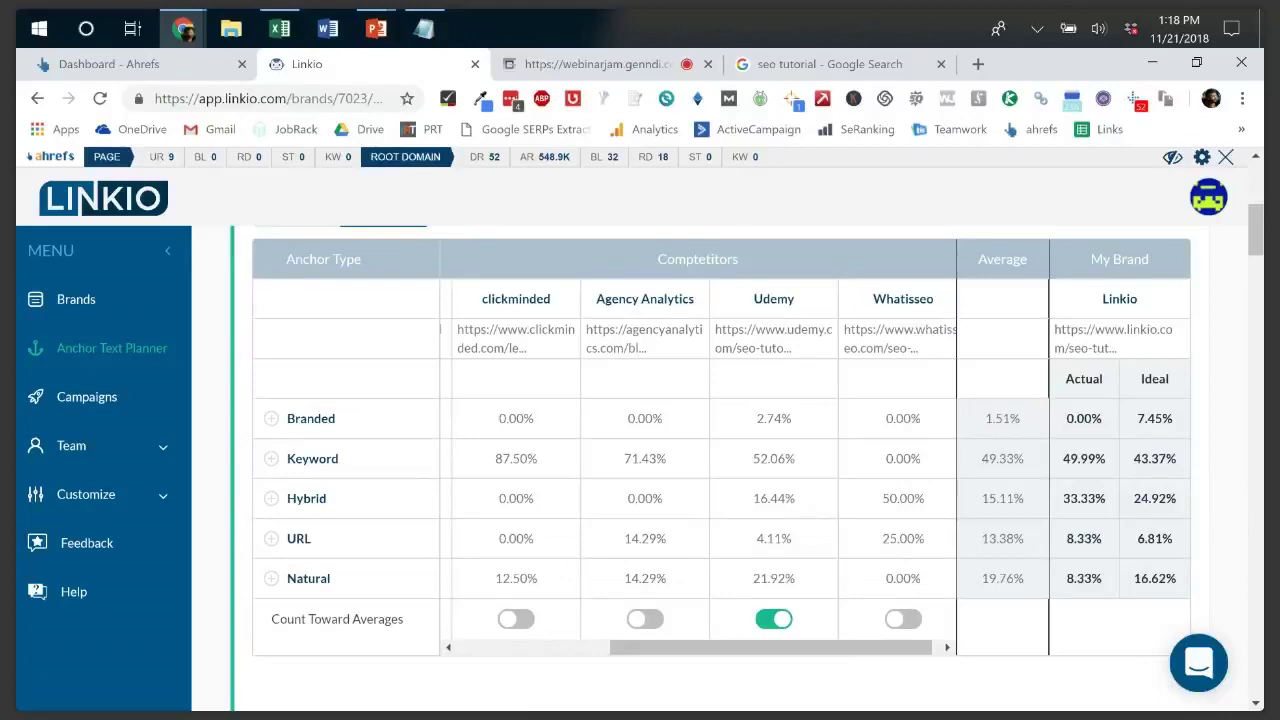
left_click_drag(1024, 458, 980, 458)
mouse_move(1141, 378)
left_mouse_down()
mouse_move(1172, 420)
mouse_move(1176, 580)
mouse_move(1064, 498)
mouse_move(1141, 378)
left_mouse_up()
left_click(1176, 580)
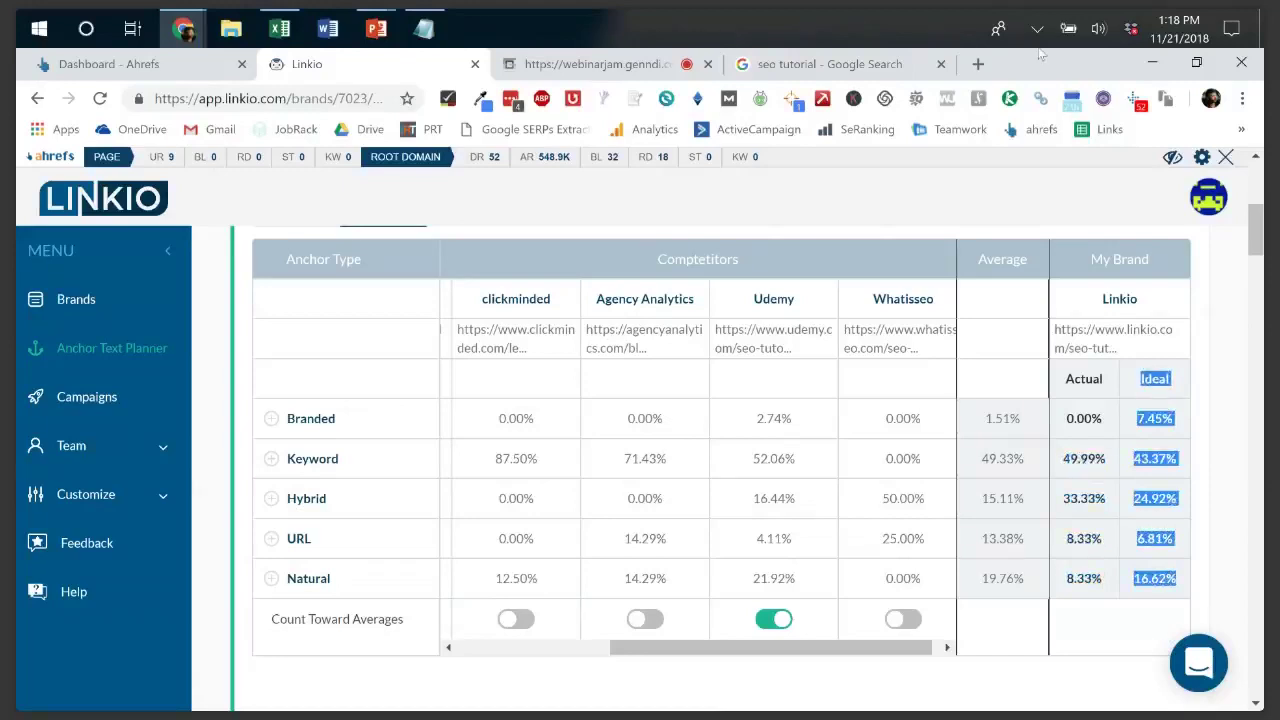
- Switch to the PowerPoint slideshow and advance to the "3 Types of Pages on Your Site" slide
key("alt+Tab")
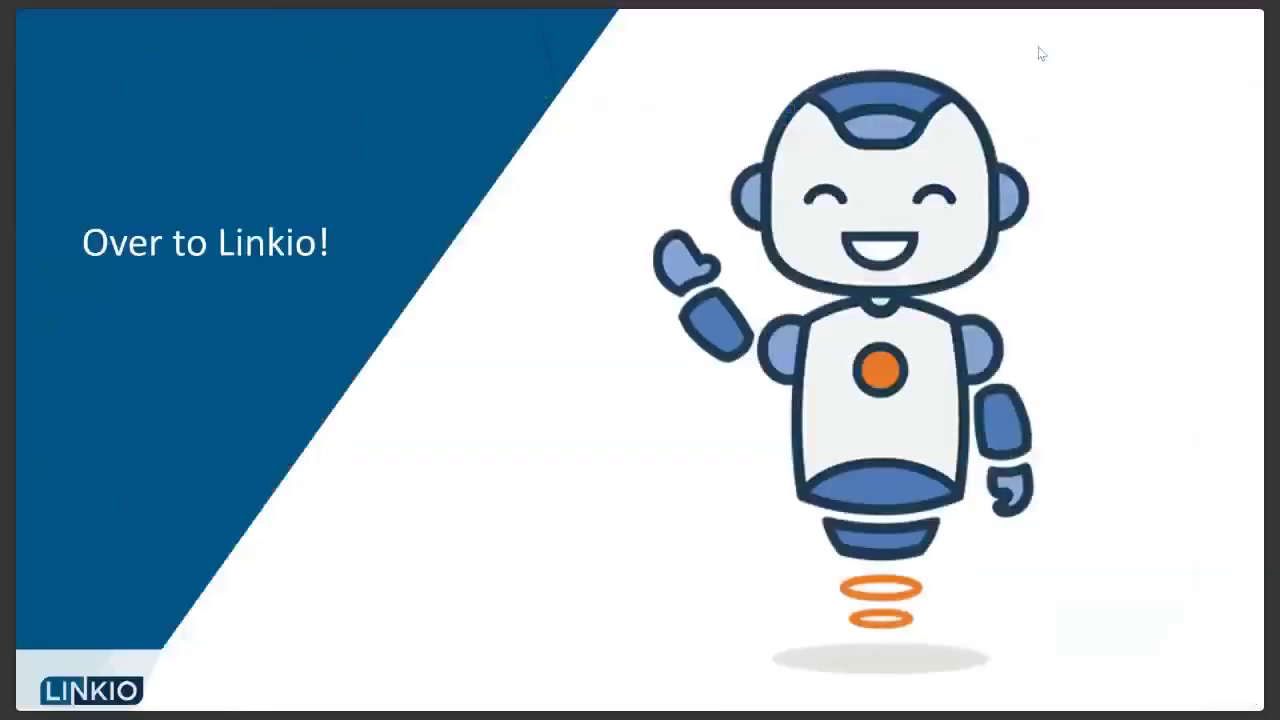
key("Right")
key("Left")
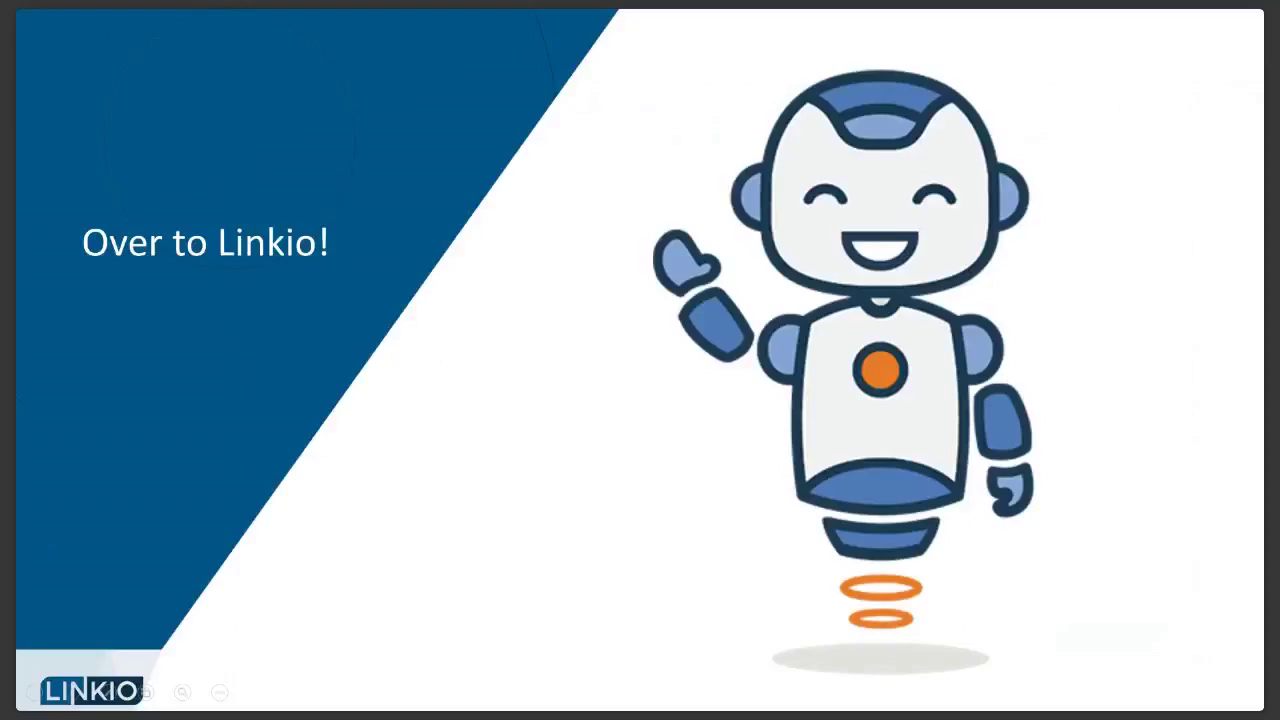
key("Right")
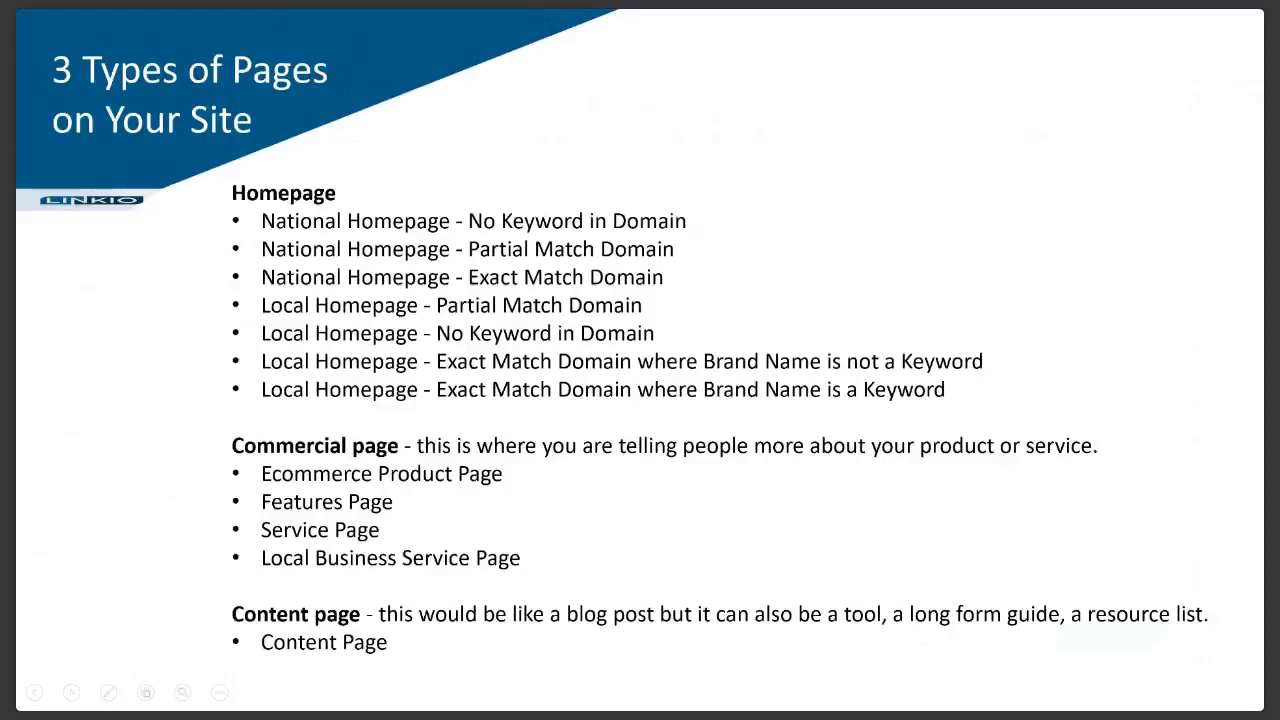
- Return to Linkio in Chrome and view the first competitor columns of the anchor text table, starting with Hoboweb
key("alt+Tab")
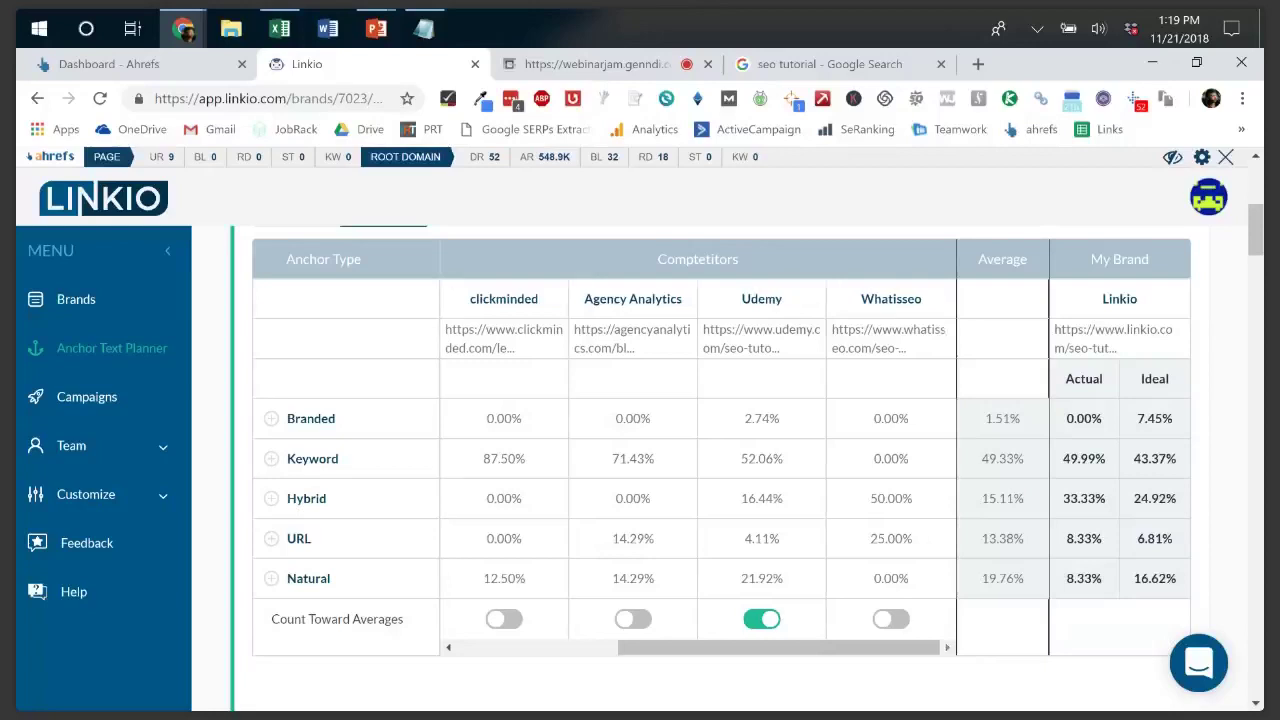
scroll(698, 458, "left", 2)
scroll(700, 460, "left", 2)
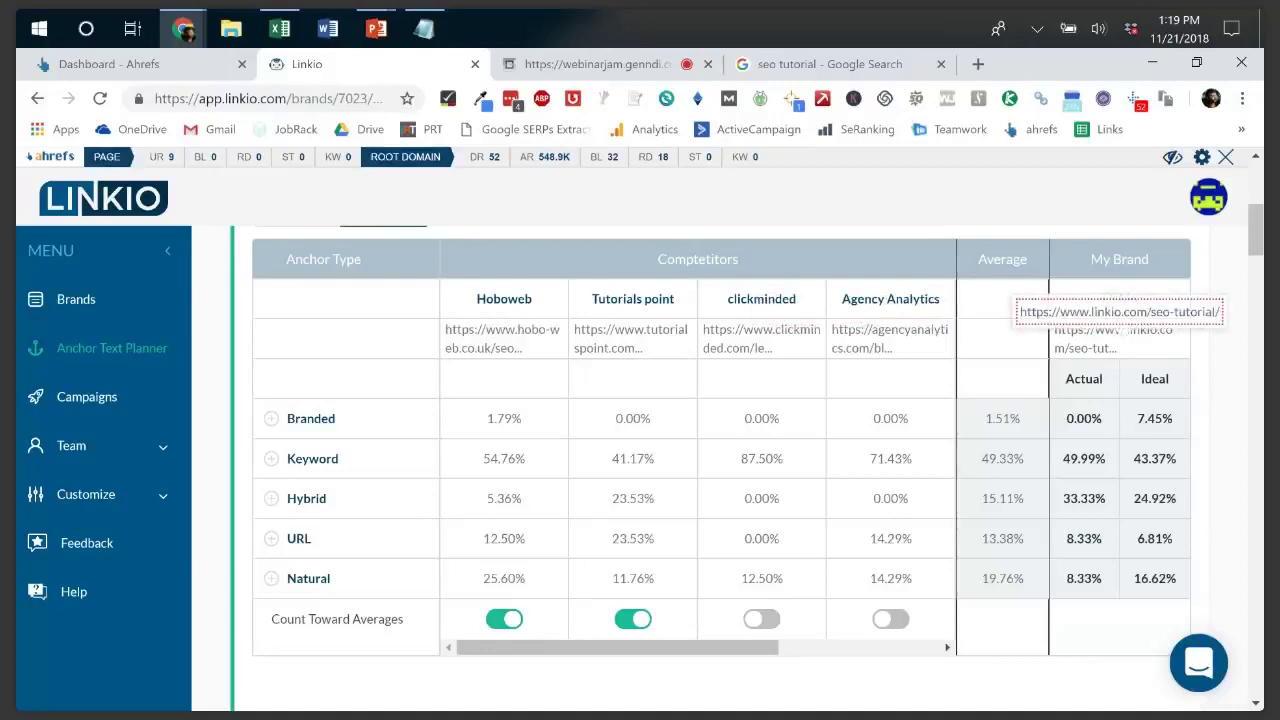
- Show the backlinks of the SEO tutorial page and find the Anchor Text Percentage summary beside them
scroll(687, 670, "up", 5)
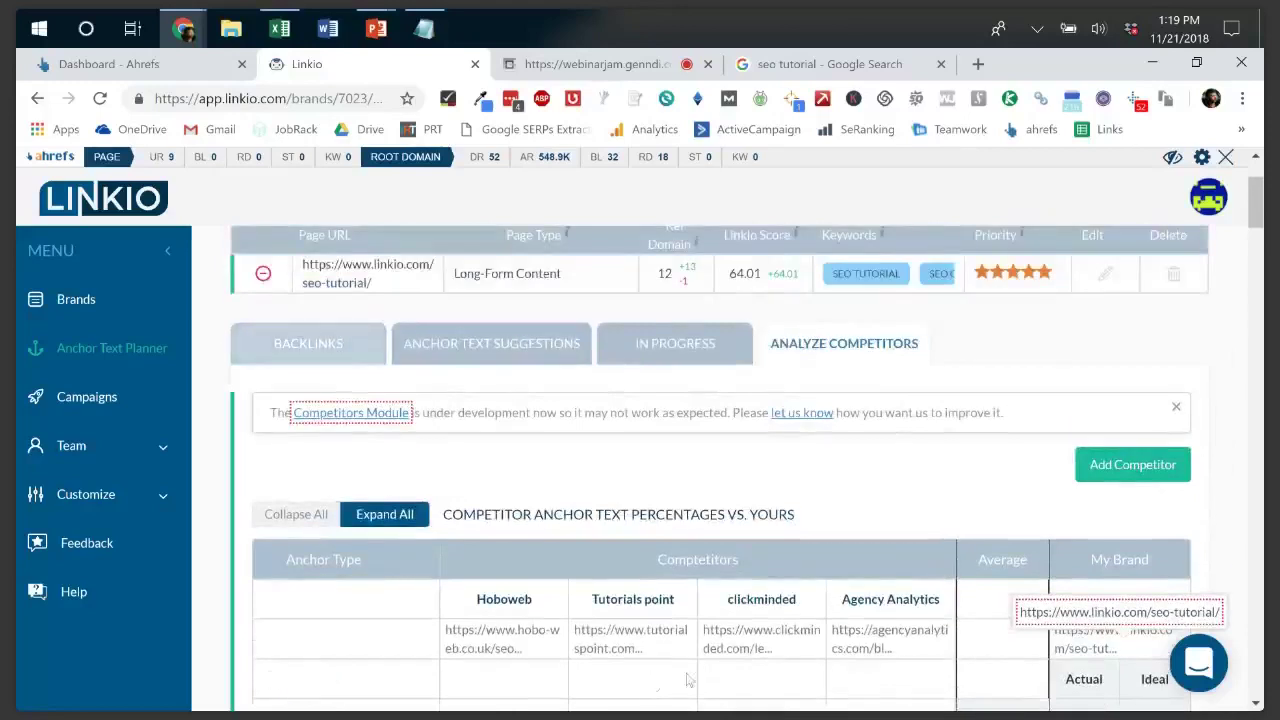
left_click(308, 343)
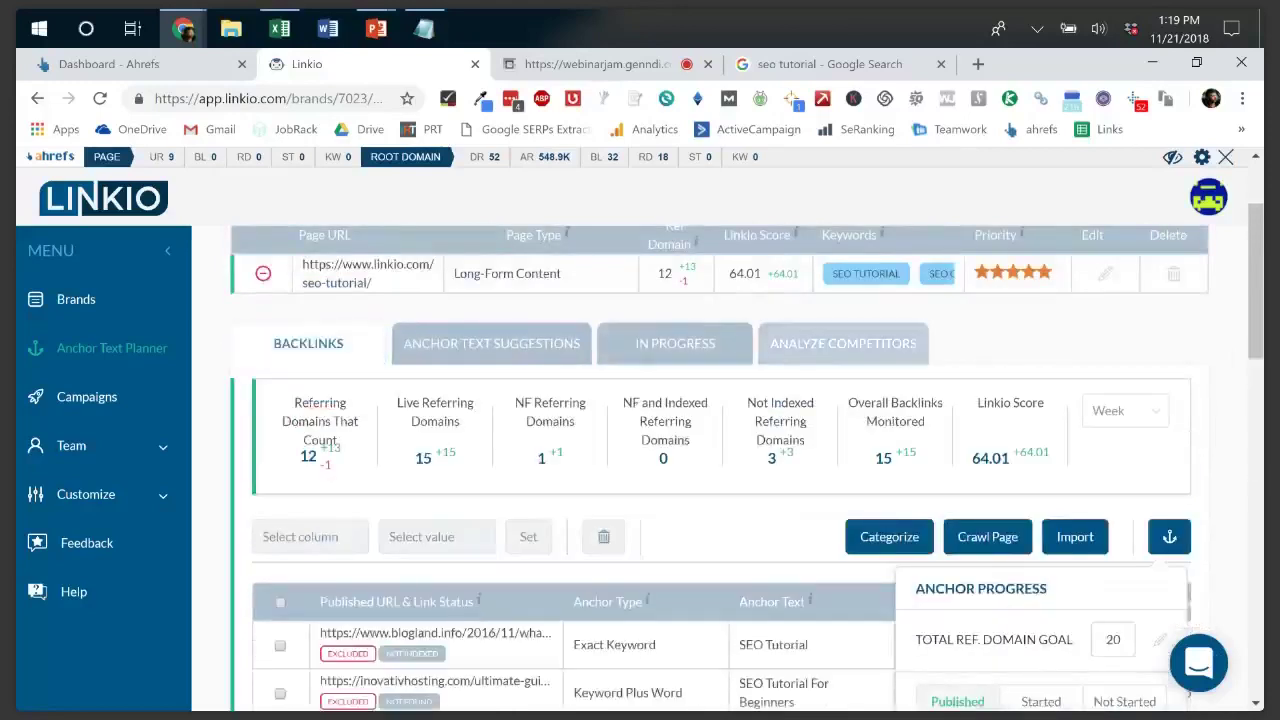
scroll(719, 470, "down", 1)
scroll(720, 470, "down", 5)
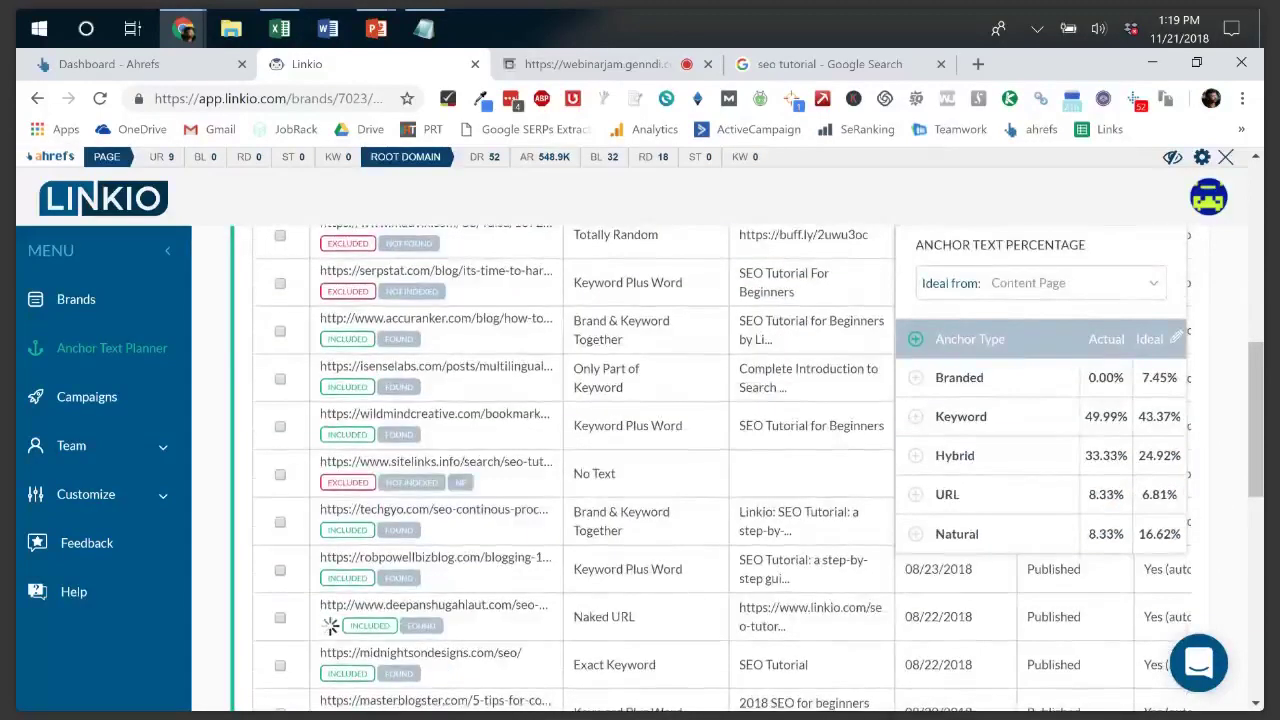
- Start a new custom ideal anchor text percentage, review its anchor types and title field, and cancel it
left_click(1040, 283)
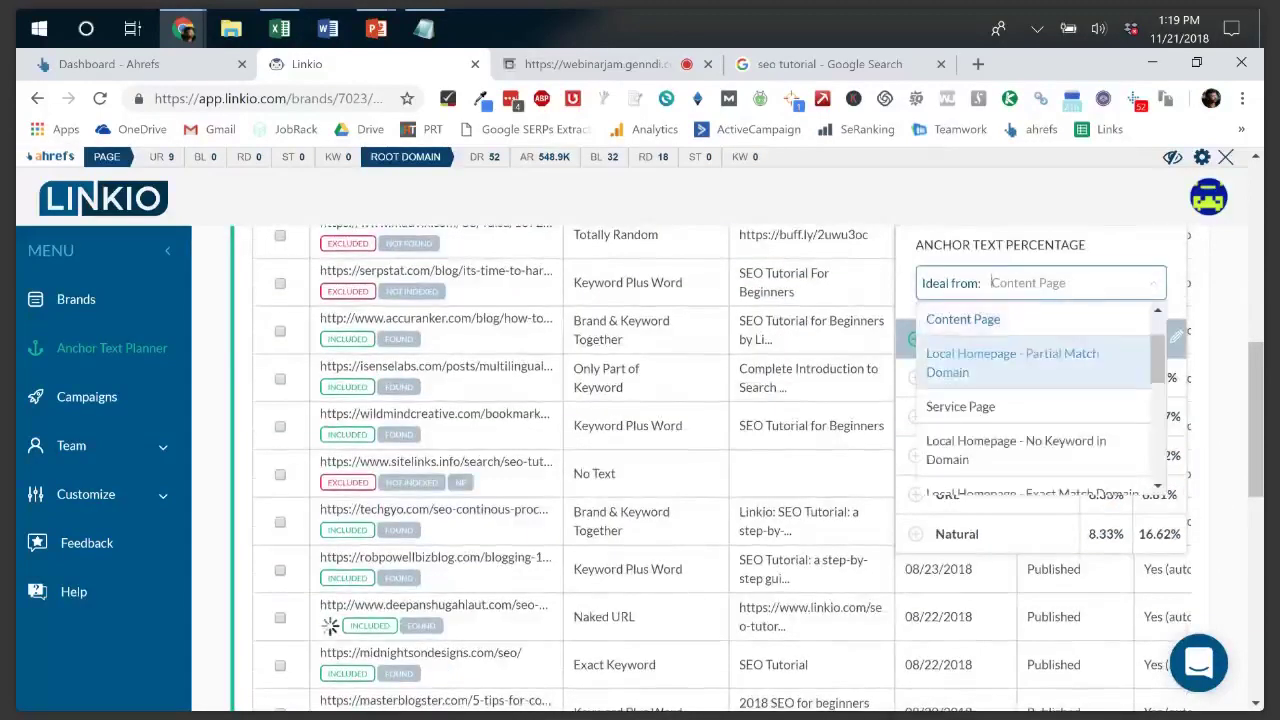
scroll(1035, 400, "down", 4)
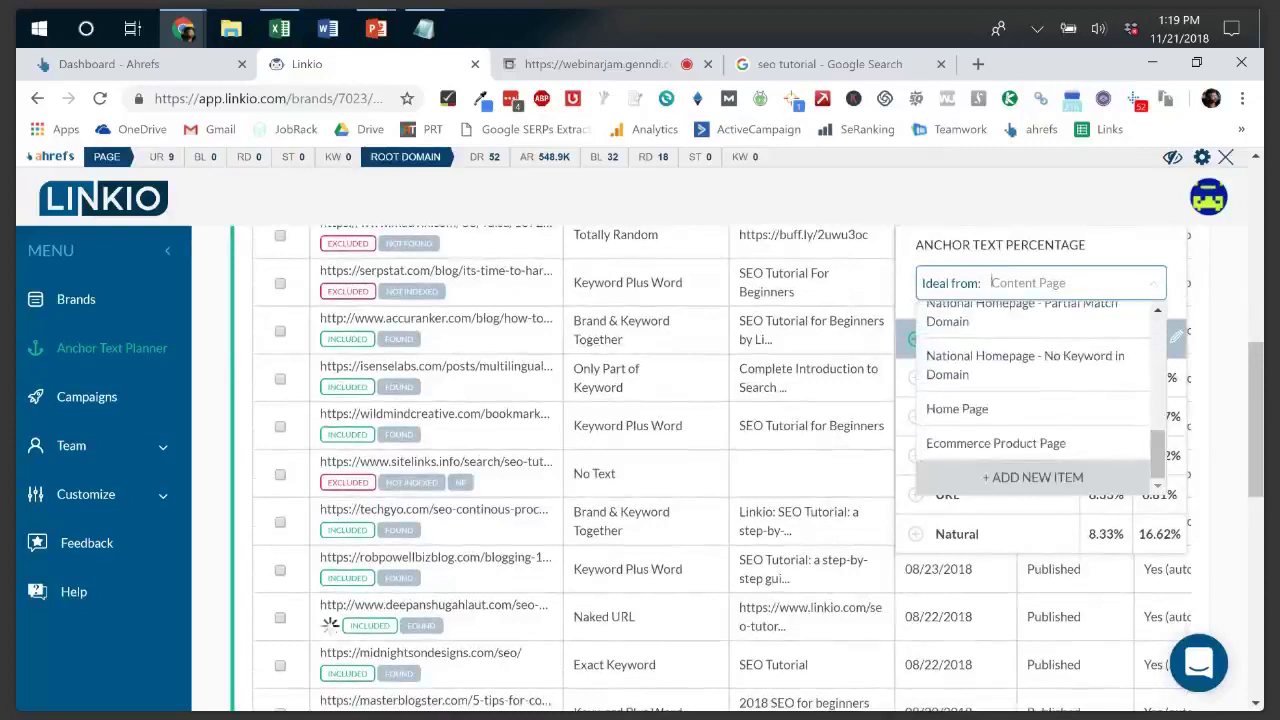
left_click(1033, 477)
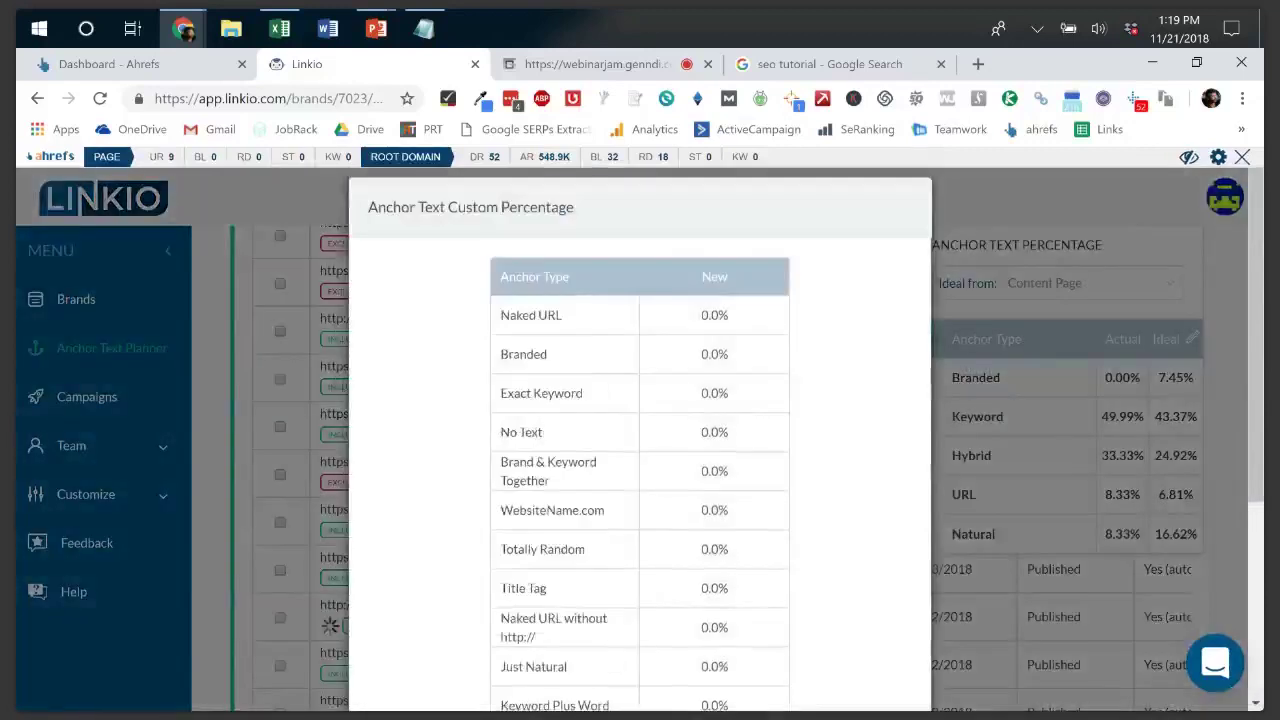
scroll(640, 400, "down", 5)
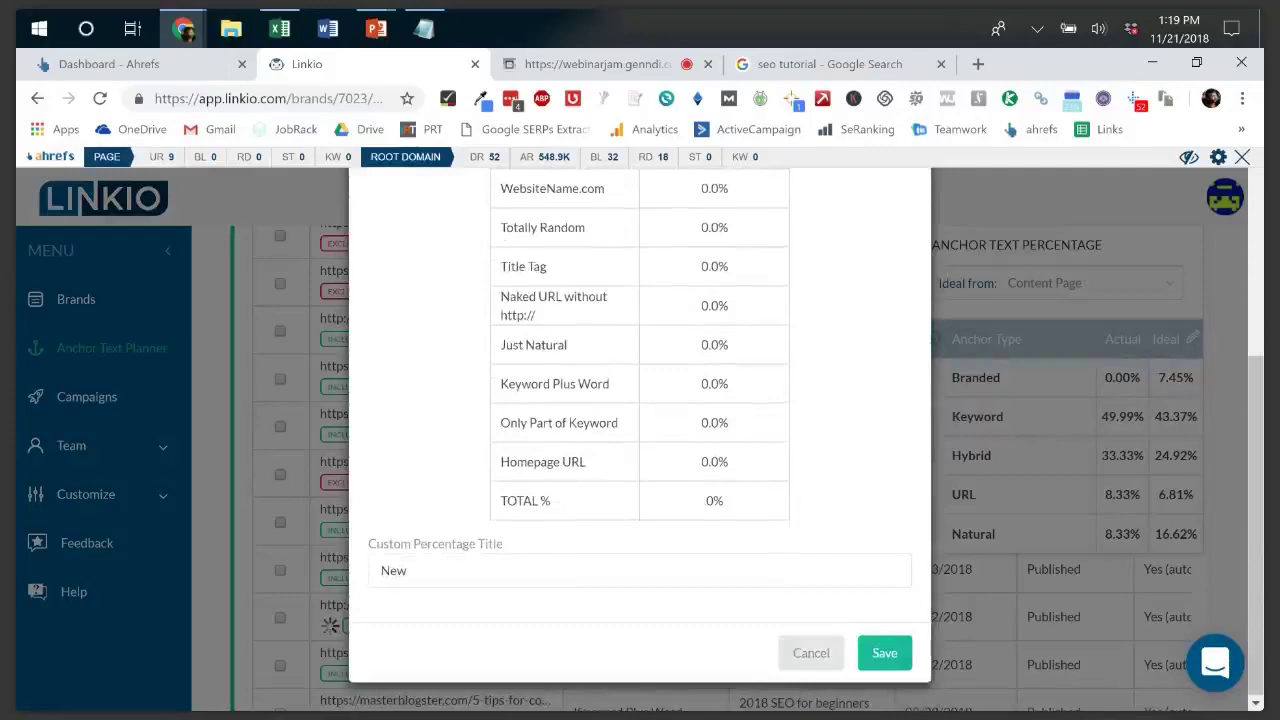
left_click(811, 652)
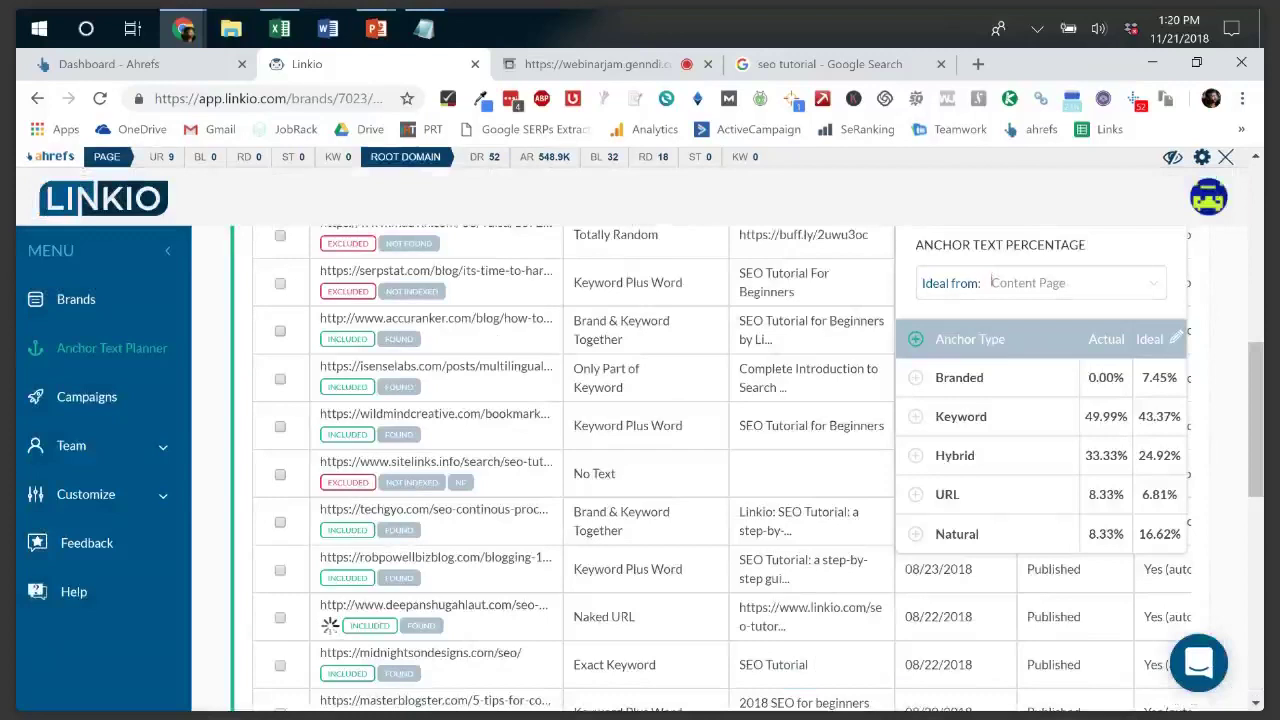
- Browse the page types available as the source of the ideal anchor percentages and keep Content Page
left_click(1040, 283)
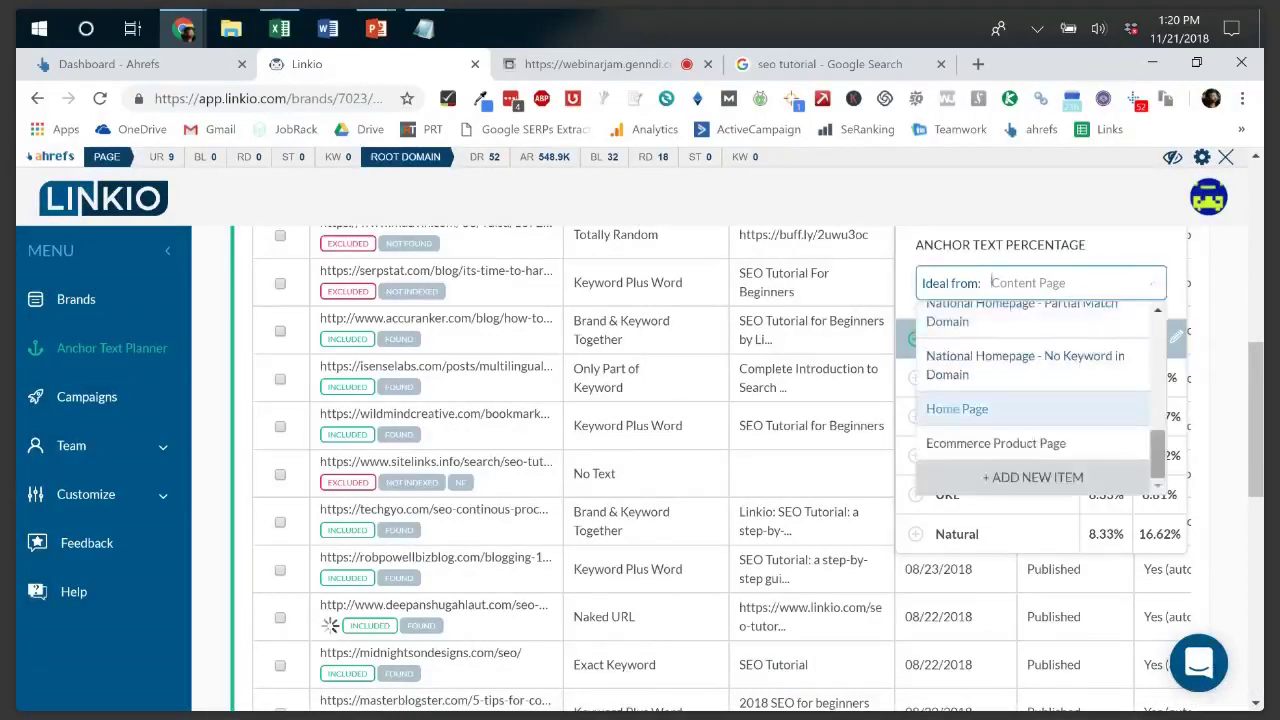
scroll(1035, 400, "up", 5)
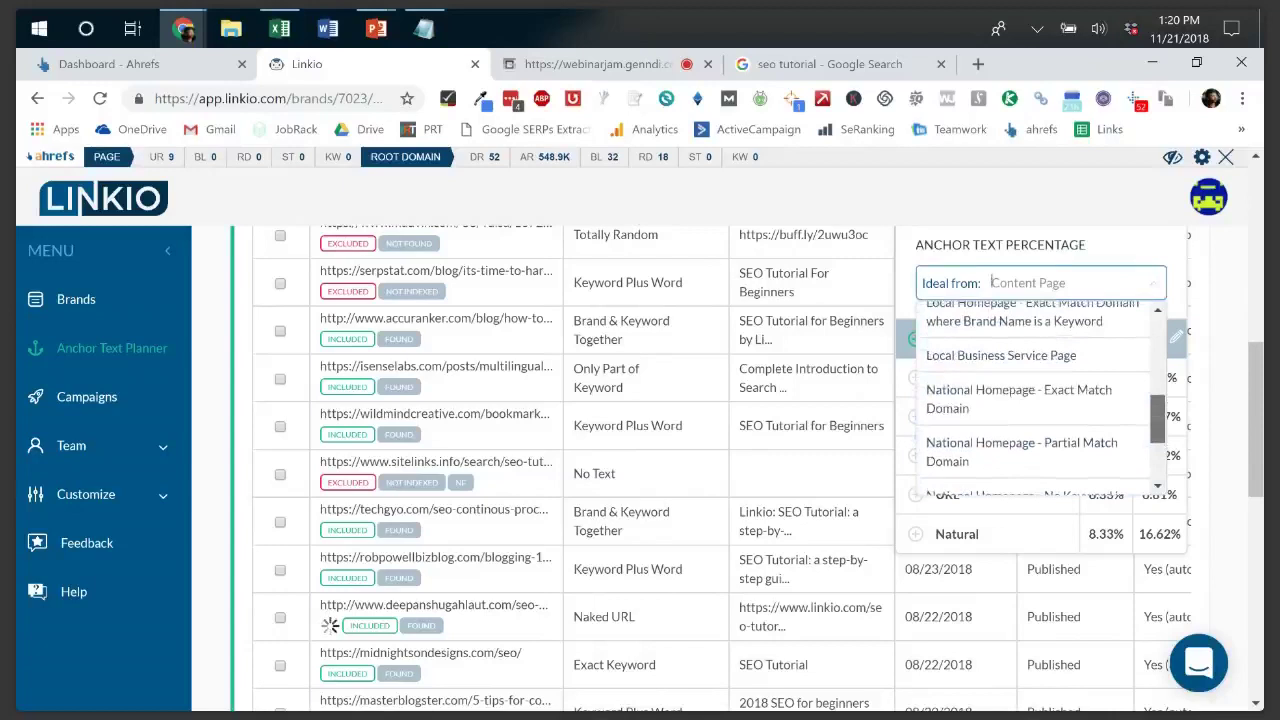
scroll(1035, 400, "up", 5)
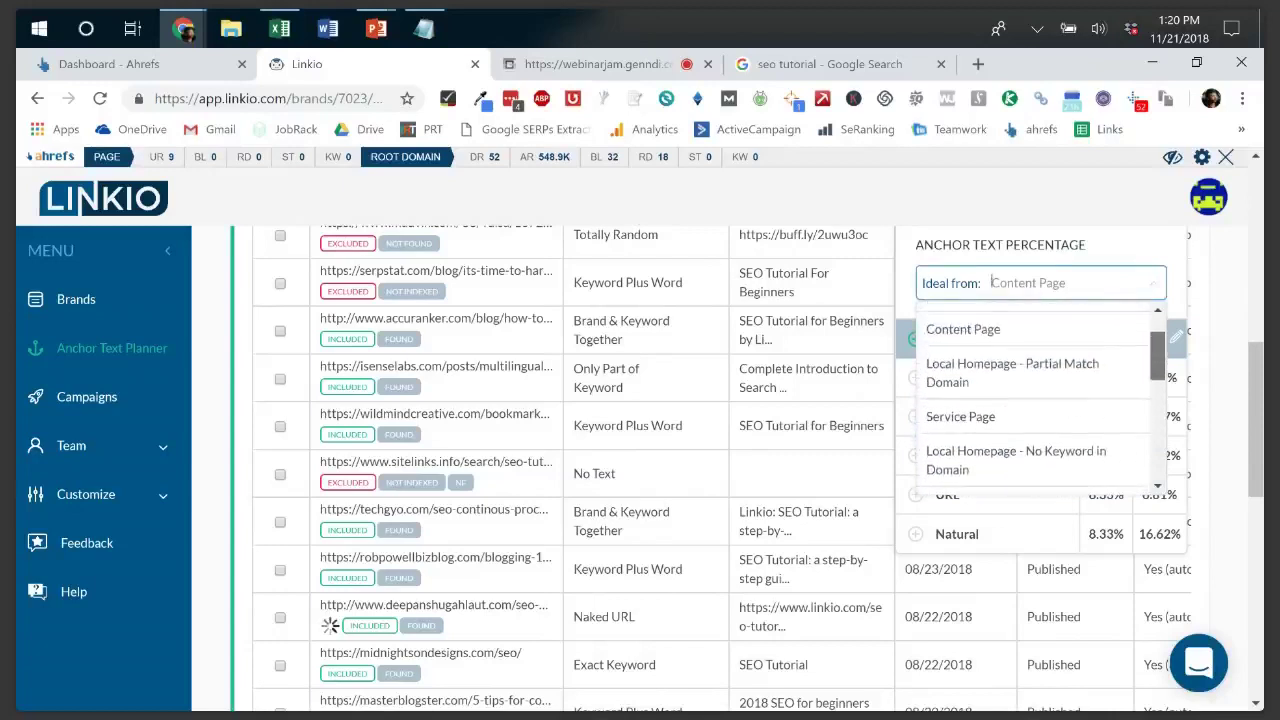
left_click(963, 387)
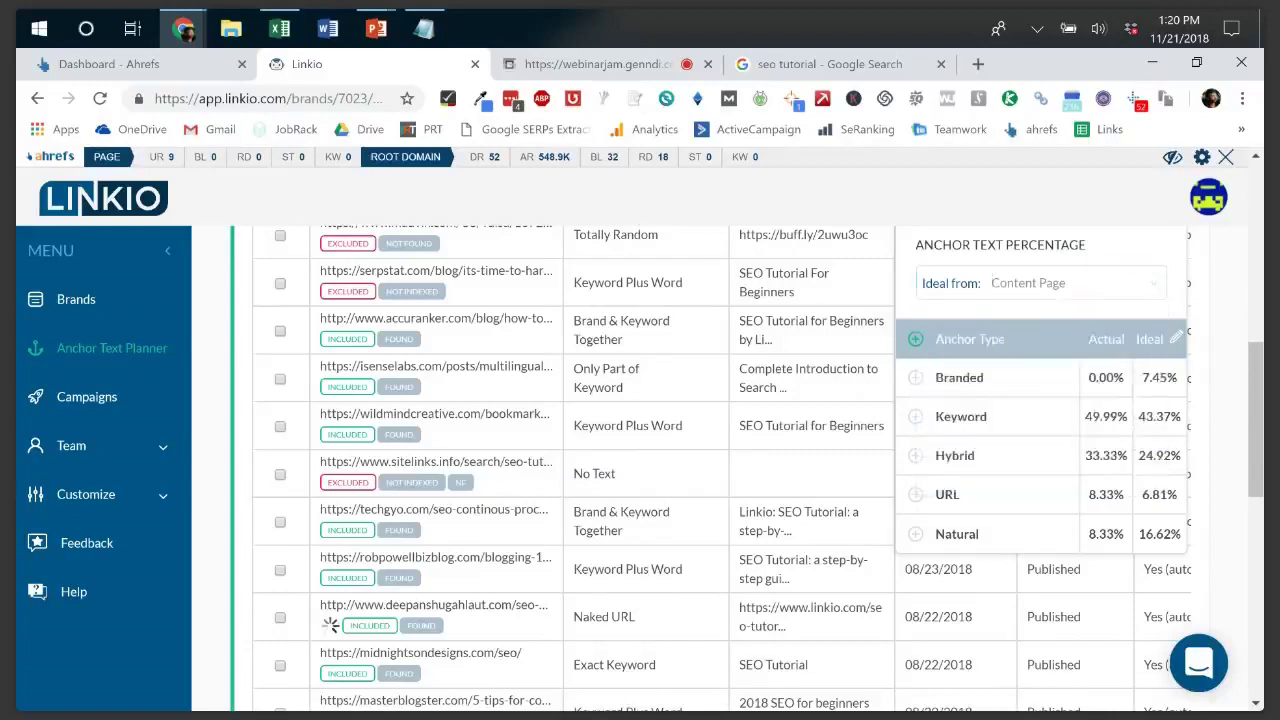
- Open the SEO tutorial page's settings, review the page type options with Long-Form Content kept, and cancel the edit
scroll(720, 470, "up", 8)
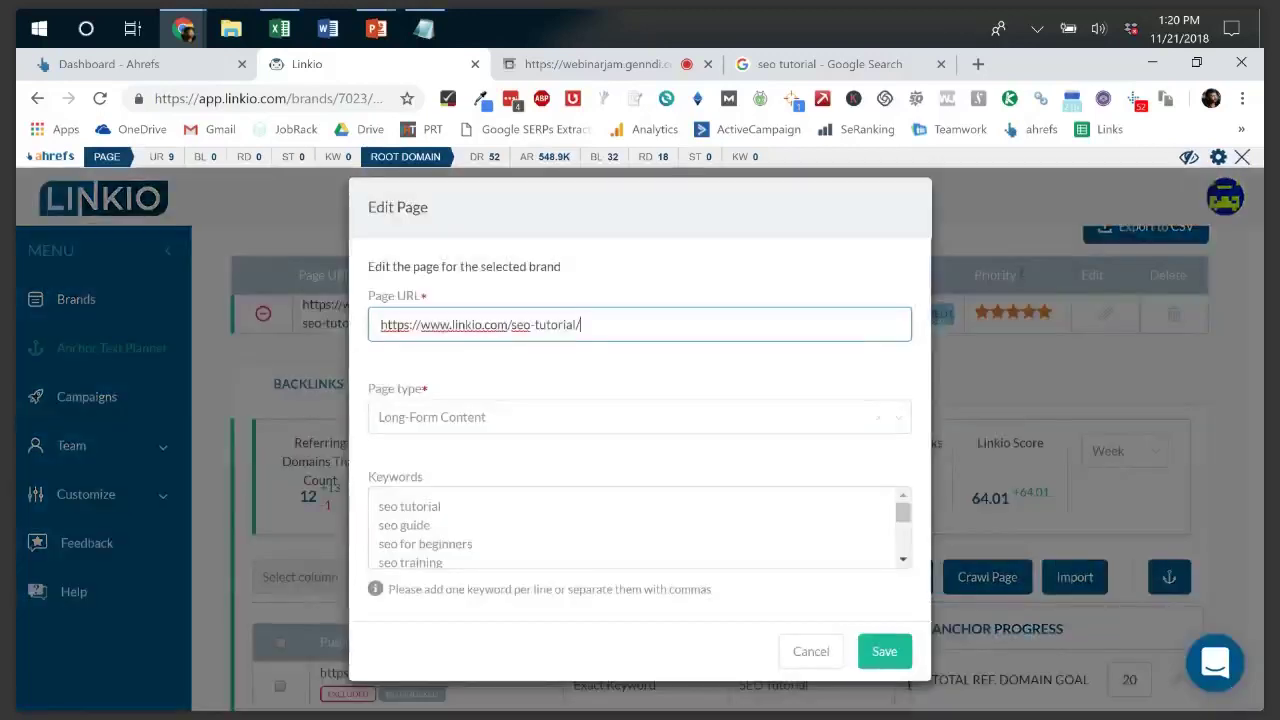
left_click(639, 417)
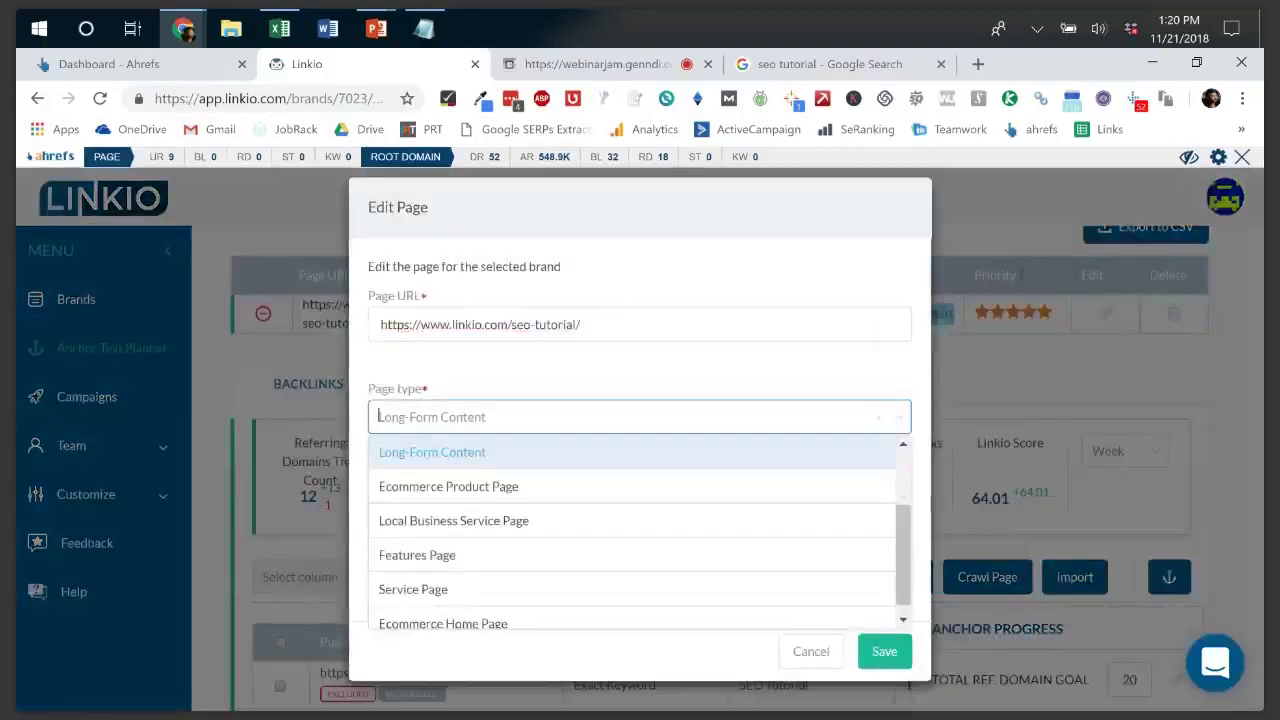
left_click(432, 452)
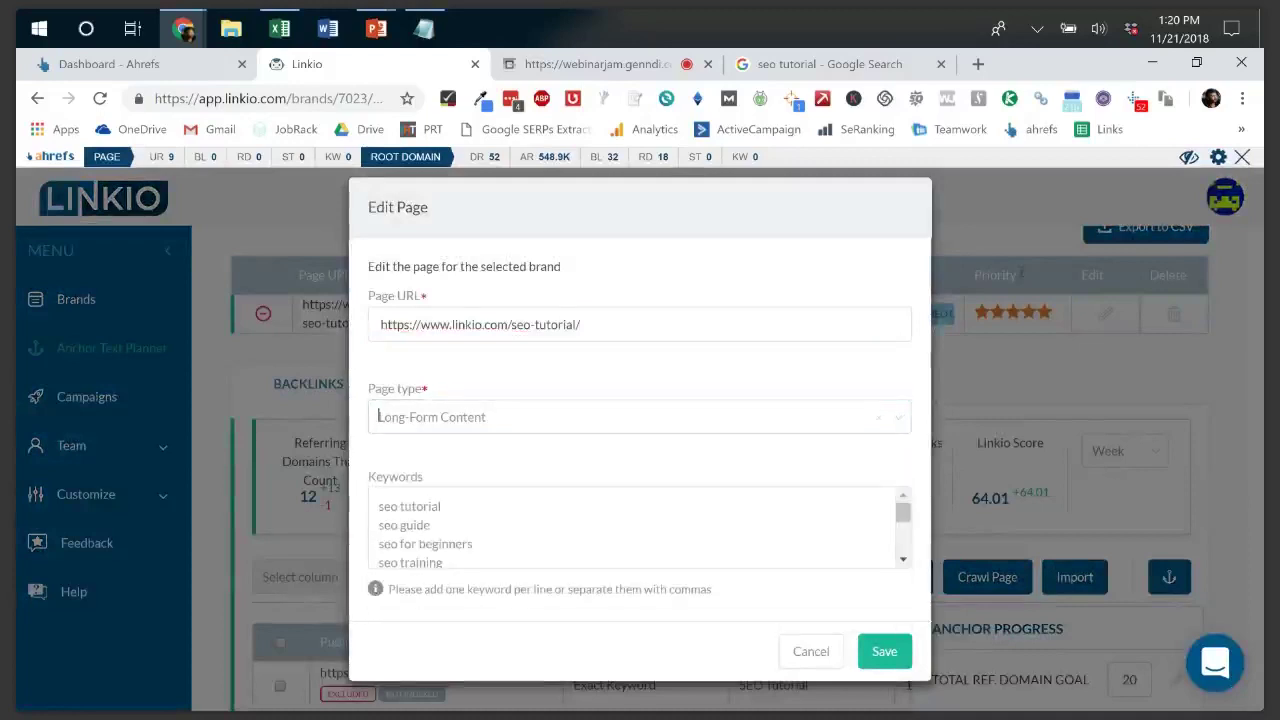
left_click(810, 651)
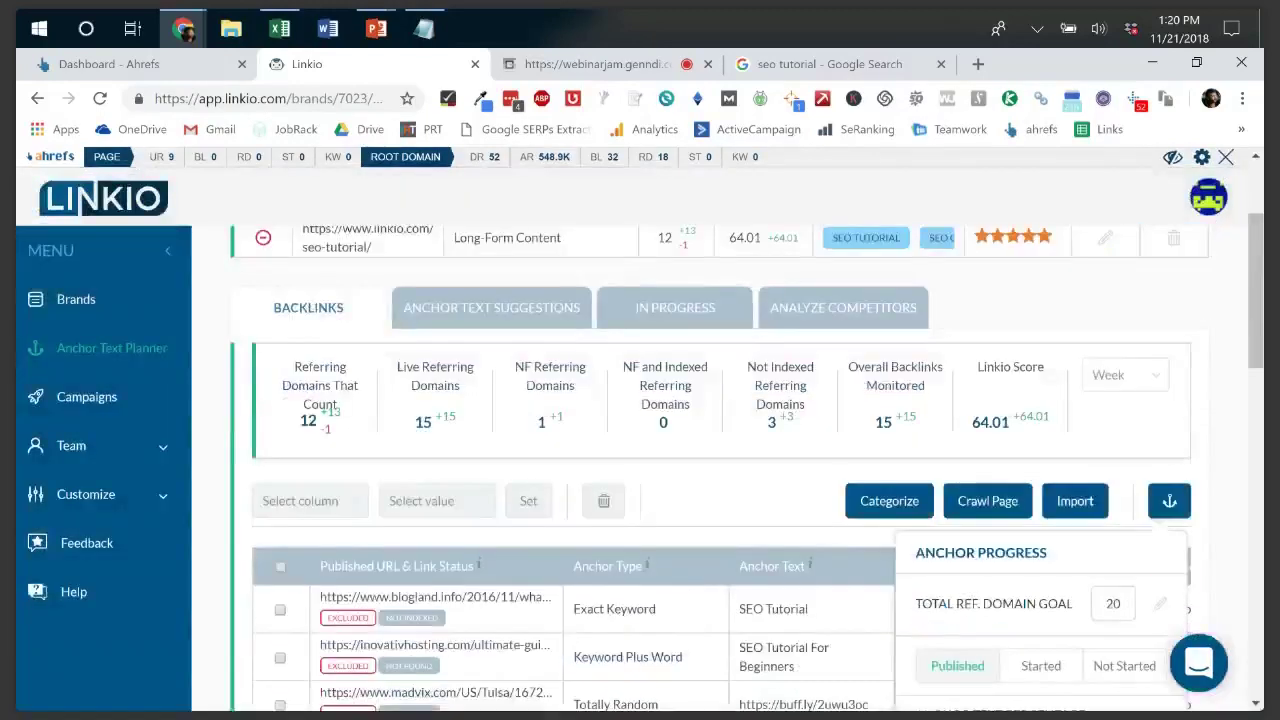
- Review the homepage and service page types in the ideal percentage list again without changing the selection
scroll(720, 470, "down", 3)
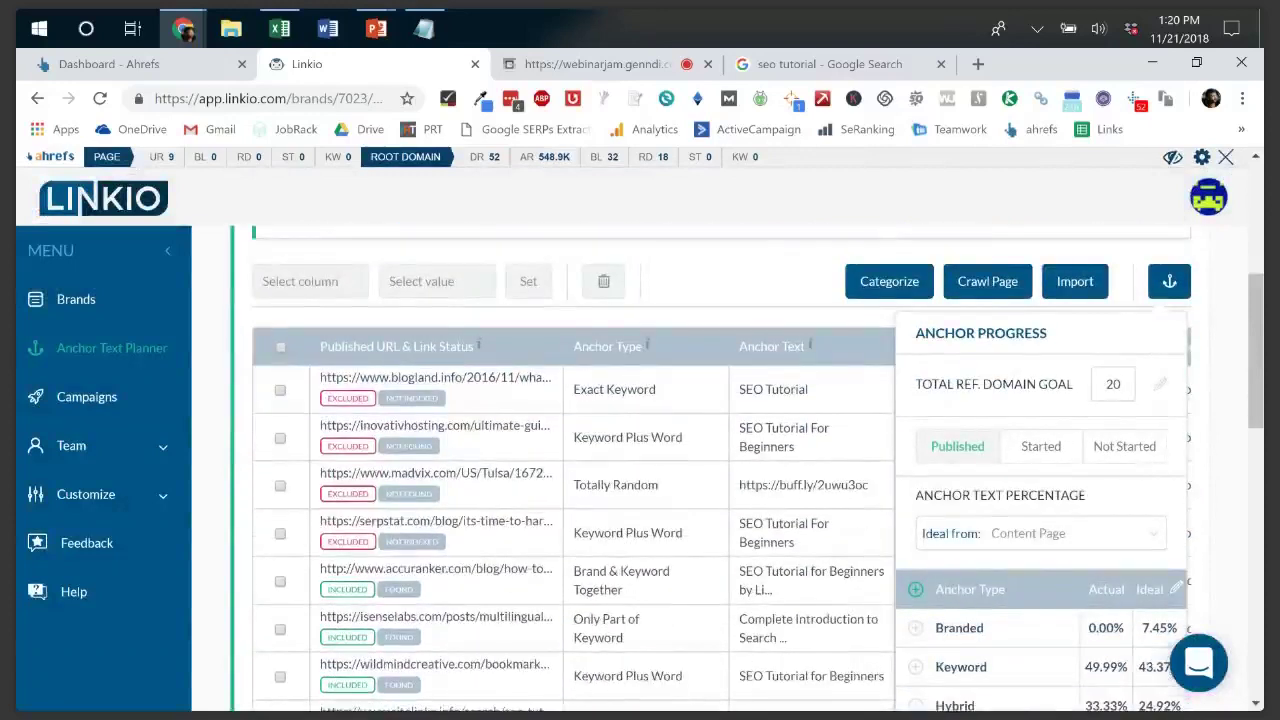
scroll(991, 409, "down", 2)
left_click(991, 409)
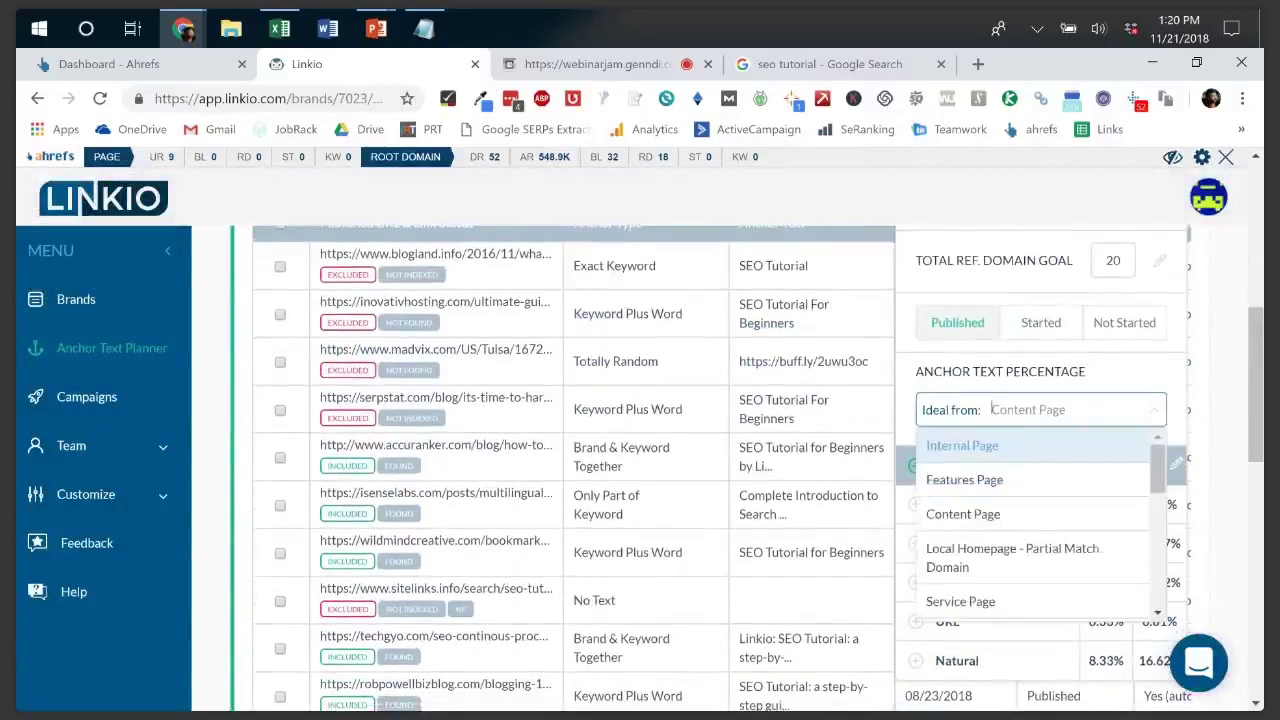
scroll(1035, 525, "down", 3)
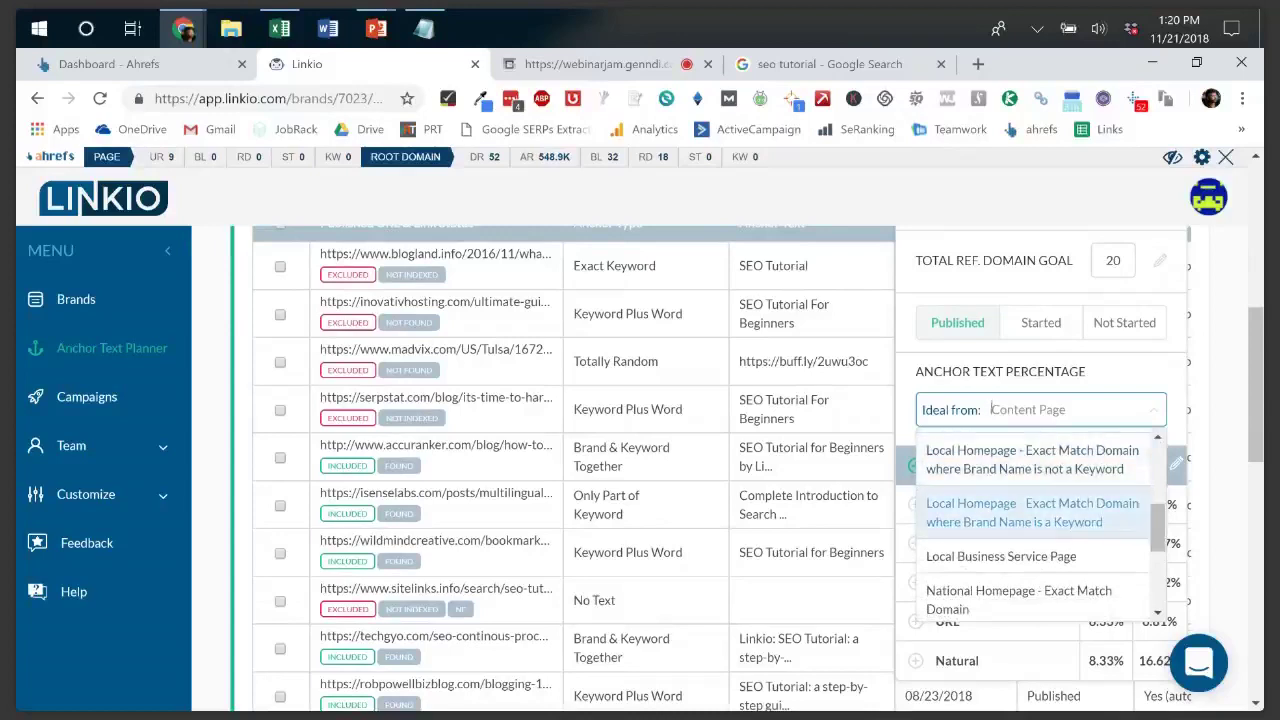
key("Escape")
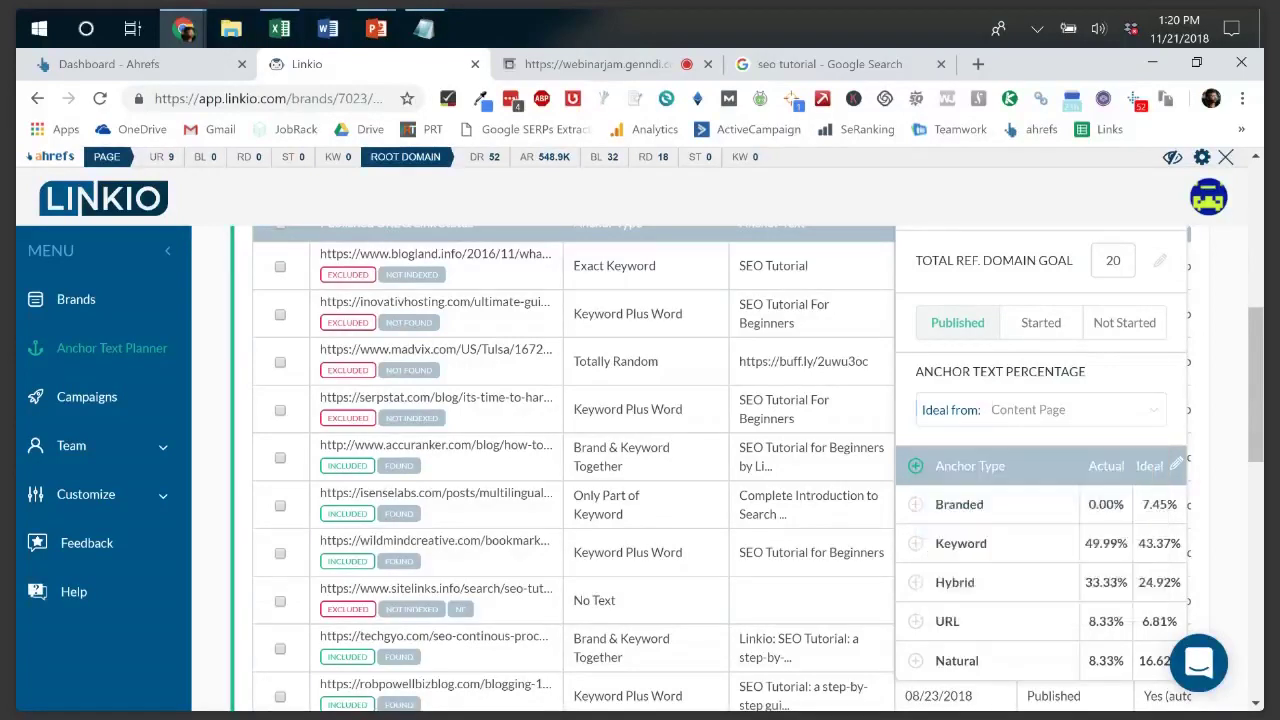
- Open the competitor analysis of the SEO tutorial page and find the Estimated Number of Links to Build table
scroll(720, 460, "up", 5)
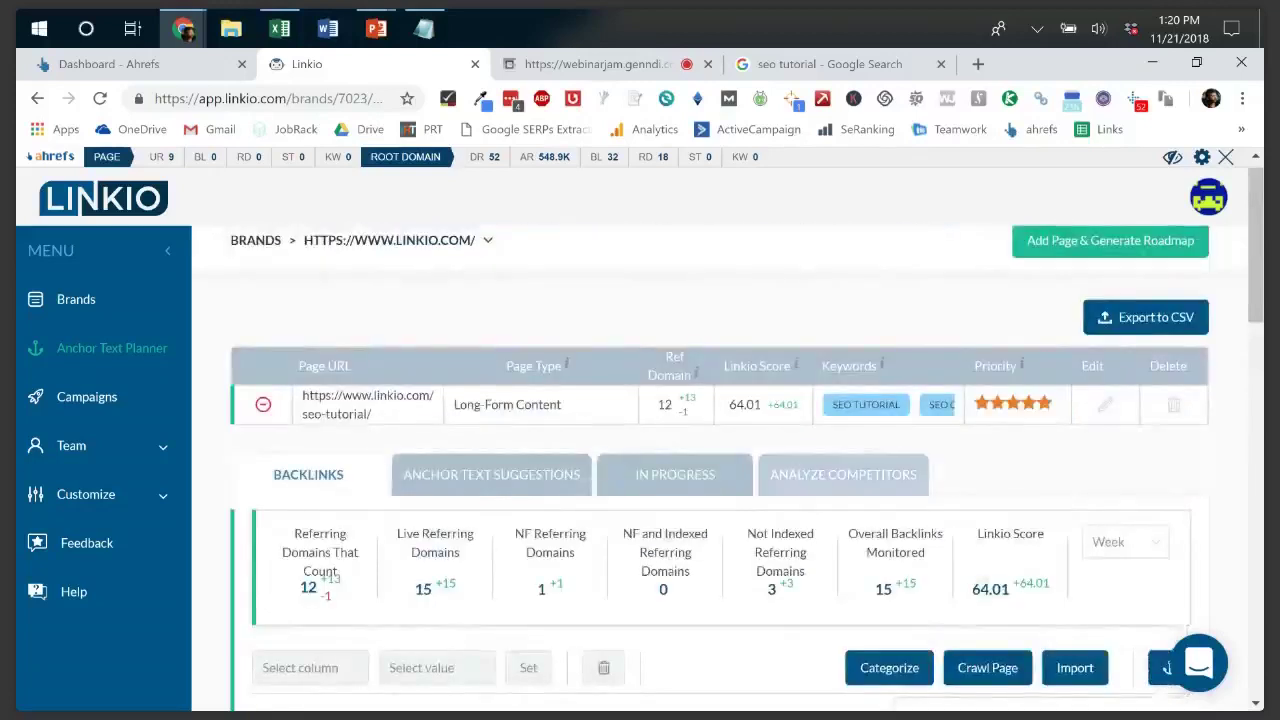
left_click(842, 474)
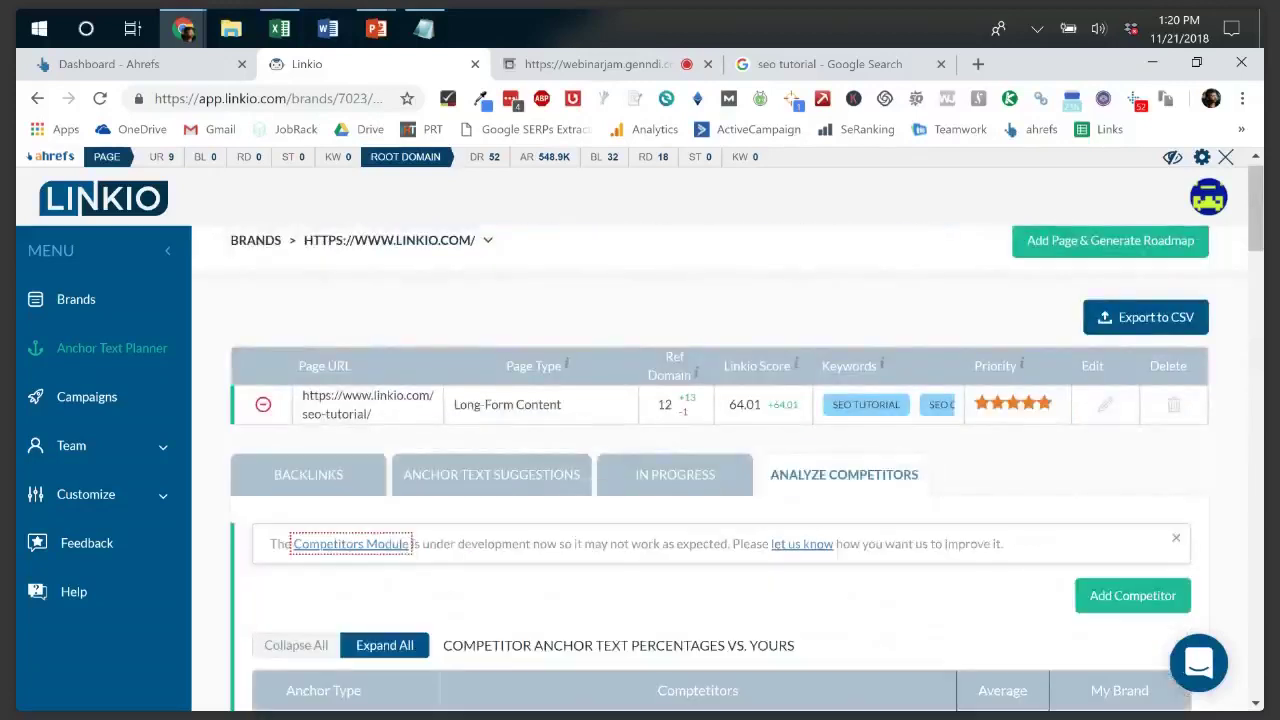
scroll(720, 460, "down", 2)
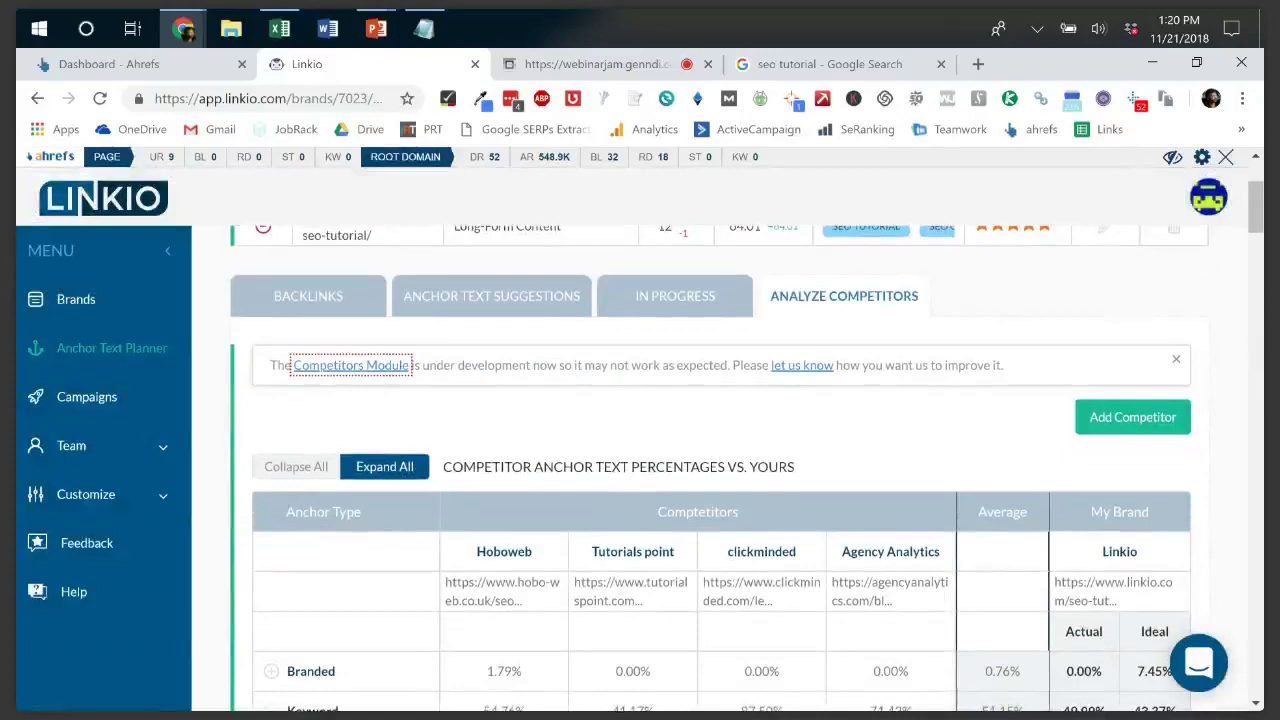
scroll(720, 468, "down", 4)
scroll(535, 517, "down", 2)
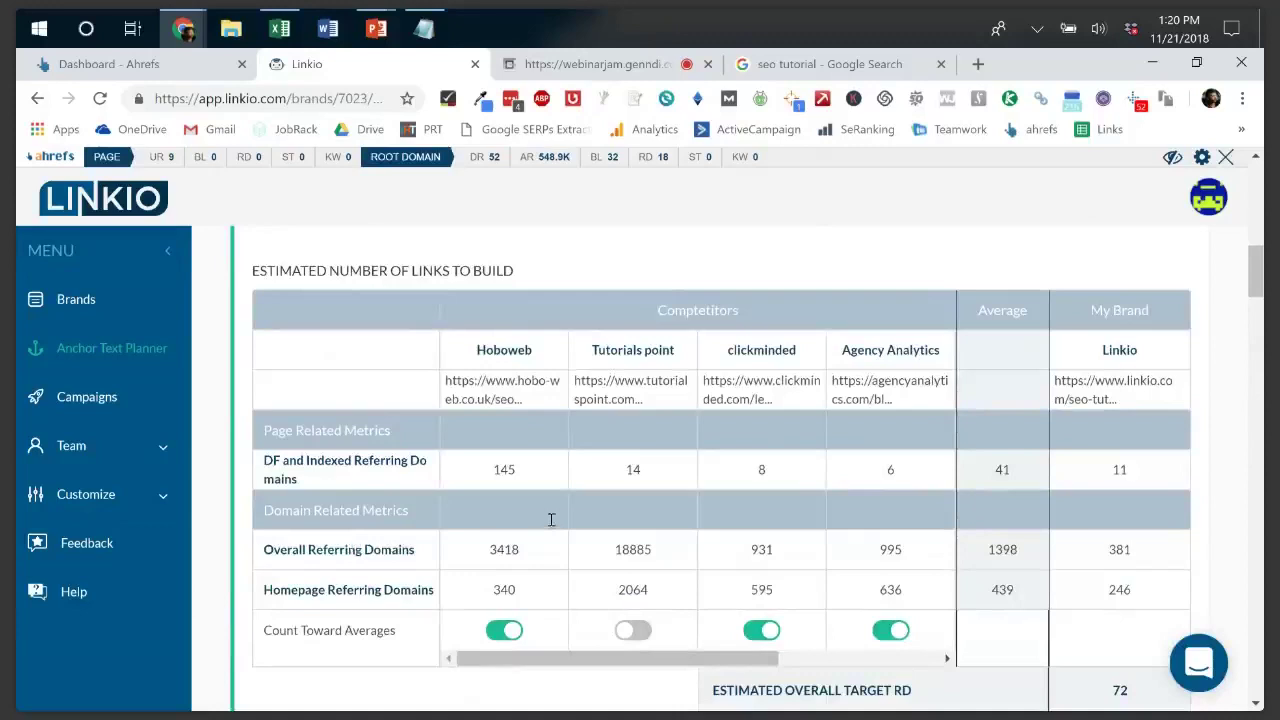
- Examine the Estimated Number of Links to Build table, highlighting its title and Tutorials point's DF and Indexed Referring Domains value
triple_click(290, 270)
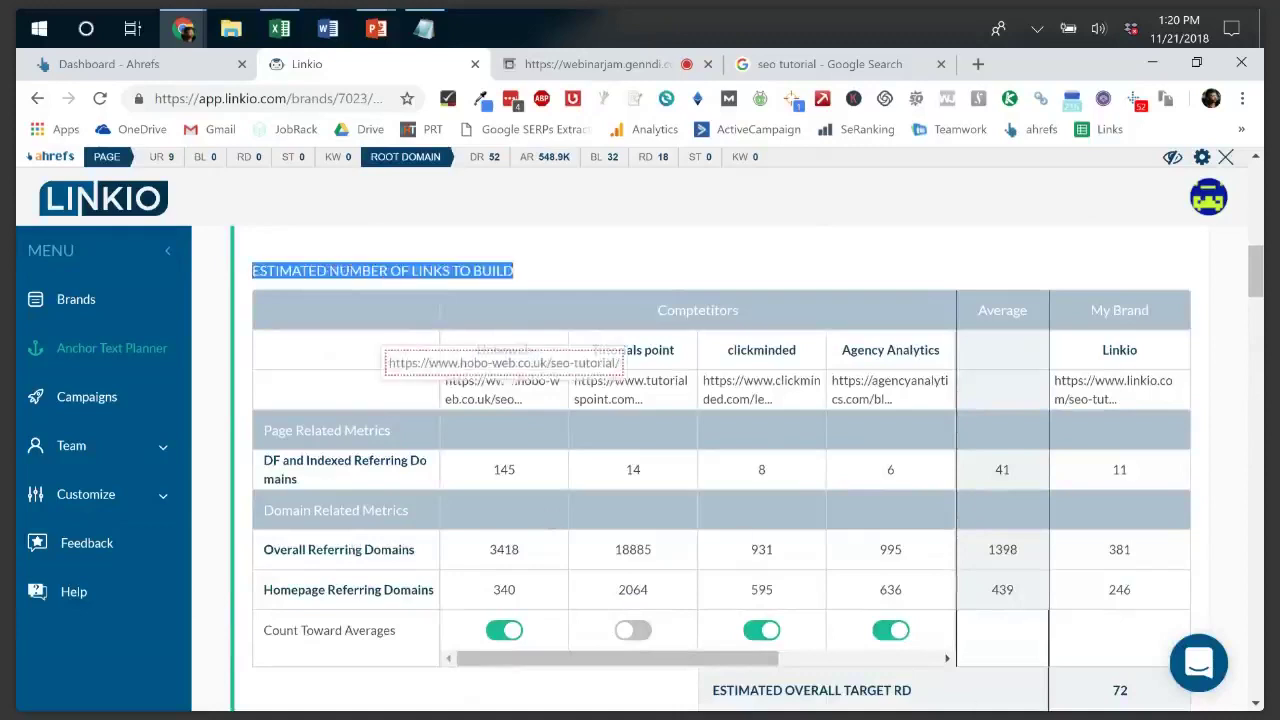
left_click(1152, 515)
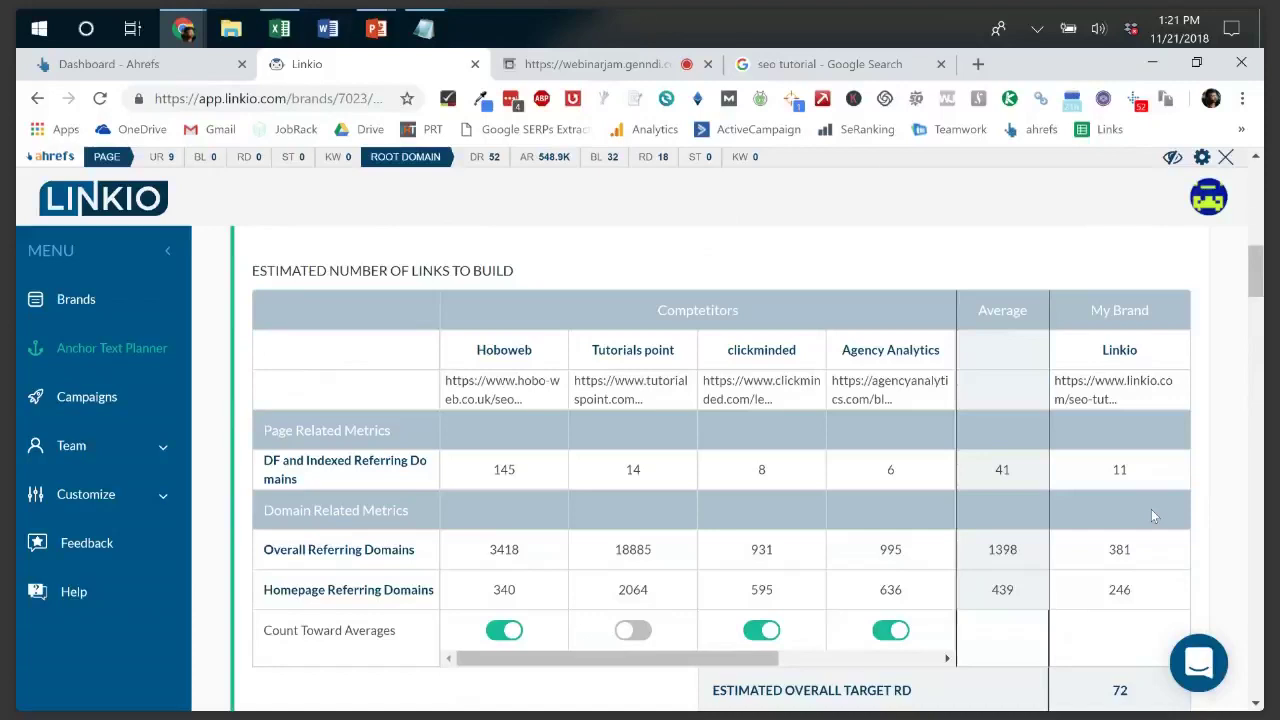
scroll(1153, 516, "down", 1)
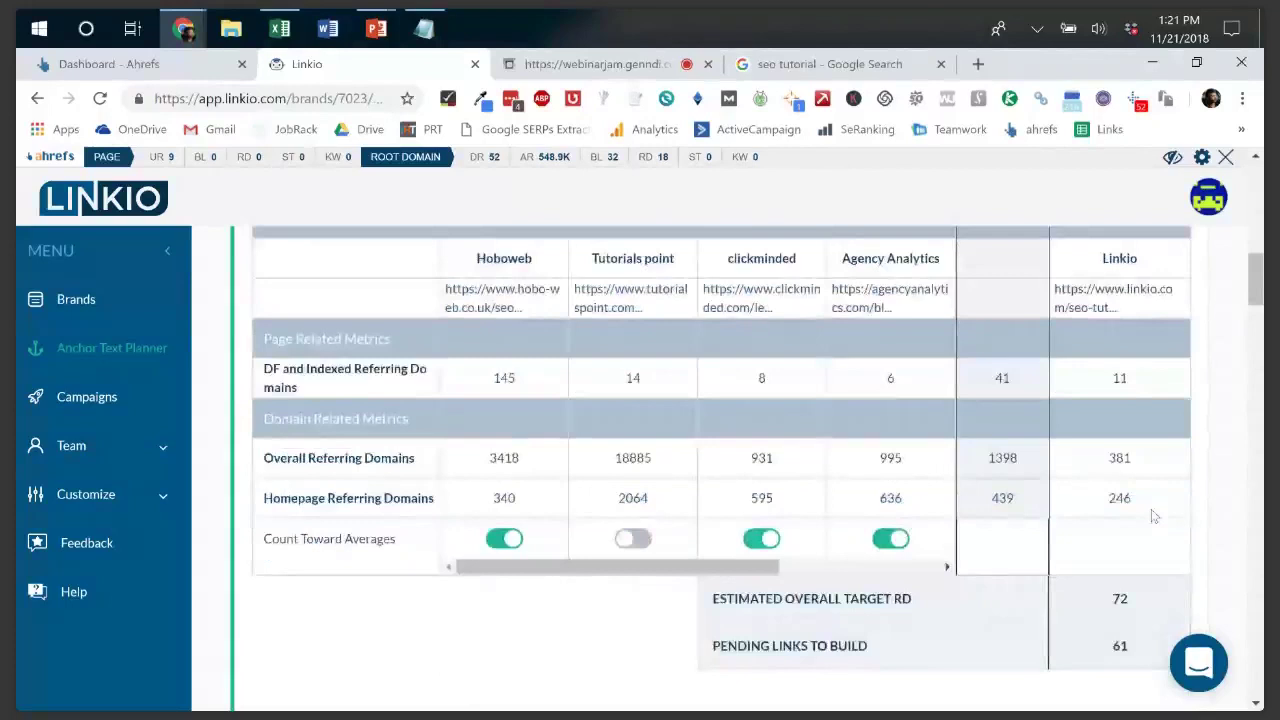
scroll(1153, 516, "up", 1)
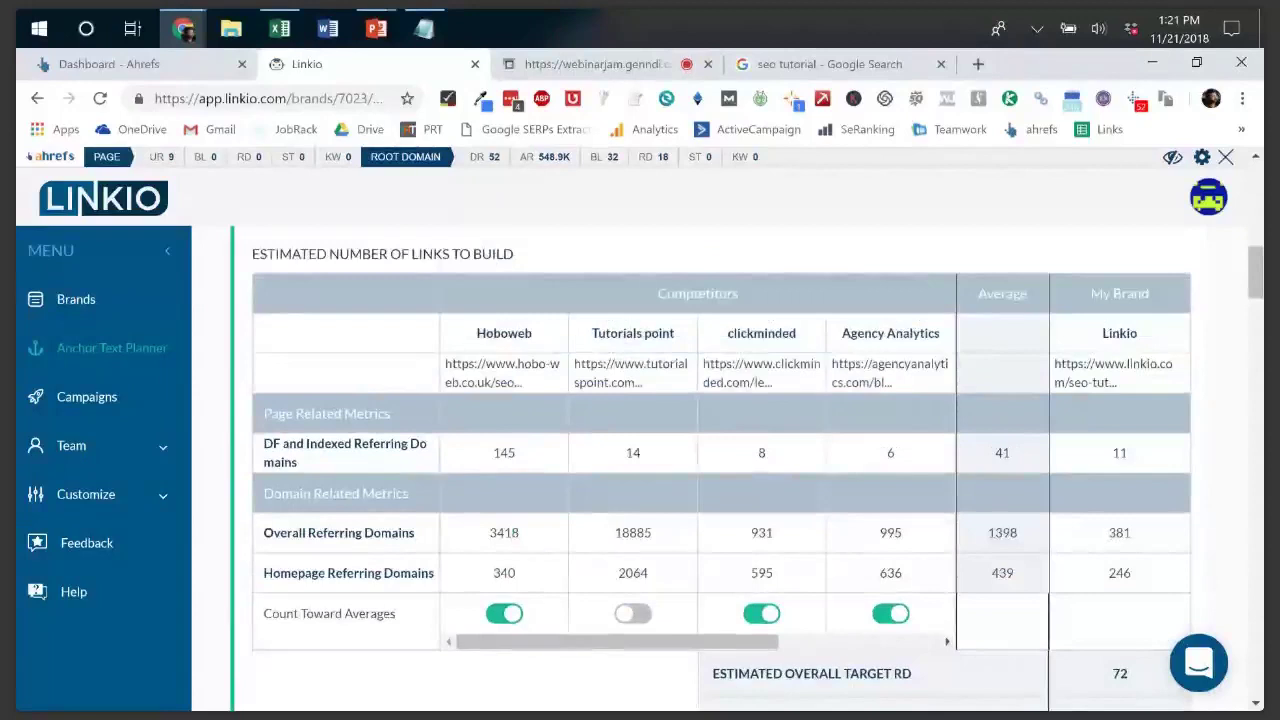
double_click(632, 453)
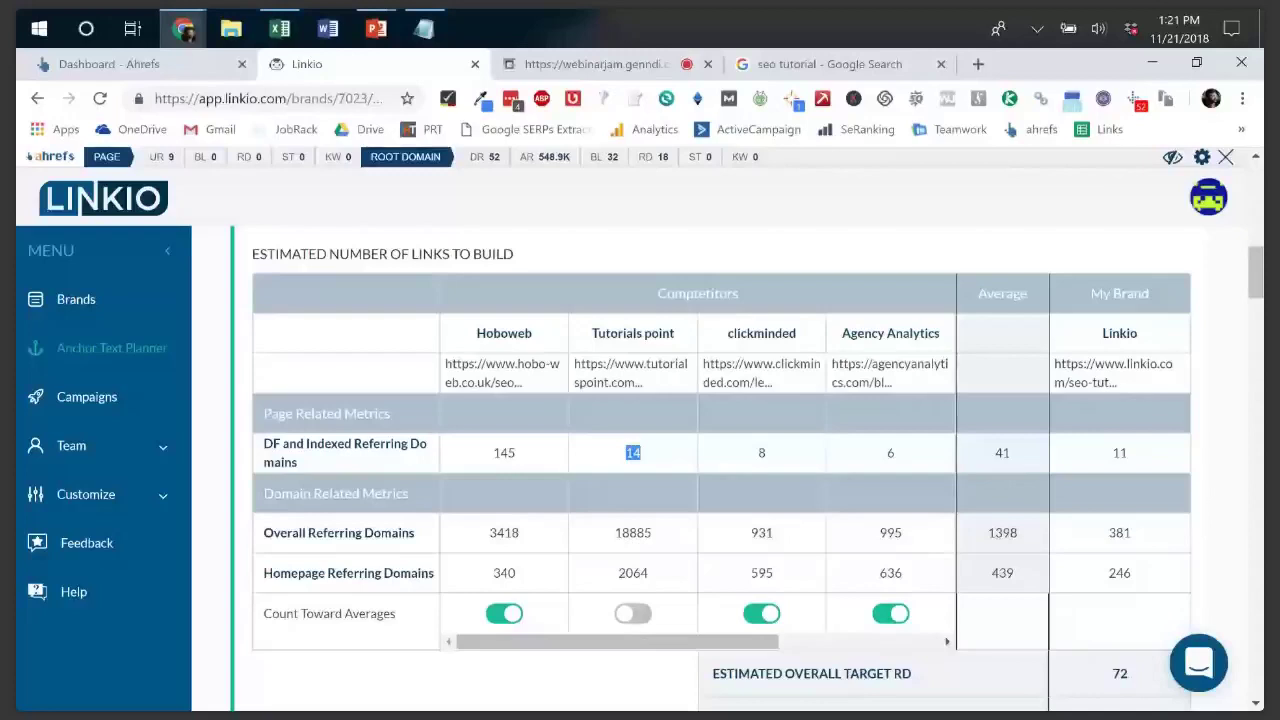
left_click(633, 452)
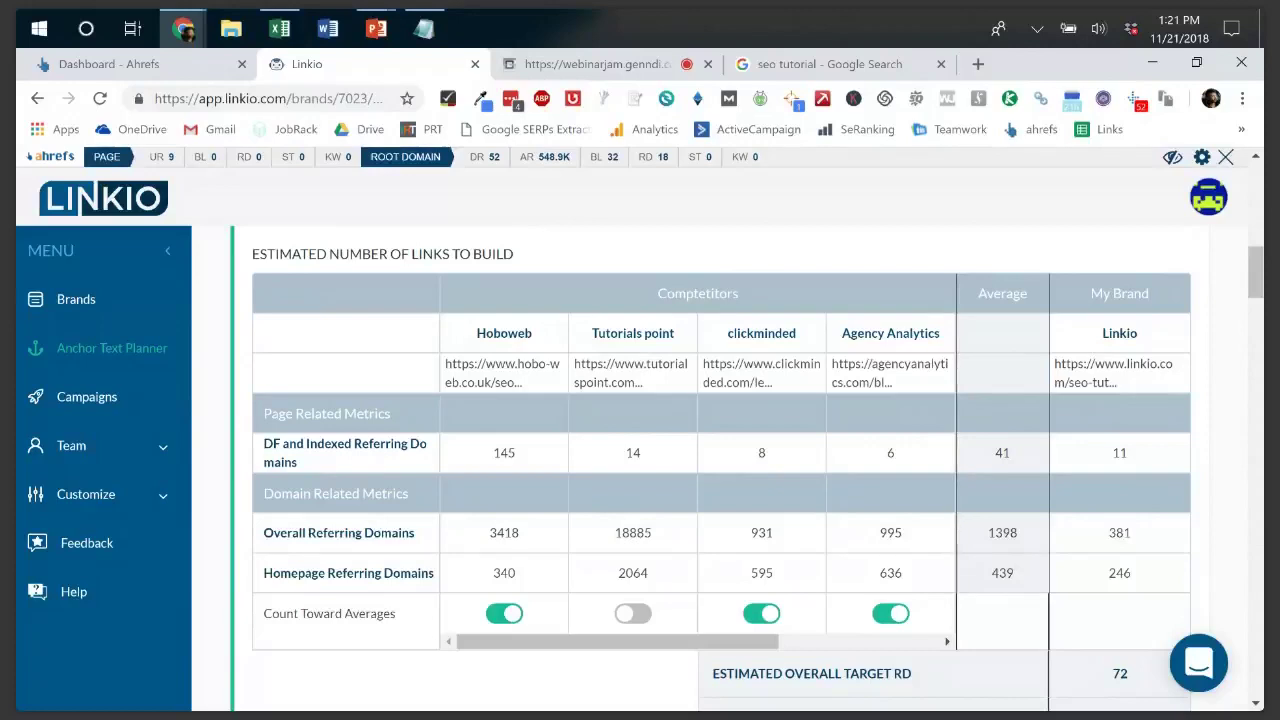
- Highlight the Estimated Overall Target RD and Pending Links to Build entries below the competitor table
scroll(720, 460, "down", 1)
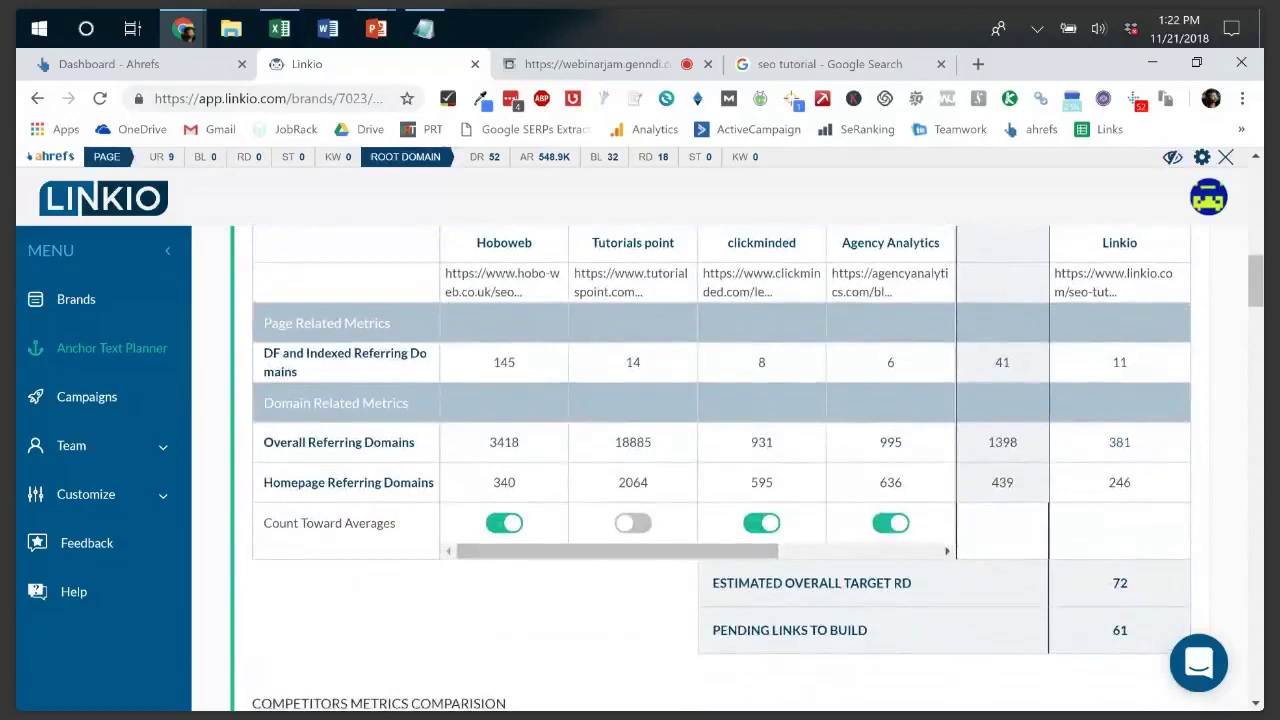
triple_click(811, 583)
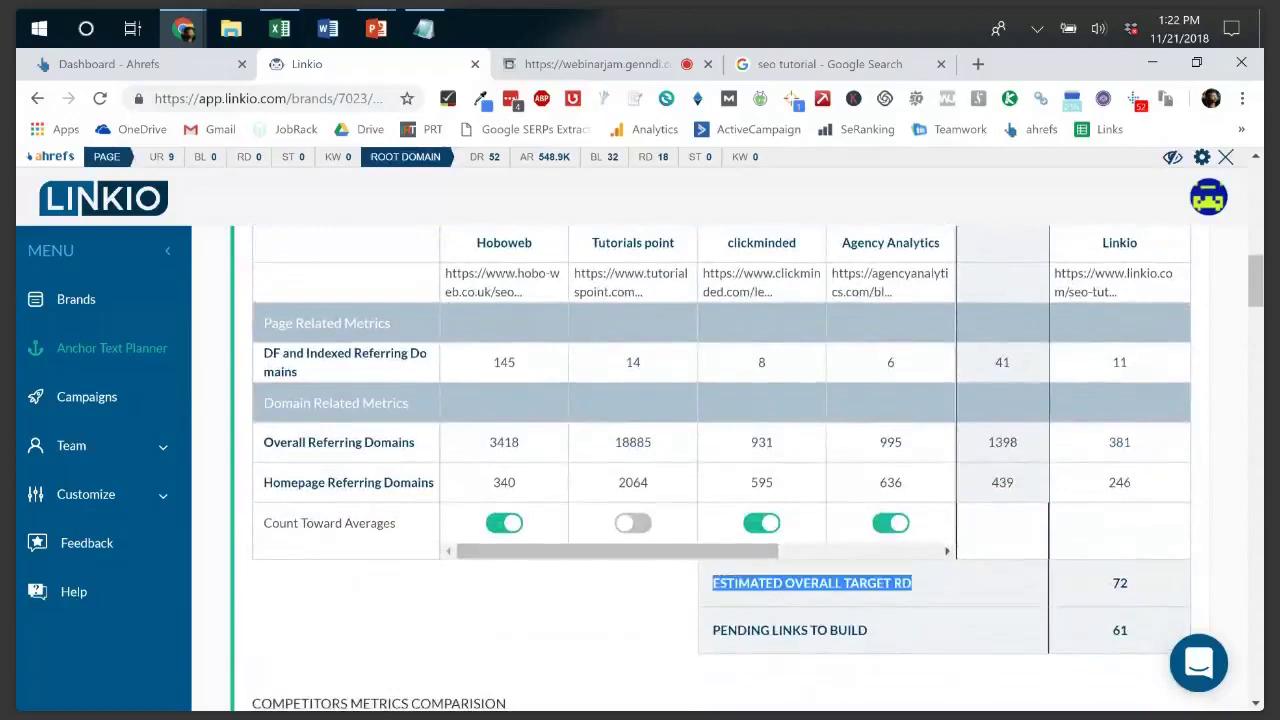
left_click(811, 583)
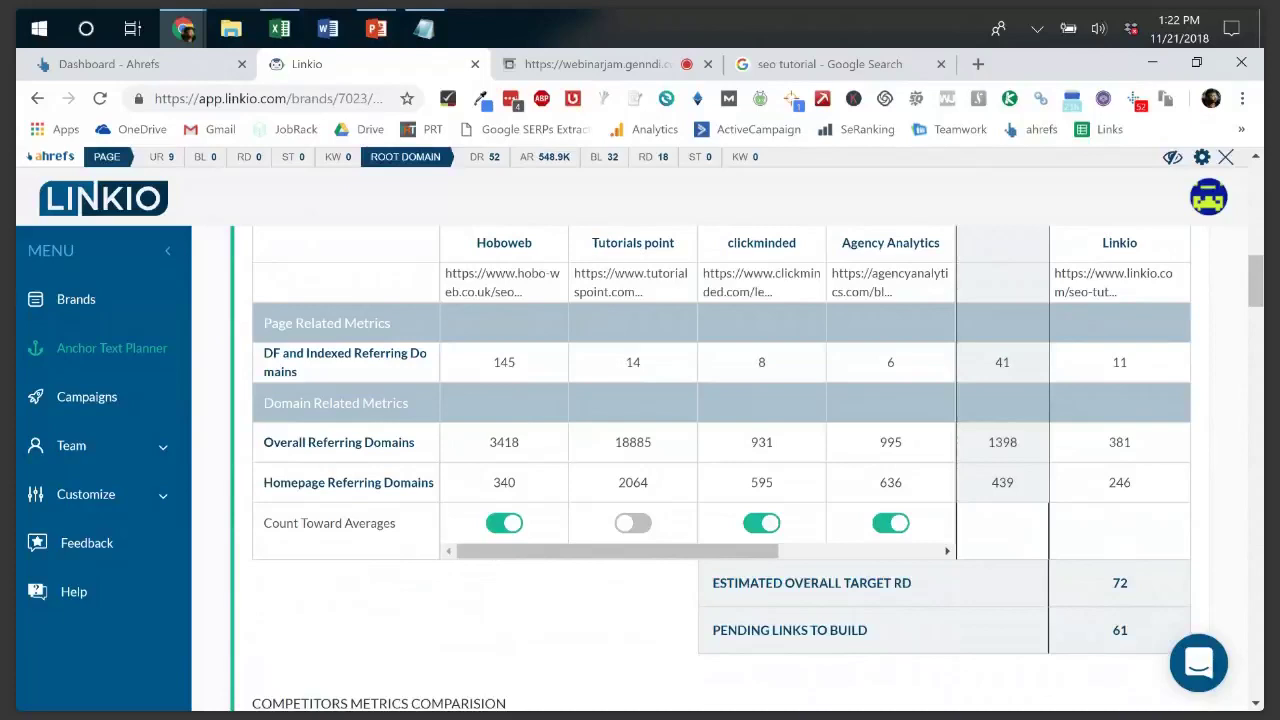
triple_click(789, 630)
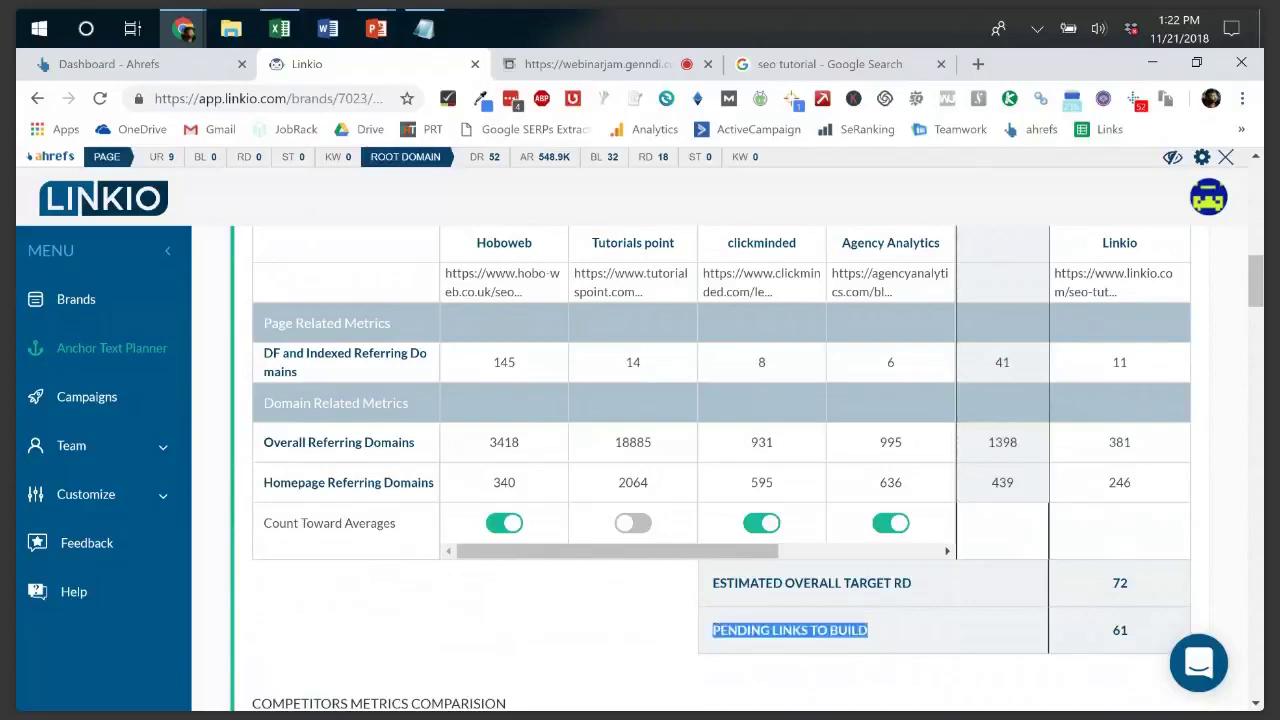
double_click(1120, 630)
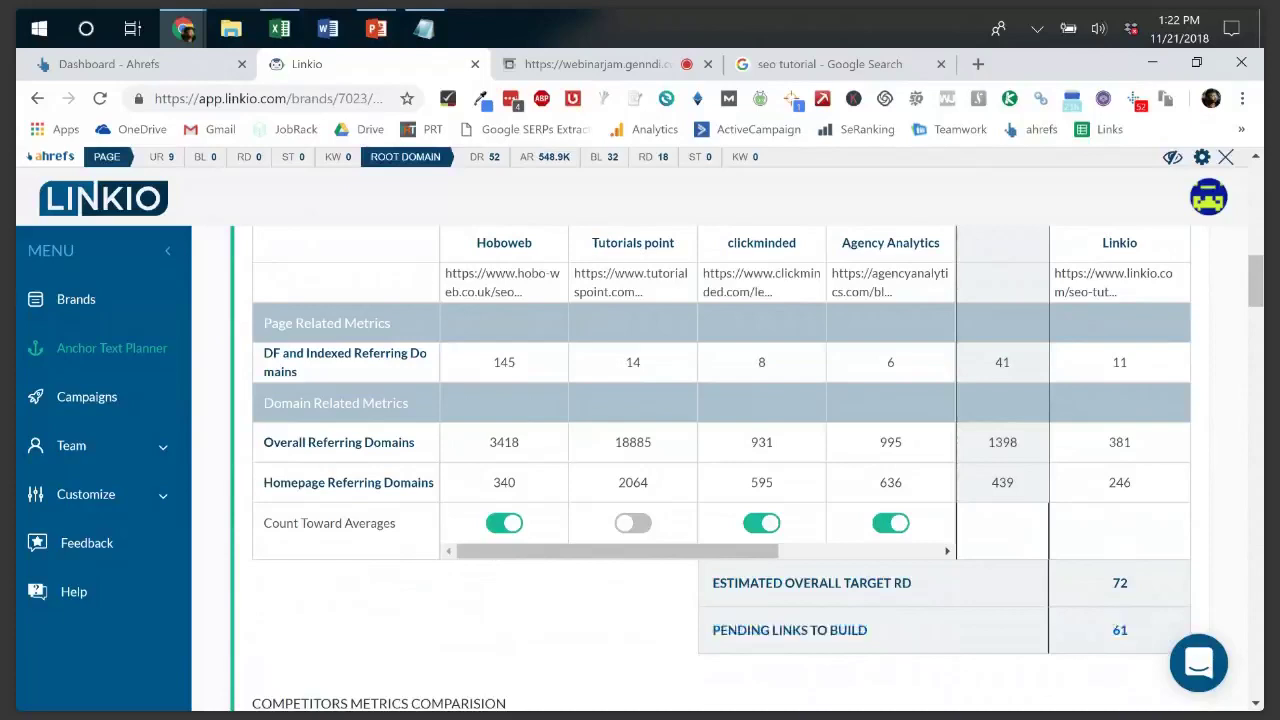
- Compare the competitors' metrics with Linkio's, highlighting Linkio's Homepage Referring Domains value
scroll(720, 467, "up", 1)
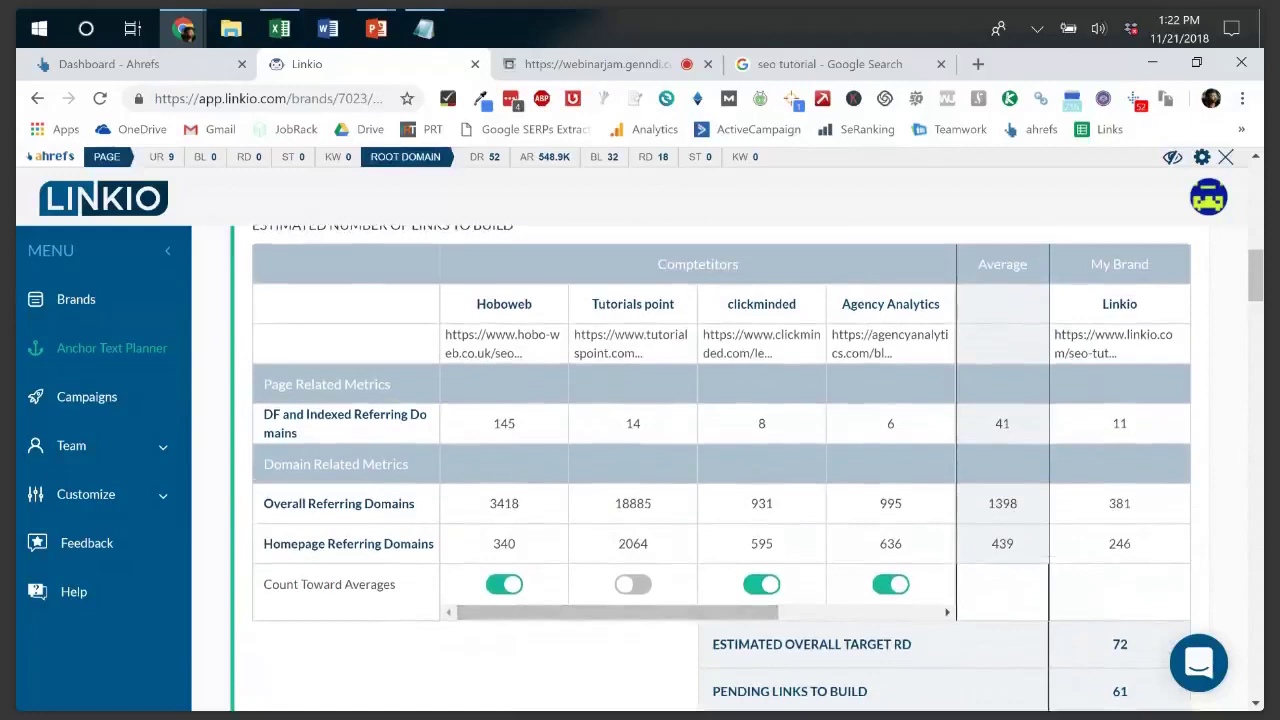
left_click_drag(617, 612, 672, 612)
scroll(698, 430, "right", 2)
scroll(698, 430, "left", 4)
double_click(1119, 543)
left_click(1119, 543)
double_click(1119, 543)
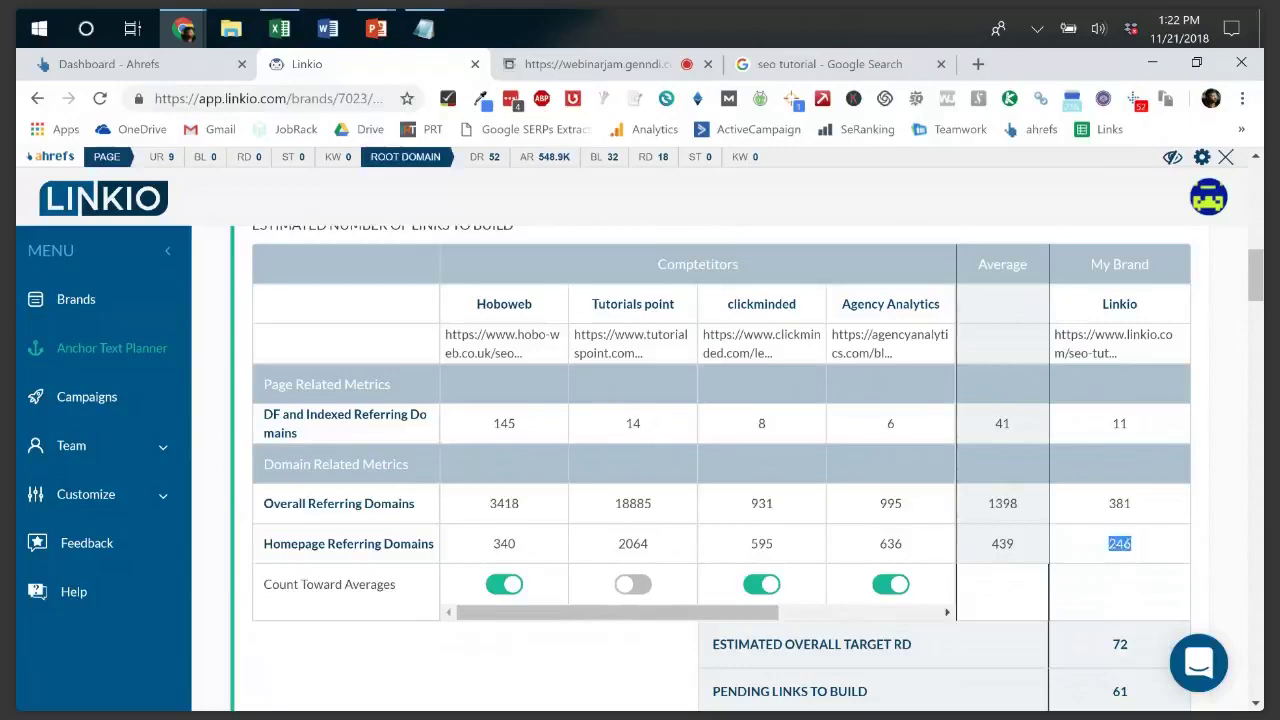
left_click(1119, 543)
- Count Udemy toward the averages, check its effect on Pending Links to Build, and exclude Udemy again
left_click_drag(617, 612, 779, 612)
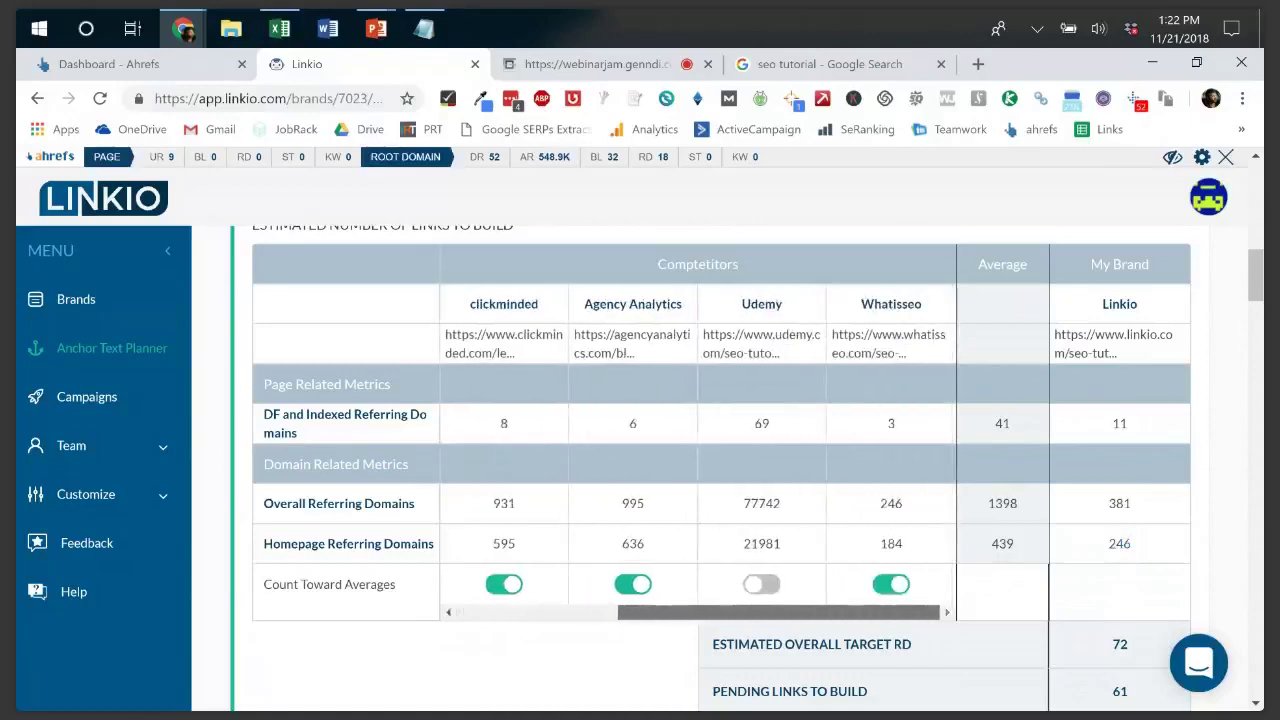
scroll(697, 430, "left", 1)
scroll(760, 300, "right", 1)
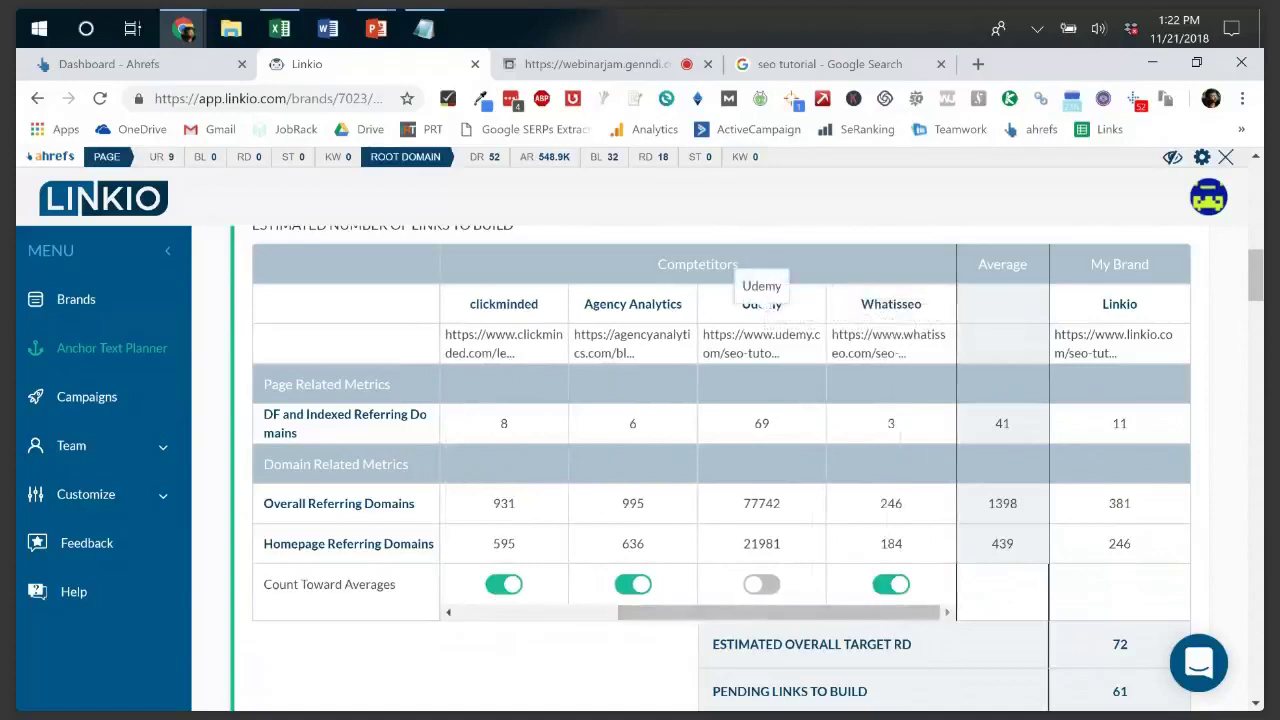
left_click(761, 584)
scroll(761, 470, "down", 1)
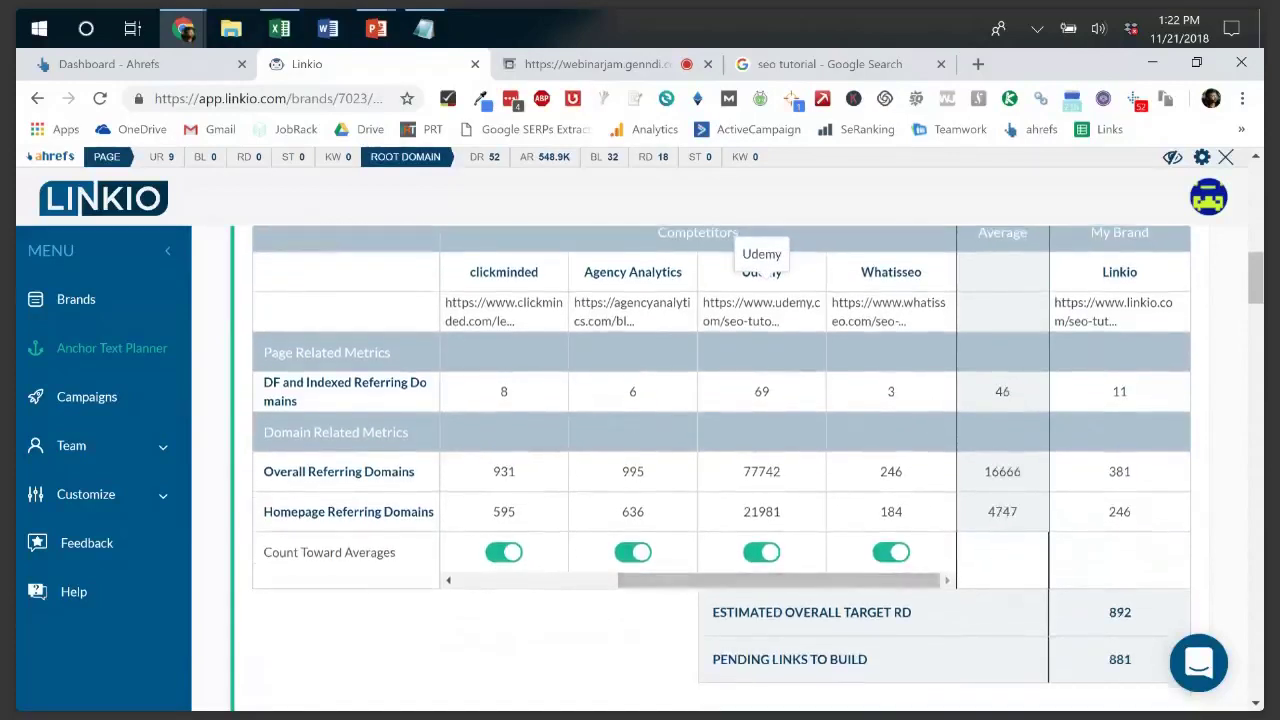
double_click(1119, 659)
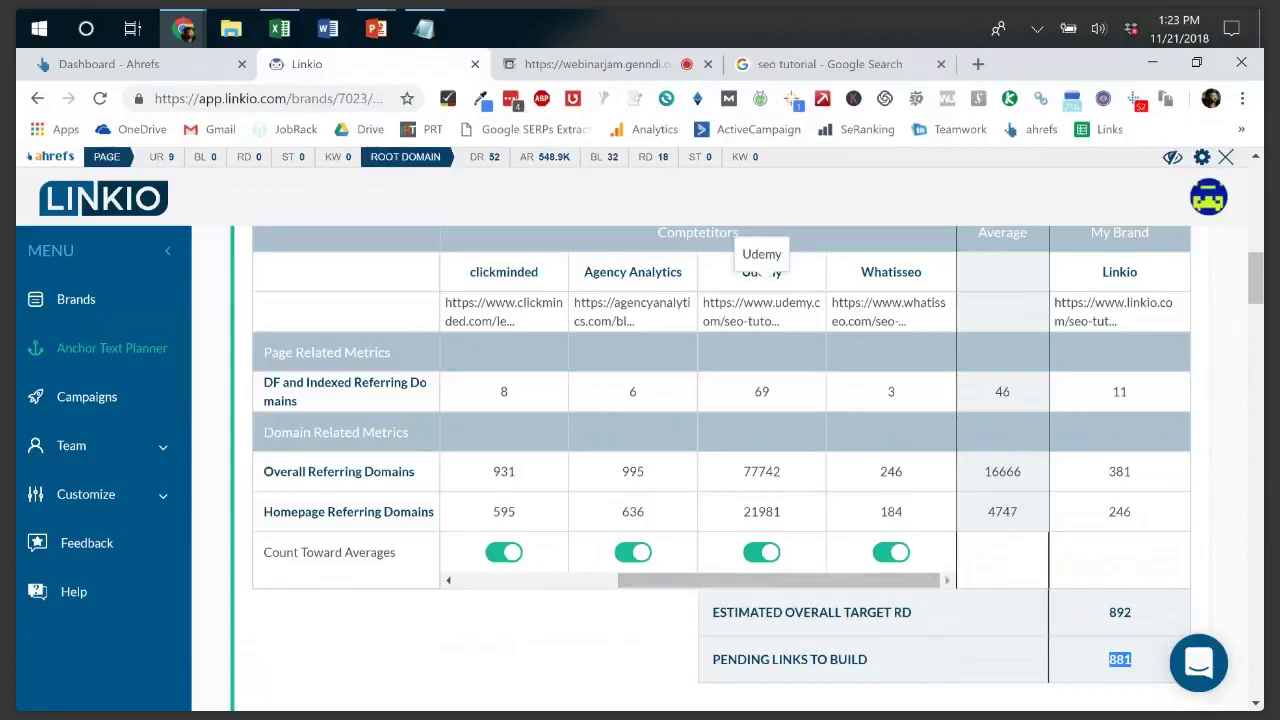
left_click(761, 552)
- Return to the first competitor columns and check the Homepage Referring Domains value of Tutorials point
left_click_drag(762, 580, 613, 580)
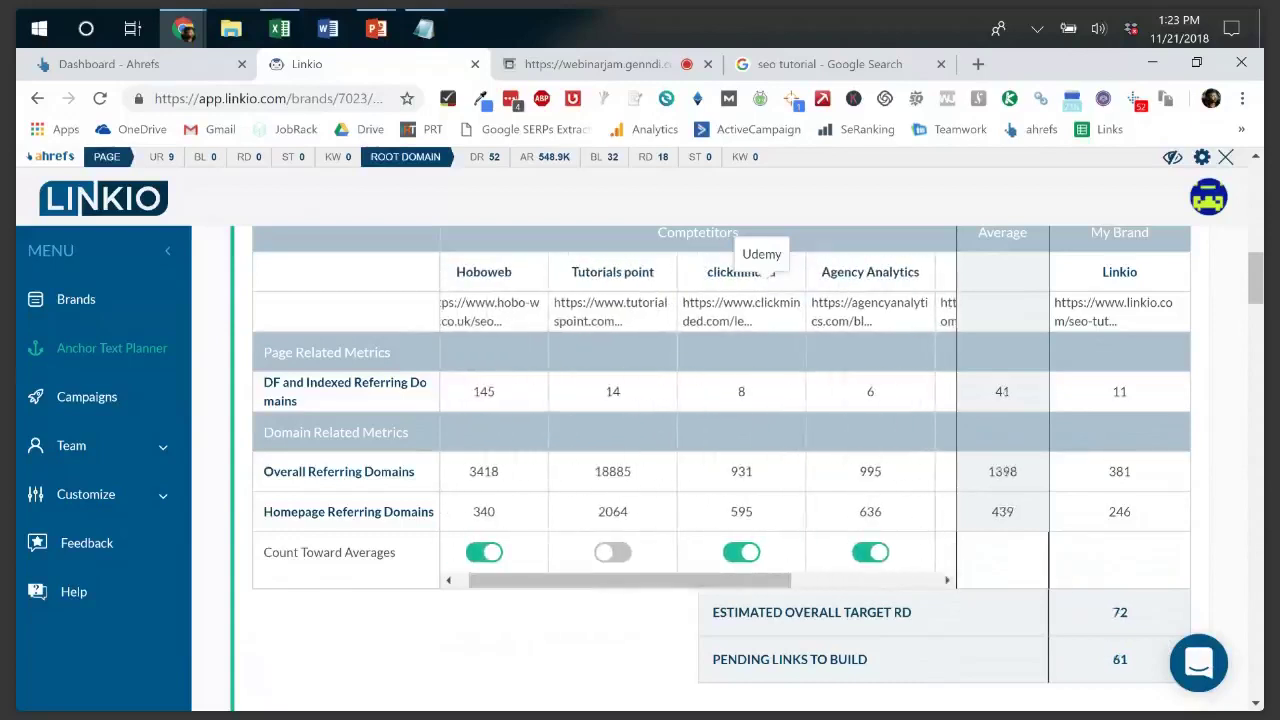
double_click(614, 511)
left_click(613, 511)
left_click_drag(613, 580, 640, 580)
scroll(699, 423, "left", 2)
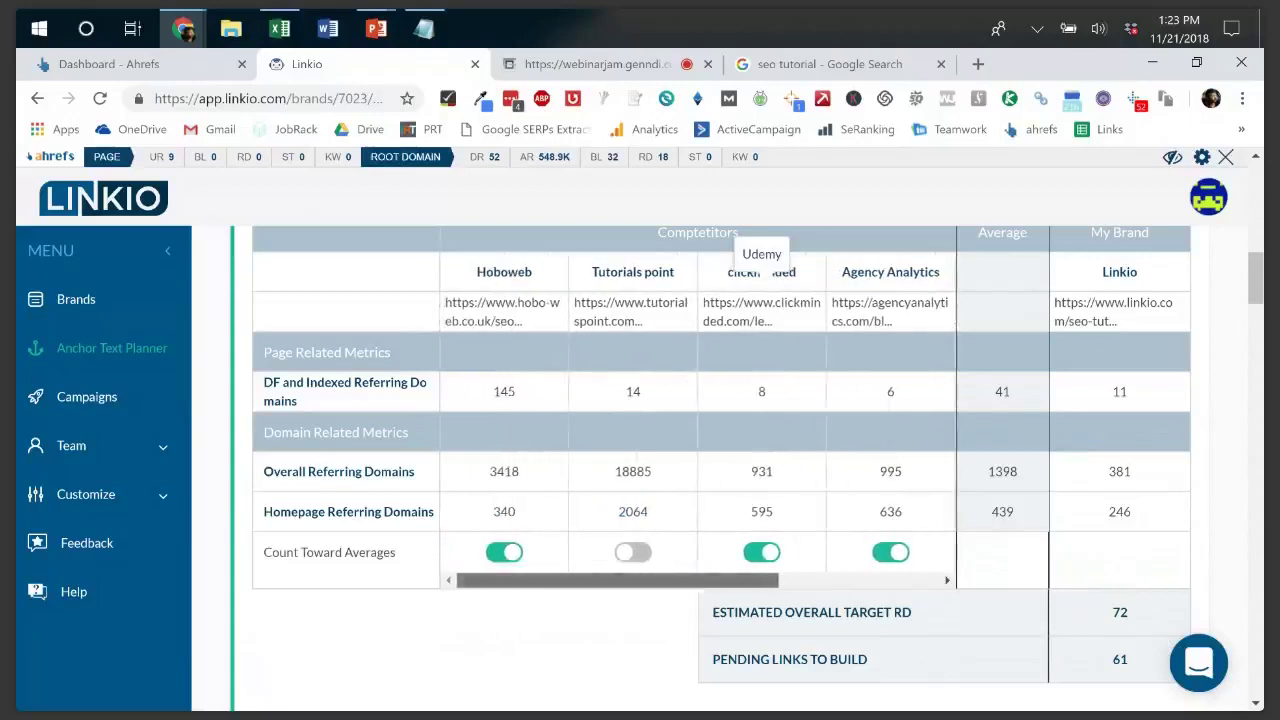
- Review the remaining competitor columns up to Udemy and the Pending Links to Build entry below the table
scroll(699, 423, "right", 1)
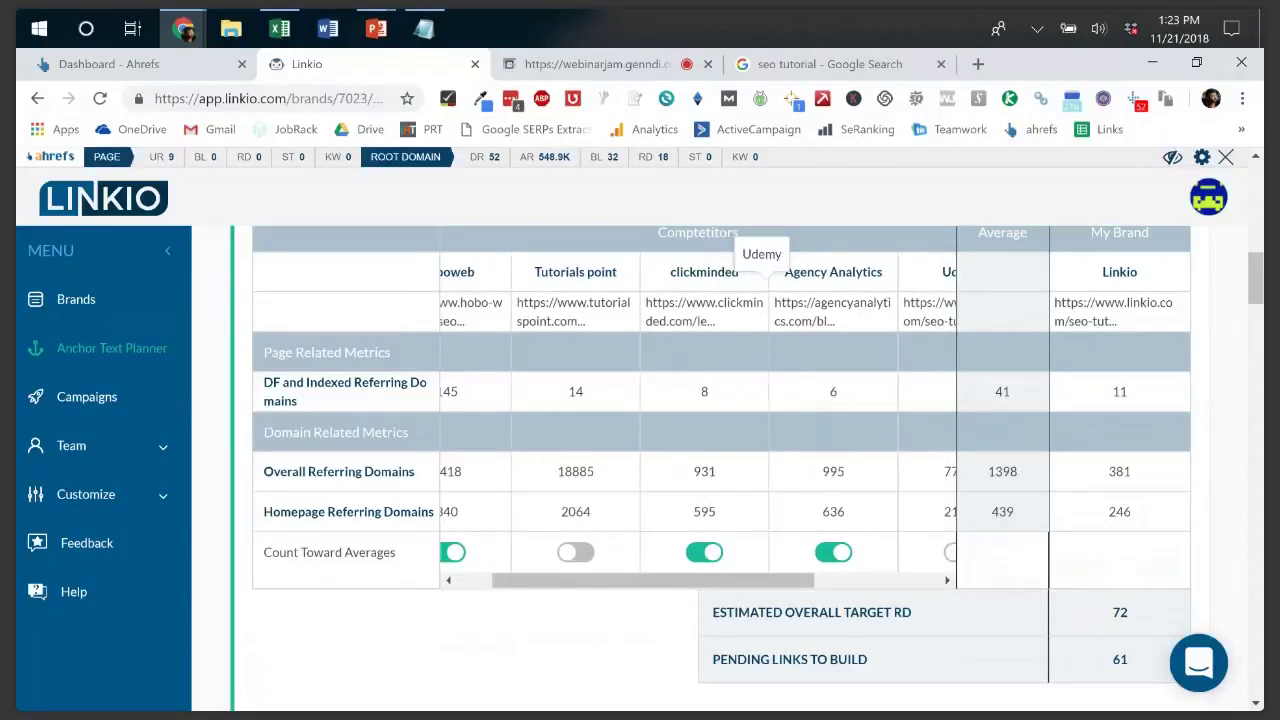
scroll(699, 423, "right", 2)
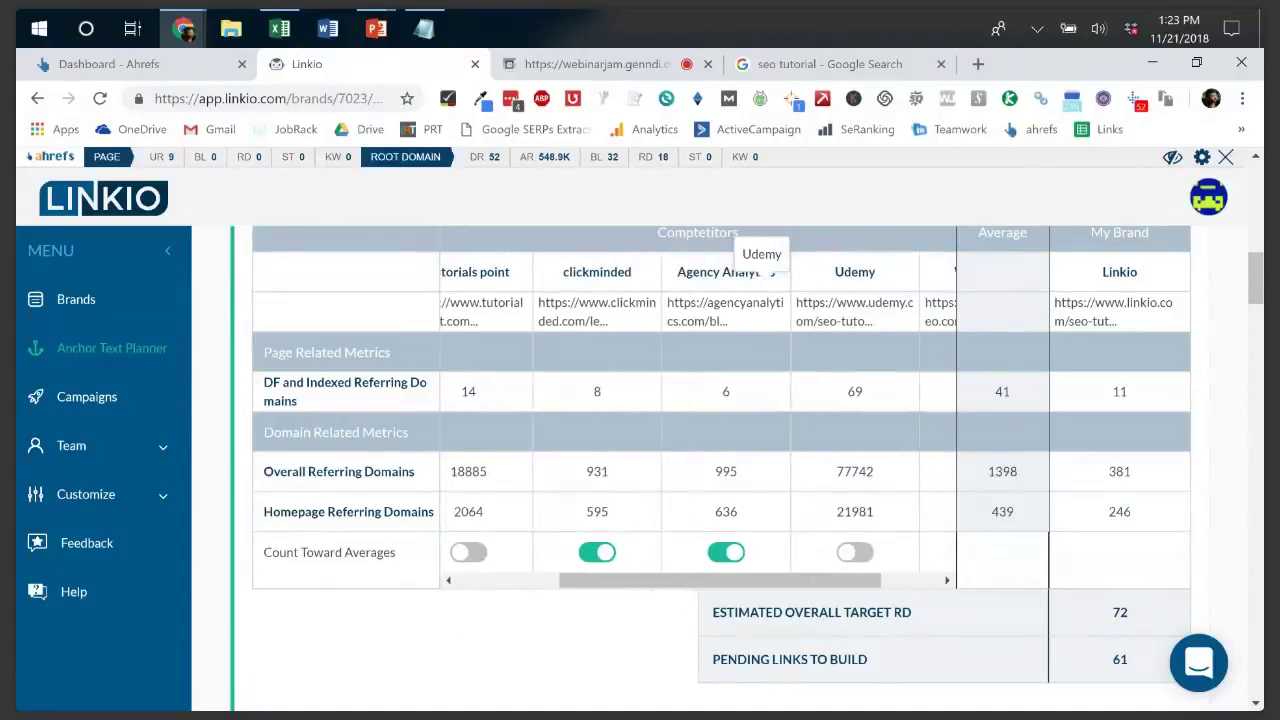
scroll(720, 468, "down", 3)
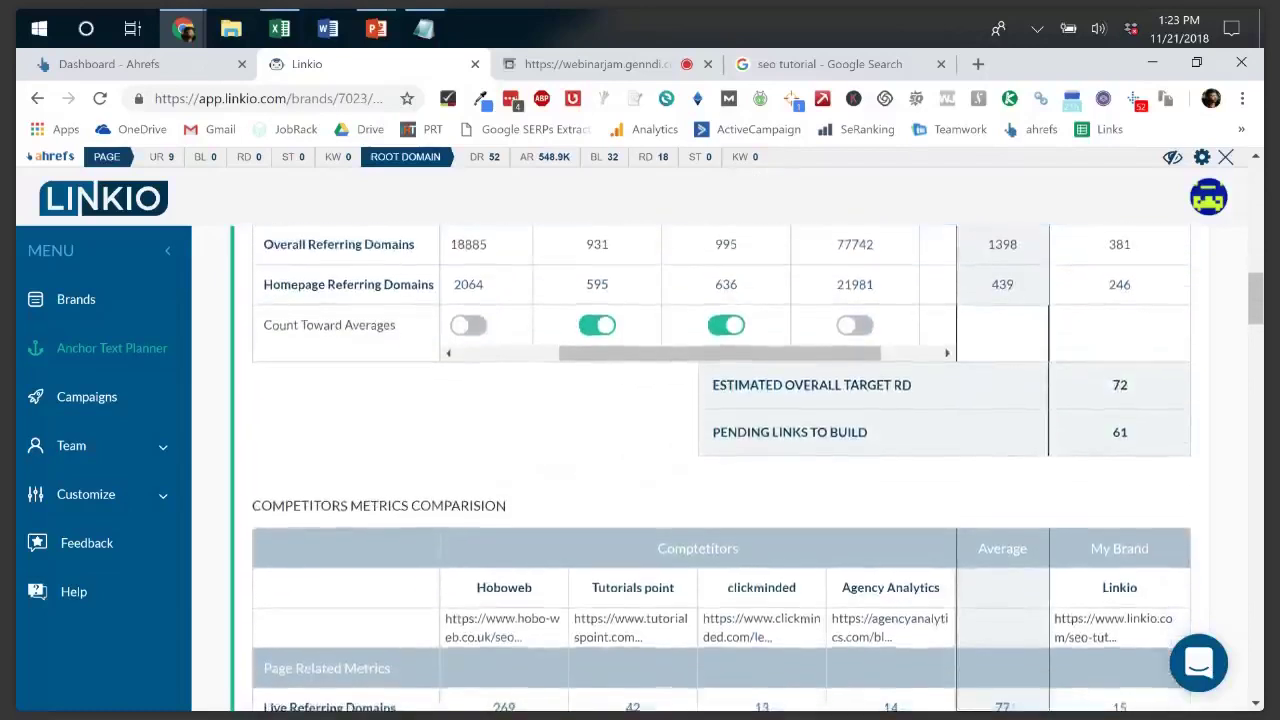
scroll(720, 468, "down", 1)
scroll(720, 468, "up", 2)
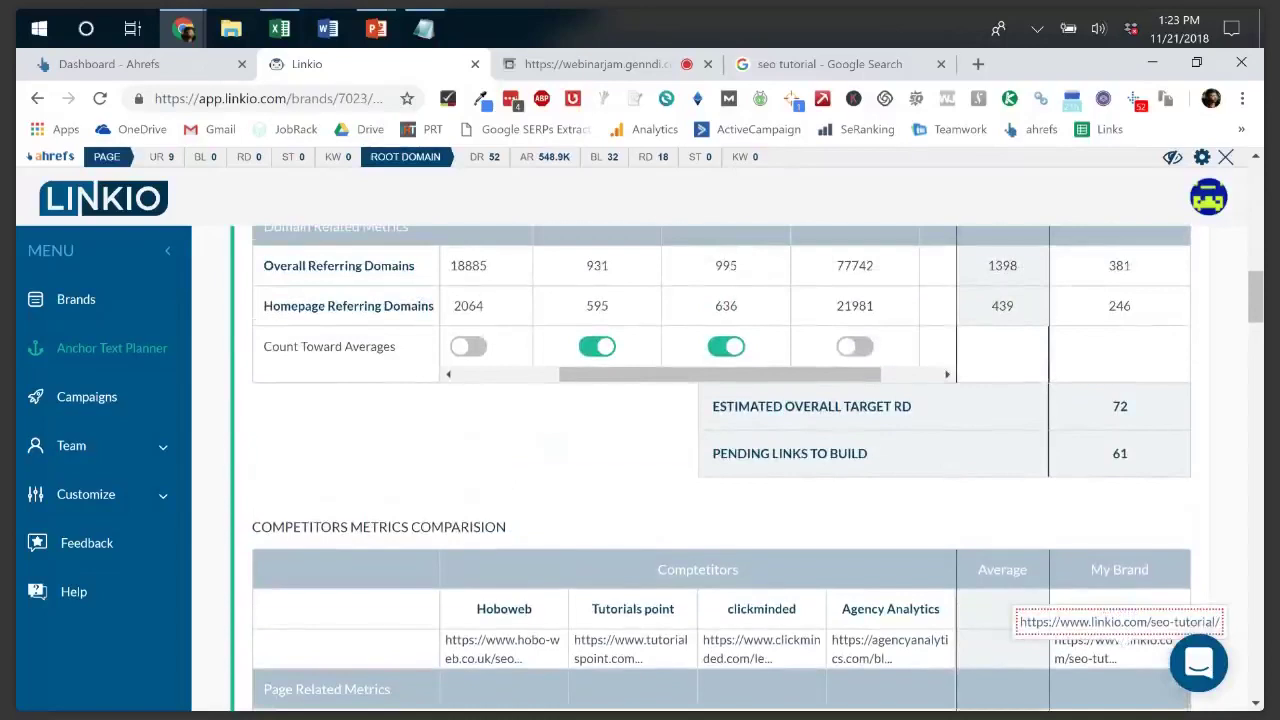
- Open the anchor text suggestions for the seo-tutorial page and examine the suggested anchor types alongside the Anchor Progress percentages
scroll(1110, 610, "up", 8)
scroll(747, 447, "up", 2)
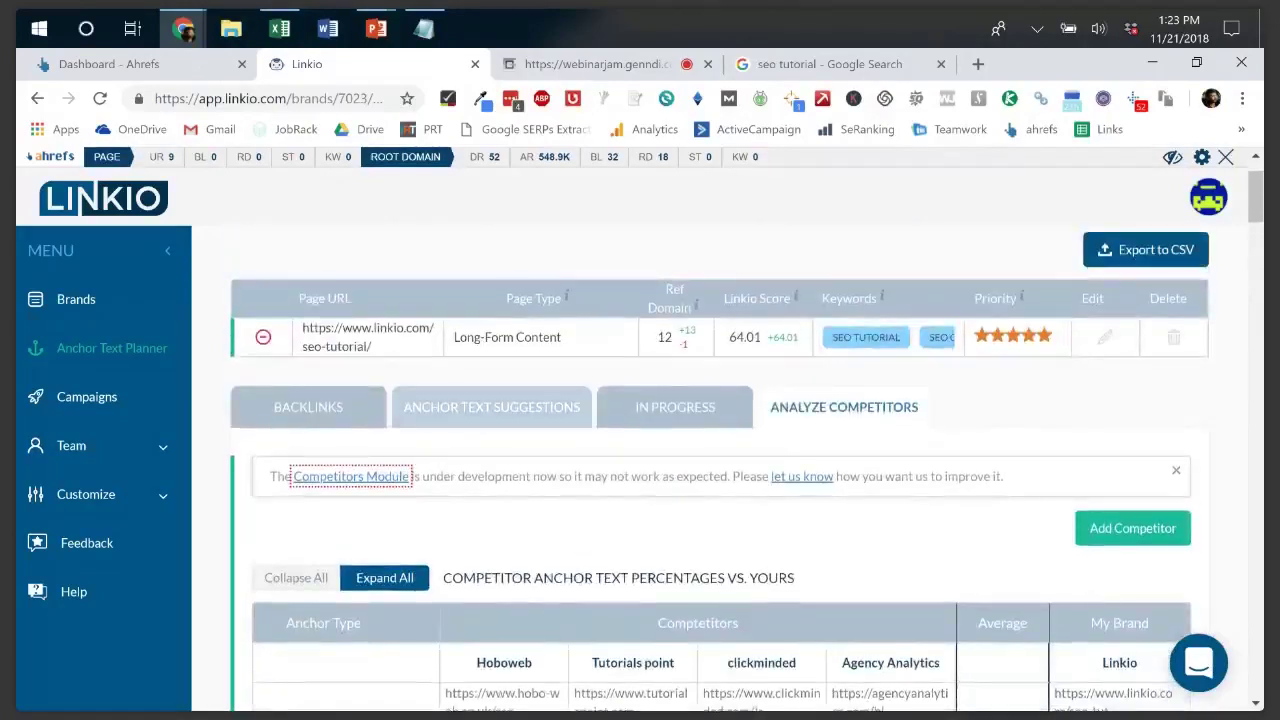
left_click(491, 407)
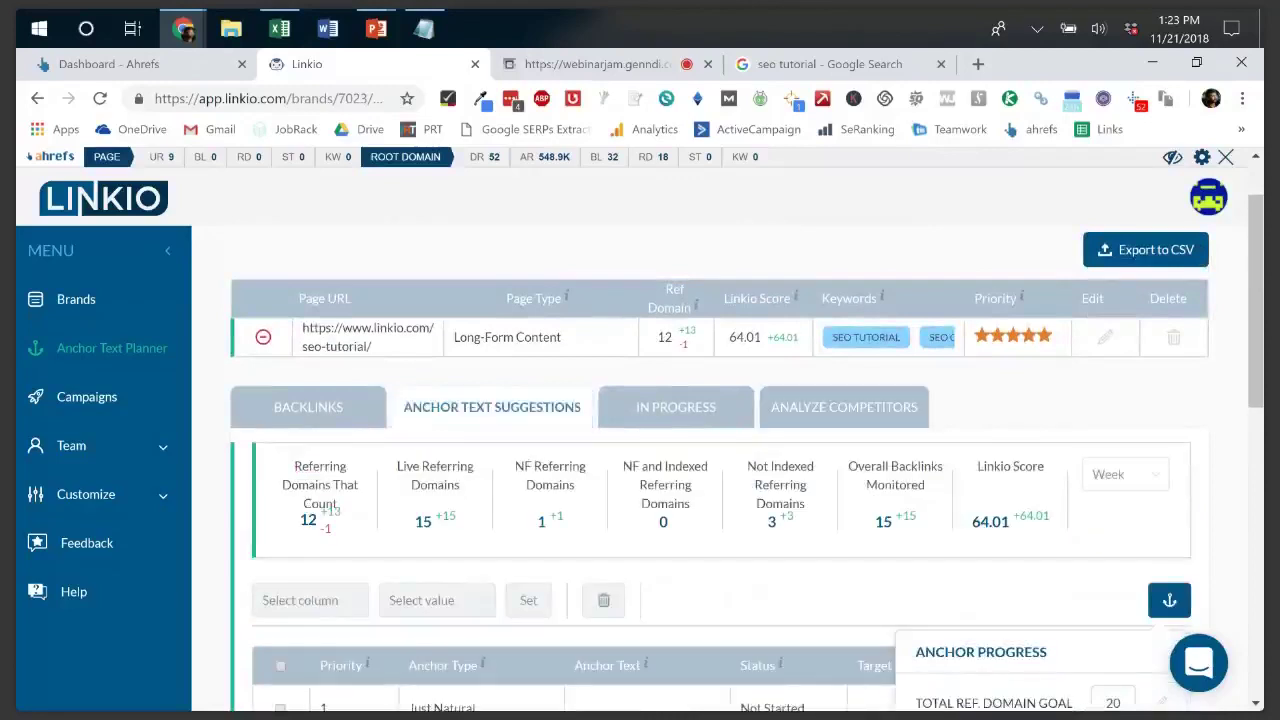
scroll(963, 703, "down", 4)
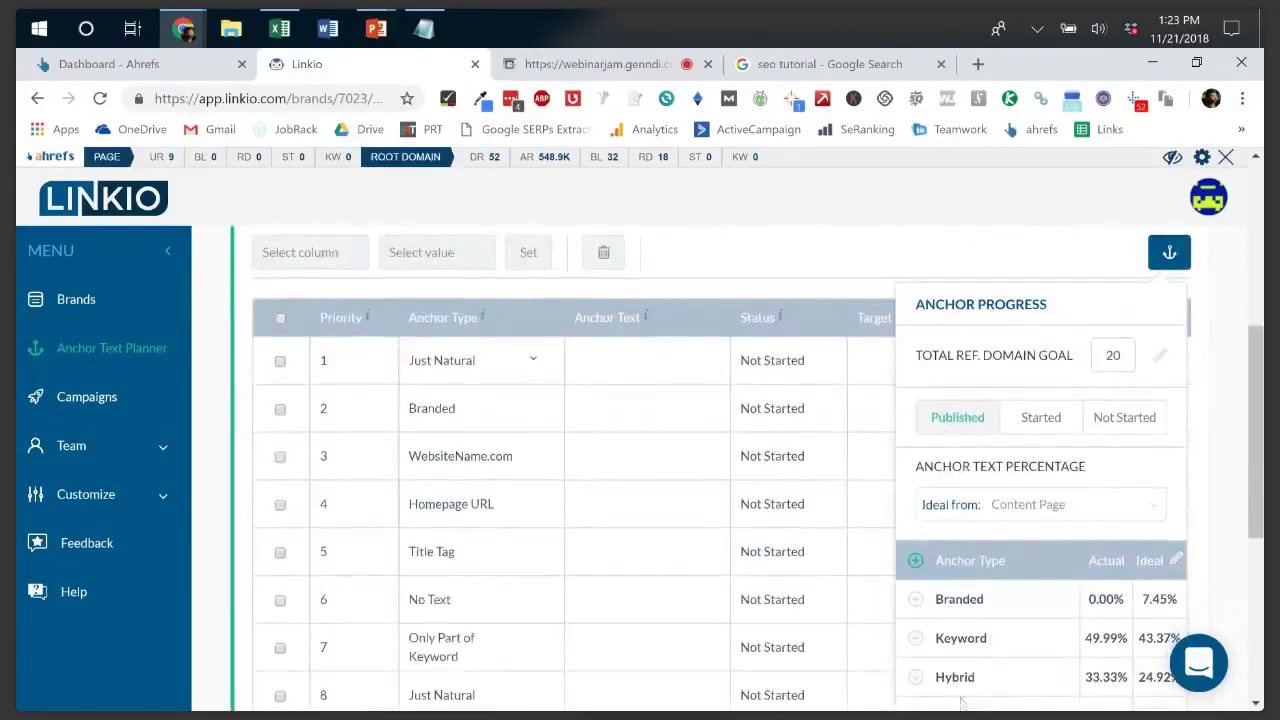
scroll(963, 703, "up", 2)
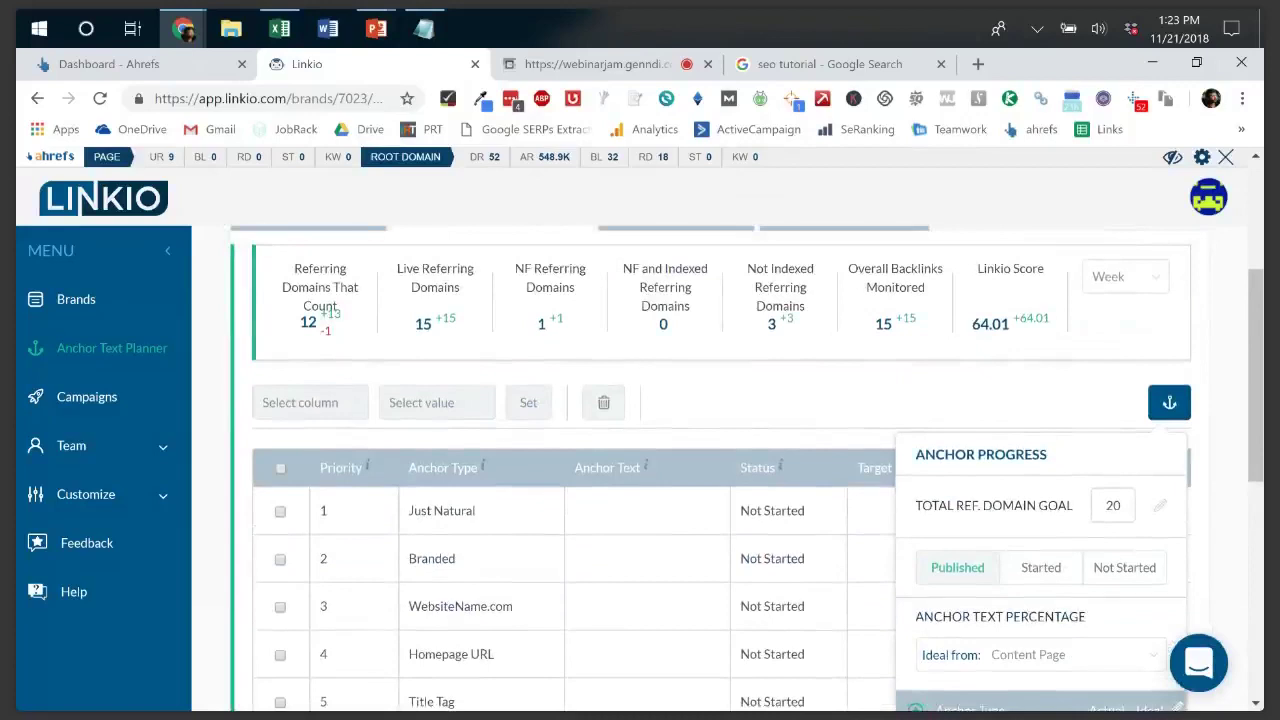
scroll(800, 420, "down", 3)
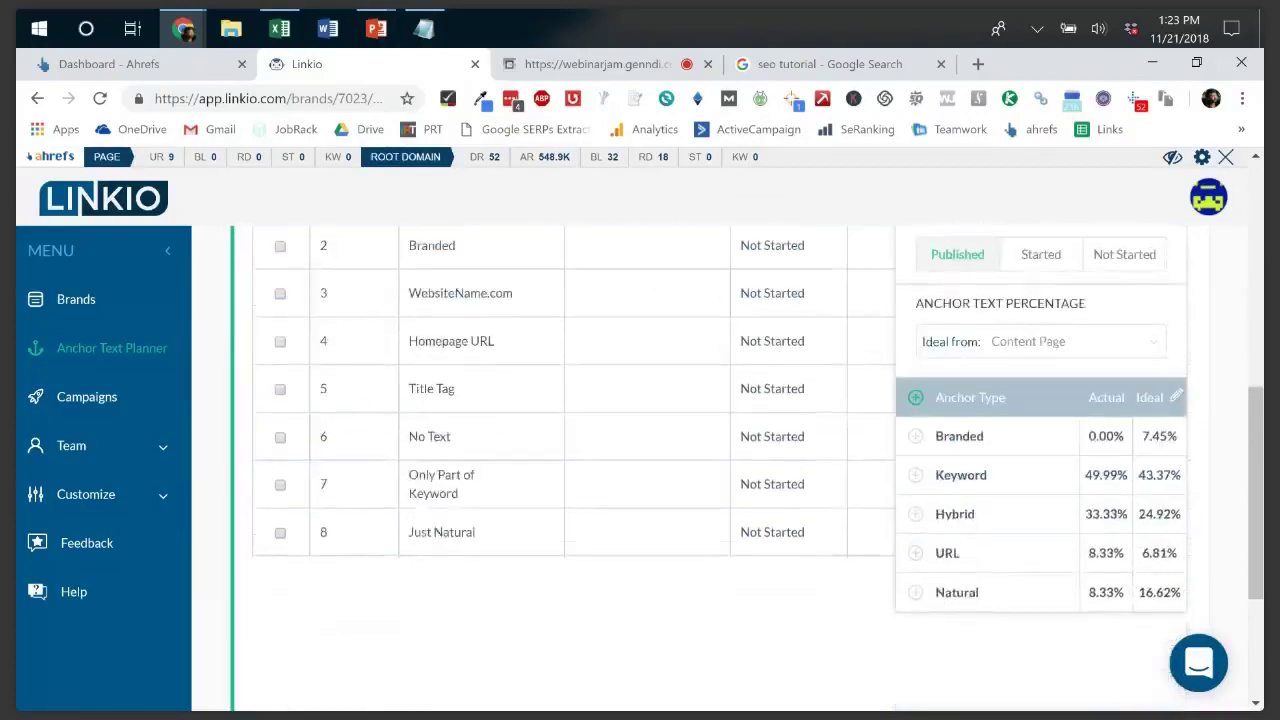
scroll(800, 420, "up", 2)
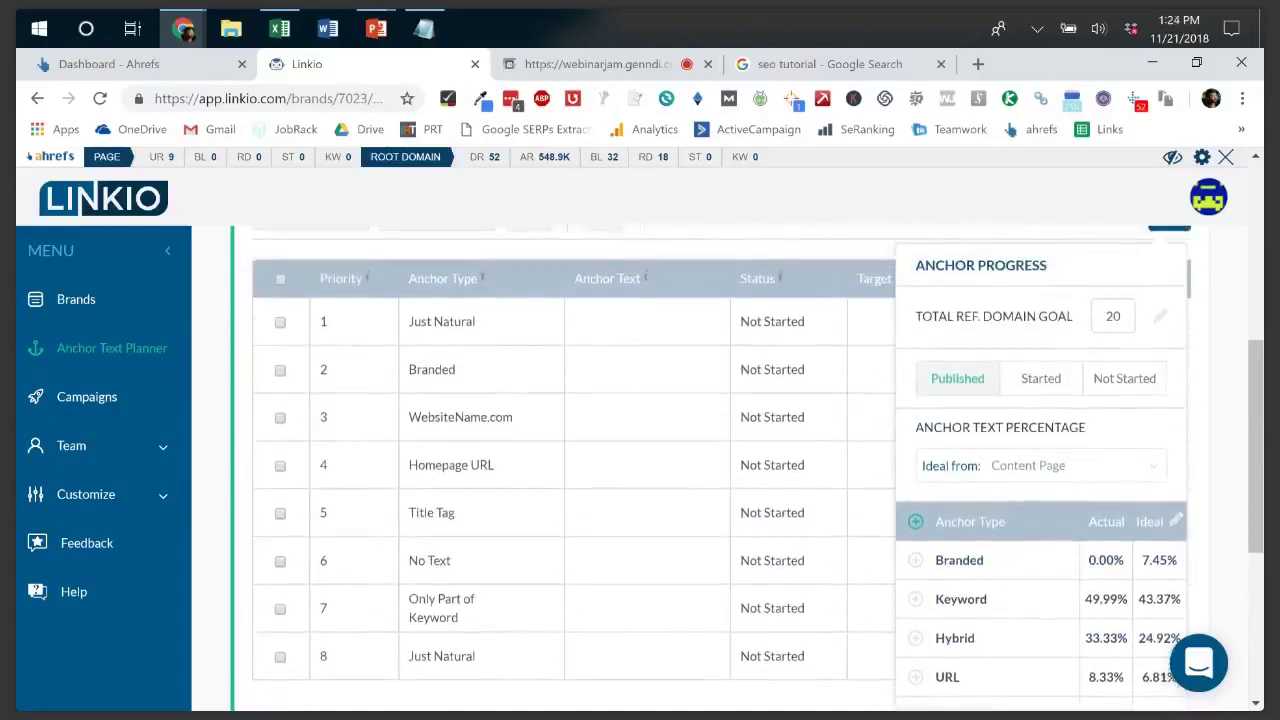
scroll(800, 420, "down", 2)
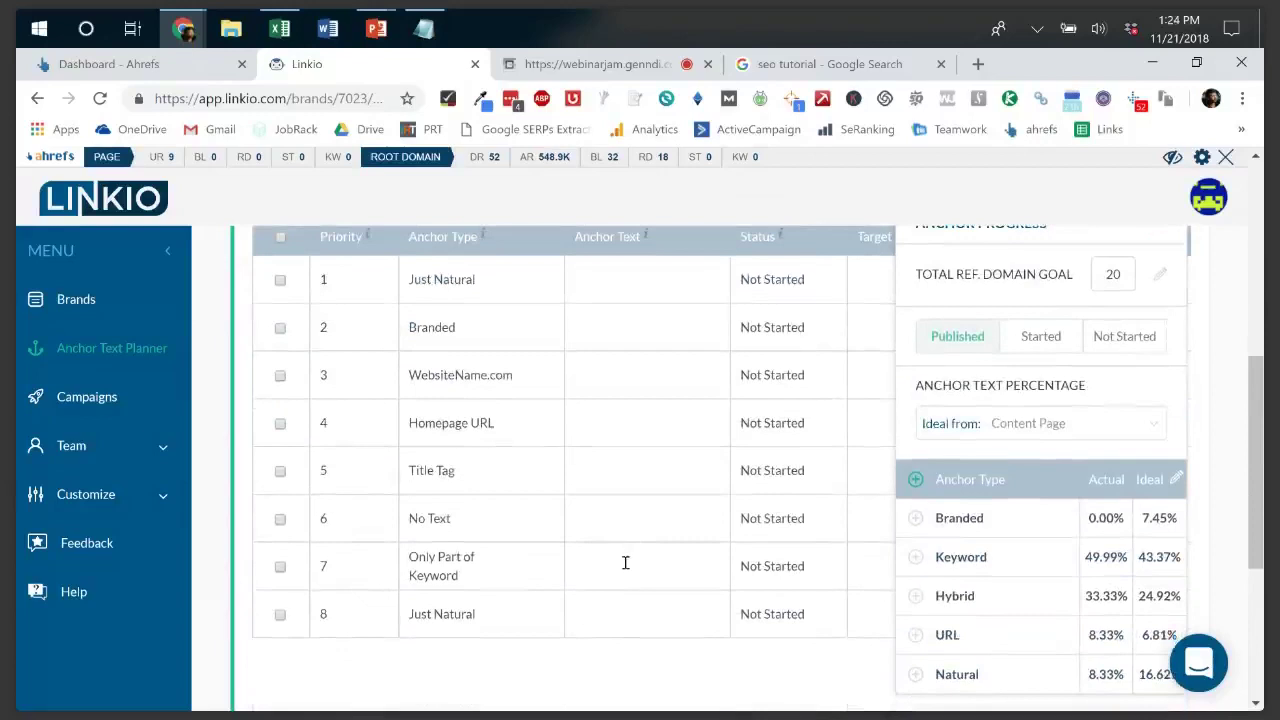
scroll(500, 430, "up", 2)
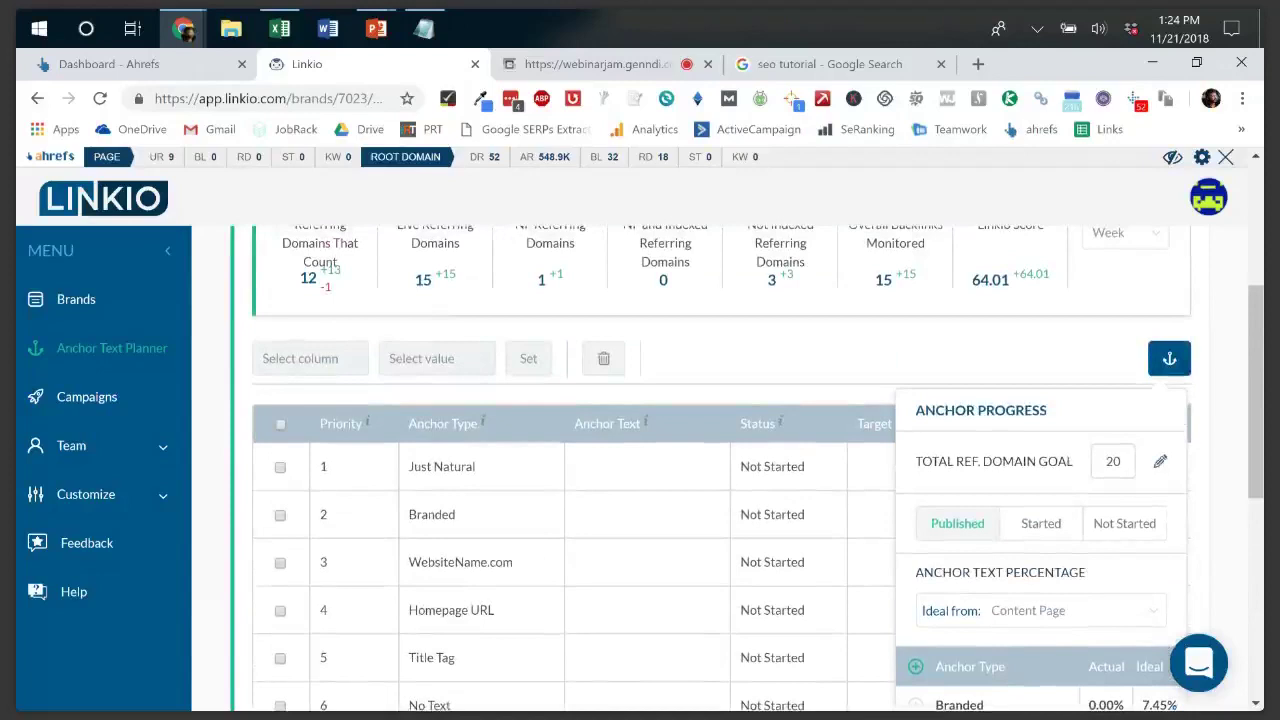
scroll(1160, 461, "up", 1)
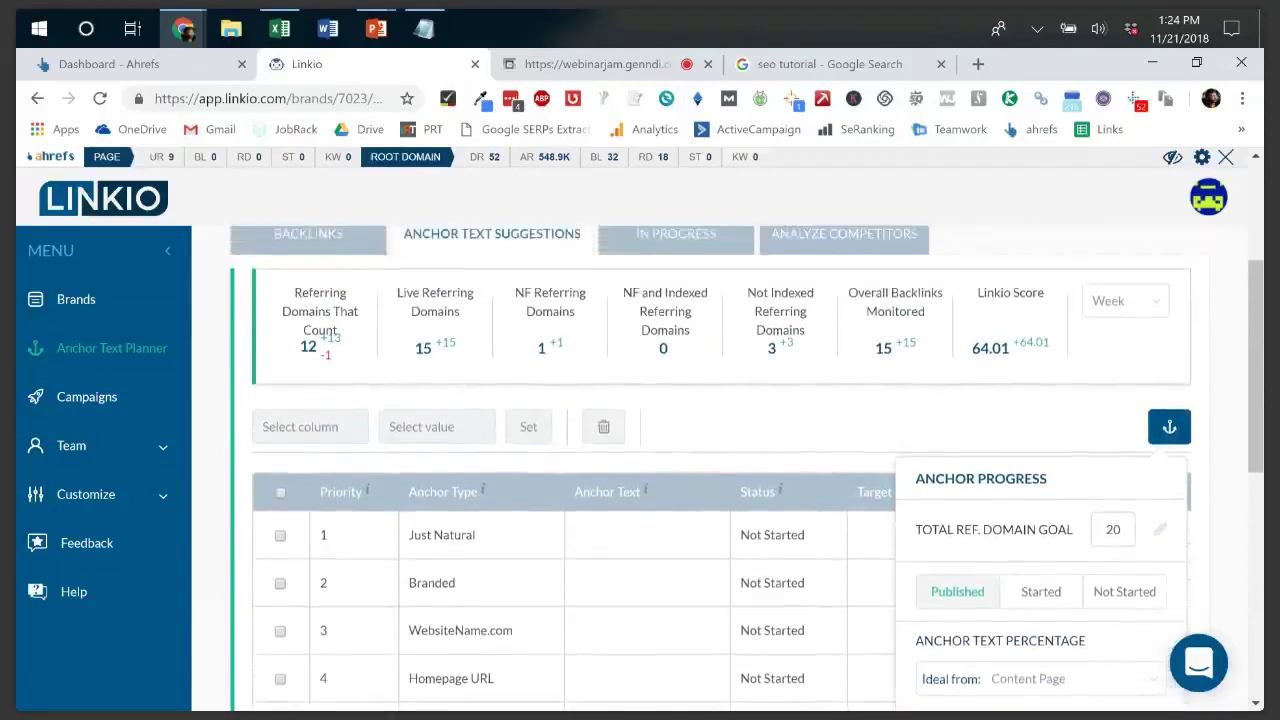
- Highlight the Total Ref. Domain Goal label in Anchor Progress and review the short list of suggested anchors
left_click_drag(915, 533, 1073, 533)
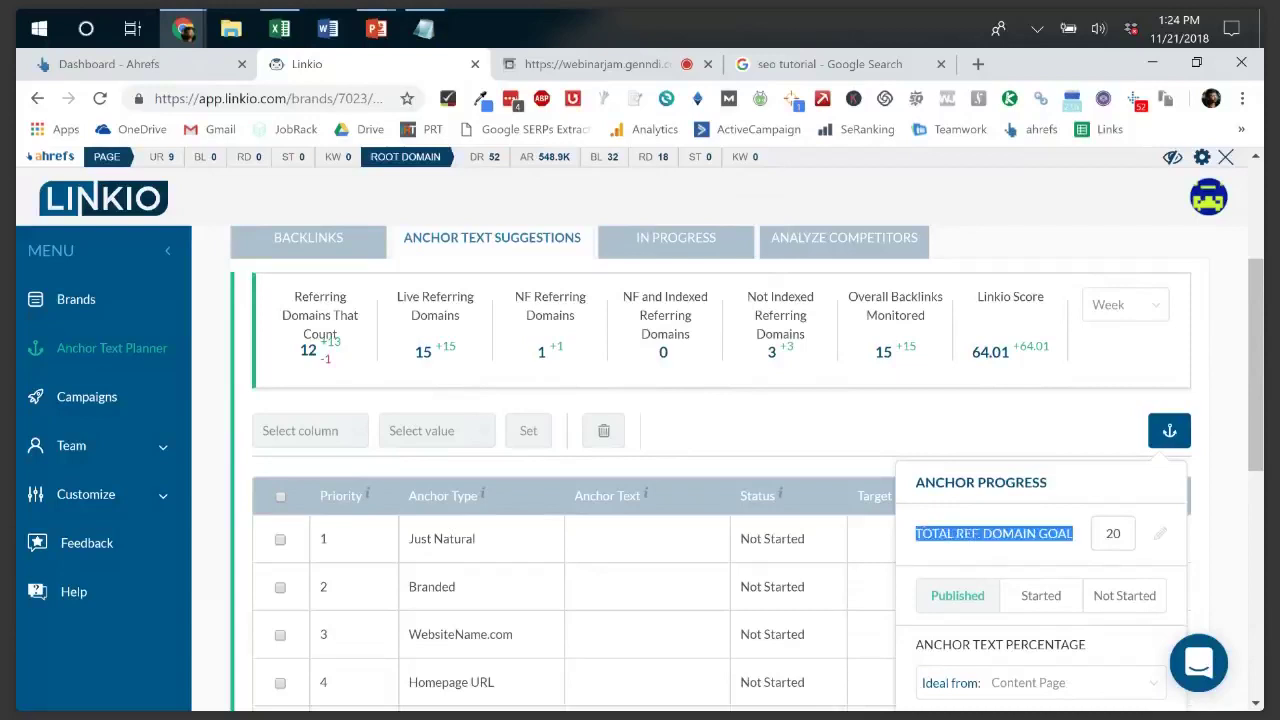
left_click(970, 533)
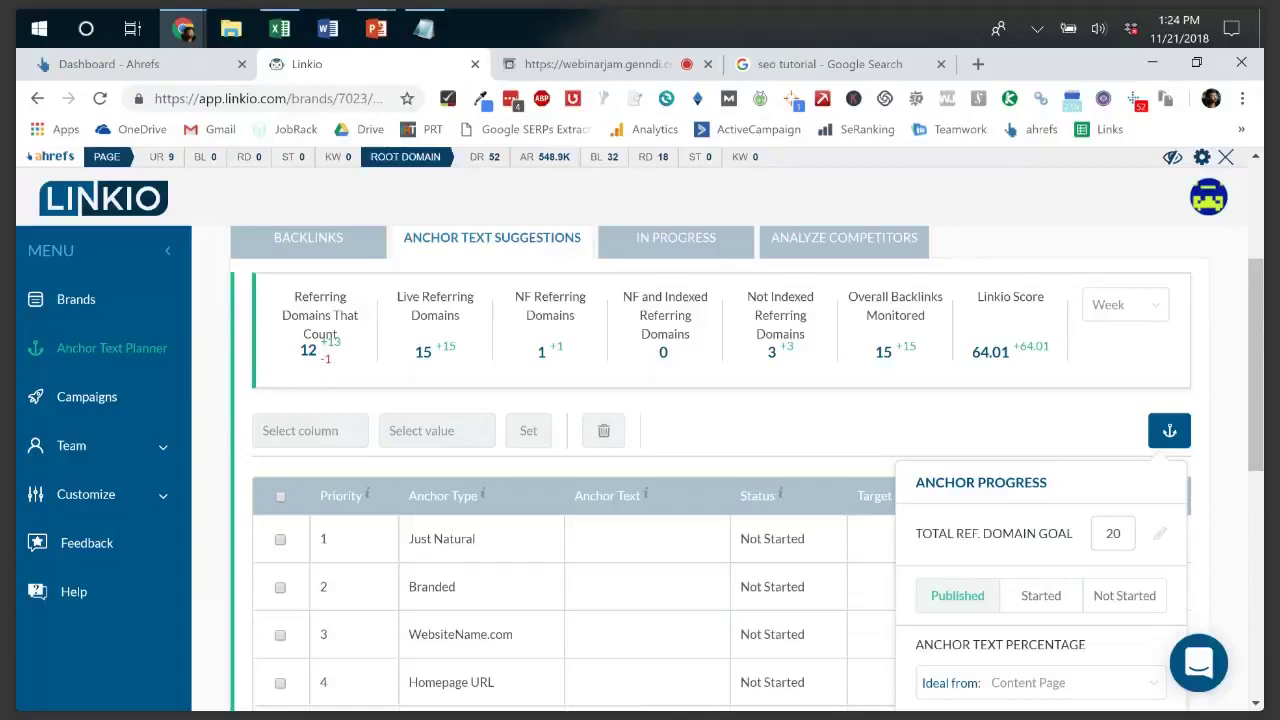
scroll(720, 470, "down", 1)
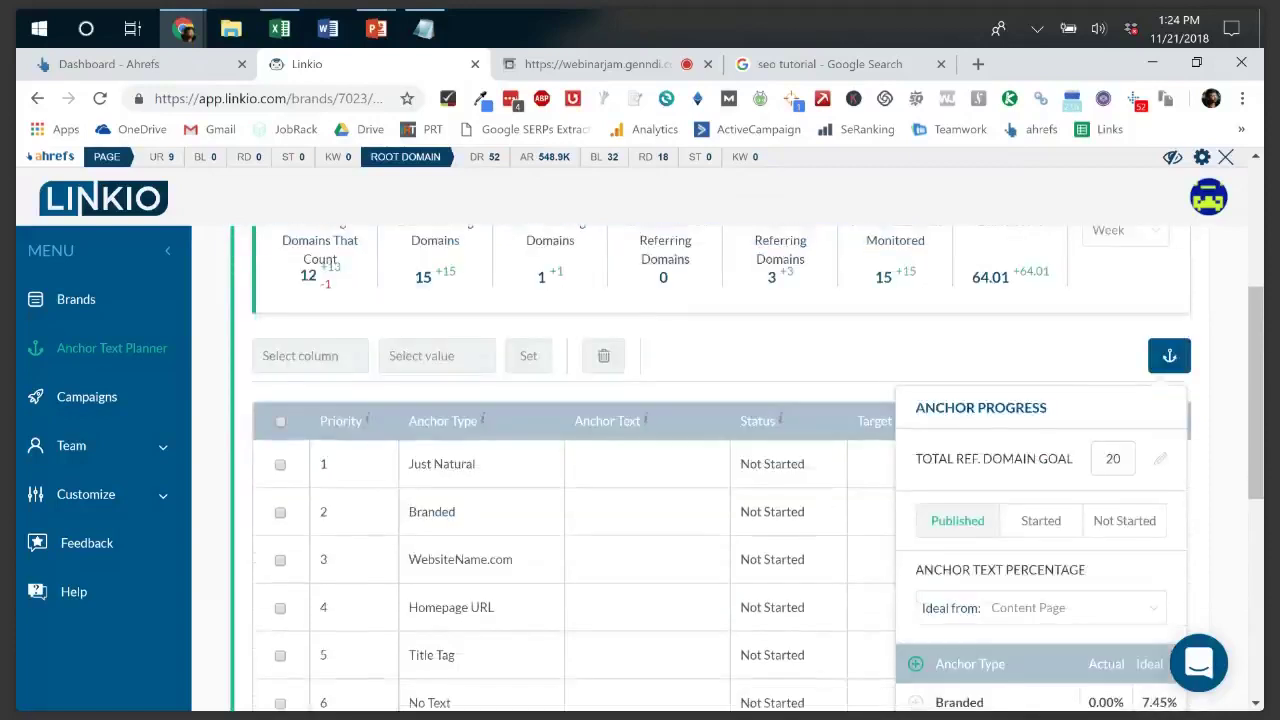
scroll(720, 470, "up", 3)
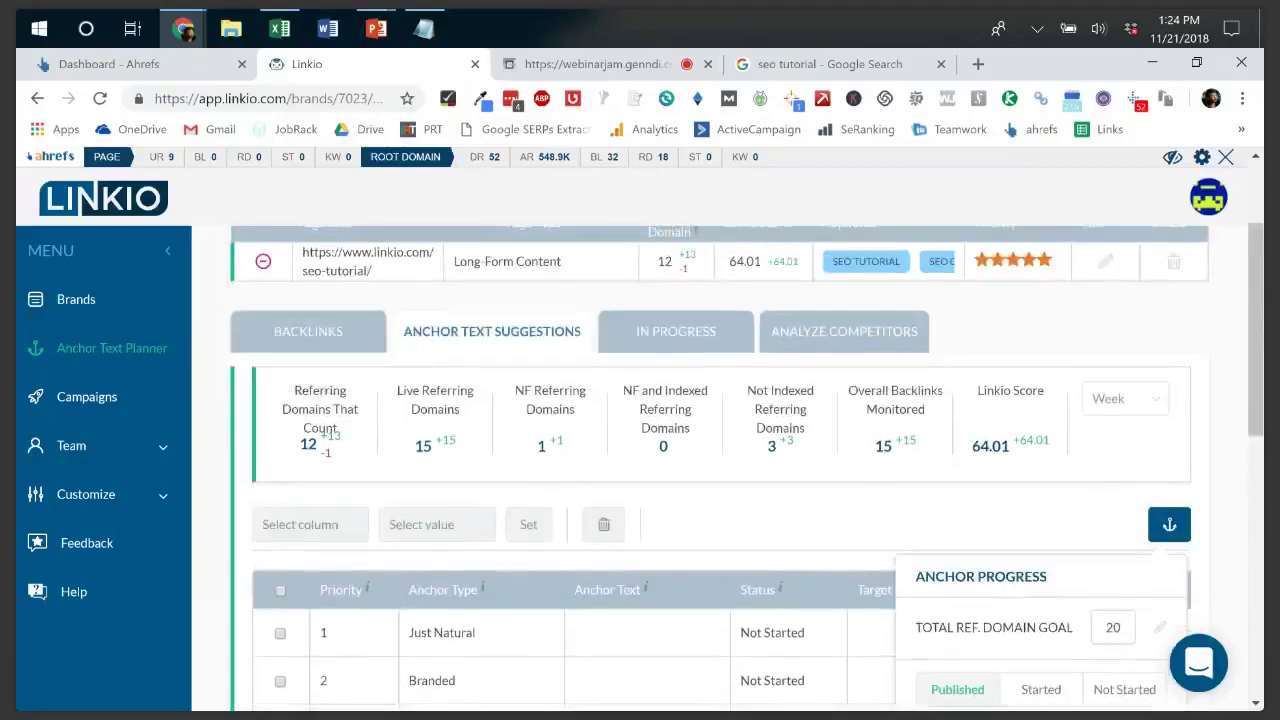
scroll(720, 470, "down", 5)
scroll(720, 470, "up", 1)
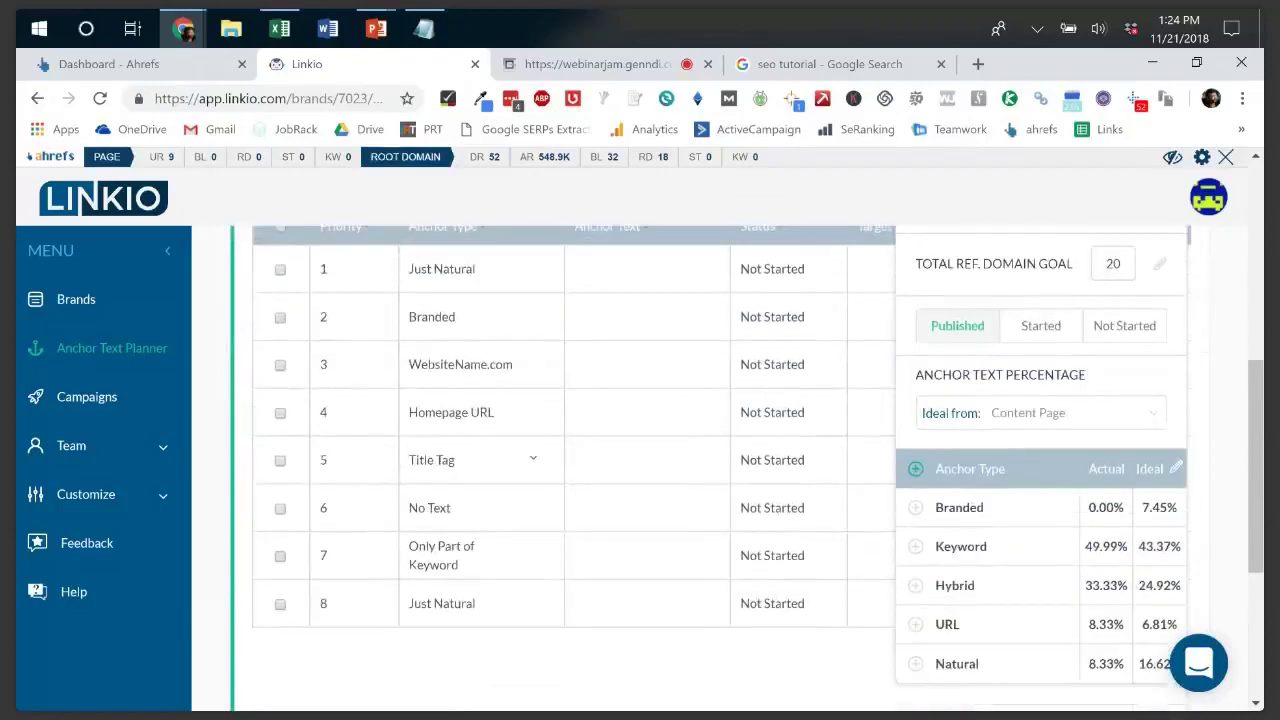
- Set the Total Ref. Domain Goal in Anchor Progress to 61
scroll(720, 465, "up", 2)
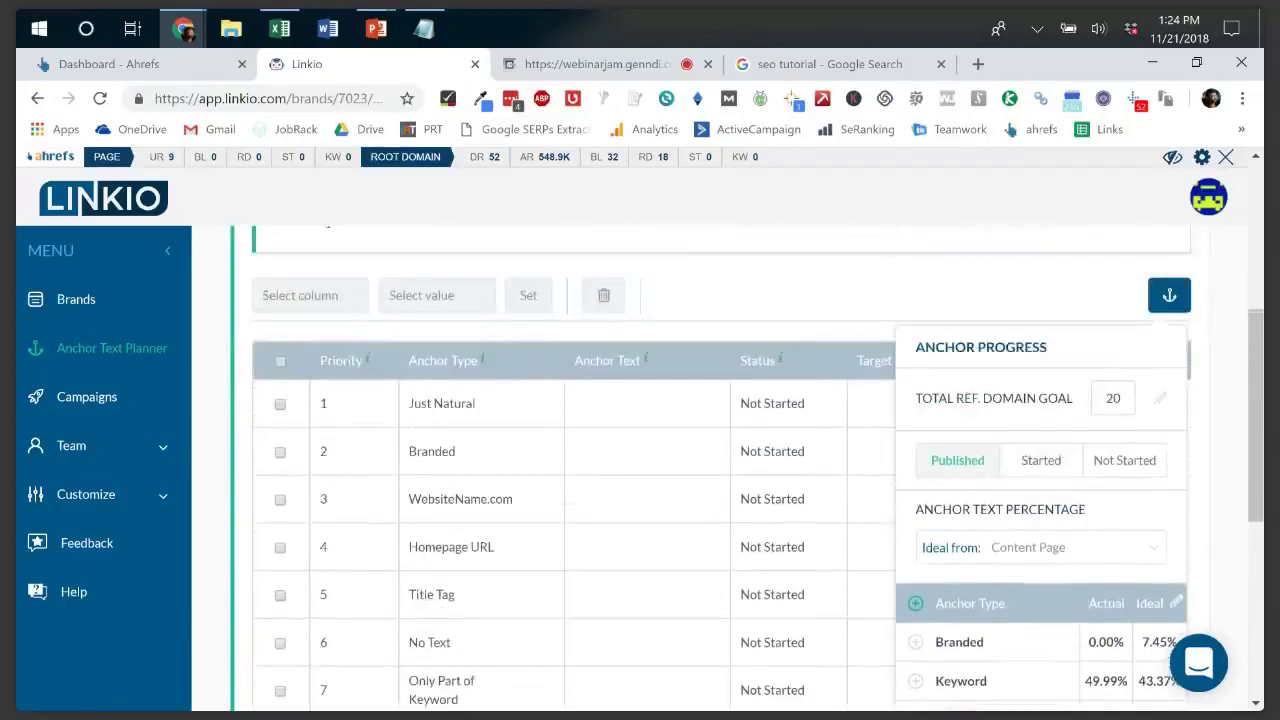
left_click(1160, 398)
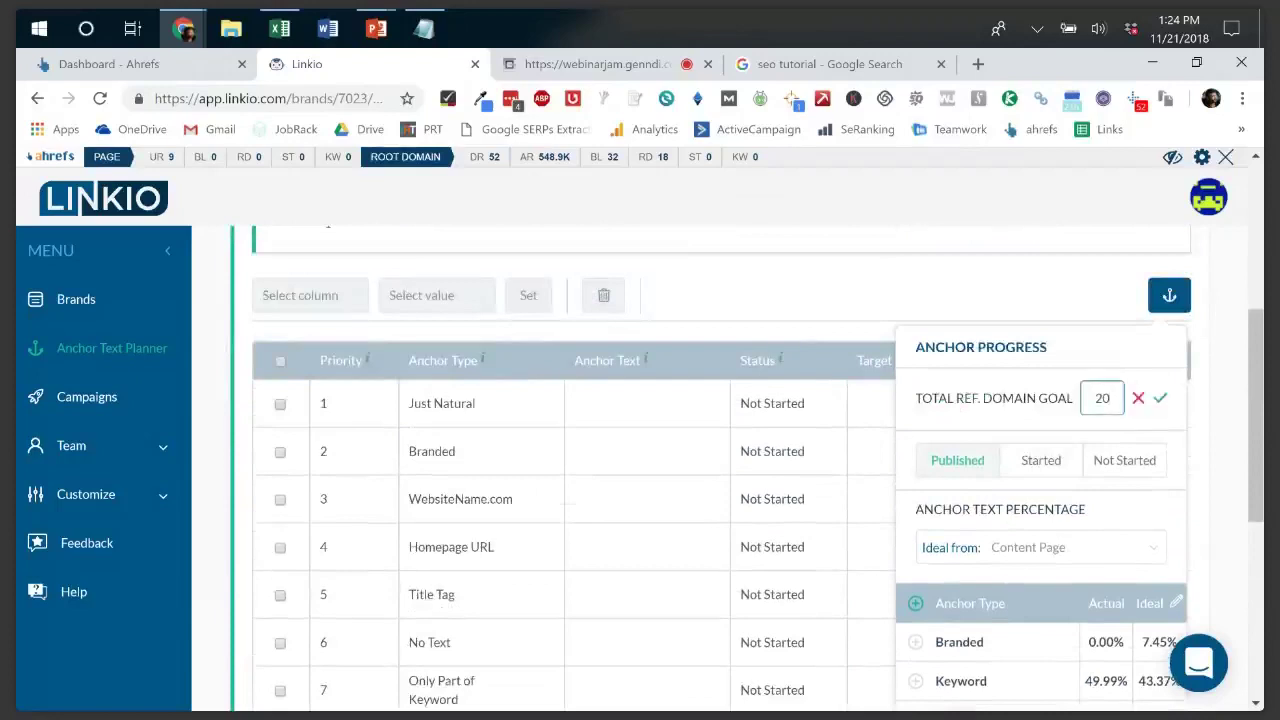
key("BackSpace")
key("BackSpace")
type("62")
key("BackSpace")
type("1")
key("Return")
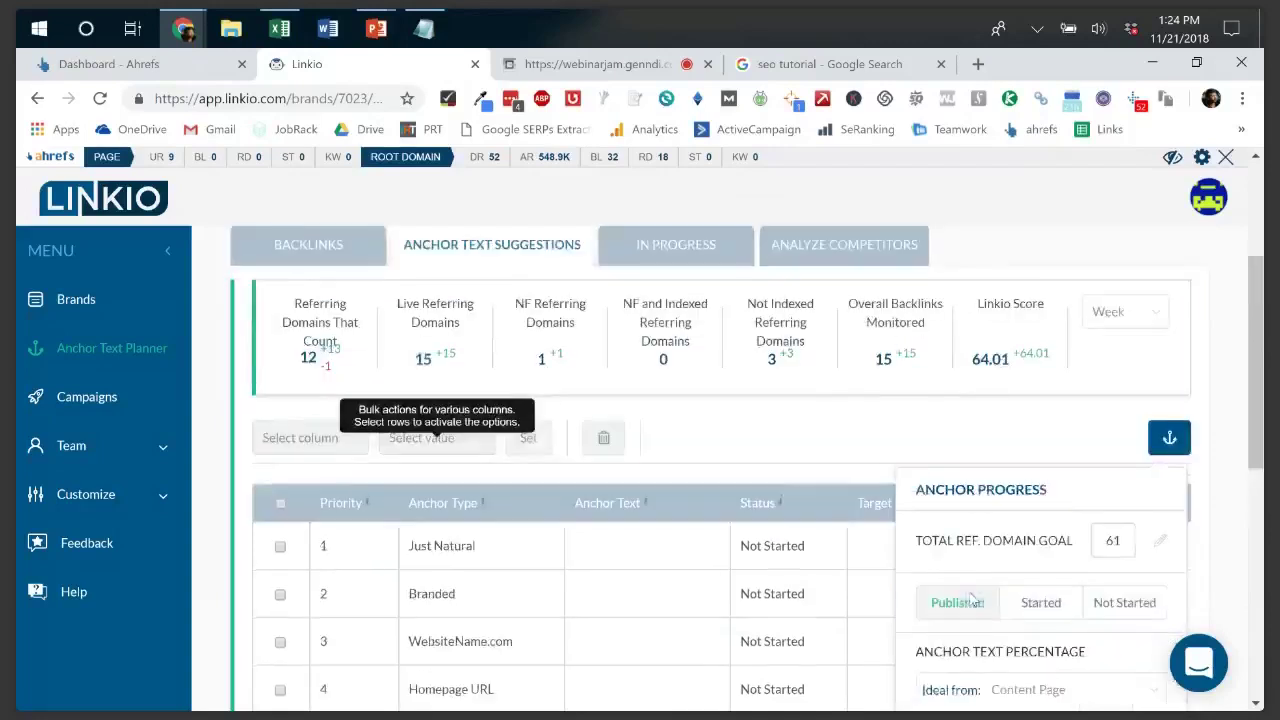
- Load the updated anchor text suggestions generated for the new referring domain goal
scroll(971, 600, "down", 4)
scroll(971, 602, "up", 5)
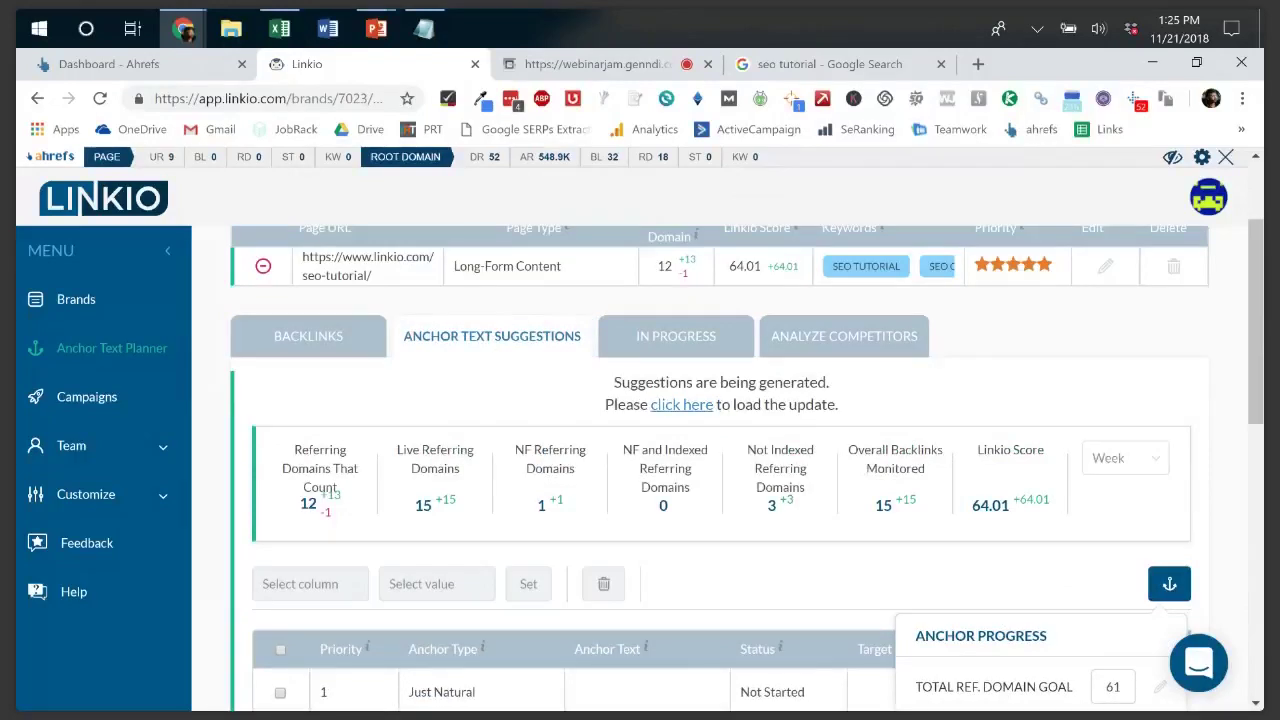
scroll(681, 404, "down", 1)
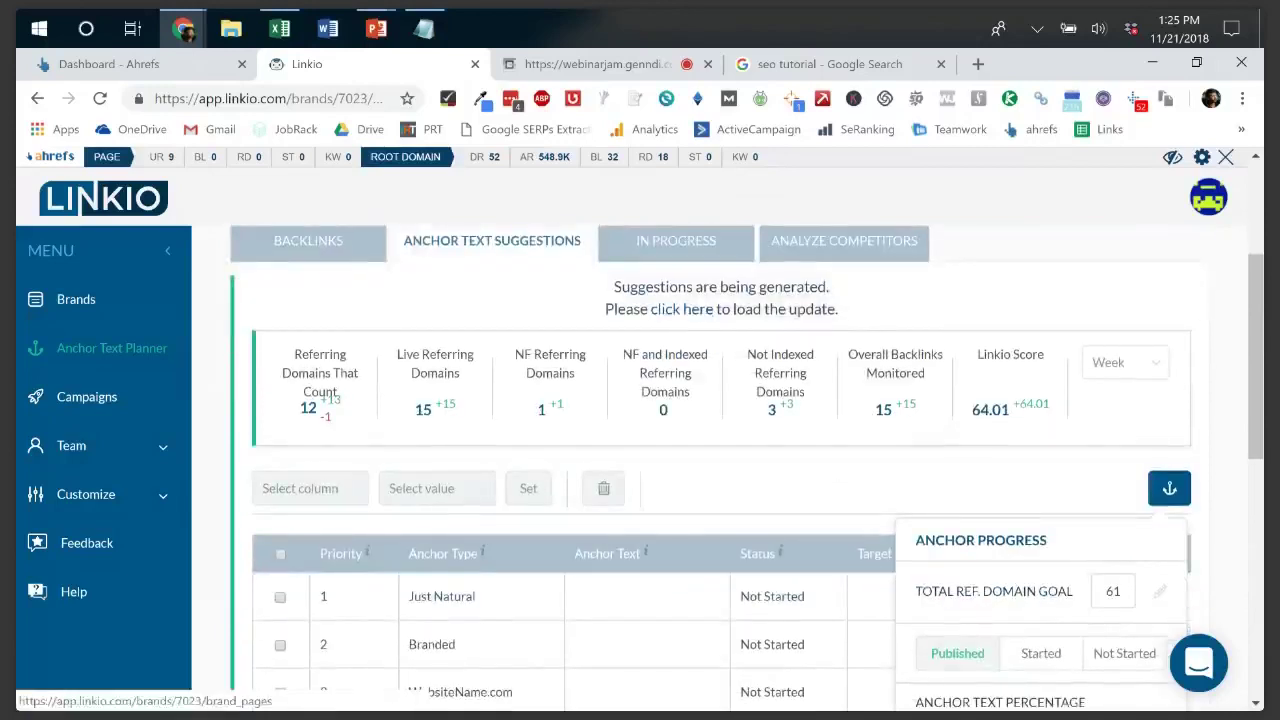
left_click(681, 309)
- Look through the full list of regenerated anchor suggestions and return to its beginning
scroll(681, 404, "down", 1)
scroll(700, 460, "down", 12)
scroll(723, 468, "down", 12)
scroll(722, 468, "down", 1)
scroll(722, 468, "up", 16)
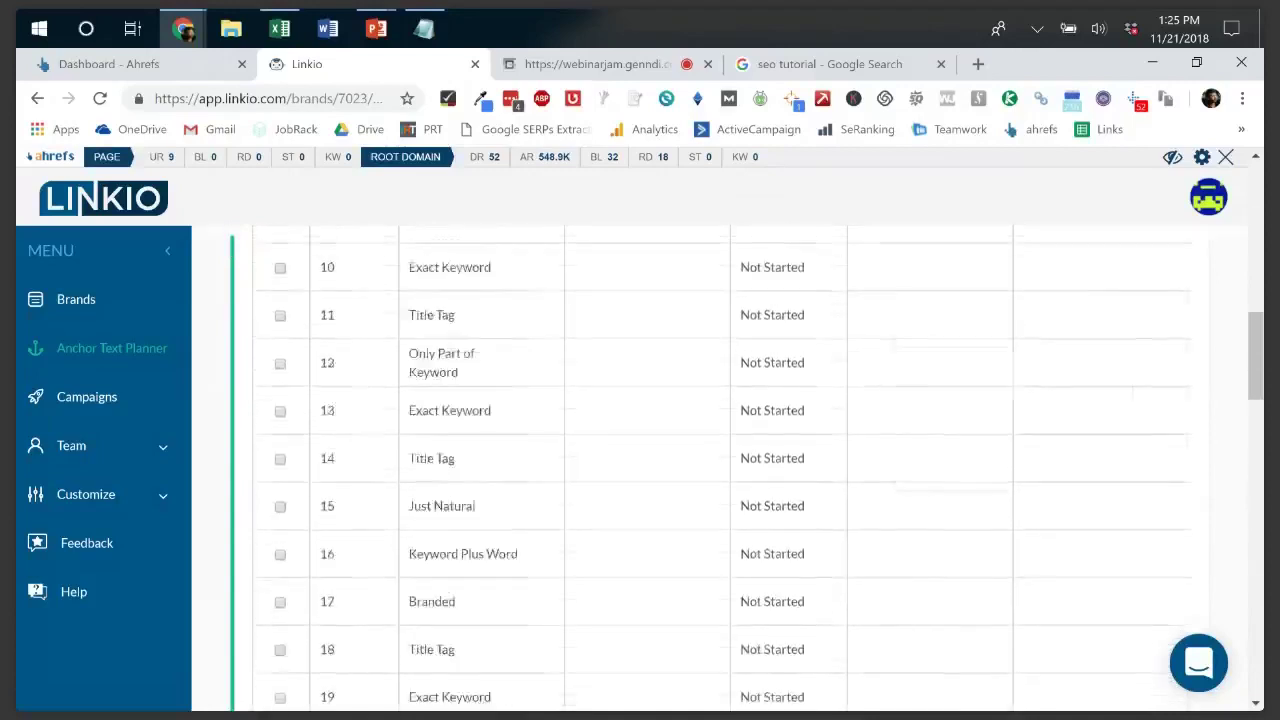
scroll(932, 693, "up", 6)
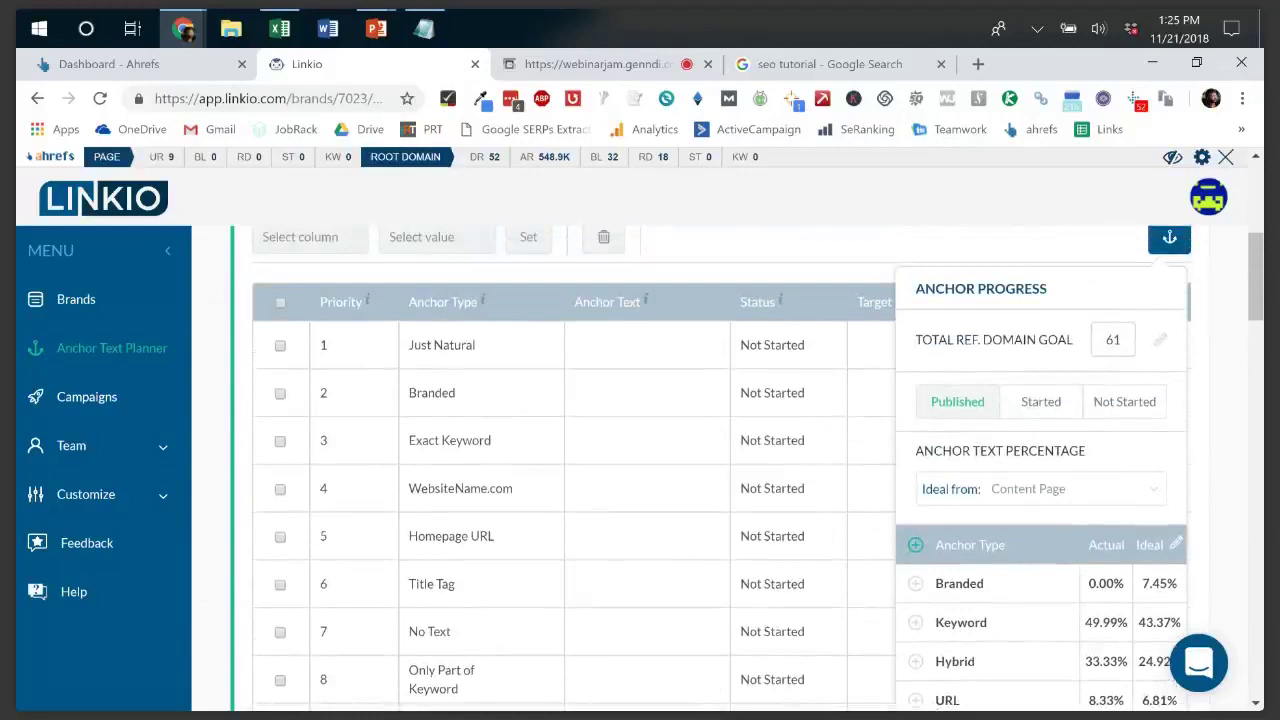
- Compare the first suggested anchor types with the actual and ideal percentages, and open the first suggestion's anchor text for editing
scroll(600, 450, "down", 1)
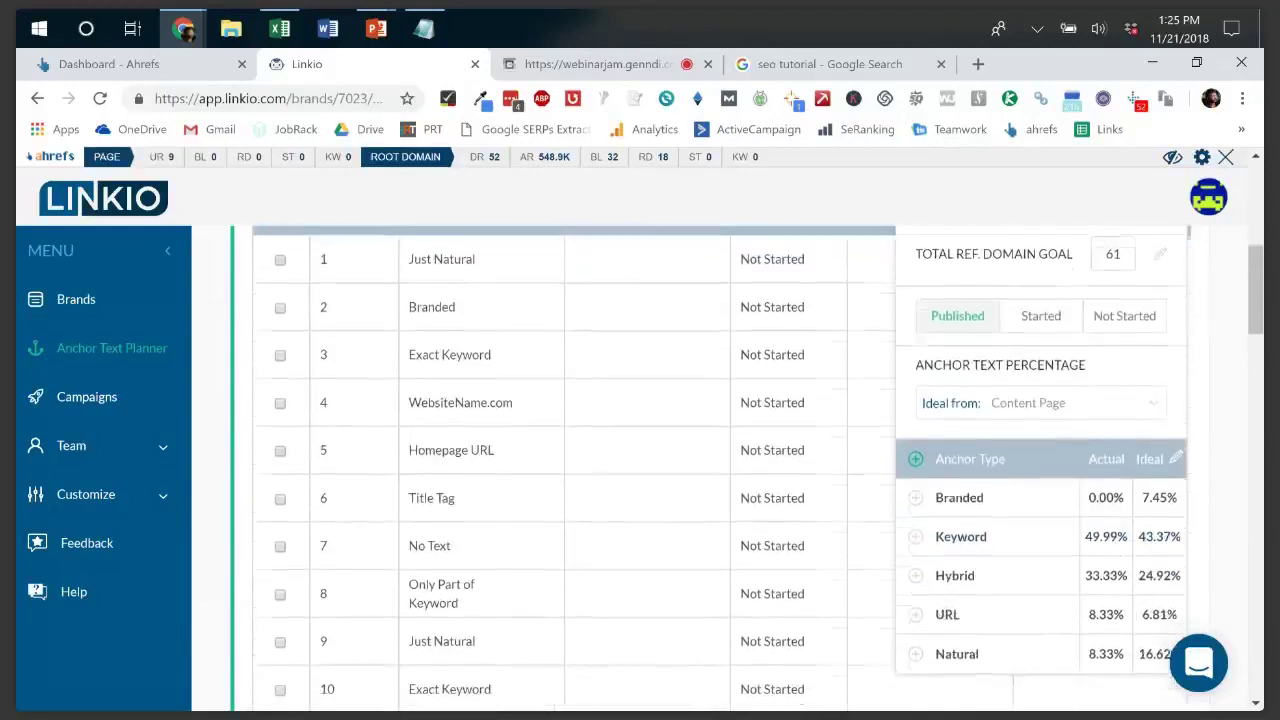
scroll(600, 450, "up", 1)
scroll(600, 450, "down", 1)
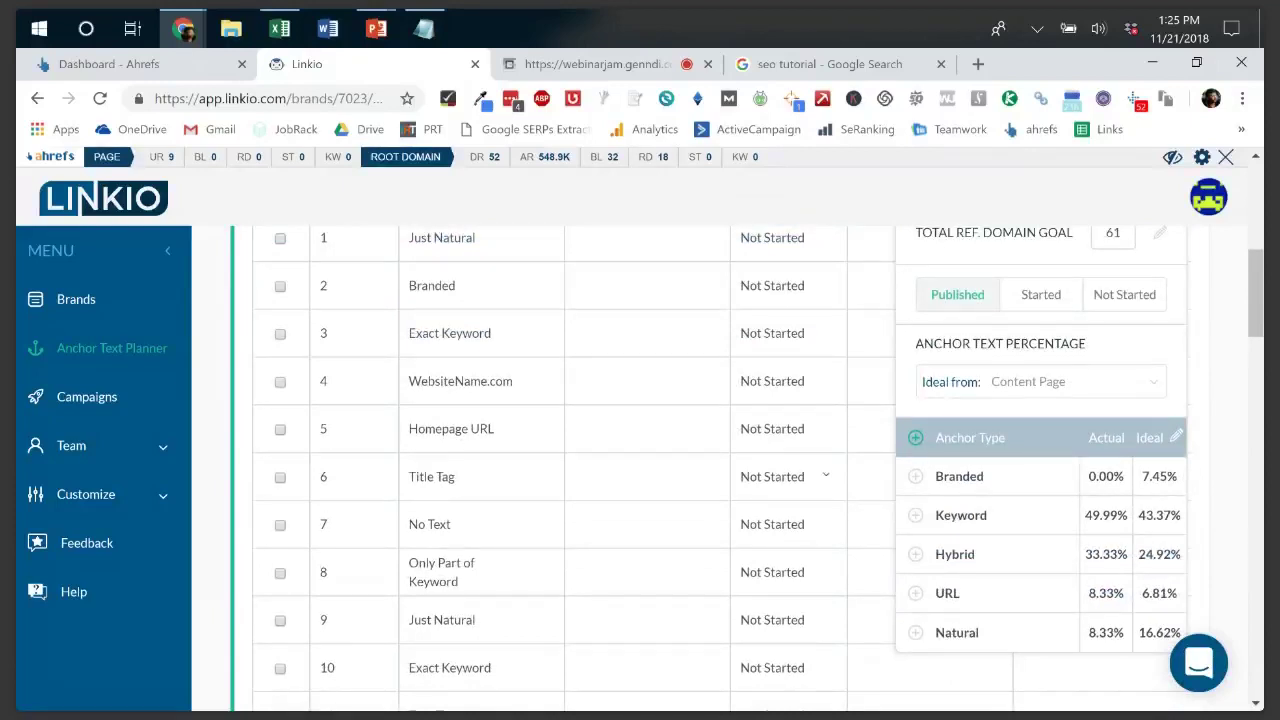
scroll(881, 595, "up", 1)
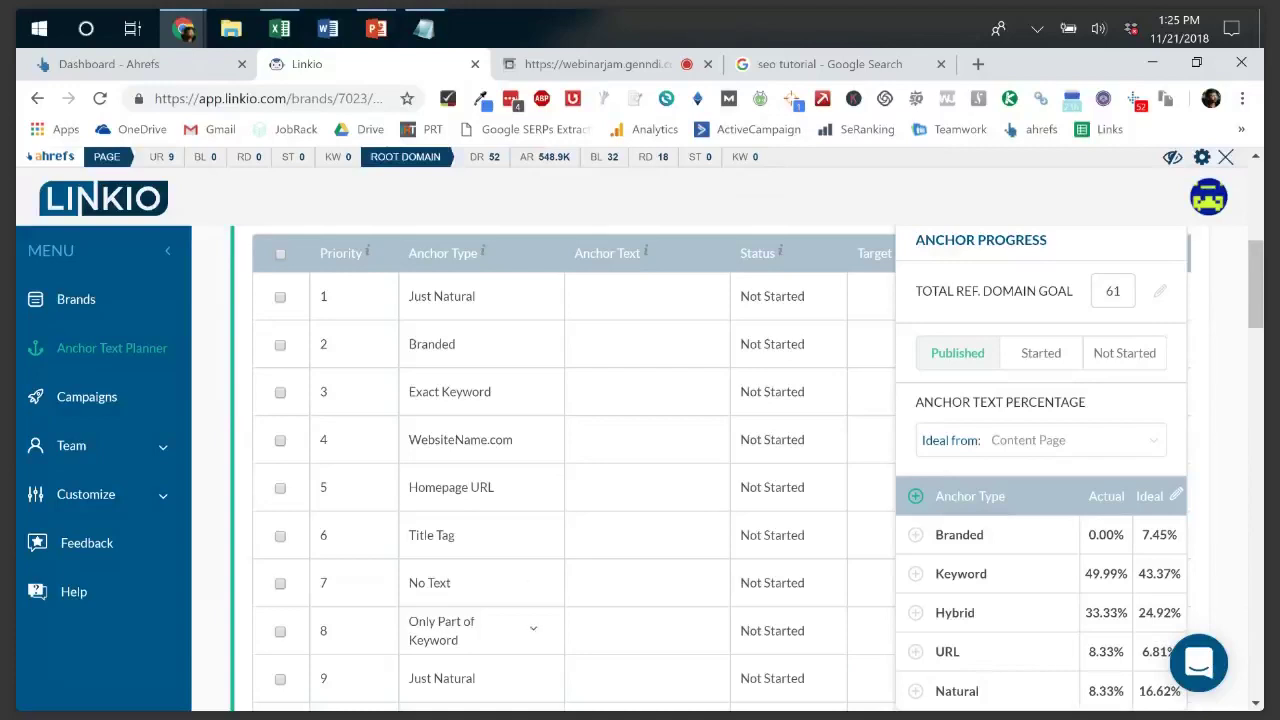
scroll(533, 628, "down", 2)
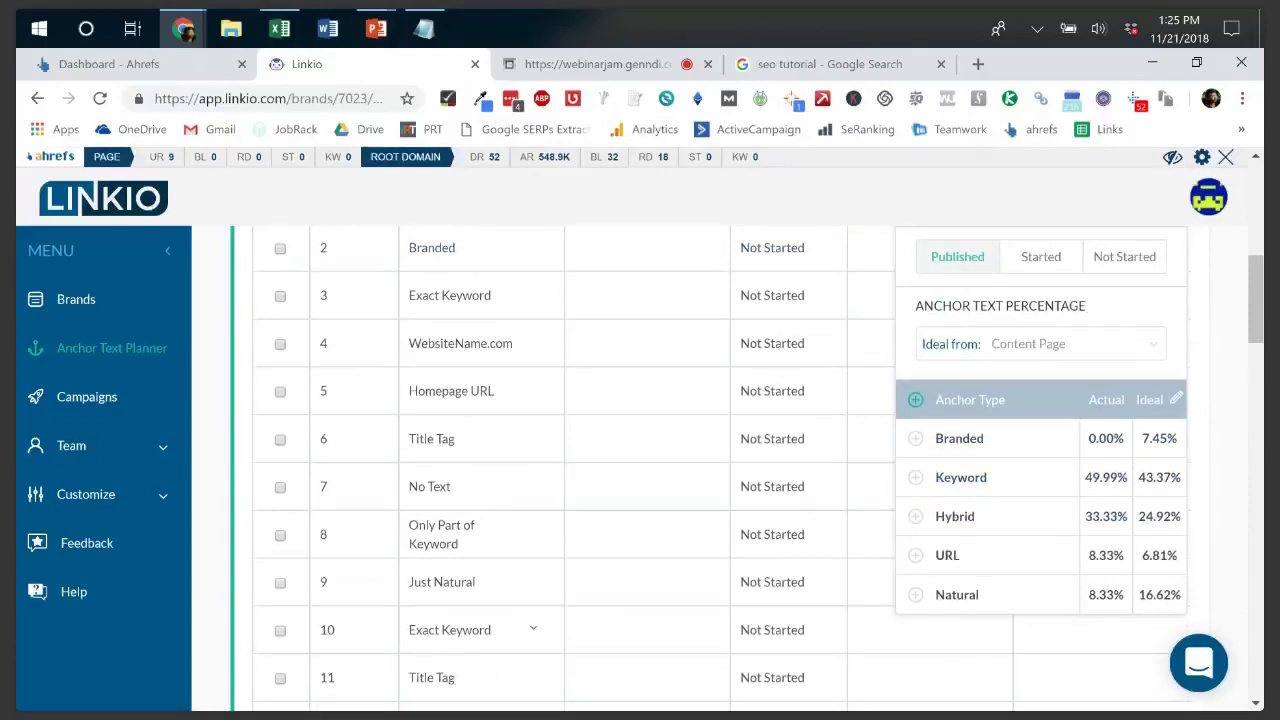
scroll(533, 626, "up", 2)
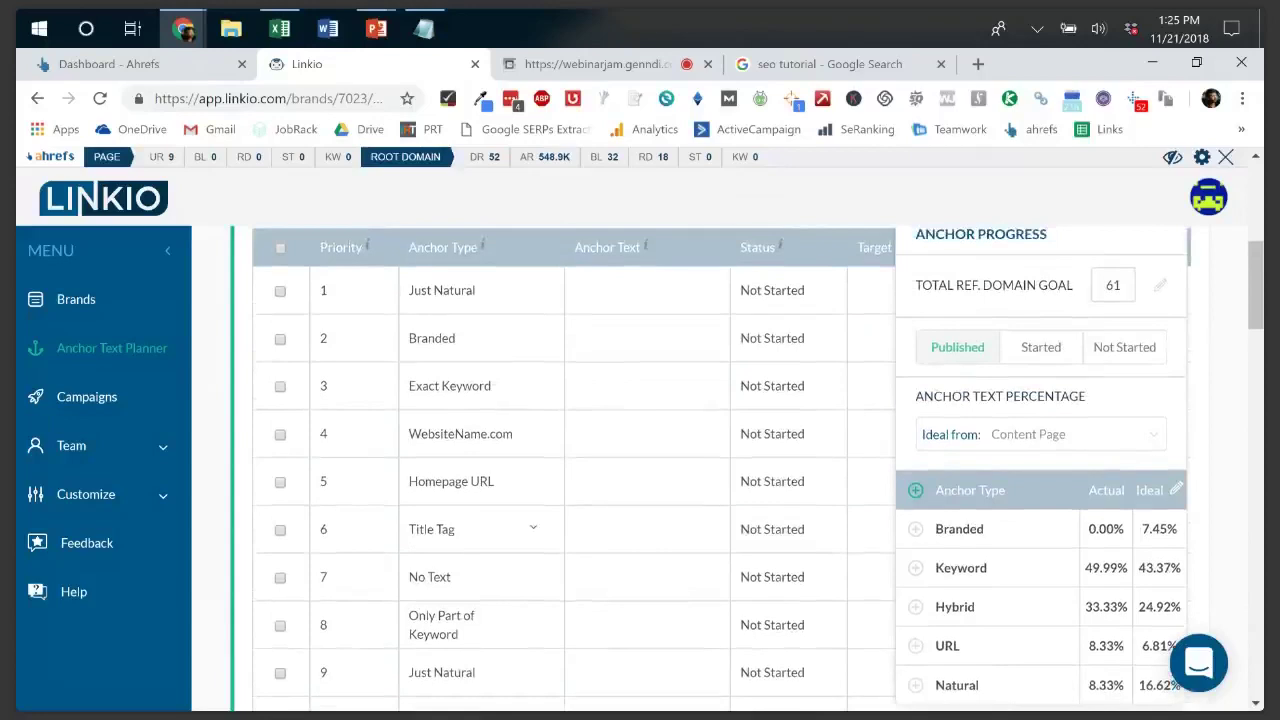
scroll(533, 529, "up", 1)
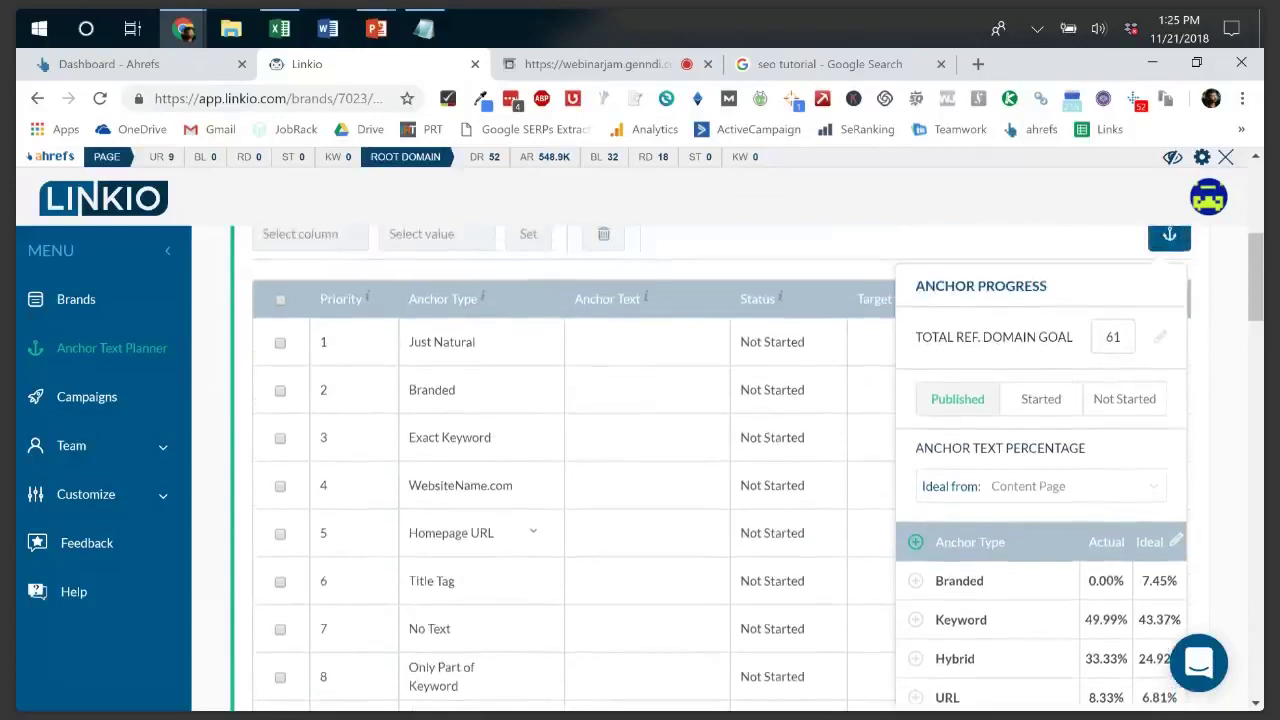
left_click(646, 341)
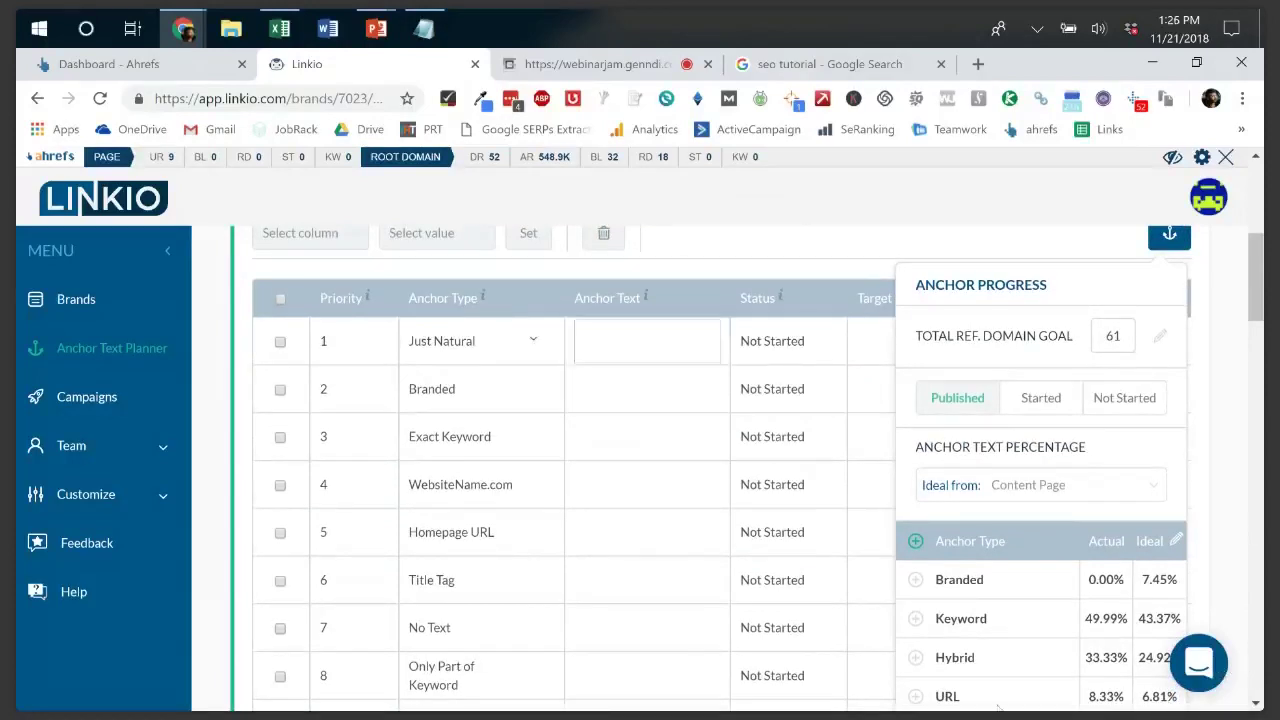
- Collapse the seo-tutorial page's details and open the OutreachMama brand's Anchor Text Planner from the brands list
scroll(998, 705, "up", 5)
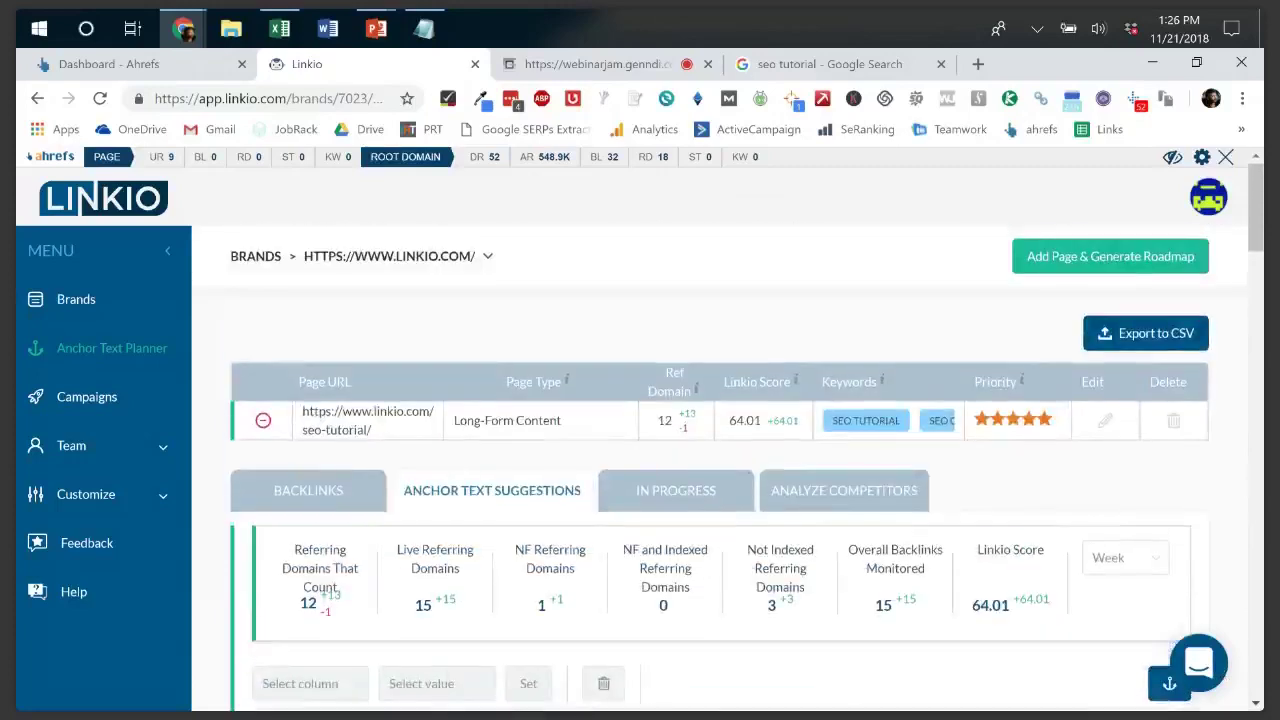
left_click(263, 420)
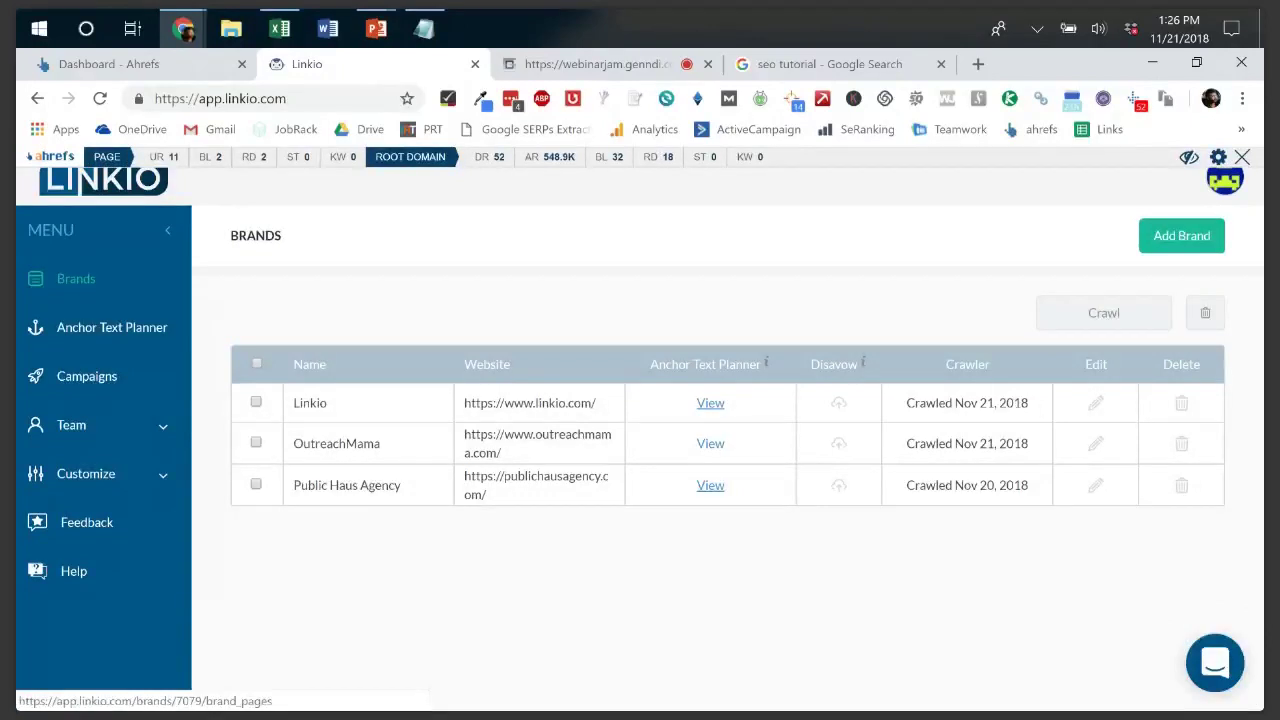
left_click(710, 443)
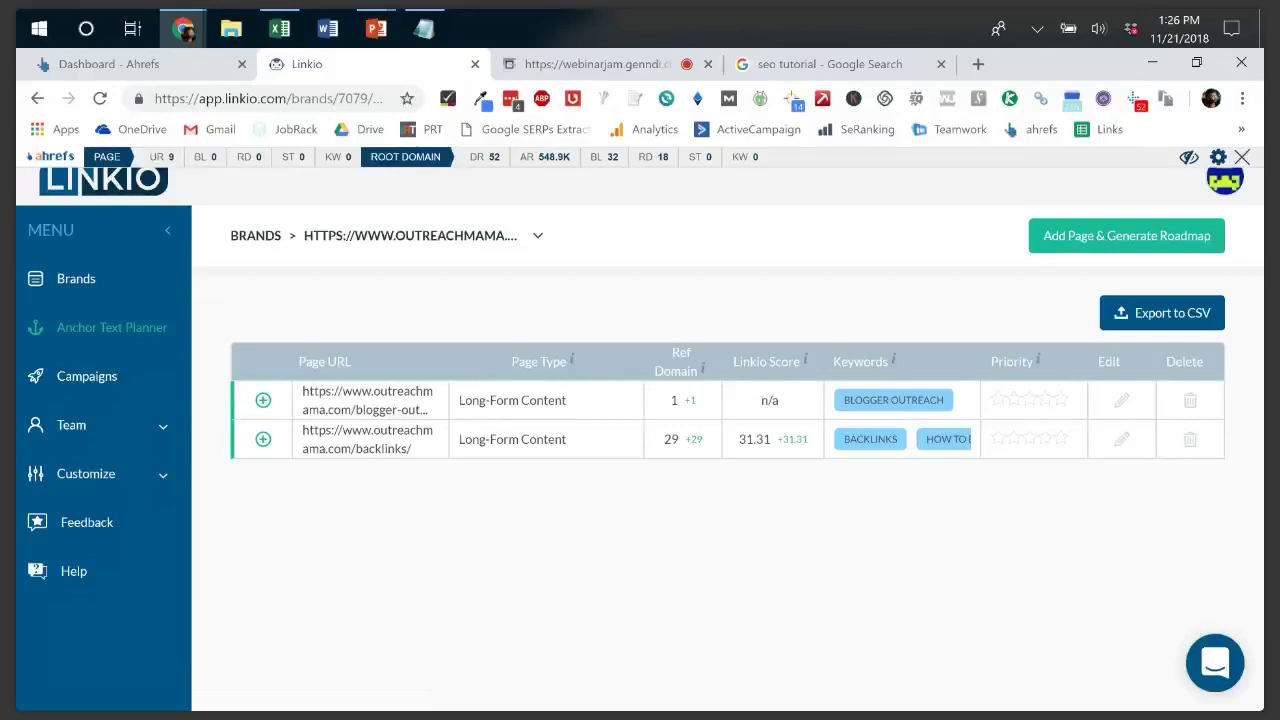
- Expand the outreachmama.com/backlinks/ page's details and compare the actual Keyword anchor percentage with the ideal one
left_click(263, 439)
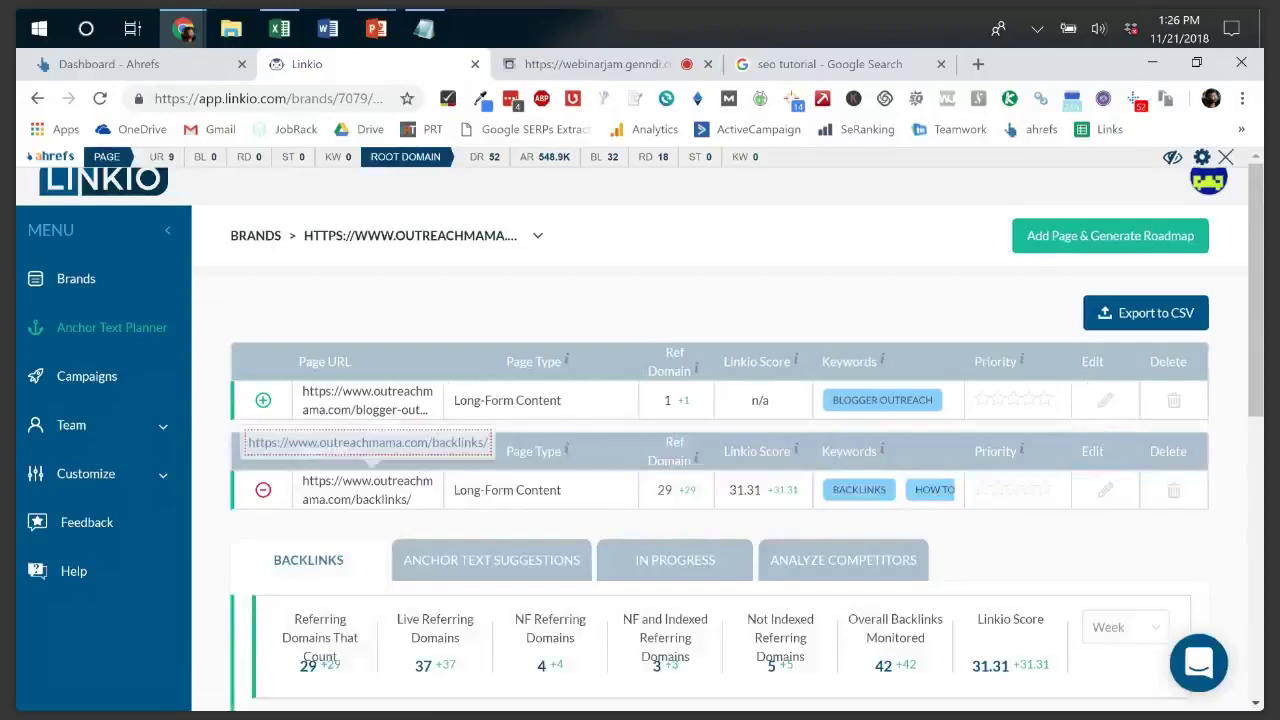
scroll(367, 440, "down", 1)
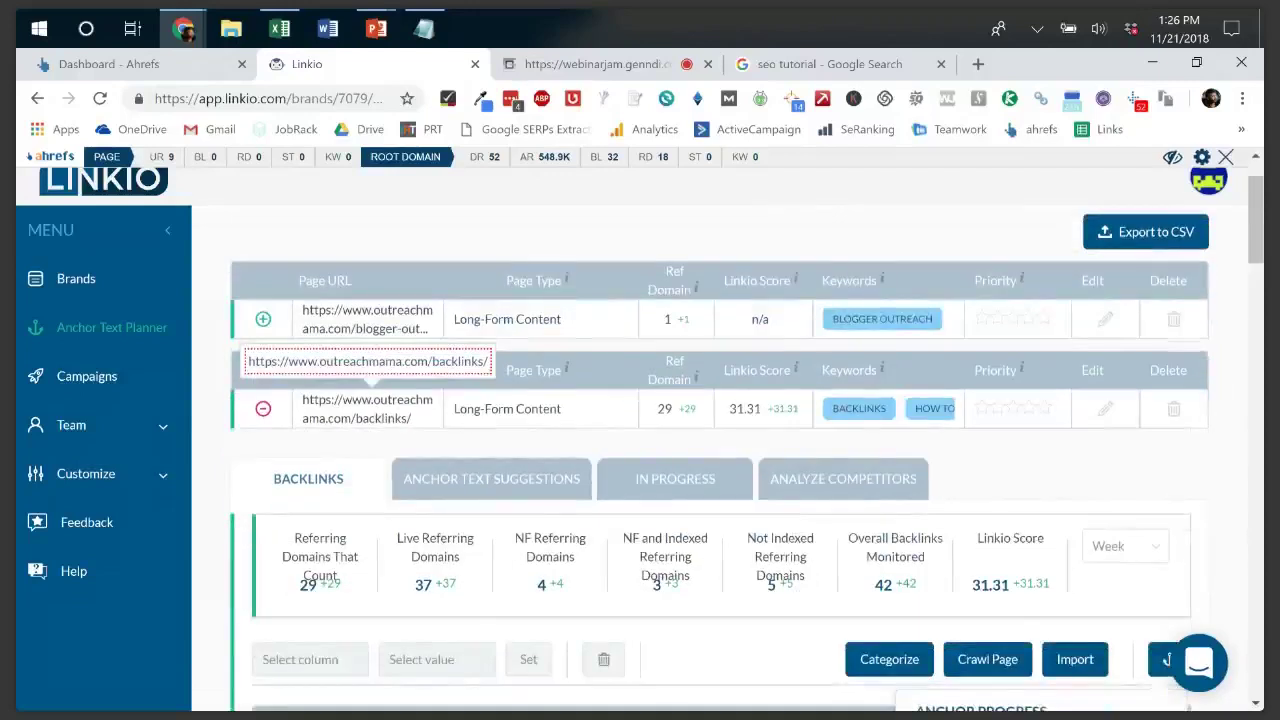
scroll(367, 440, "down", 4)
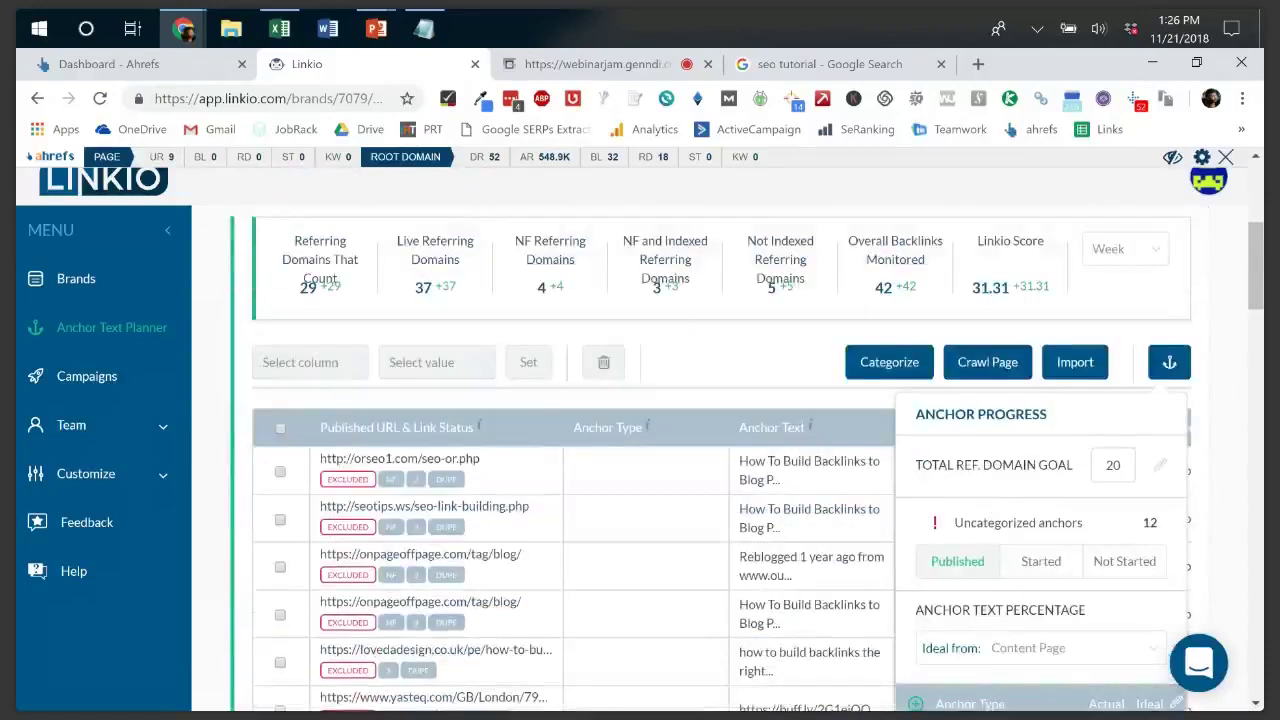
scroll(367, 440, "down", 3)
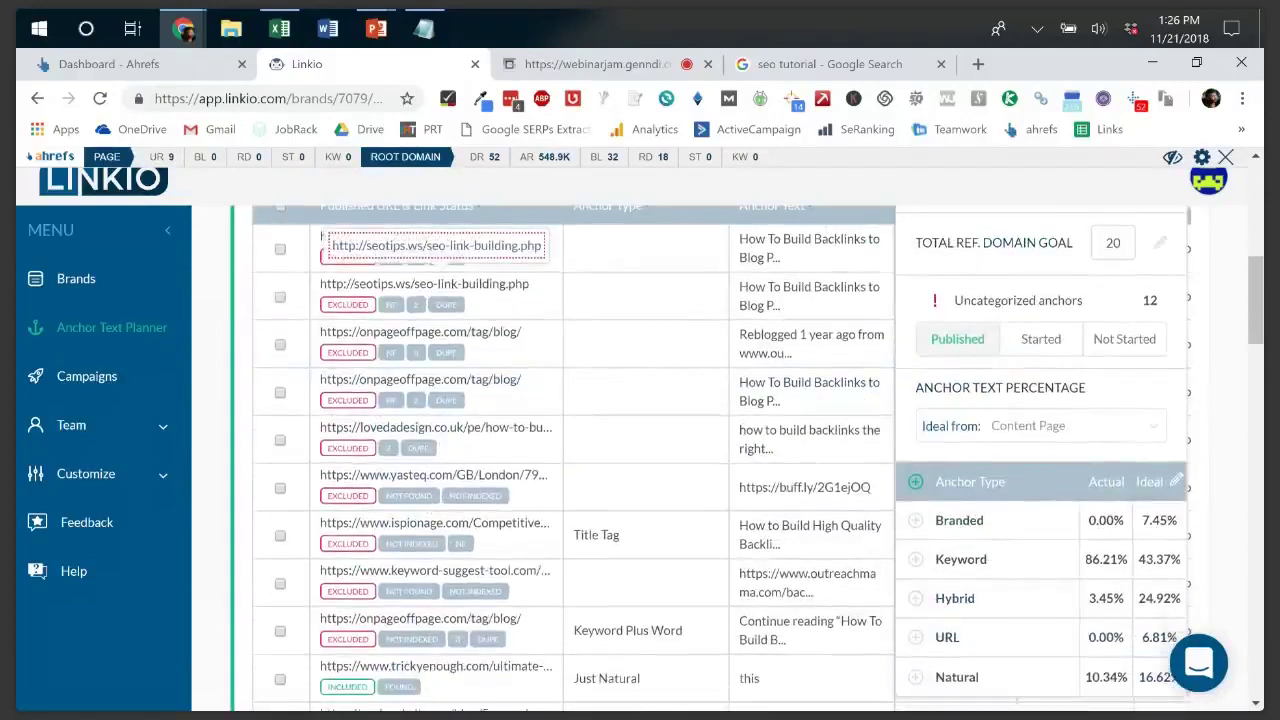
scroll(722, 450, "down", 1)
double_click(961, 473)
left_click(961, 473)
double_click(1101, 473)
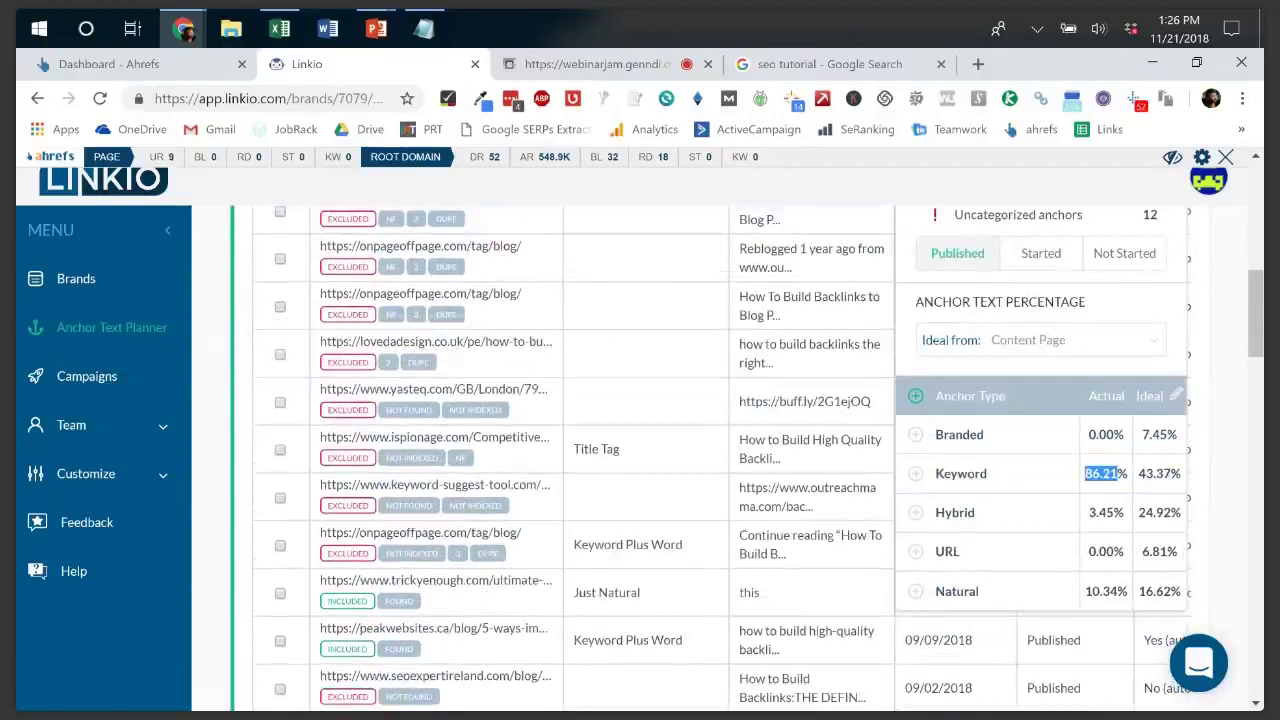
scroll(631, 553, "up", 3)
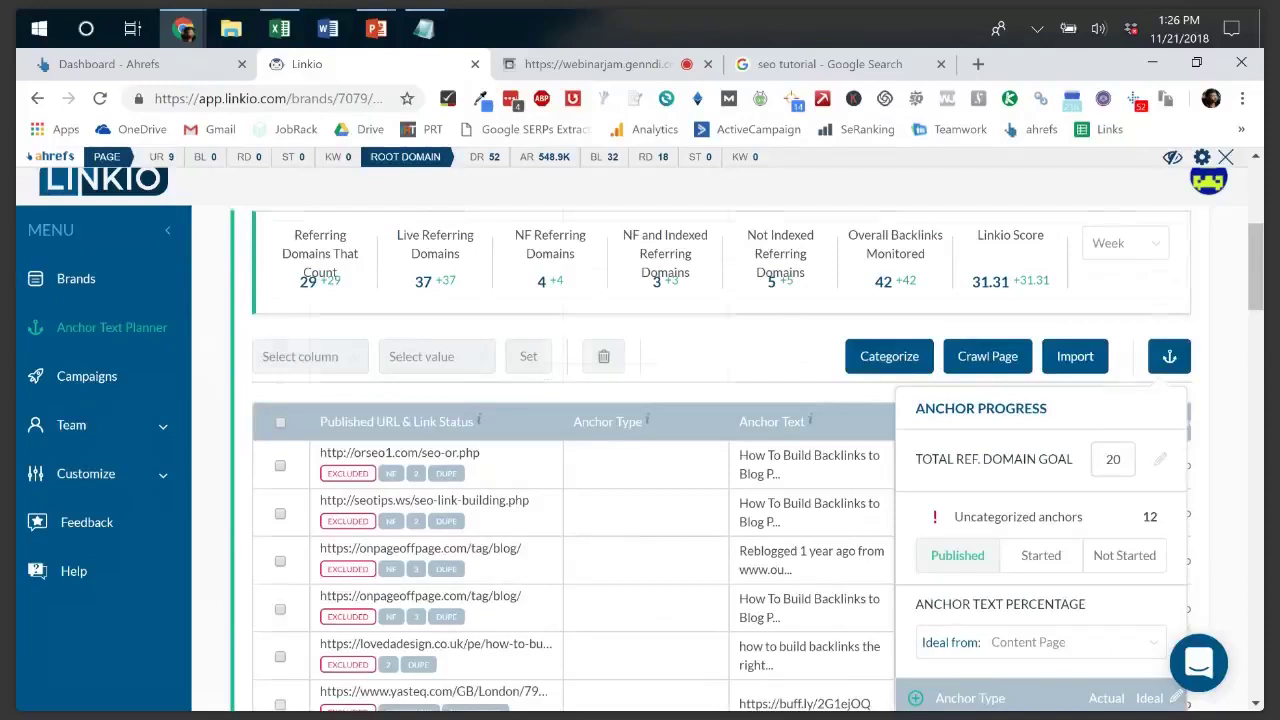
scroll(720, 458, "down", 3)
left_click_drag(1085, 507, 1111, 507)
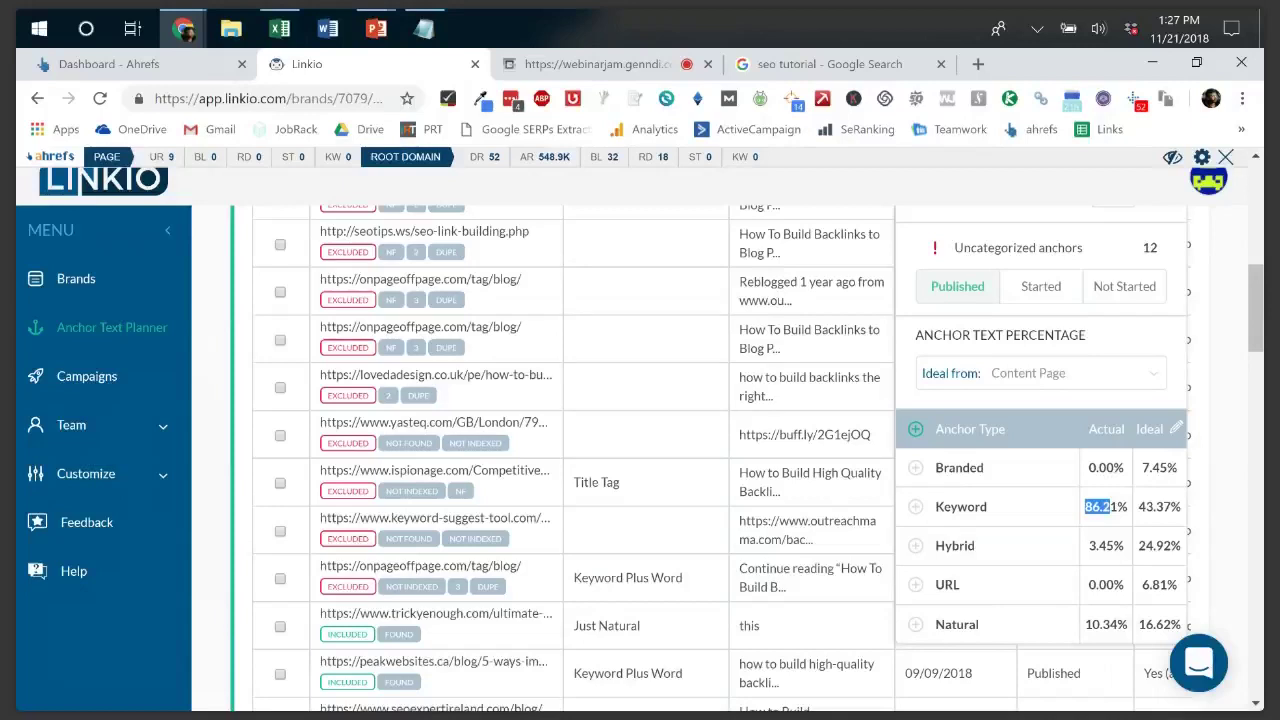
left_click(1105, 507)
- Open the page's competitor analysis and compare the competitors' anchor text percentages and averages with OutreachMama's
scroll(720, 458, "up", 4)
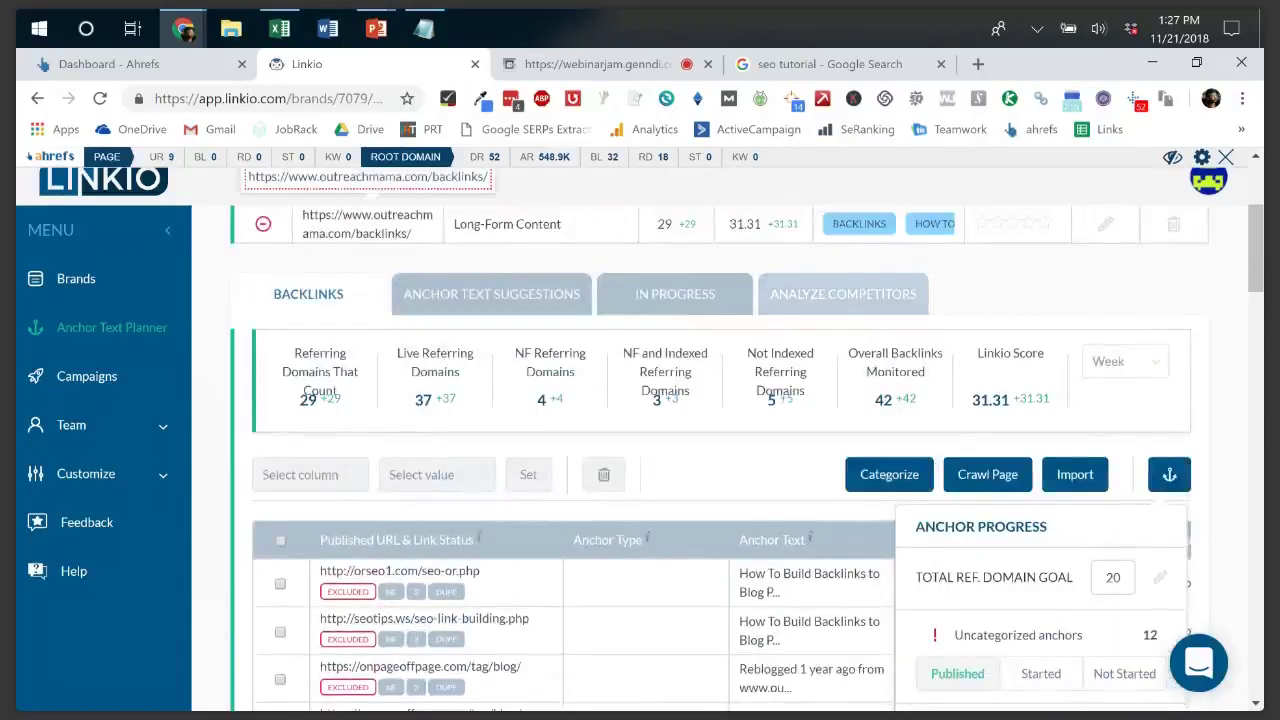
left_click(843, 293)
scroll(843, 293, "down", 1)
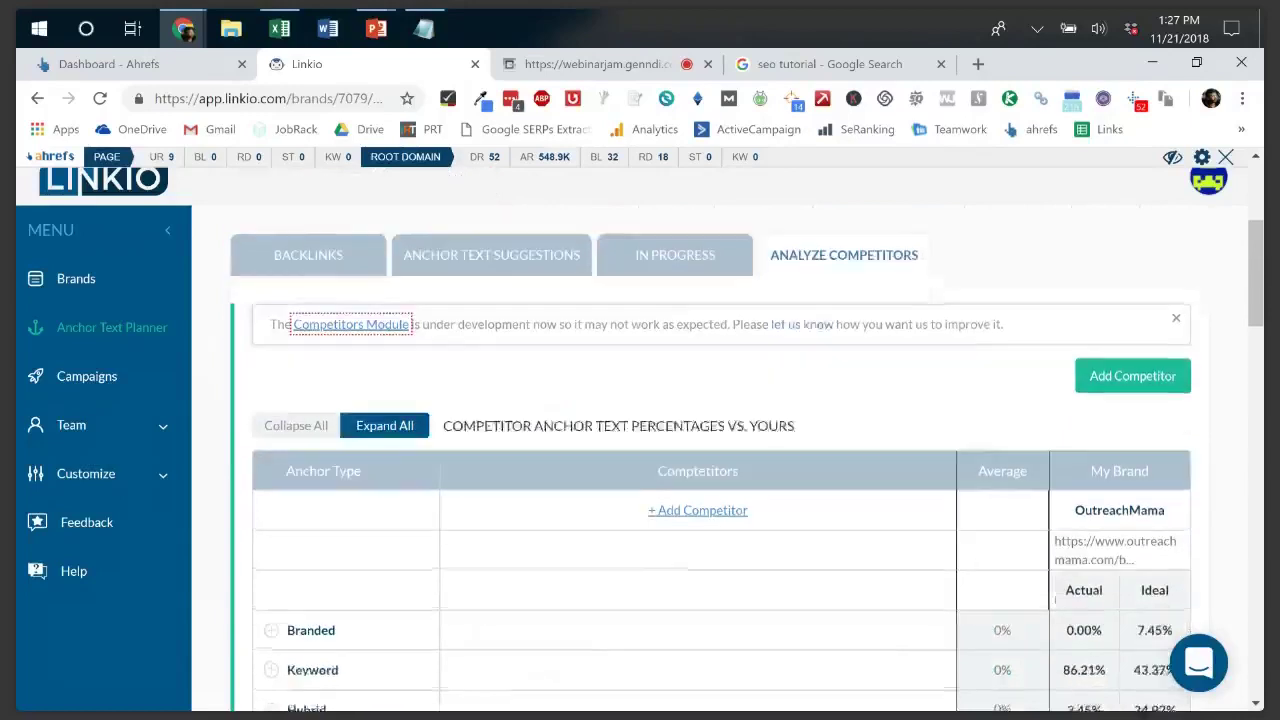
scroll(802, 236, "down", 1)
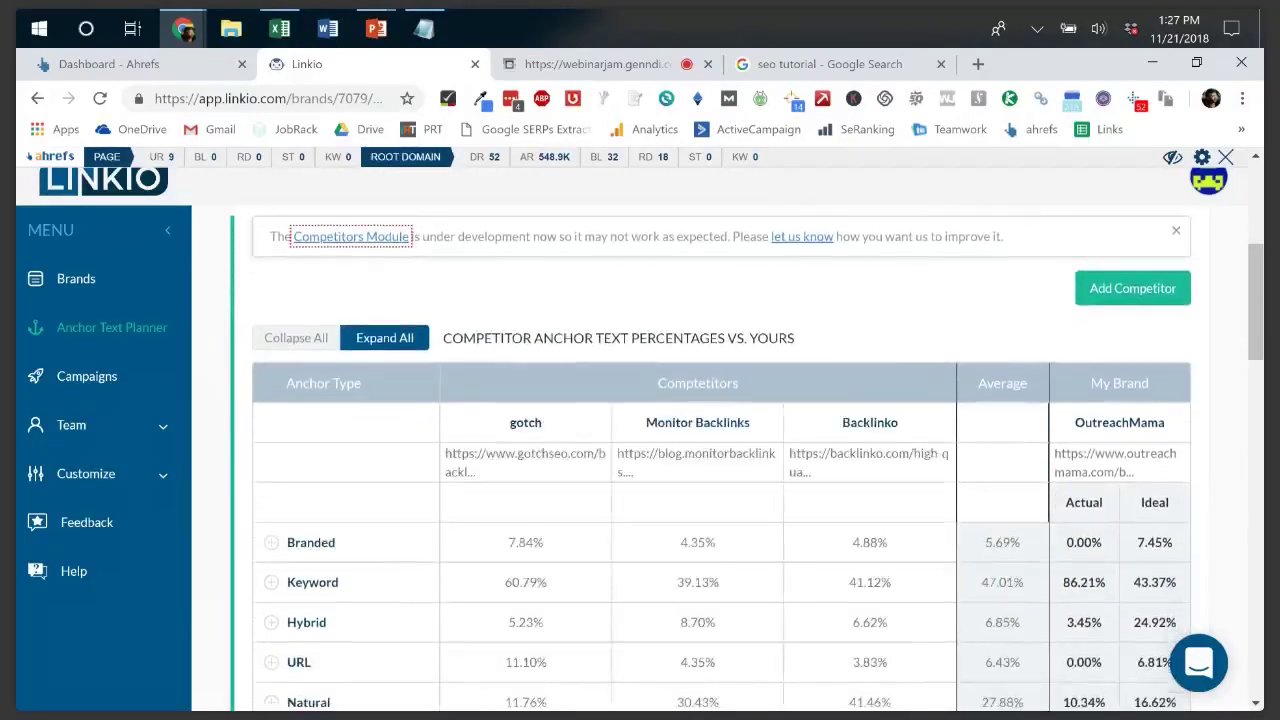
scroll(722, 458, "down", 2)
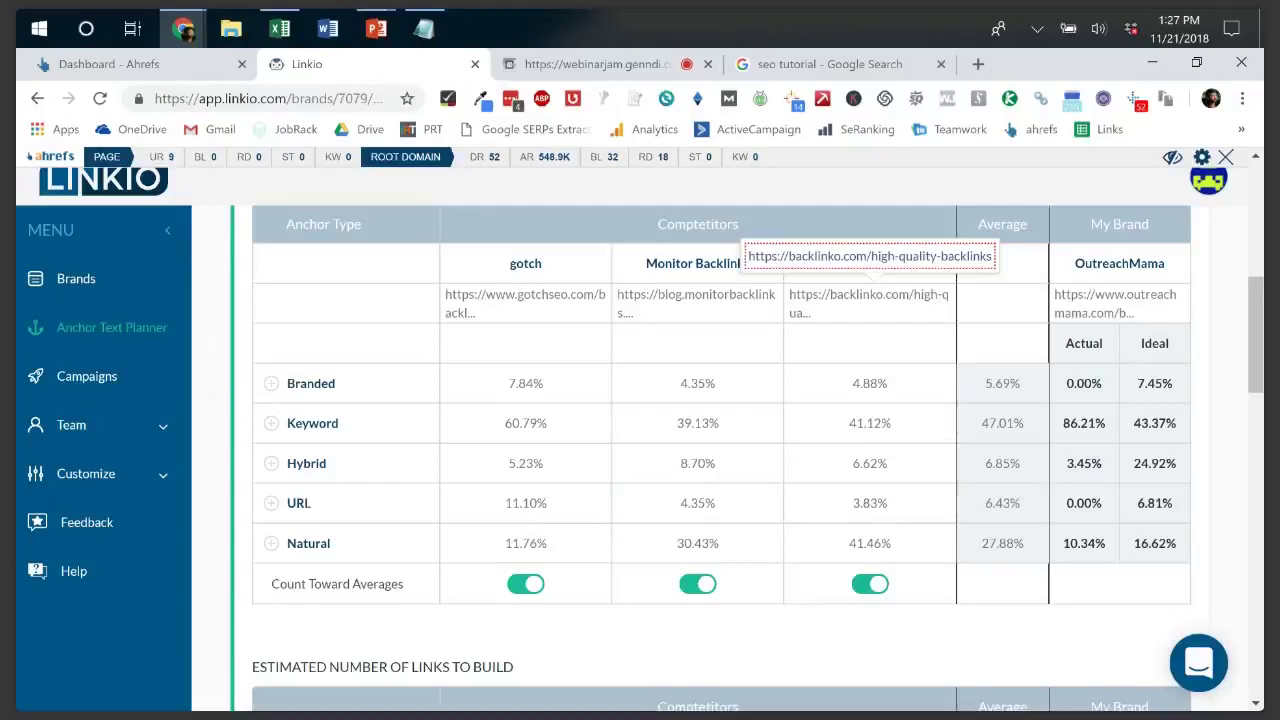
scroll(722, 459, "down", 1)
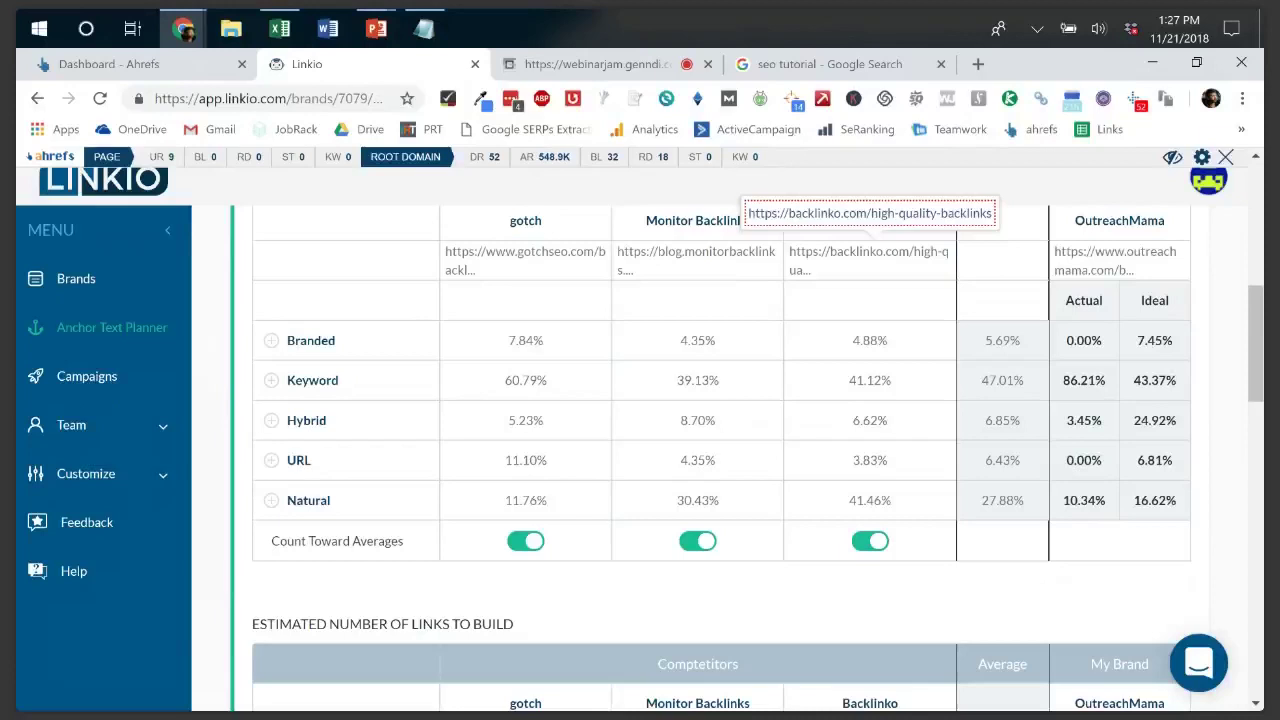
left_click_drag(985, 340, 1020, 340)
left_click(1002, 340)
scroll(720, 440, "down", 1)
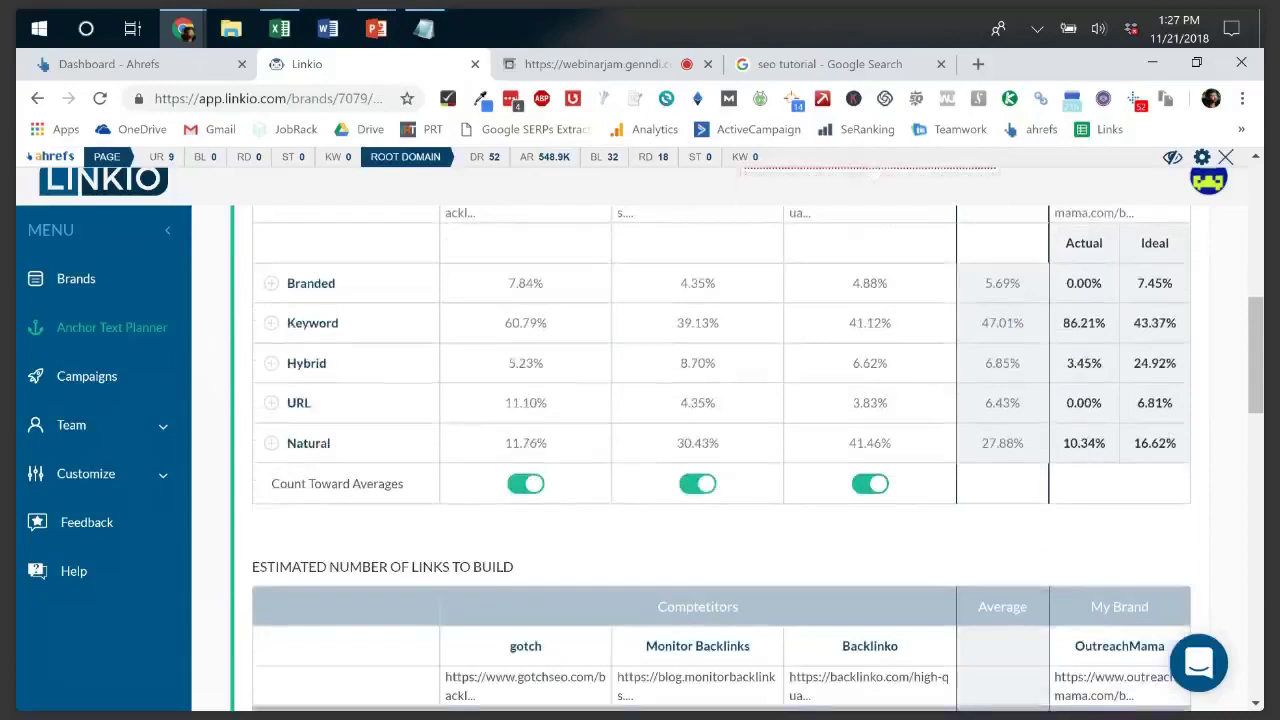
- Review the competitors' metrics in the estimated links table and exclude Monitor Backlinks and Backlinko from the averages
scroll(720, 460, "down", 4)
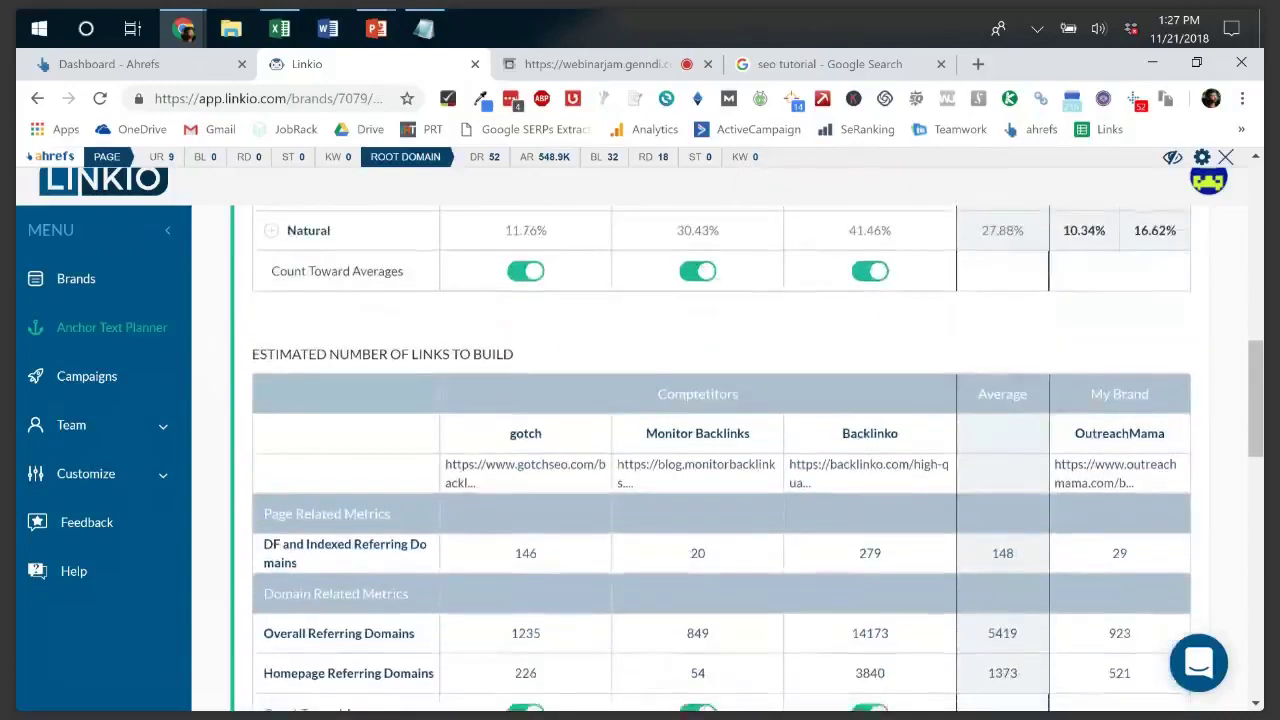
scroll(700, 300, "up", 1)
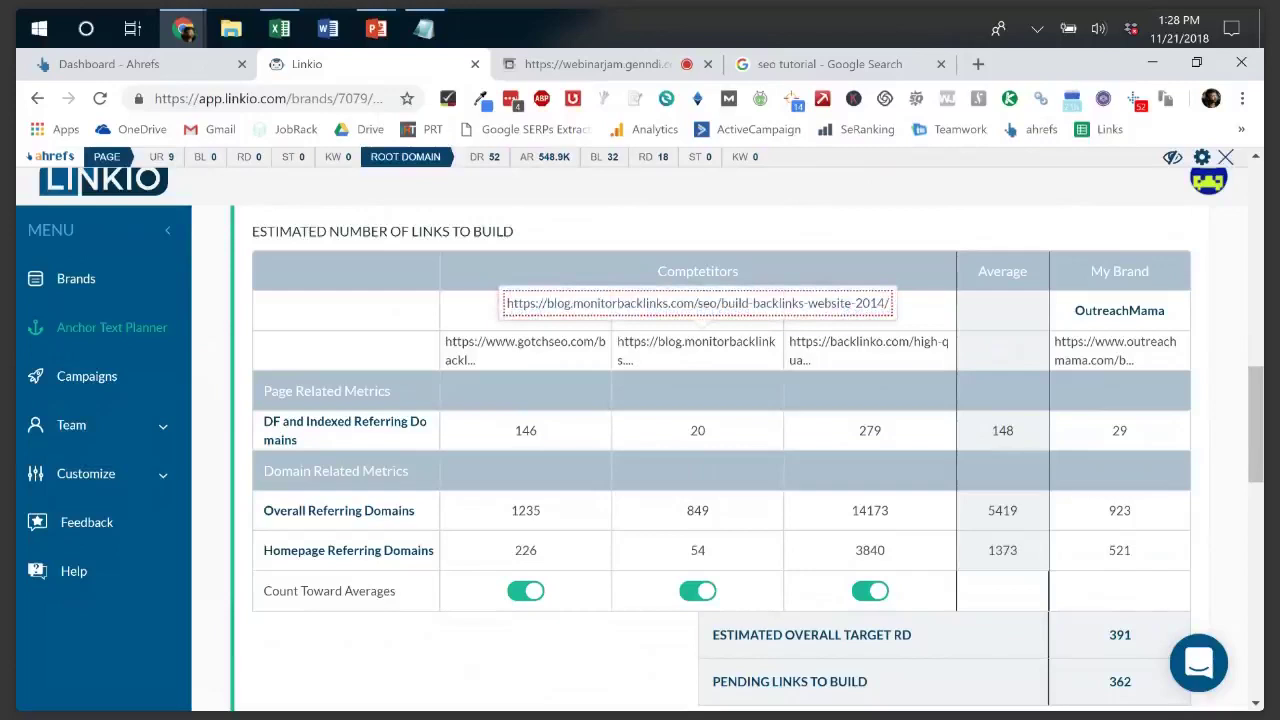
left_click_drag(634, 360, 628, 341)
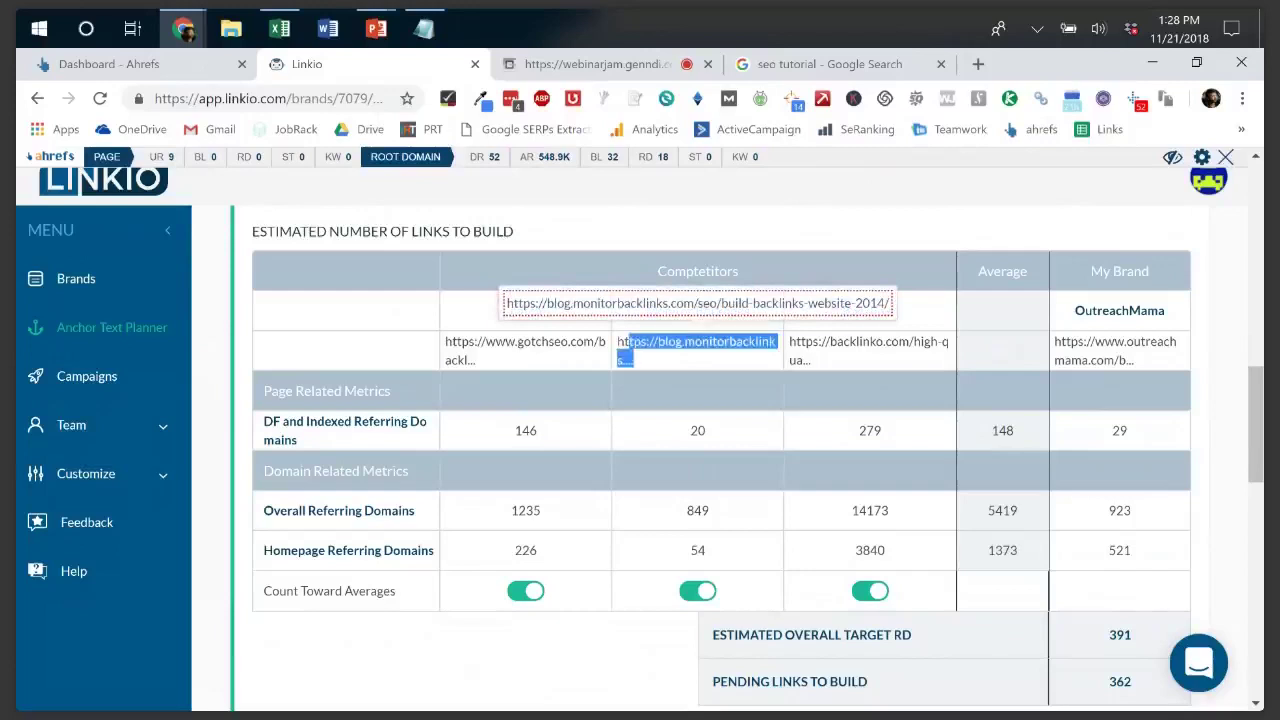
double_click(697, 550)
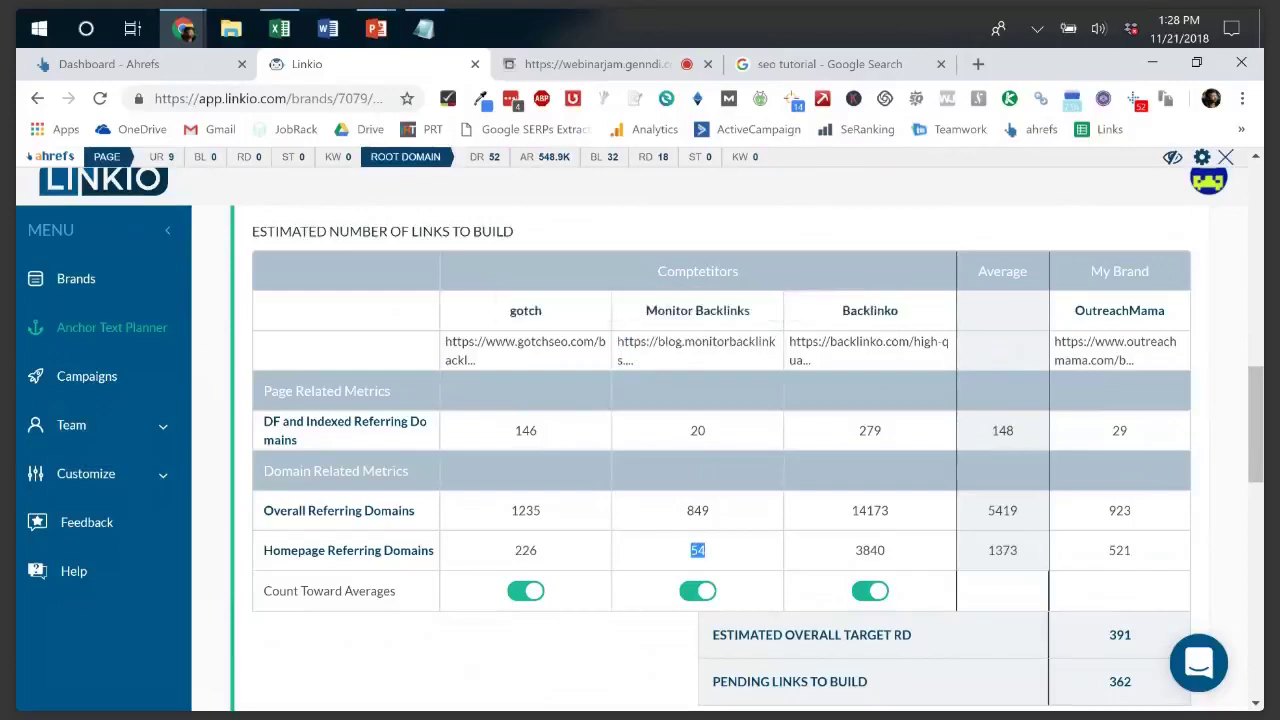
left_click(697, 591)
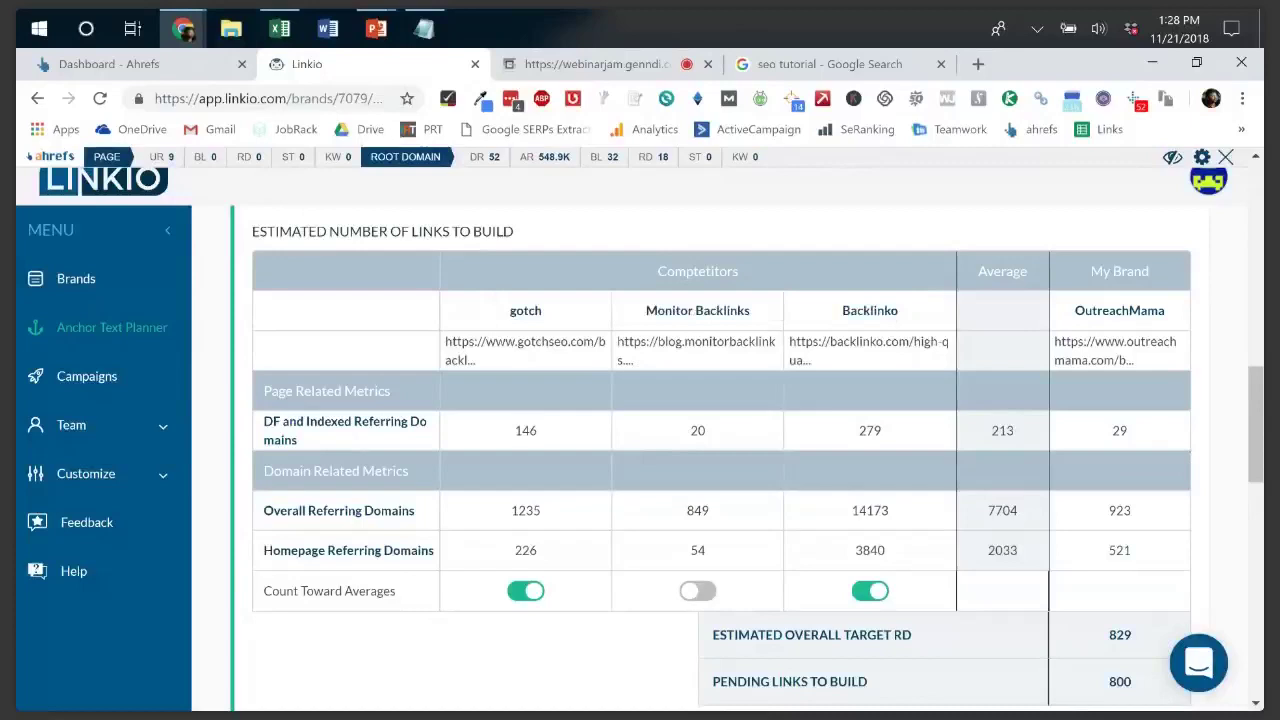
left_click(870, 591)
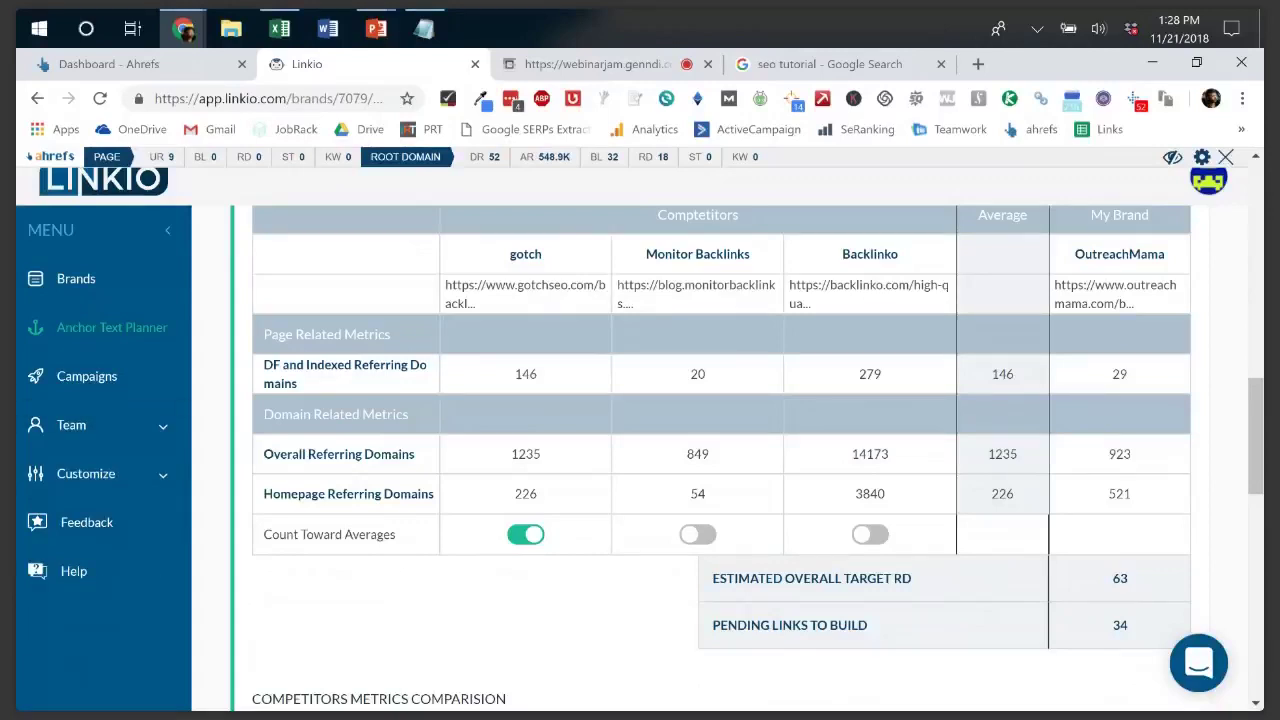
- Look over the estimated target and pending links and the competitors metrics comparison, and return to the start of the analysis
scroll(720, 458, "down", 1)
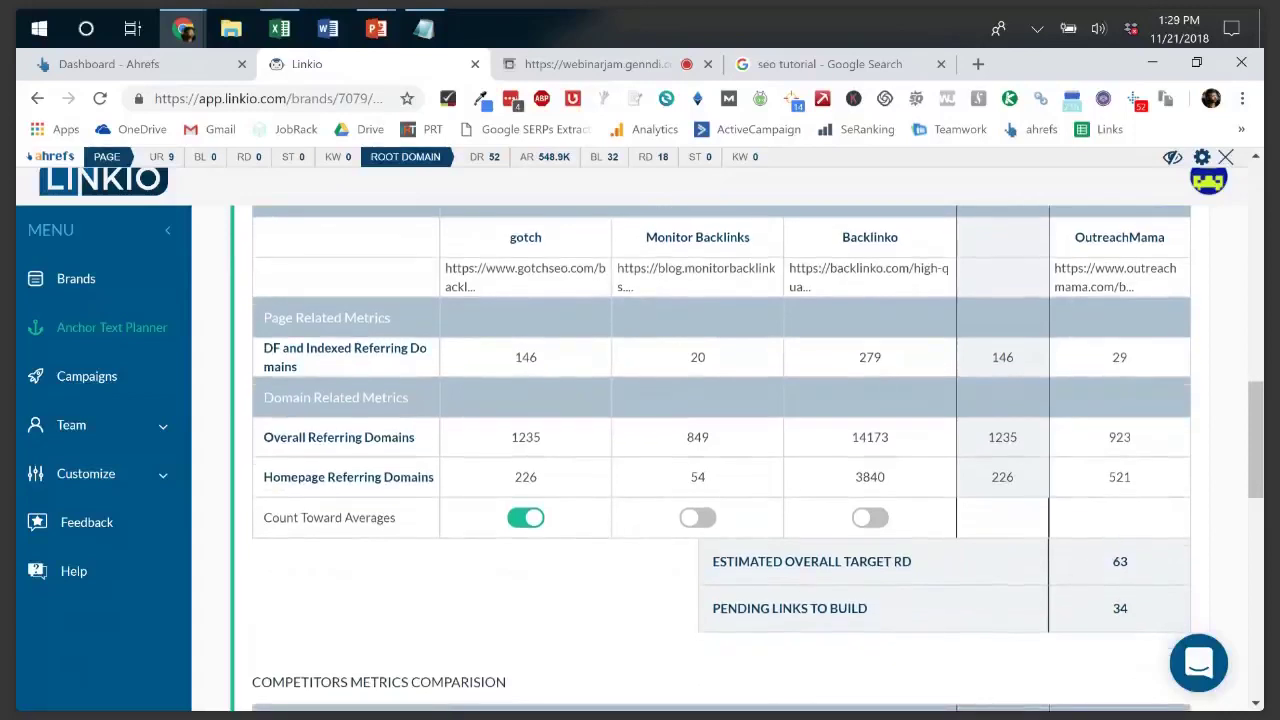
scroll(720, 458, "down", 3)
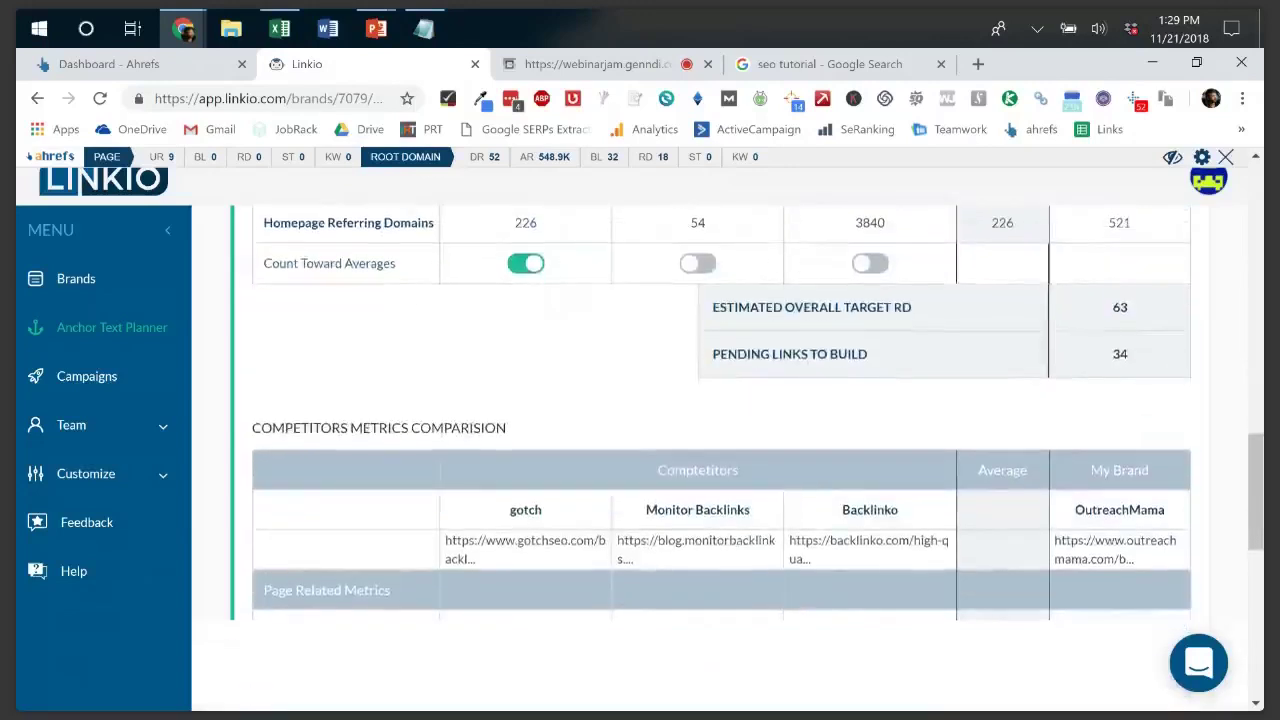
scroll(720, 458, "down", 4)
scroll(720, 458, "up", 12)
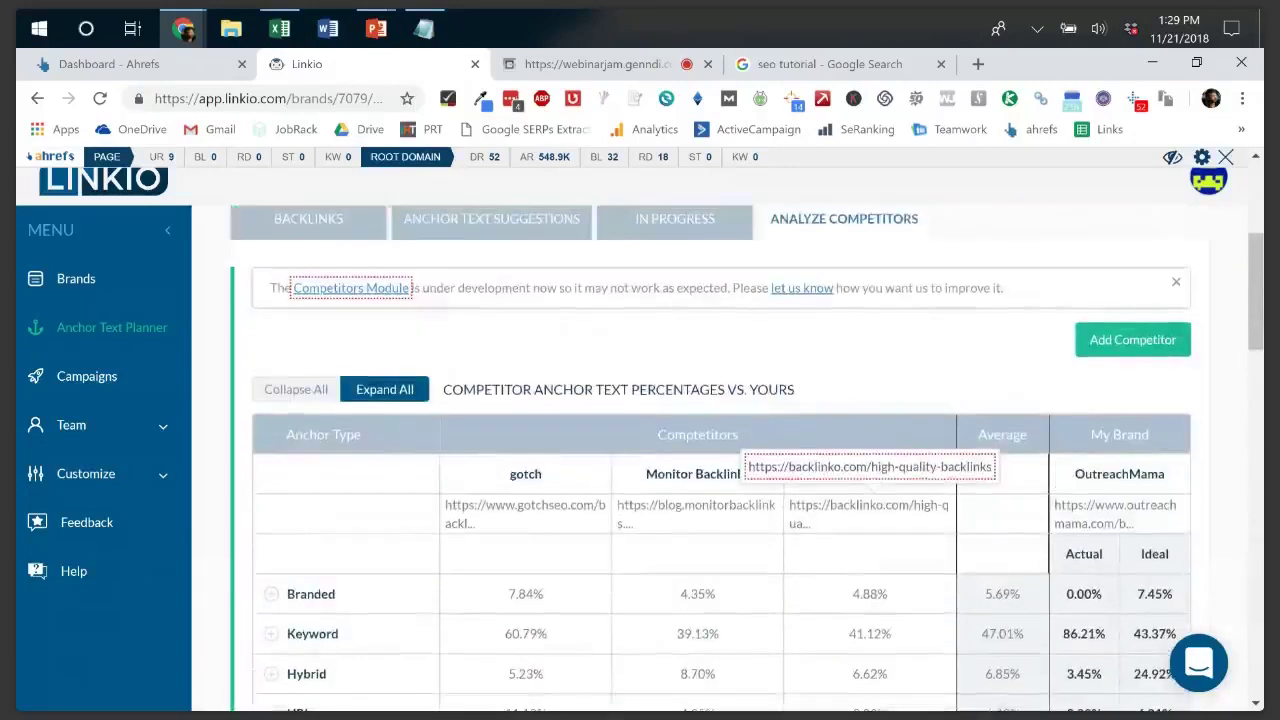
scroll(720, 458, "up", 2)
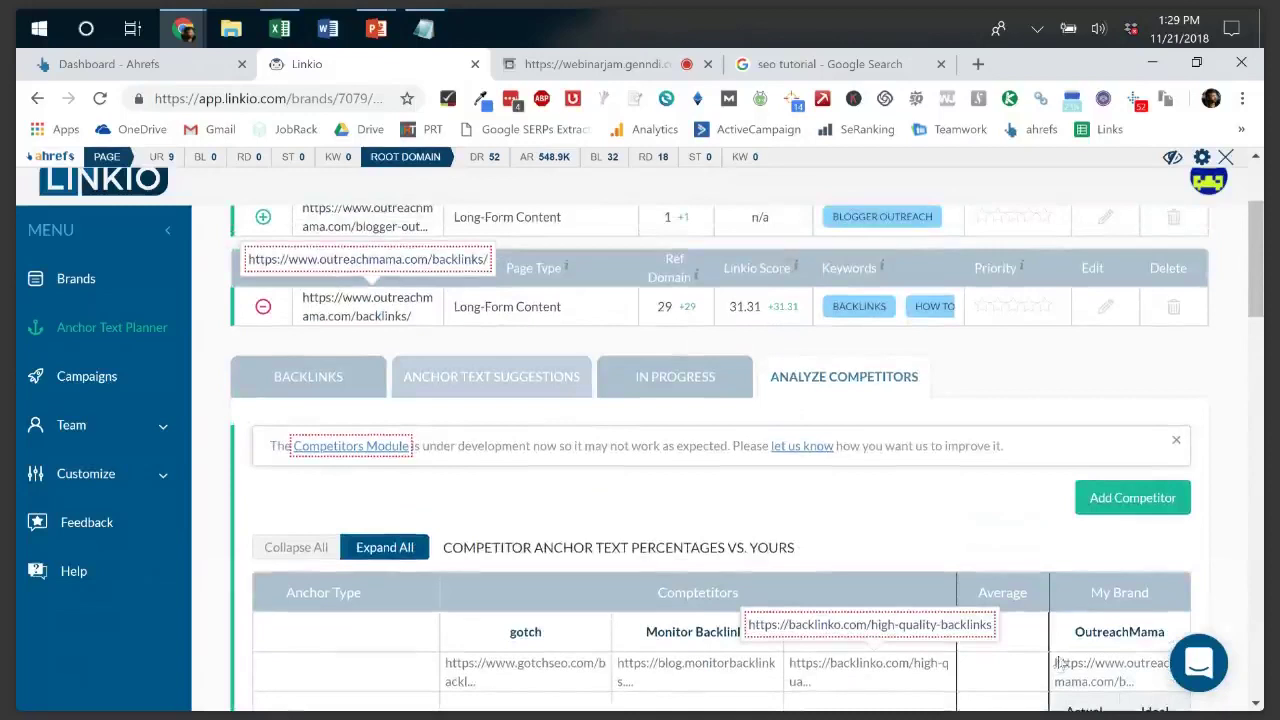
- Open the backlinks page's anchor text suggestions and set its total referring domain goal to 60
left_click(491, 376)
scroll(1200, 478, "down", 2)
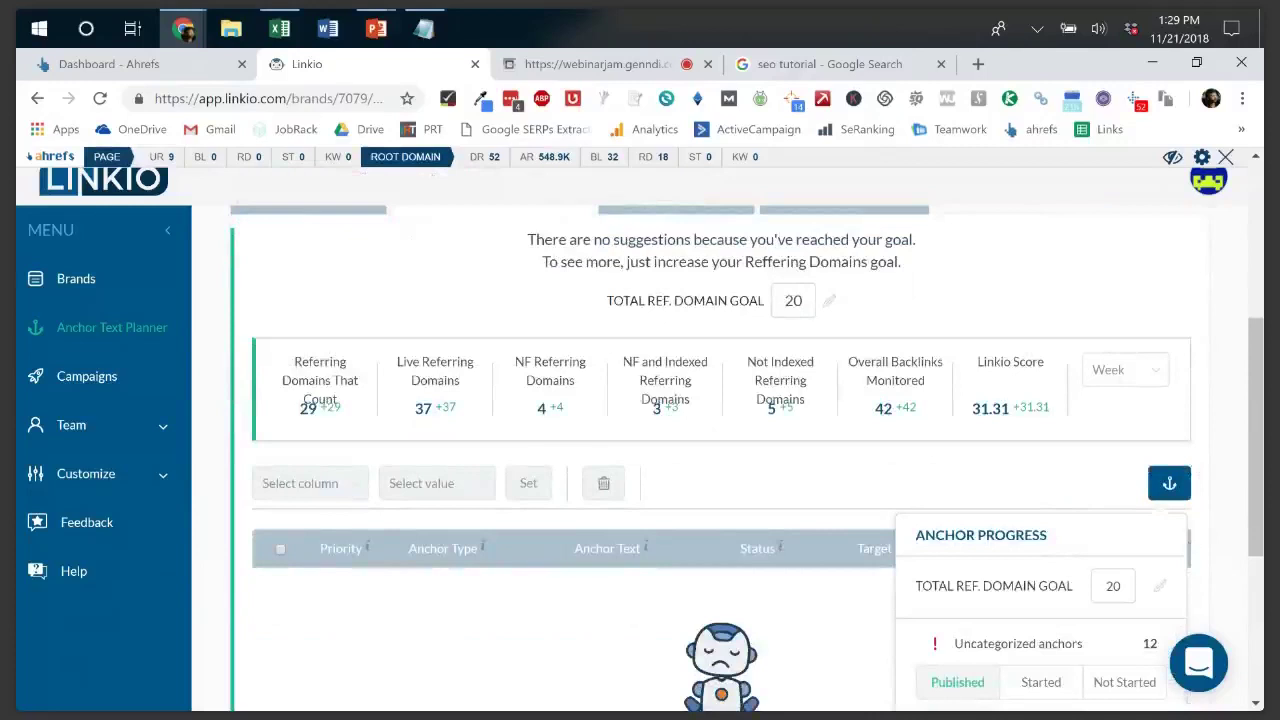
left_click(829, 300)
key("BackSpace")
type("1")
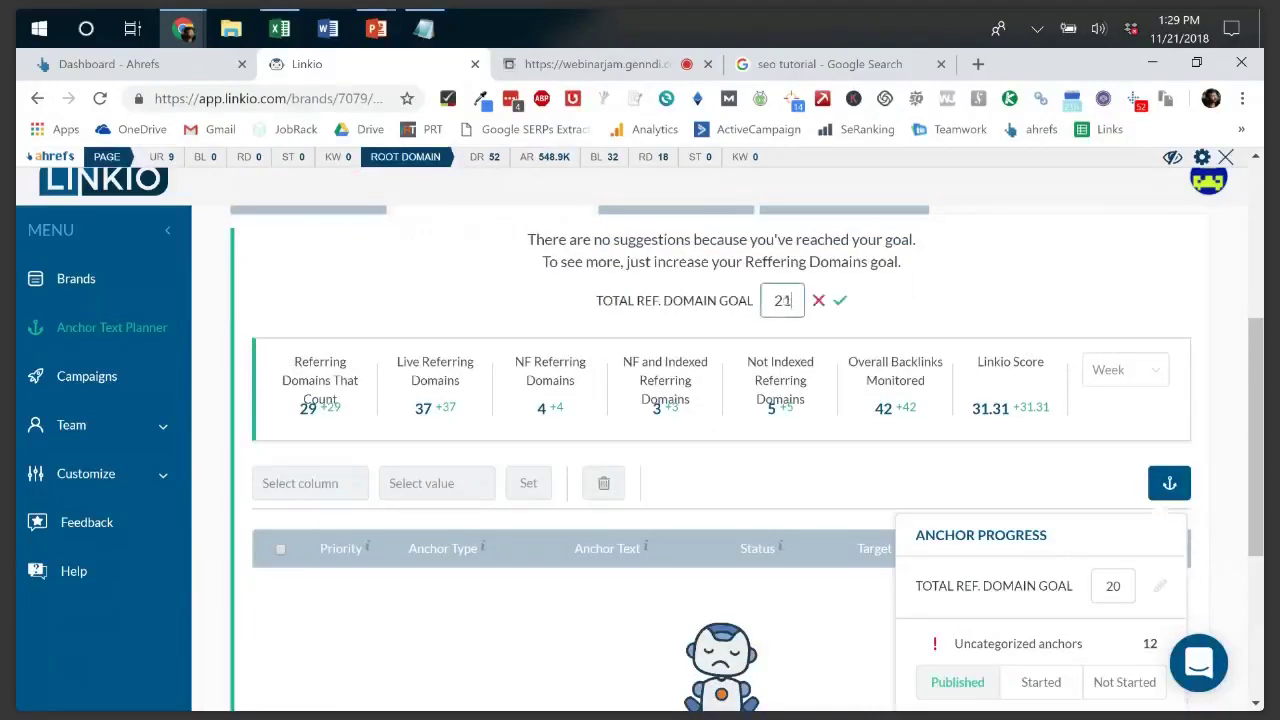
key("ctrl+a")
type("60")
key("Return")
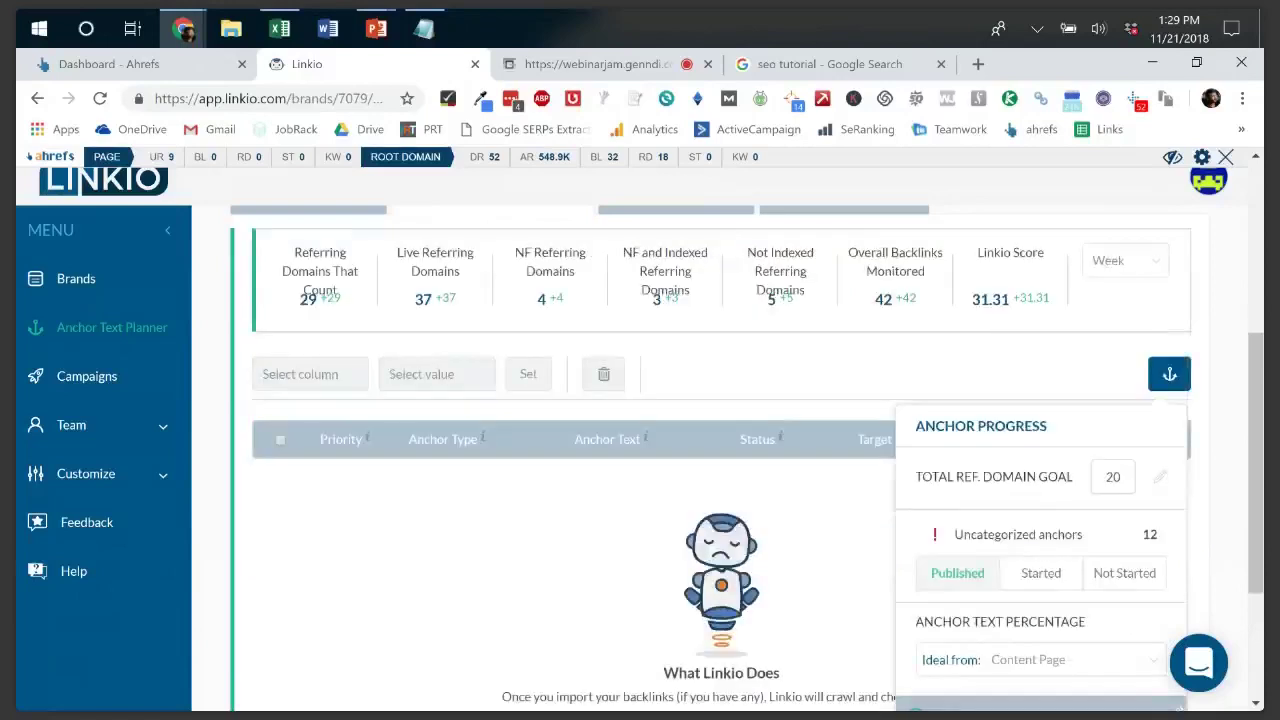
- Reopen the anchor text suggestions and look through the whole newly generated list, returning to its beginning
scroll(647, 681, "up", 3)
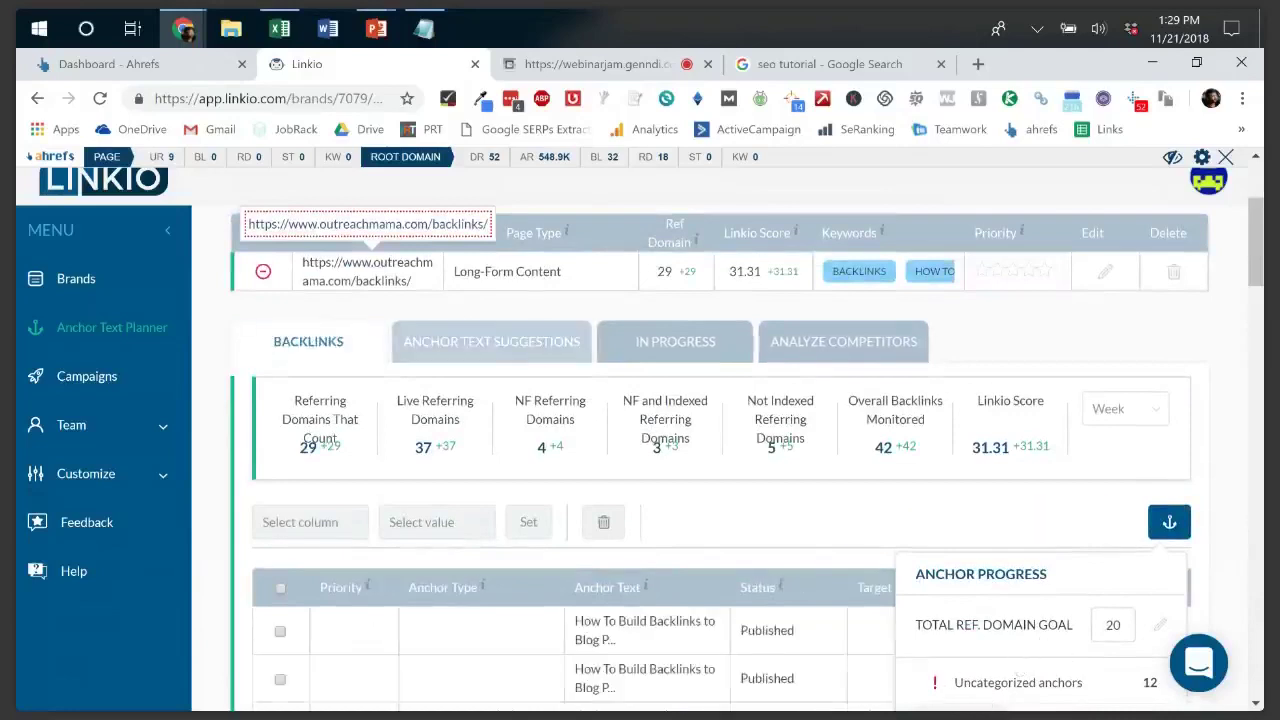
left_click(491, 341)
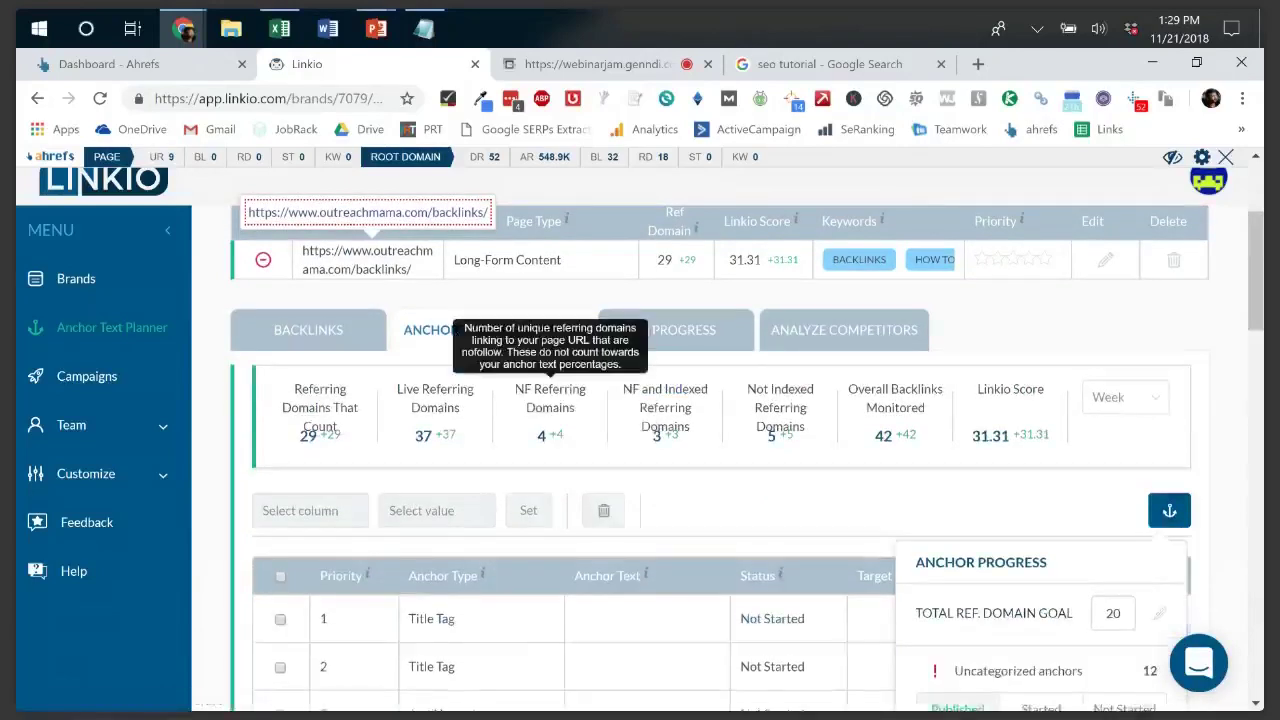
scroll(440, 420, "down", 5)
scroll(720, 460, "down", 10)
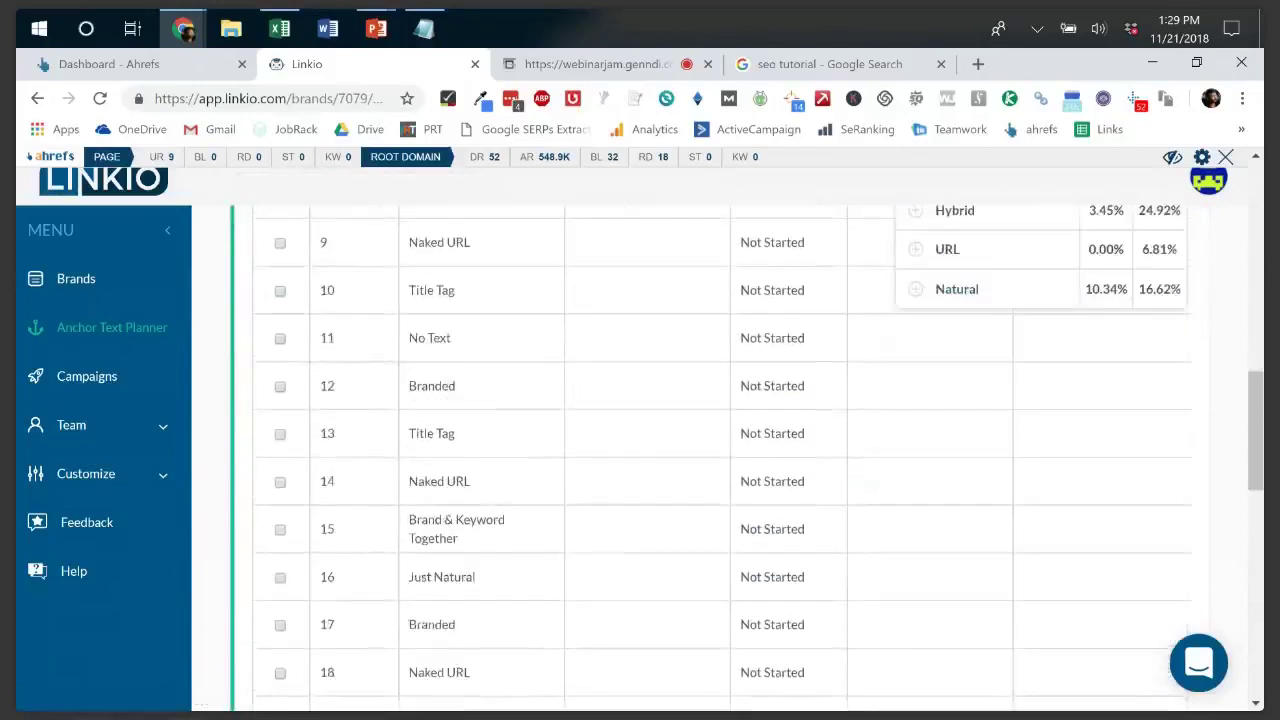
scroll(720, 460, "down", 3)
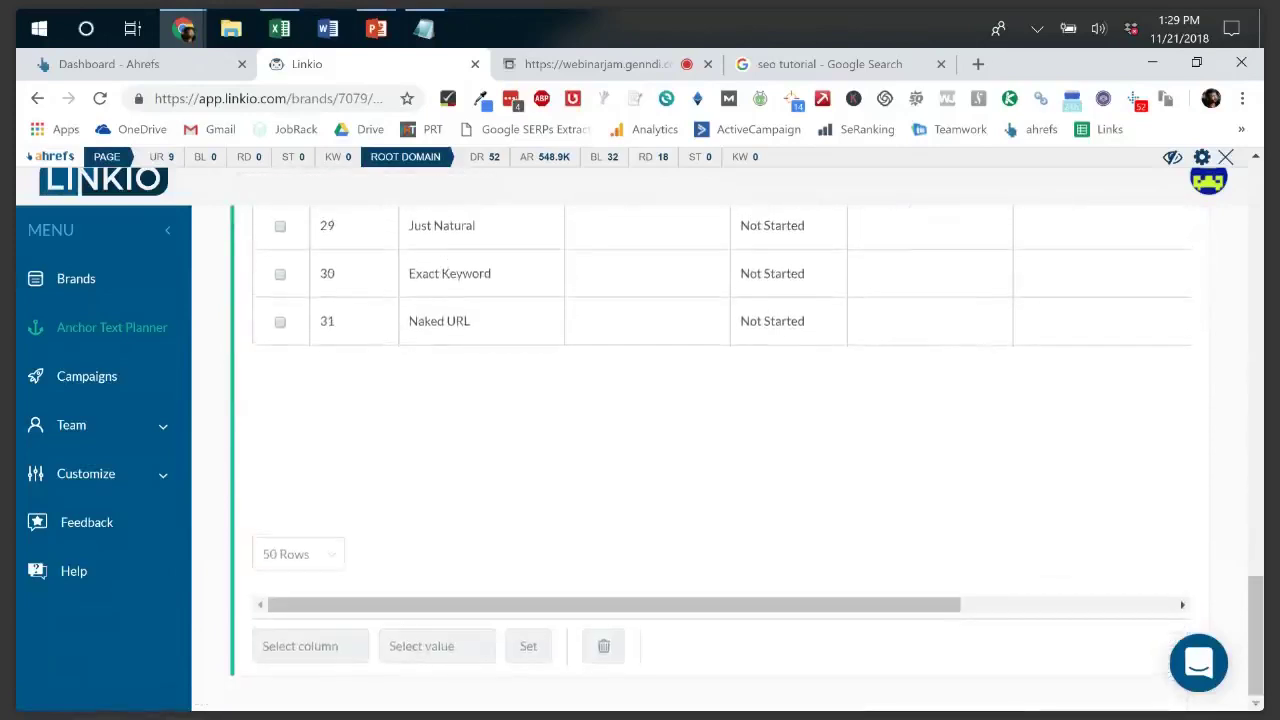
scroll(720, 460, "up", 8)
scroll(720, 460, "up", 6)
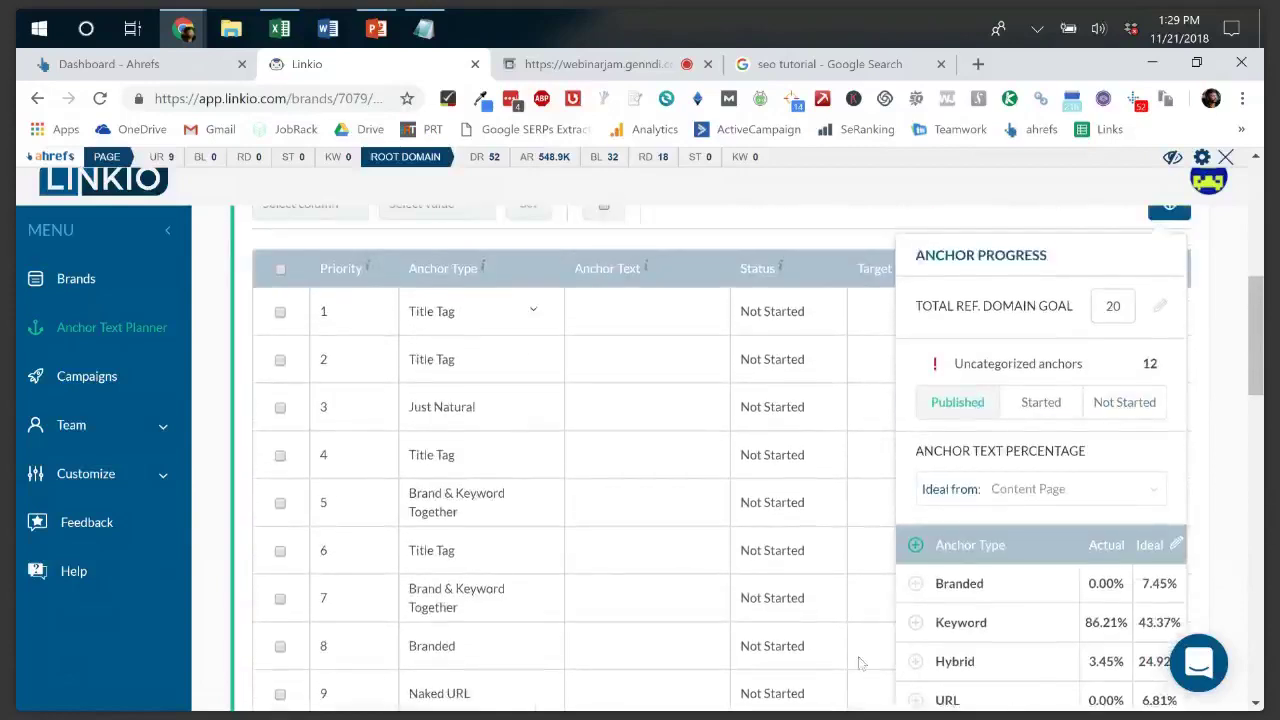
- Compare the suggested anchor types with the actual and ideal percentages down to the last suggestion
scroll(720, 460, "down", 4)
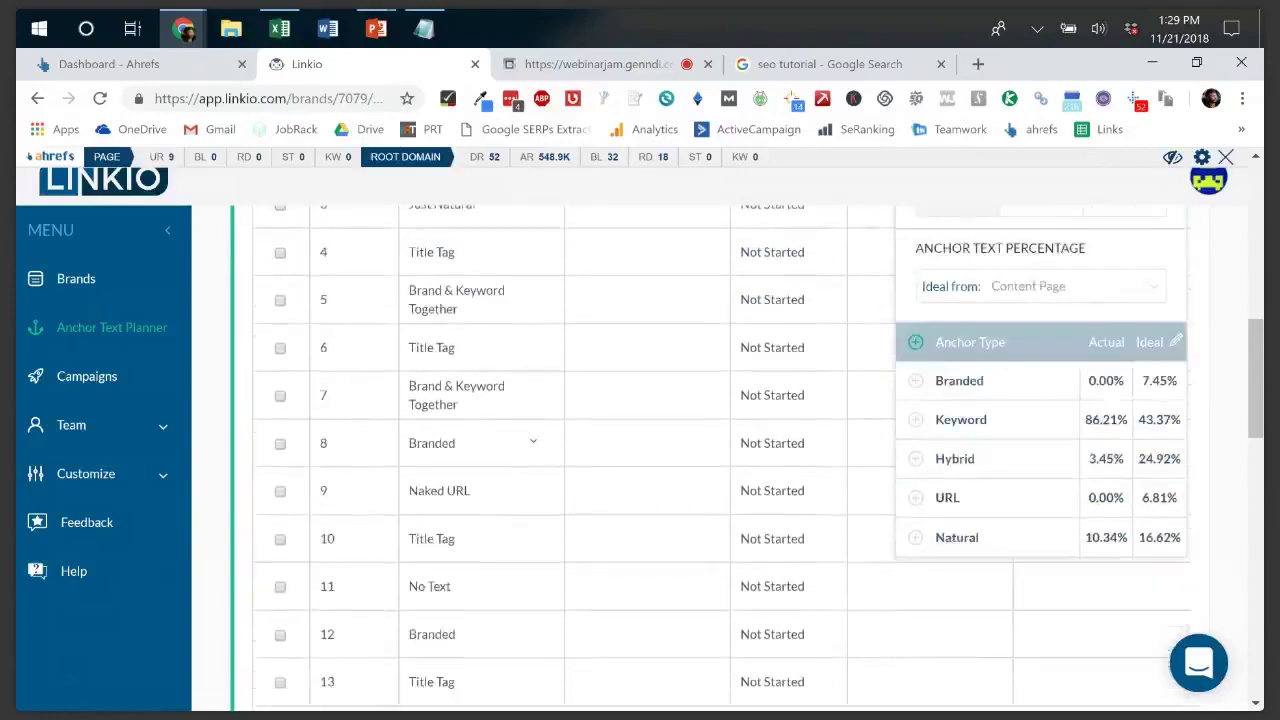
scroll(720, 460, "down", 4)
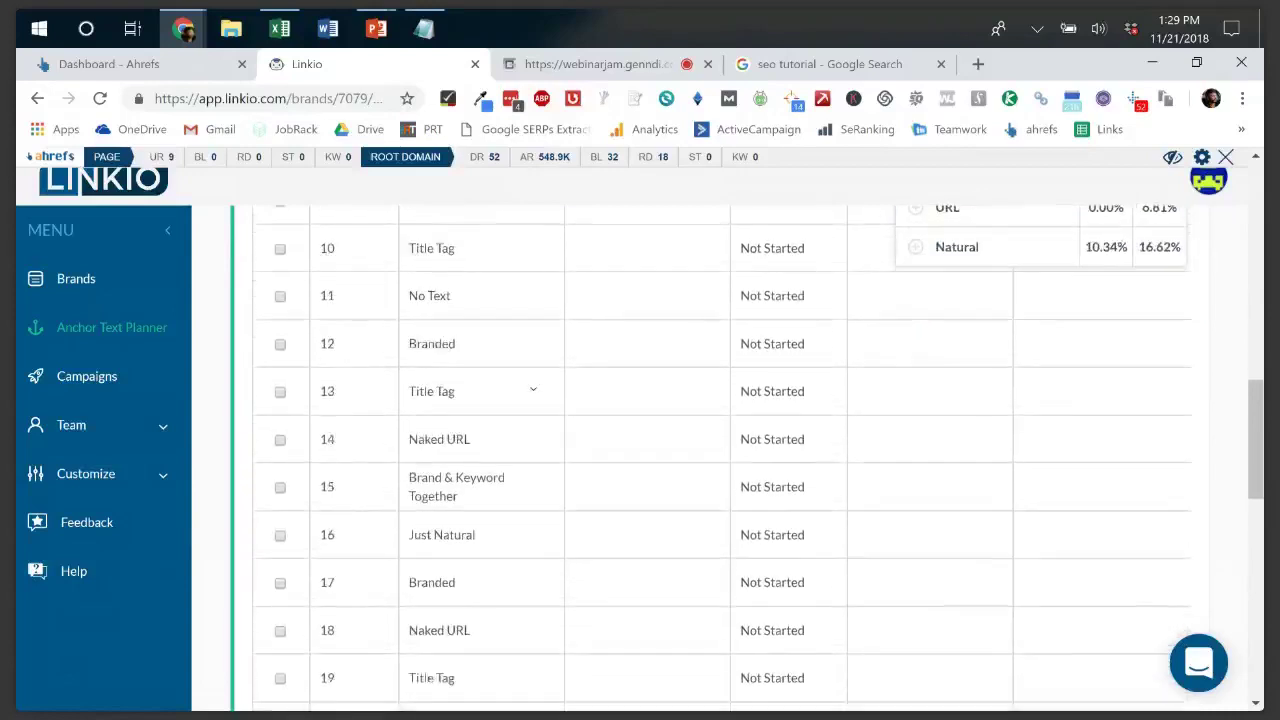
scroll(540, 527, "down", 2)
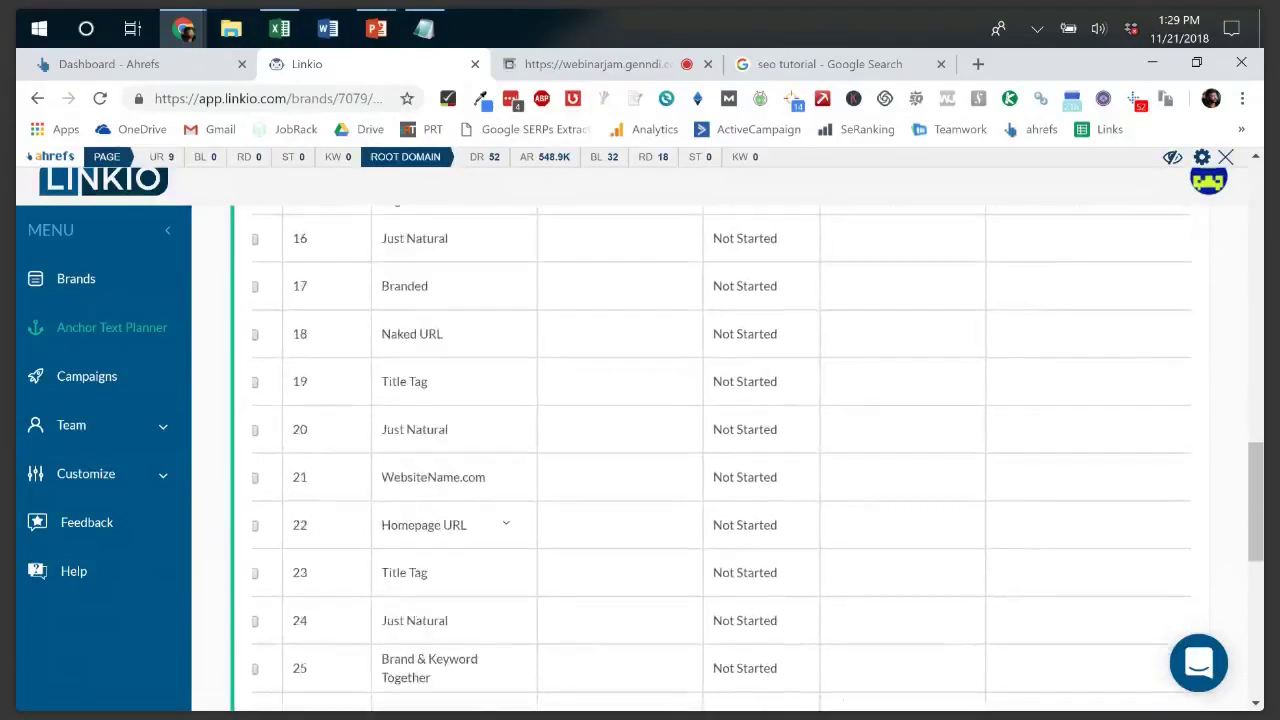
scroll(540, 527, "down", 5)
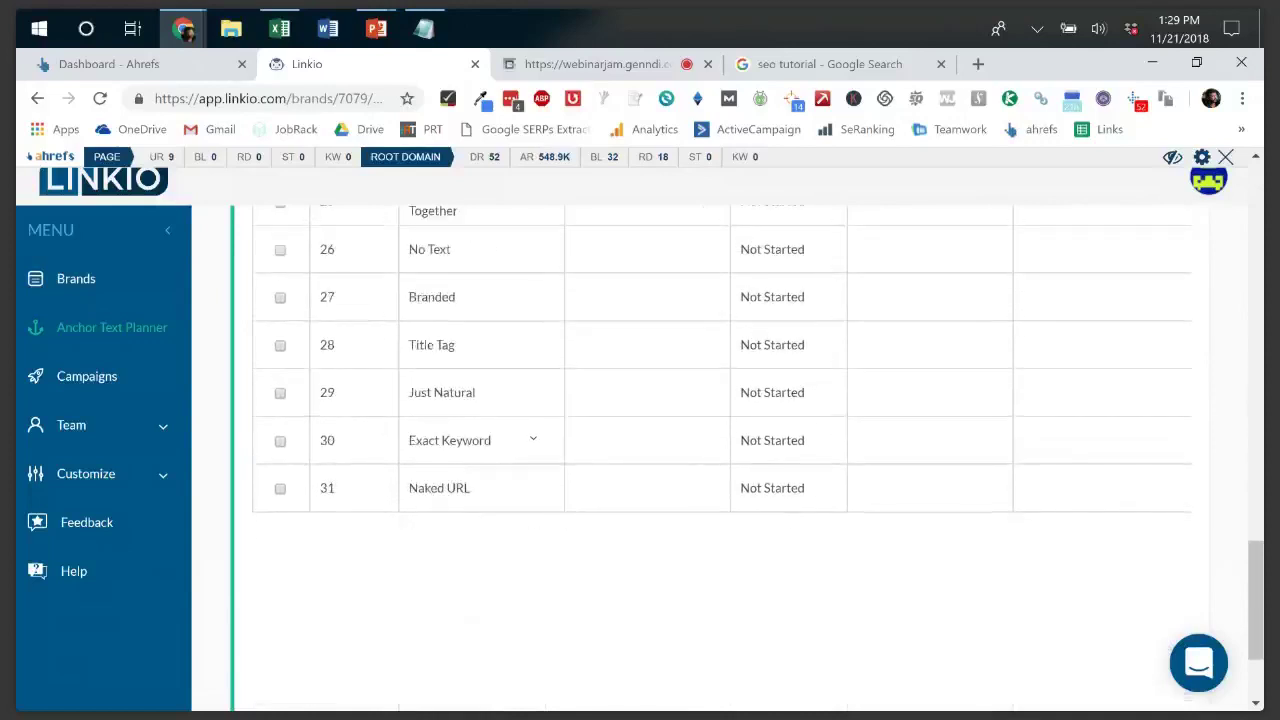
- Return to OutreachMama's page list, expand the blogger outreach page and look over its backlinks and metrics
scroll(540, 440, "up", 12)
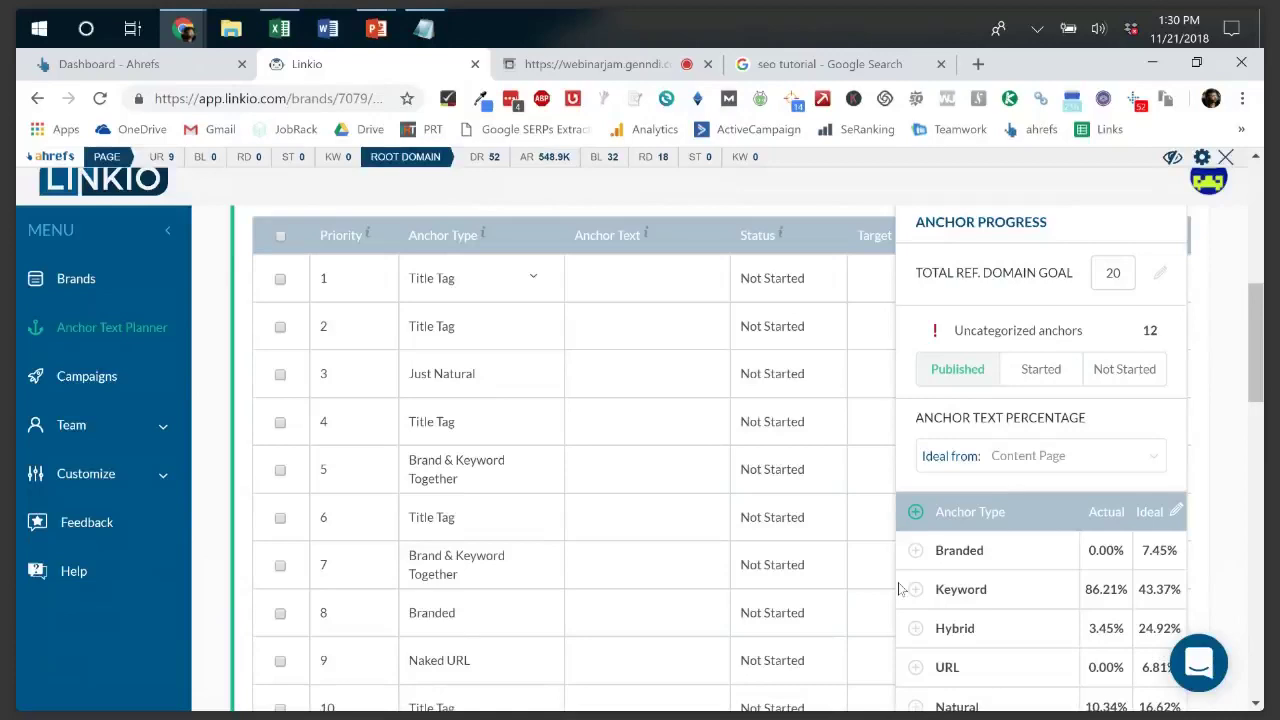
scroll(899, 589, "up", 5)
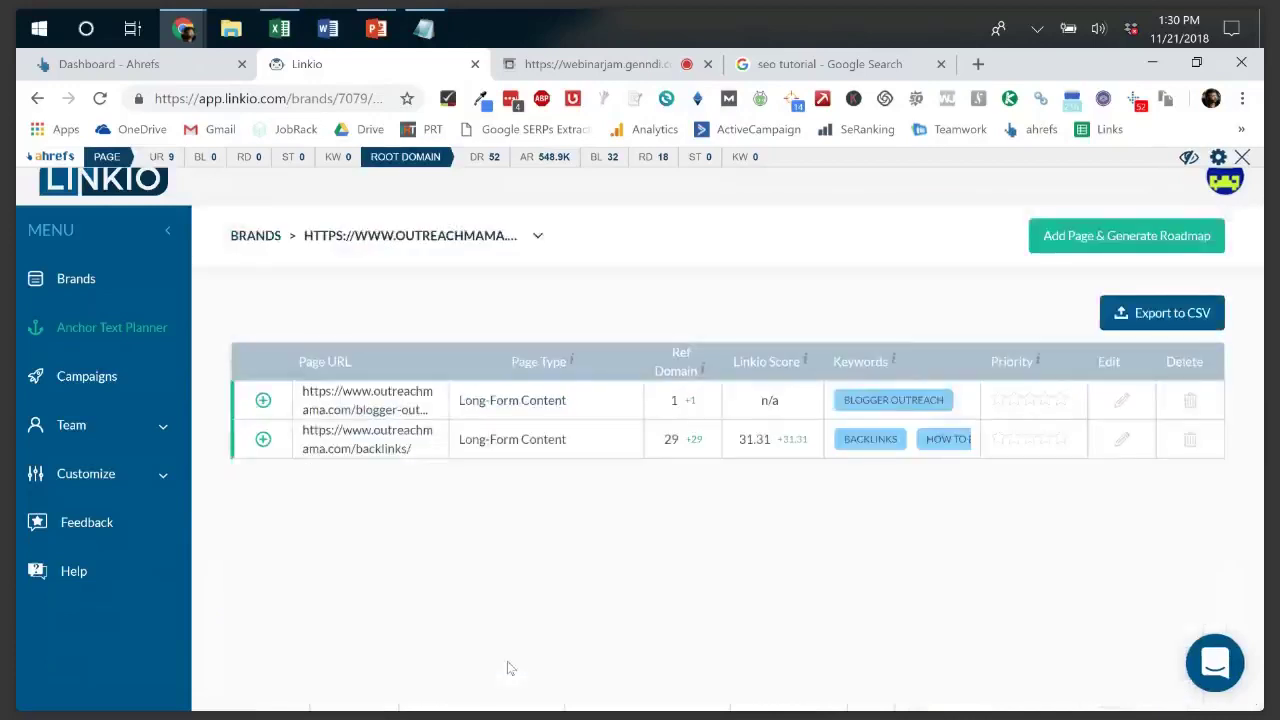
left_click_drag(367, 439, 370, 392)
left_click(263, 400)
scroll(684, 612, "down", 1)
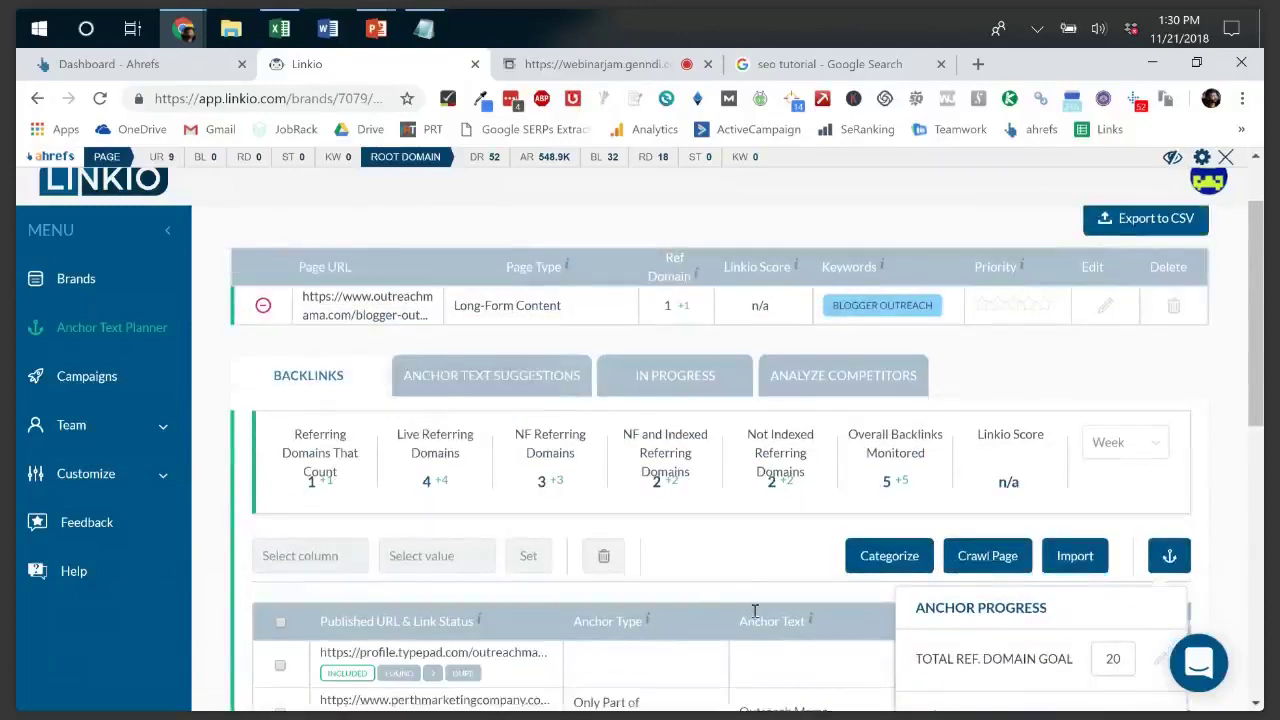
scroll(750, 615, "down", 2)
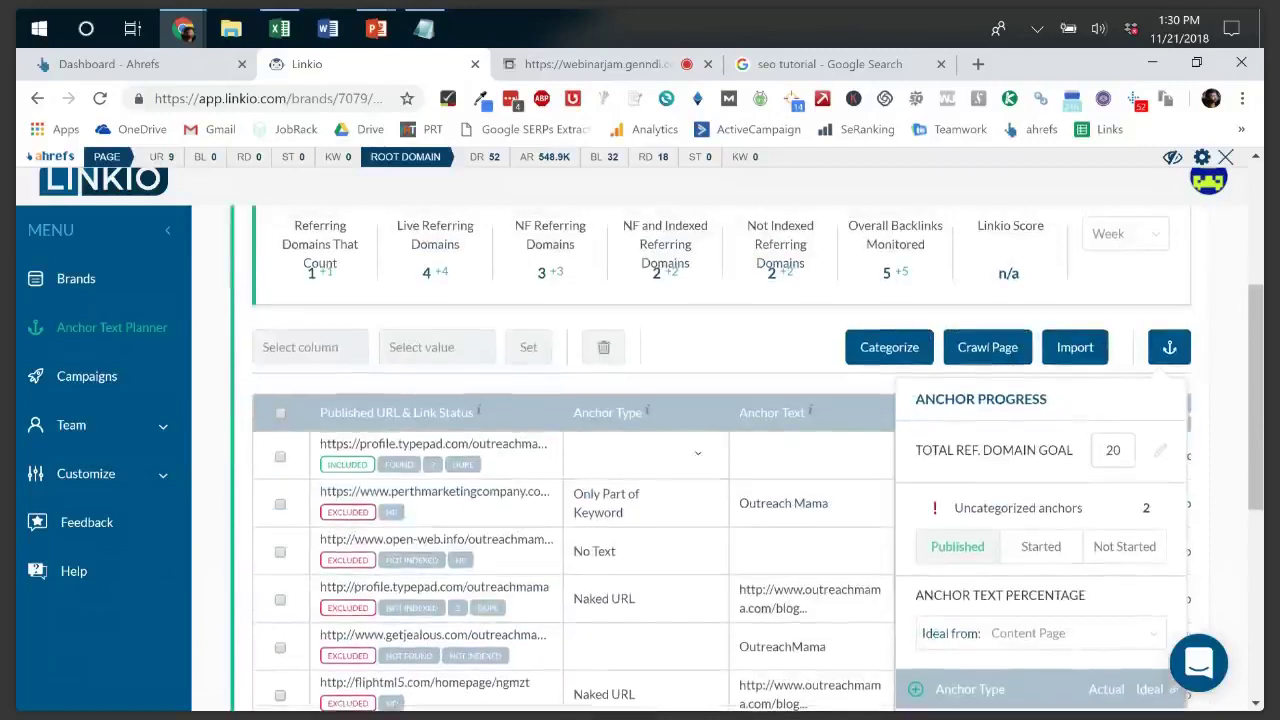
scroll(720, 455, "up", 1)
- Open the blogger outreach page's competitor analysis and check the competitors' average Keyword anchor percentage against the brand's ideal
left_click(842, 295)
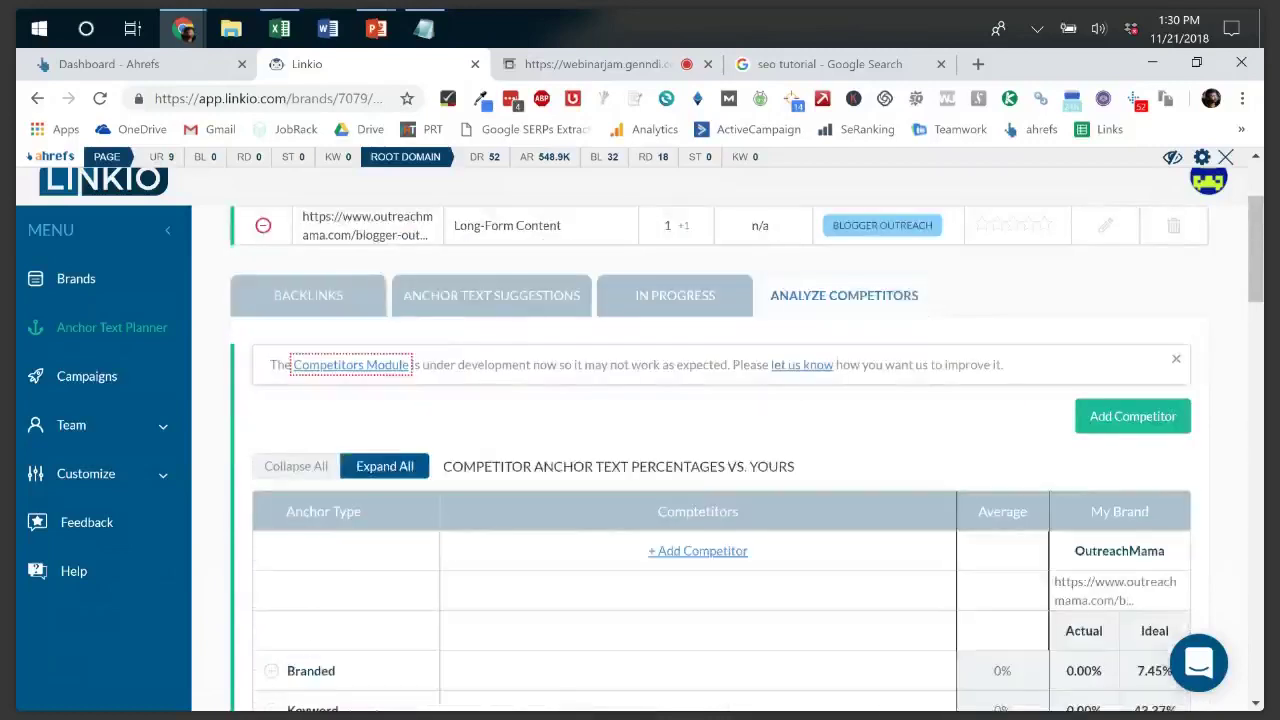
scroll(720, 455, "down", 3)
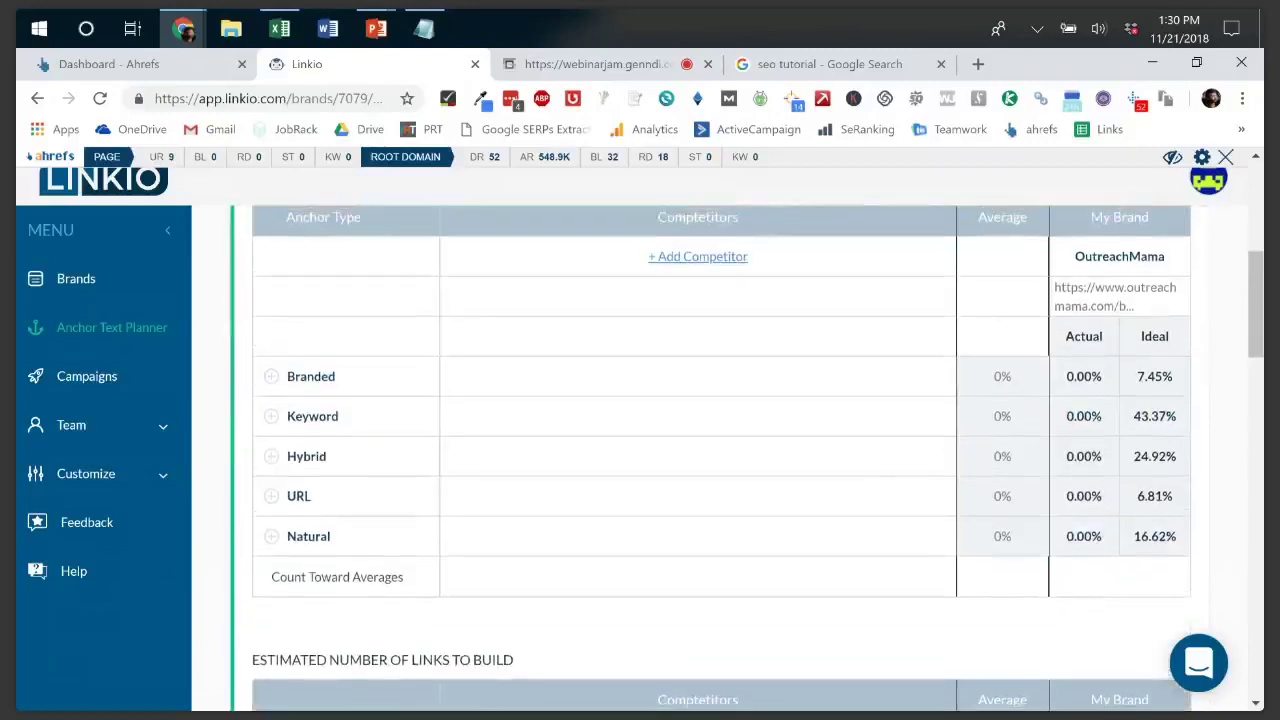
scroll(699, 426, "right", 2)
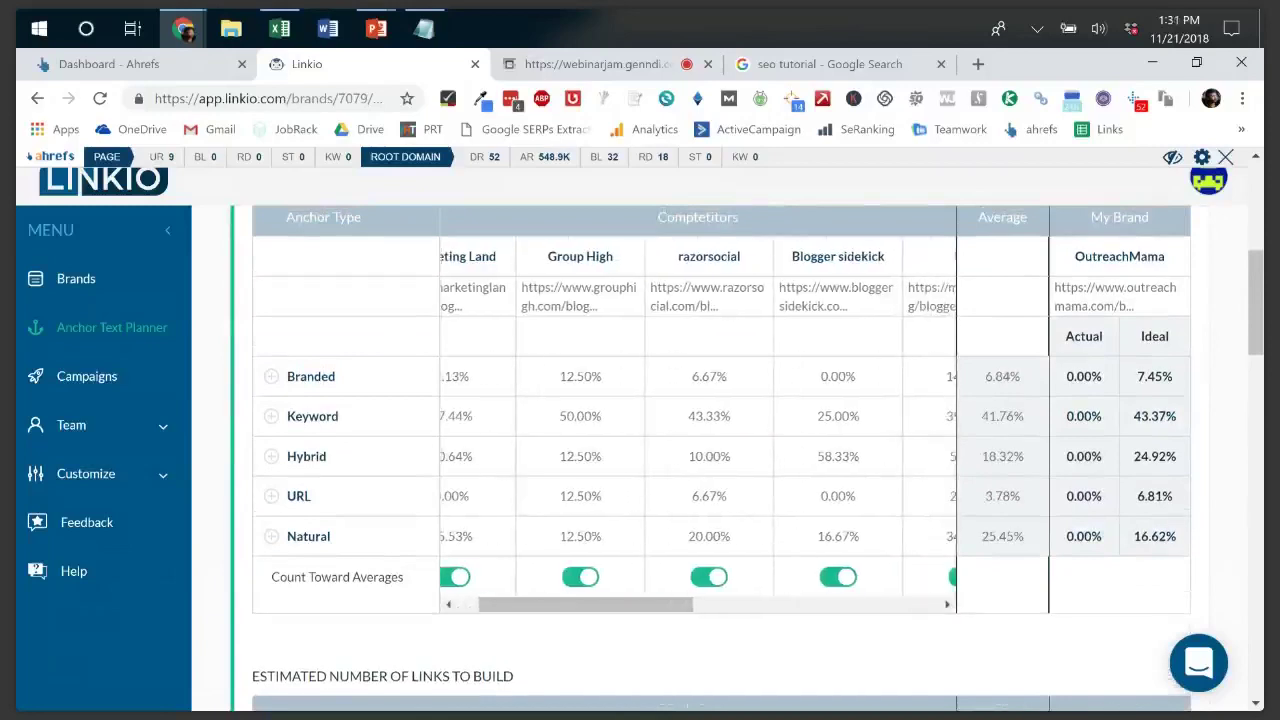
left_click_drag(981, 416, 1024, 416)
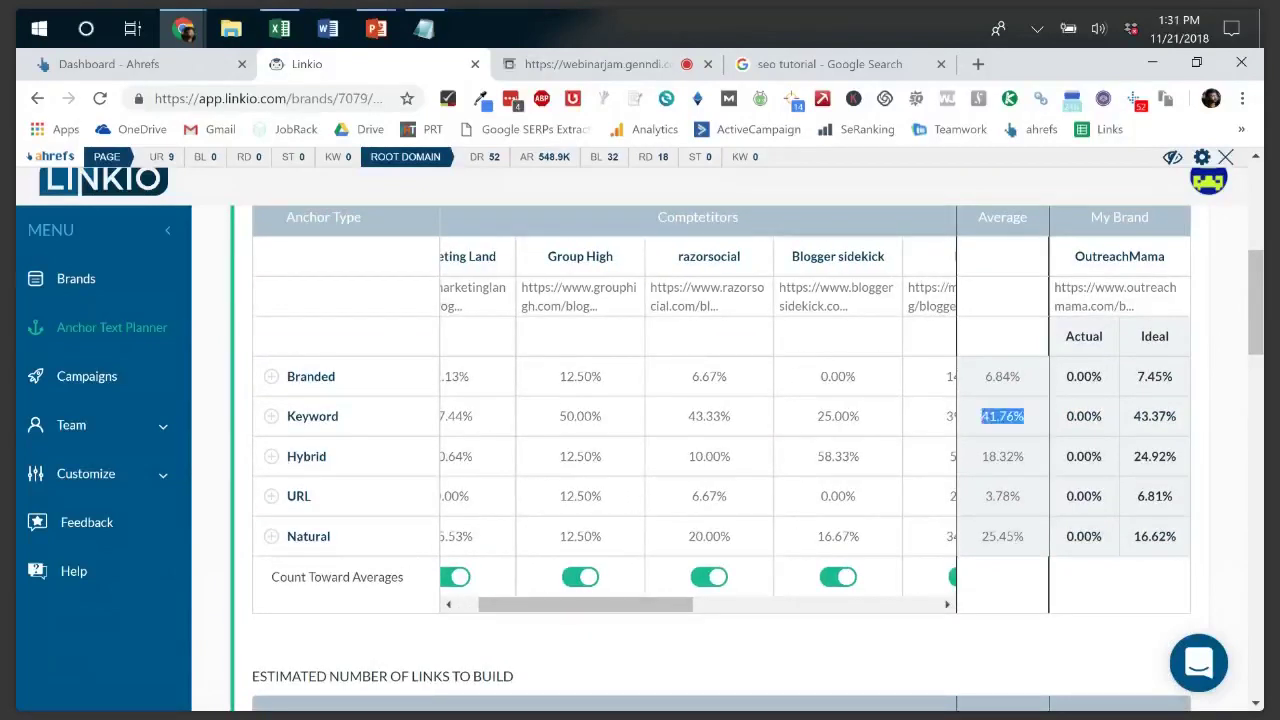
left_click(1002, 416)
- Review the estimated target and pending links for the blogger outreach page, and return to the start of the analysis
scroll(720, 456, "down", 1)
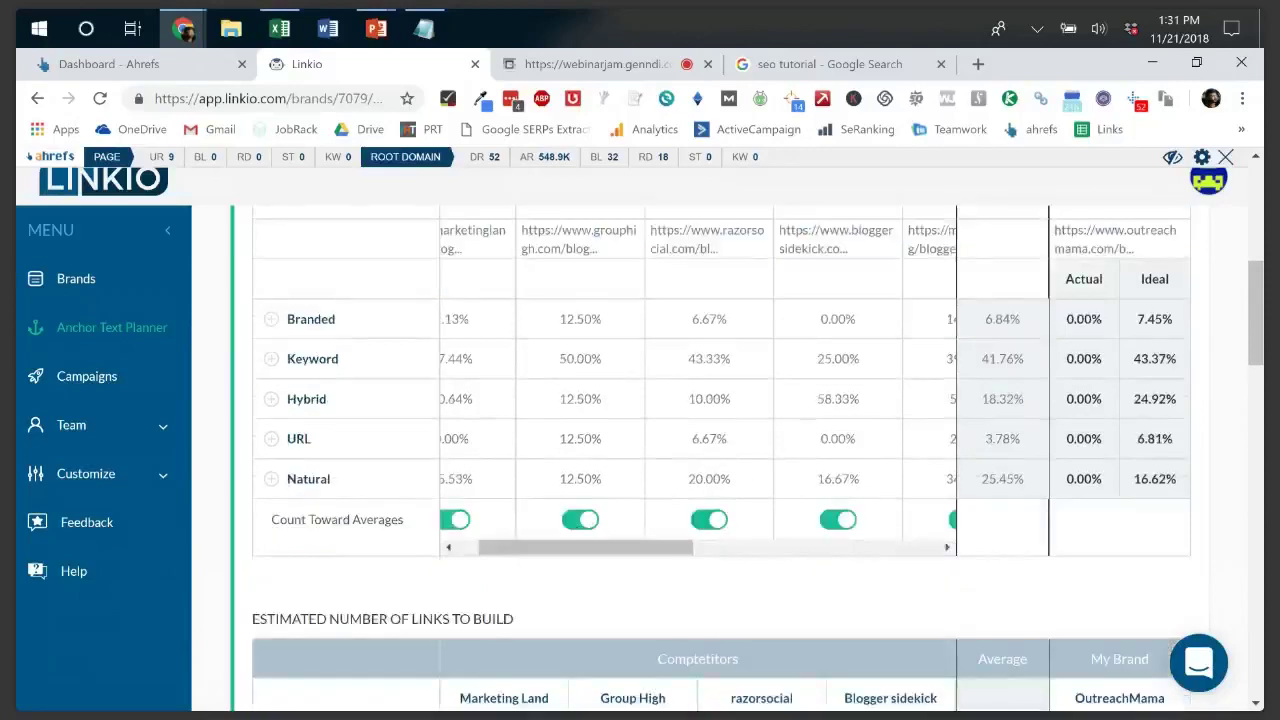
scroll(720, 456, "up", 3)
scroll(720, 456, "down", 3)
scroll(720, 450, "down", 4)
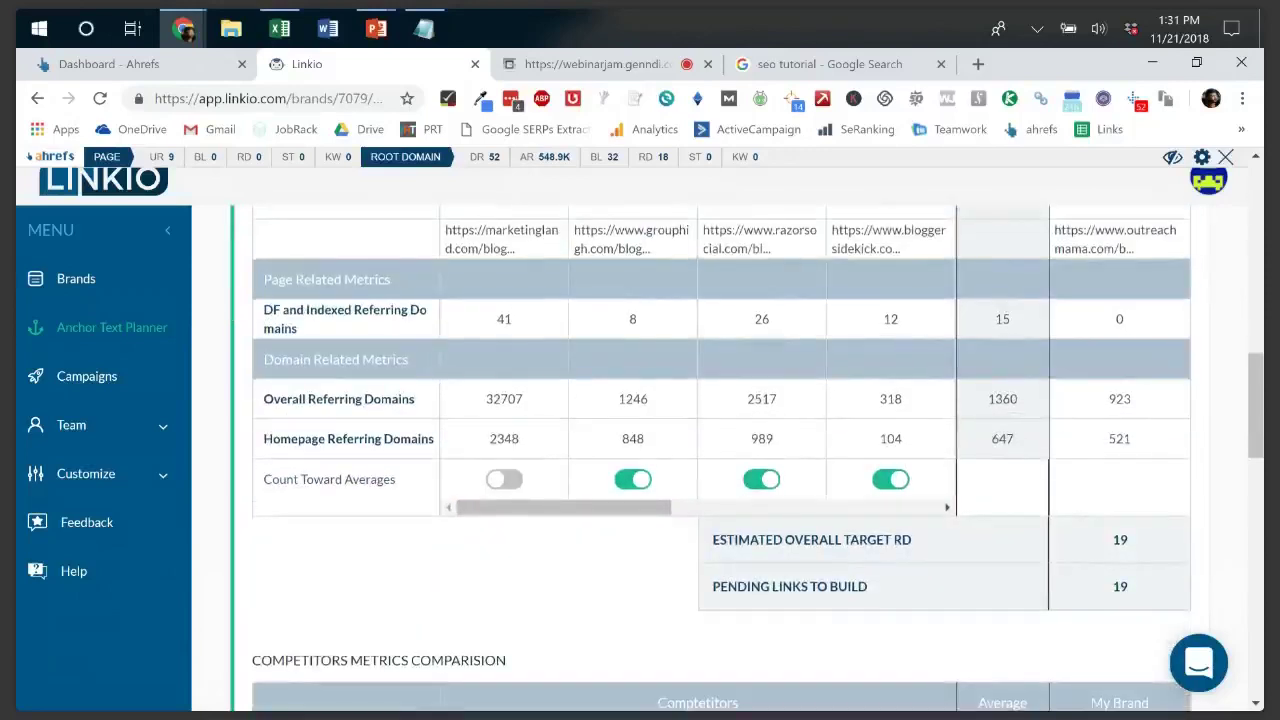
scroll(510, 577, "up", 8)
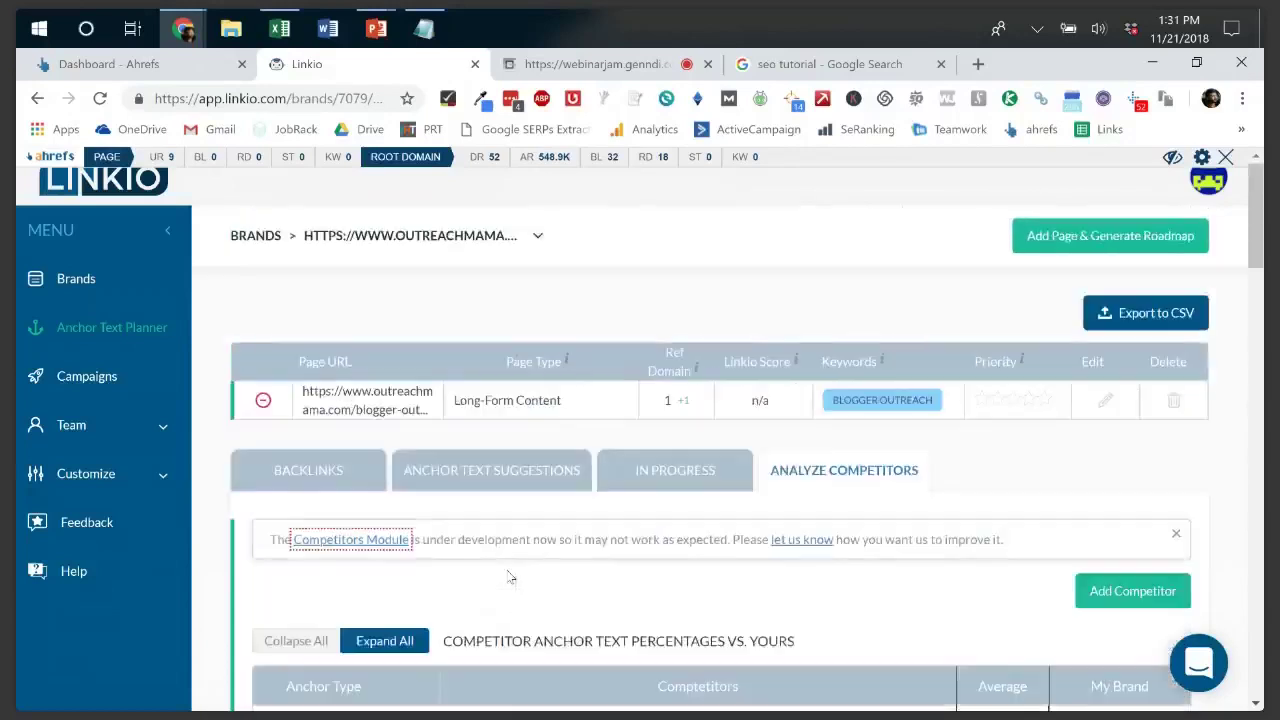
- Open the anchor text planner for the Public Haus Agency brand and expand its local business homepage
left_click(76, 278)
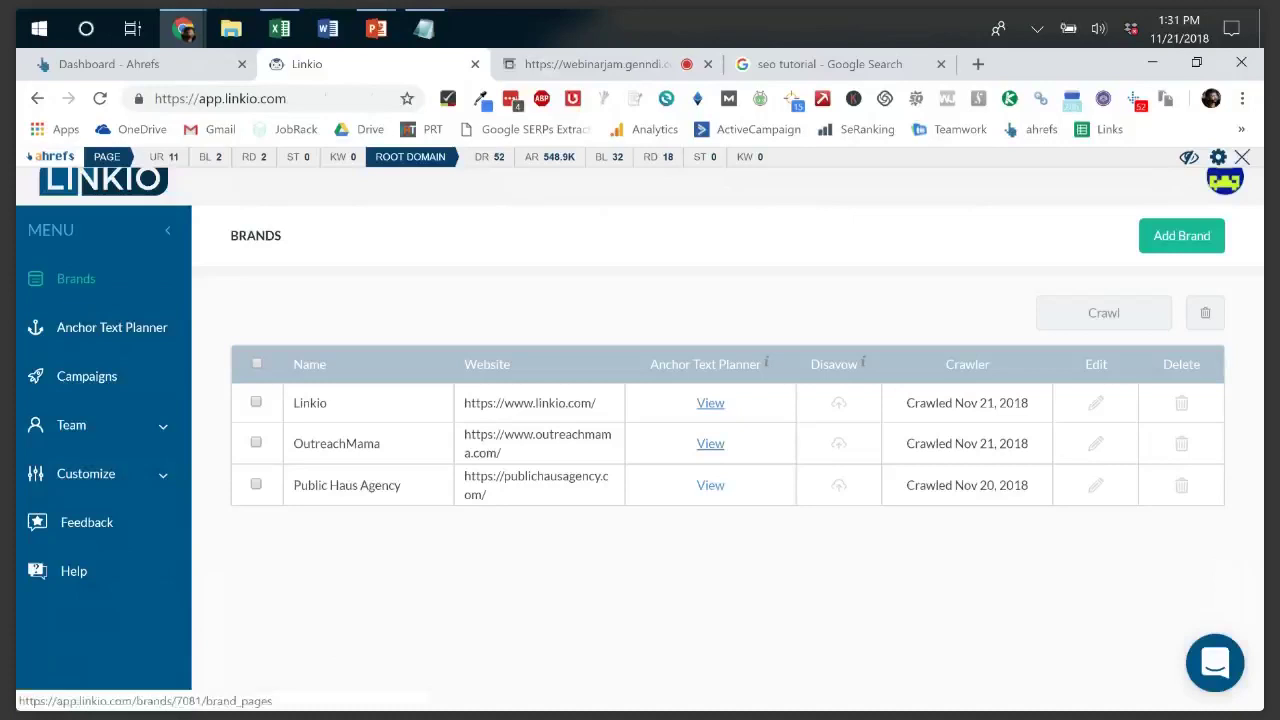
left_click(710, 485)
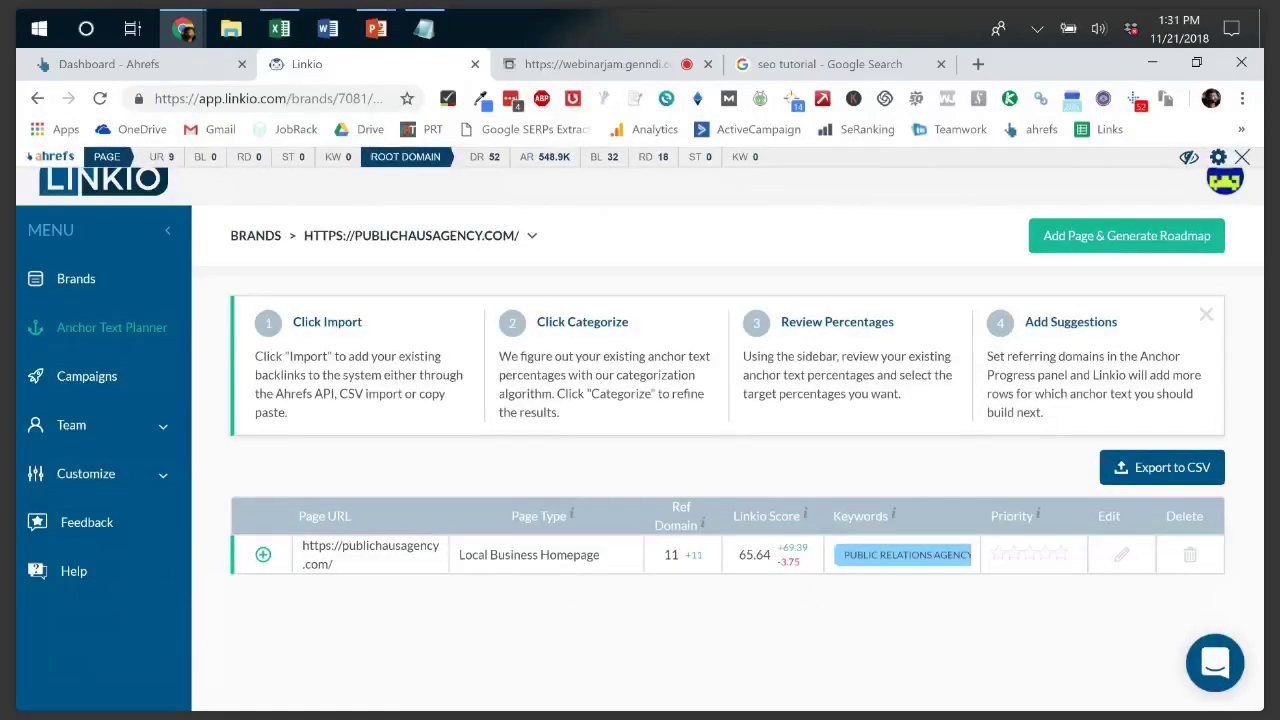
left_click_drag(459, 555, 593, 555)
left_click(593, 555)
left_click(263, 554)
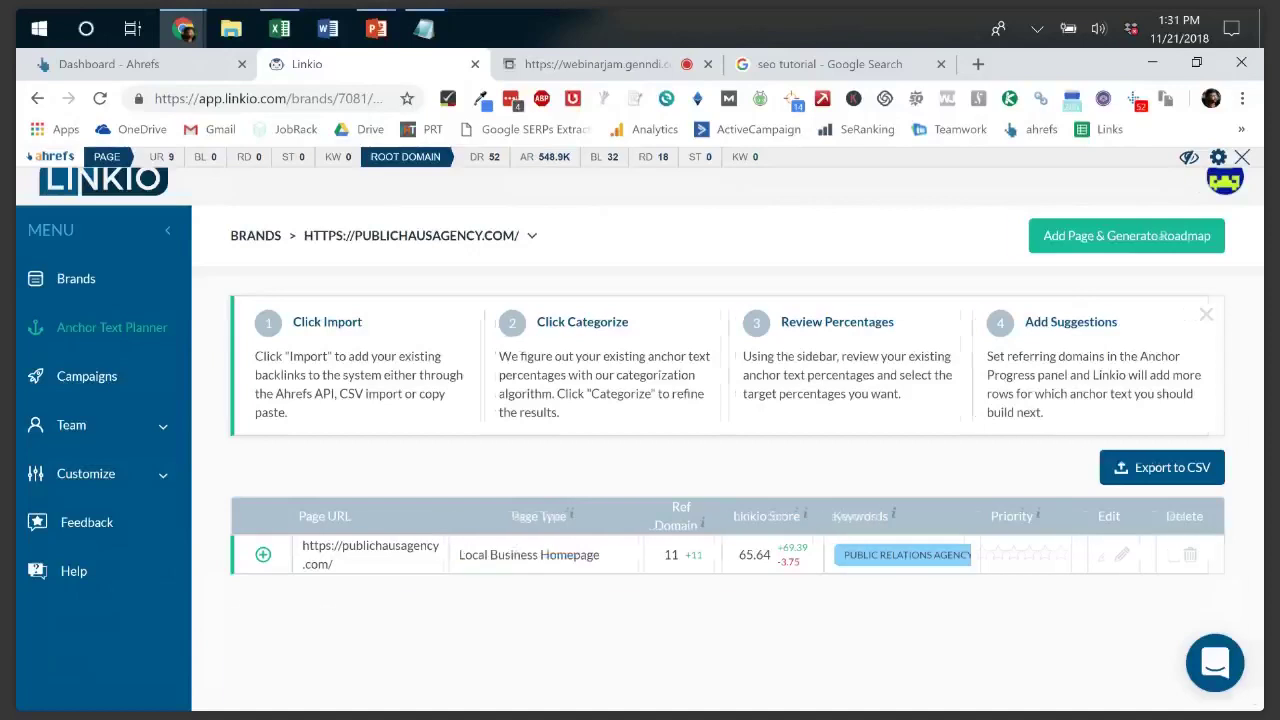
- Look over the homepage's backlinks and the available ideal percentage templates, keeping Local Homepage - Partial Match Domain
scroll(720, 450, "down", 3)
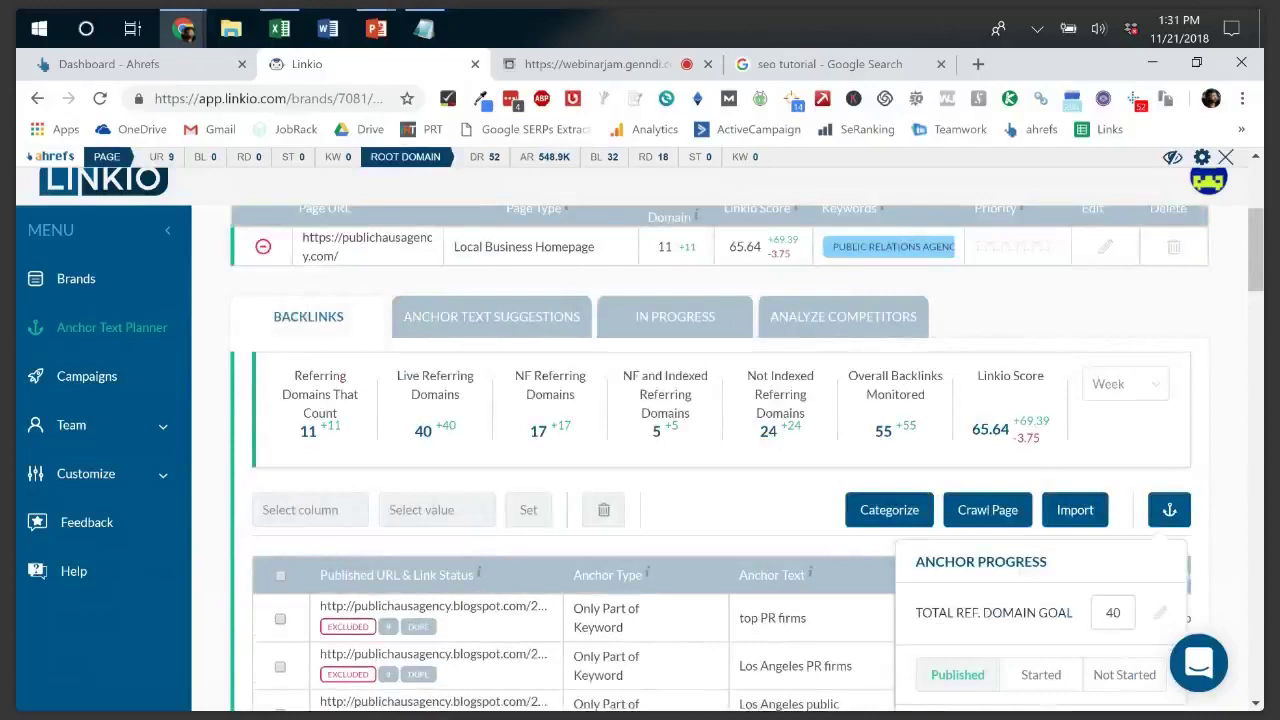
scroll(700, 480, "down", 3)
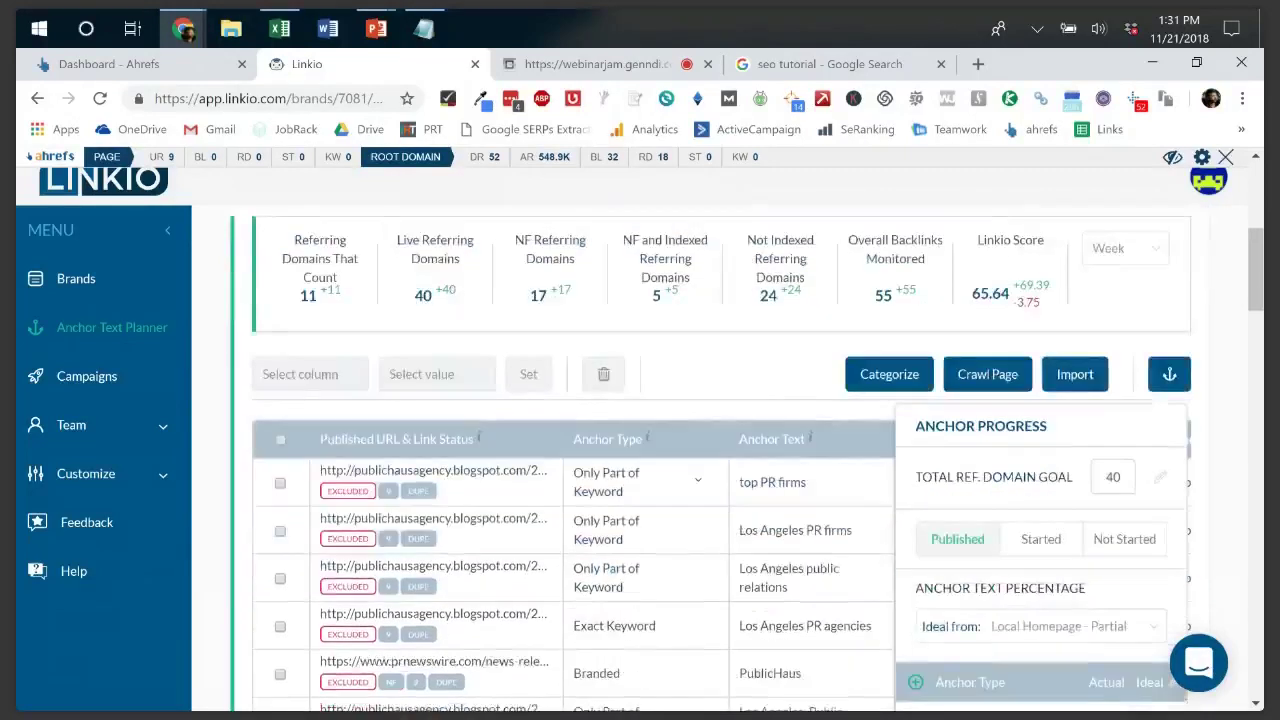
scroll(700, 450, "down", 5)
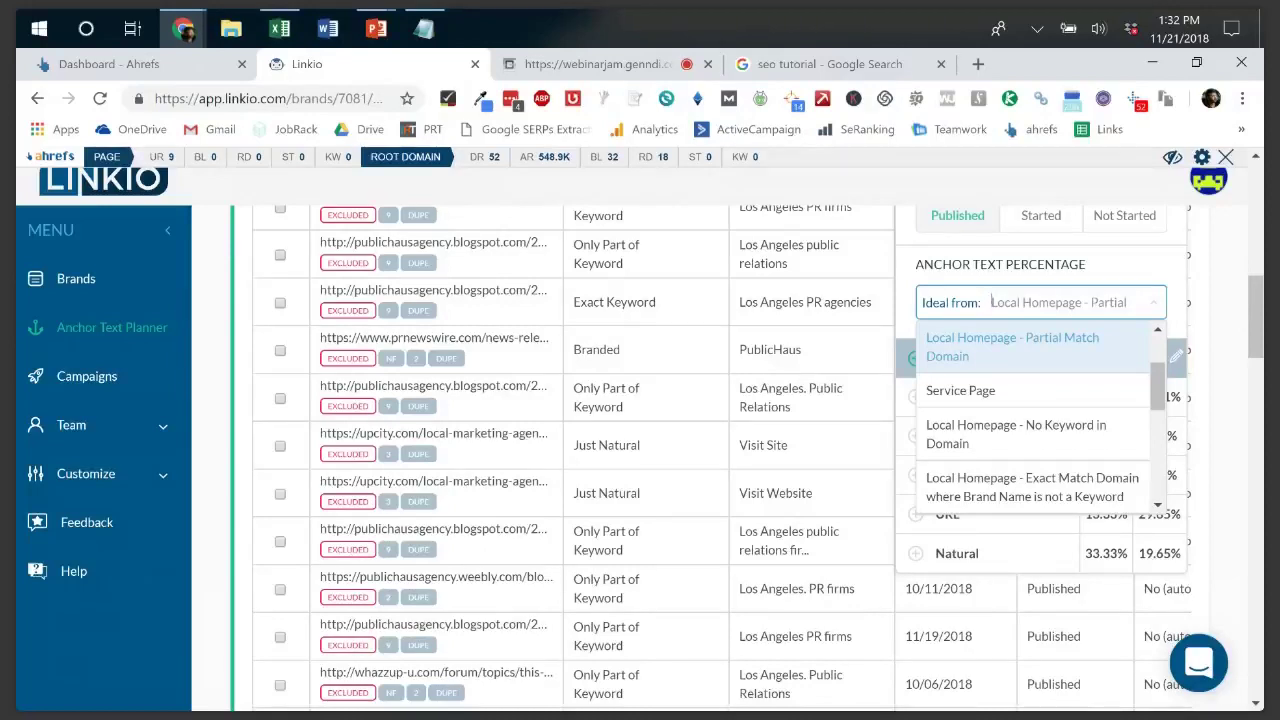
key("Escape")
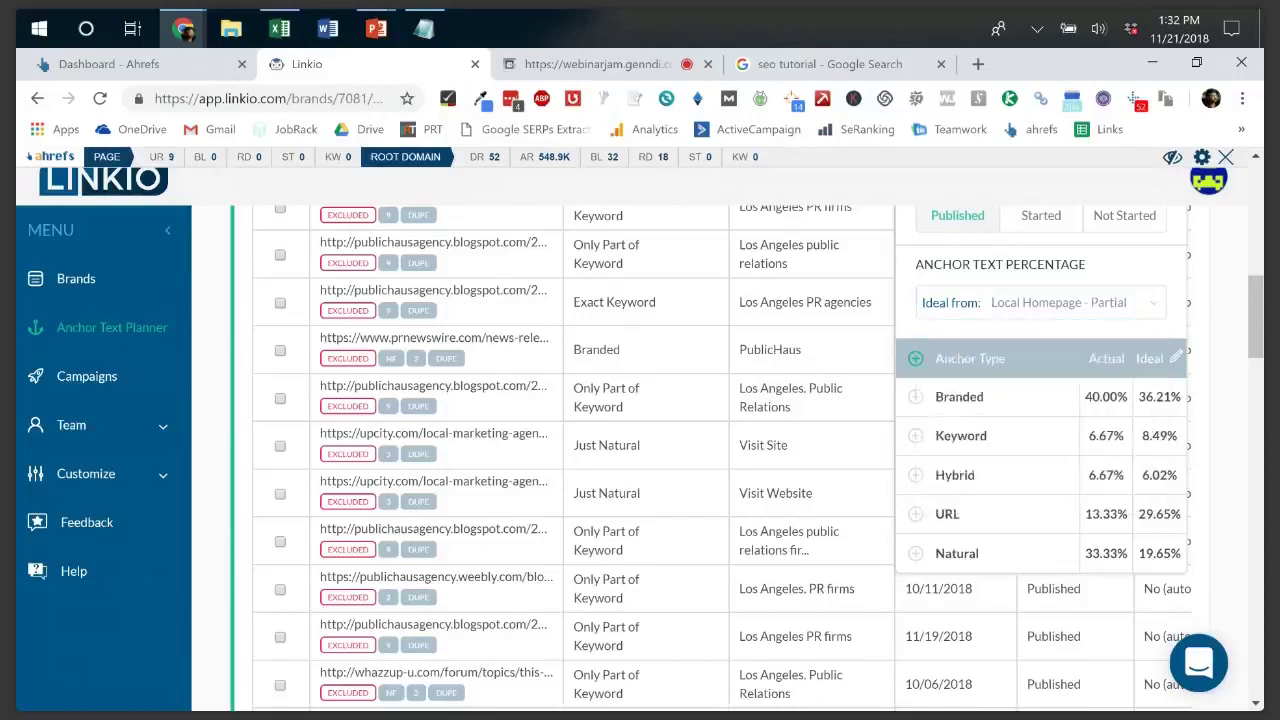
- Compare the homepage's actual and ideal anchor percentages from Branded to URL, and open its competitor analysis
left_click_drag(1139, 397, 1153, 514)
left_click(1153, 514)
scroll(720, 450, "up", 1)
scroll(720, 450, "up", 3)
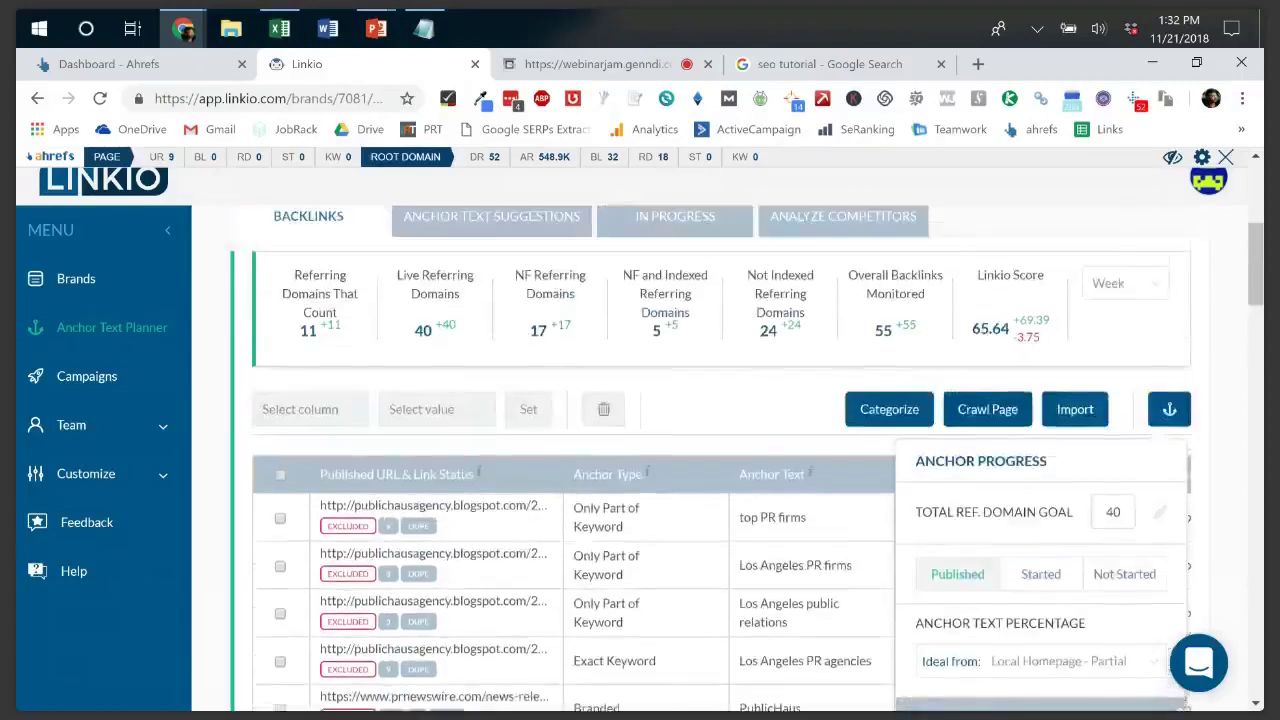
scroll(720, 450, "down", 3)
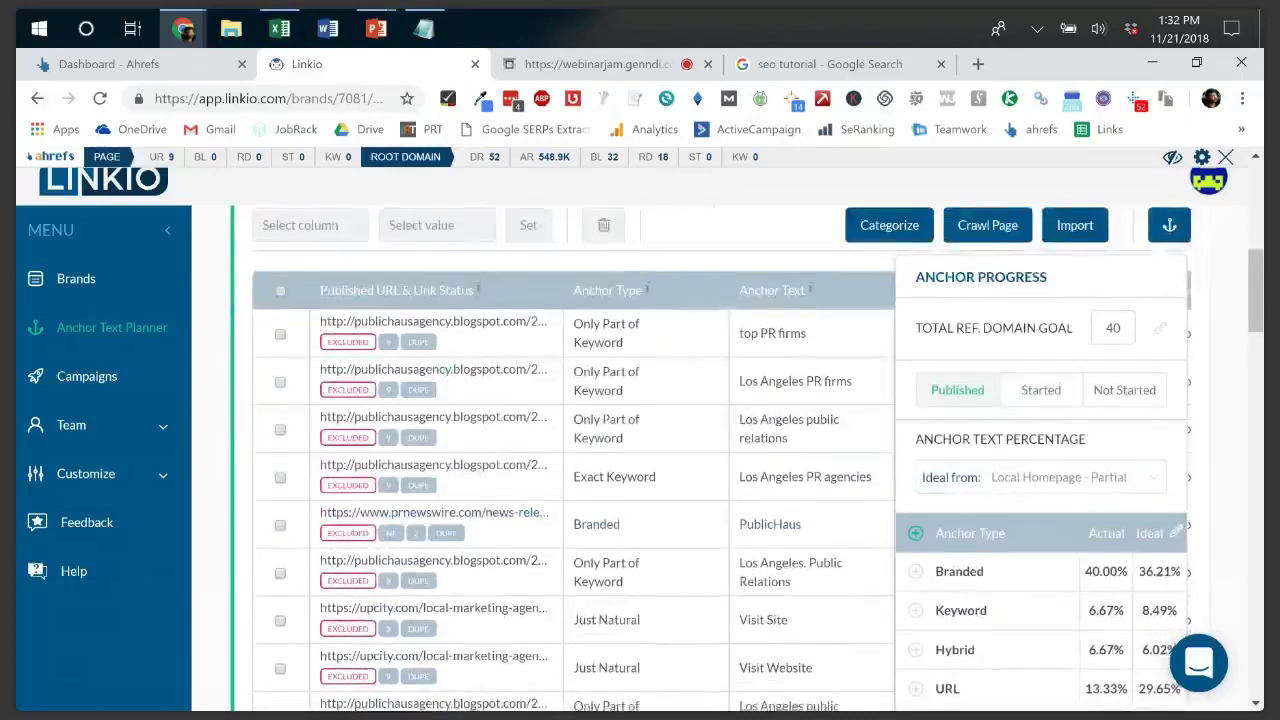
double_click(1149, 424)
scroll(720, 450, "up", 4)
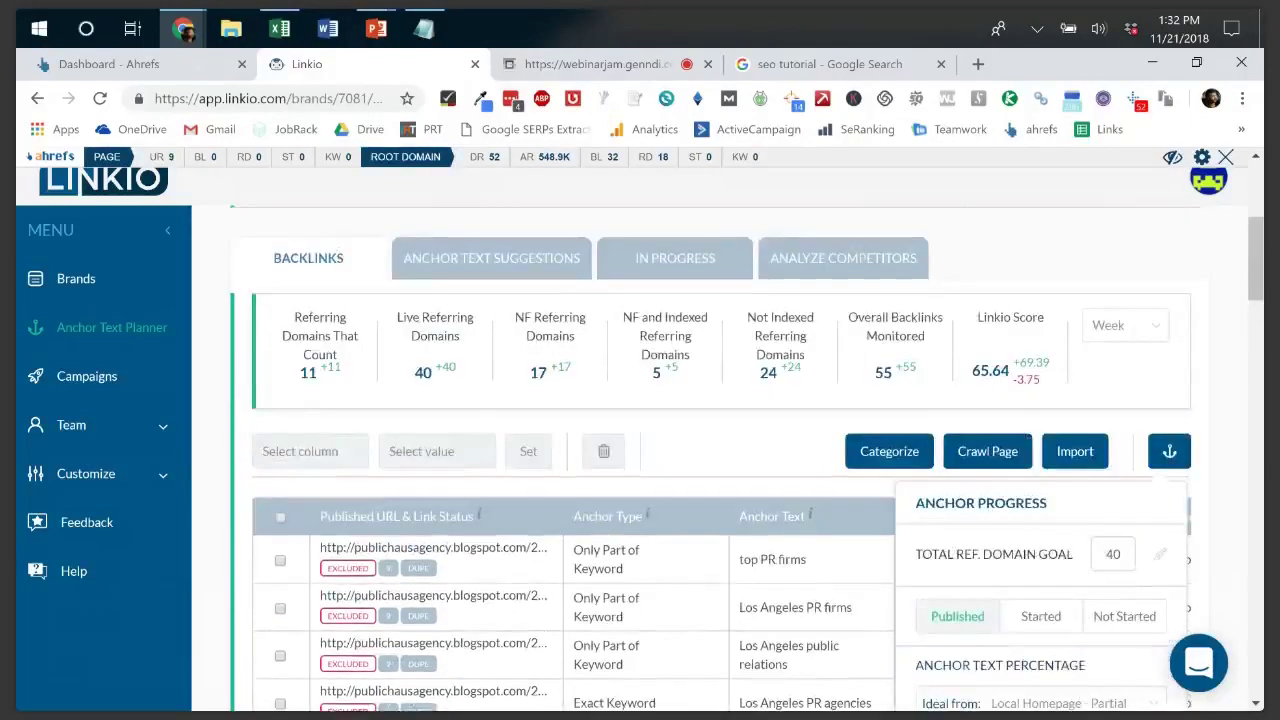
left_click(843, 258)
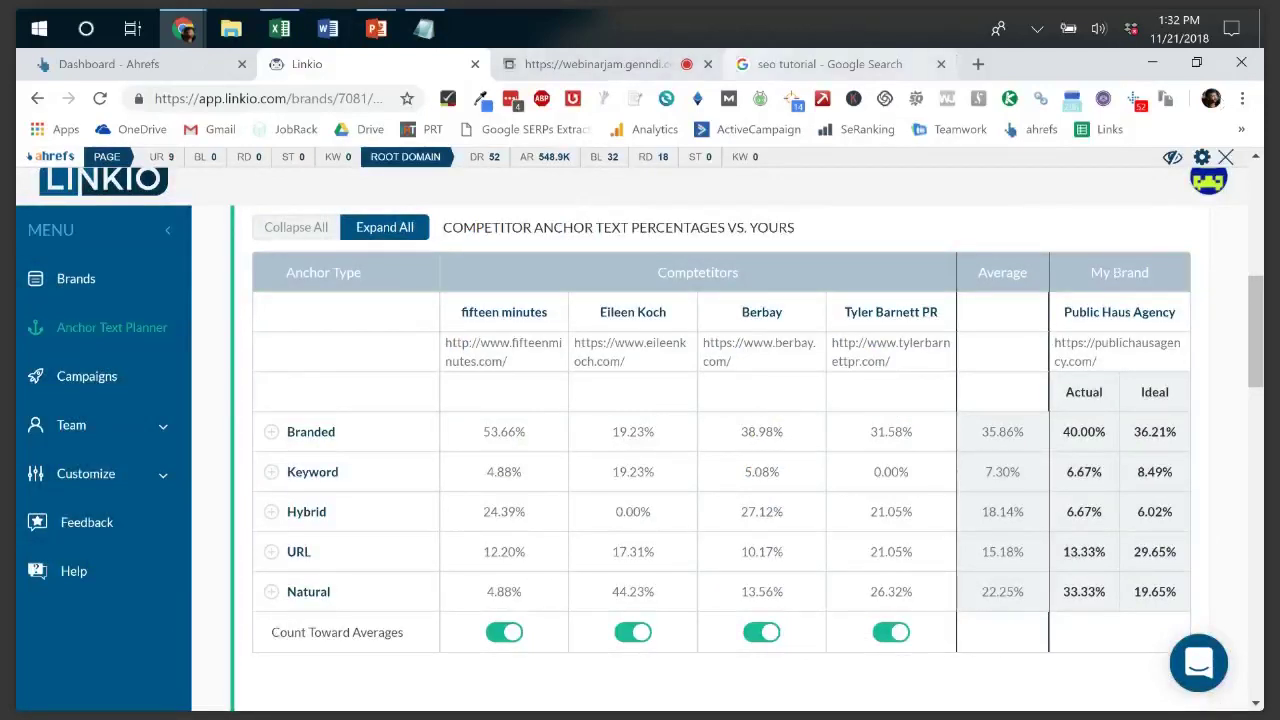
- Switch to the Google search page and search for "pr agency san francisco"
key("ctrl+4")
key("ctrl+l")
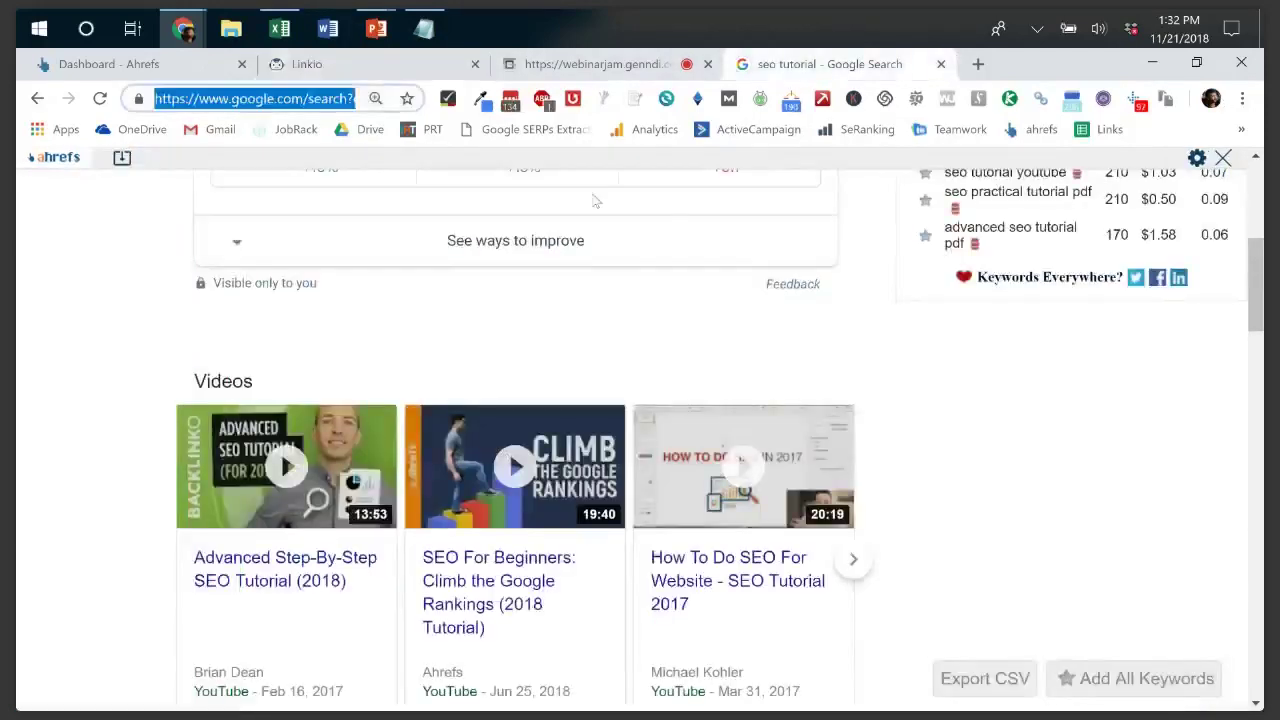
key("BackSpace")
type("[ra")
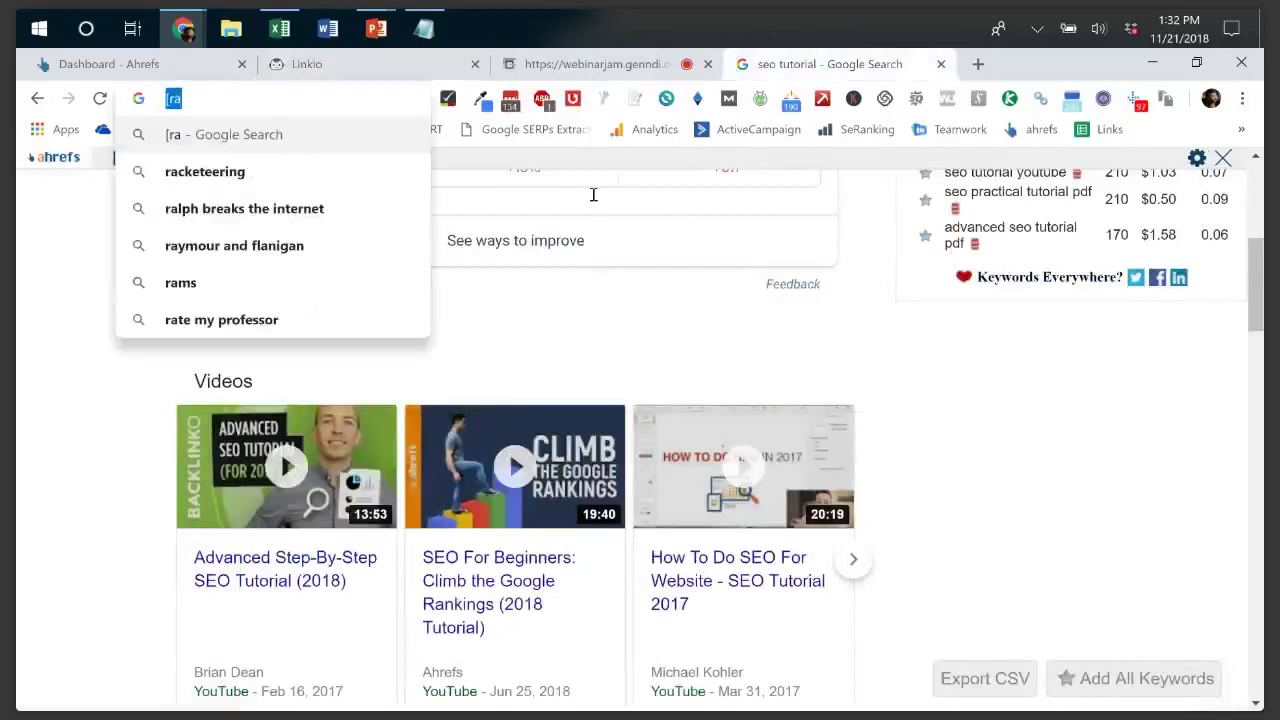
type("pr agency san f")
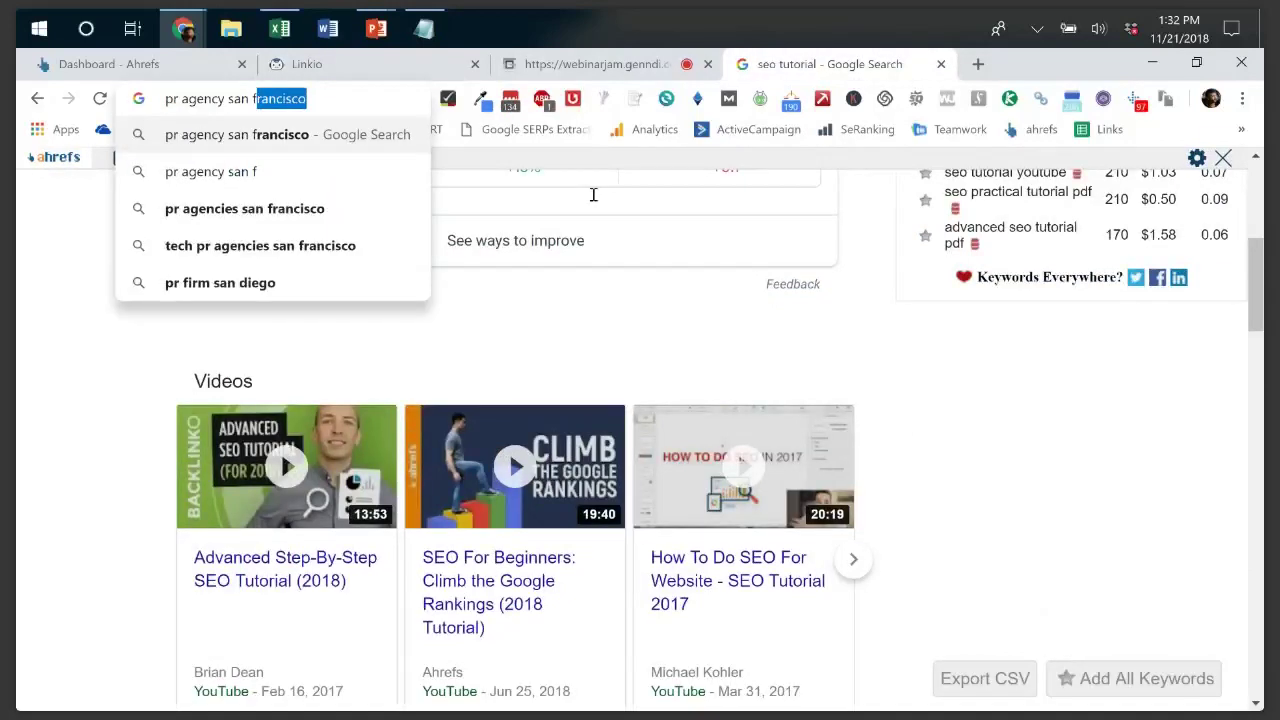
key("Return")
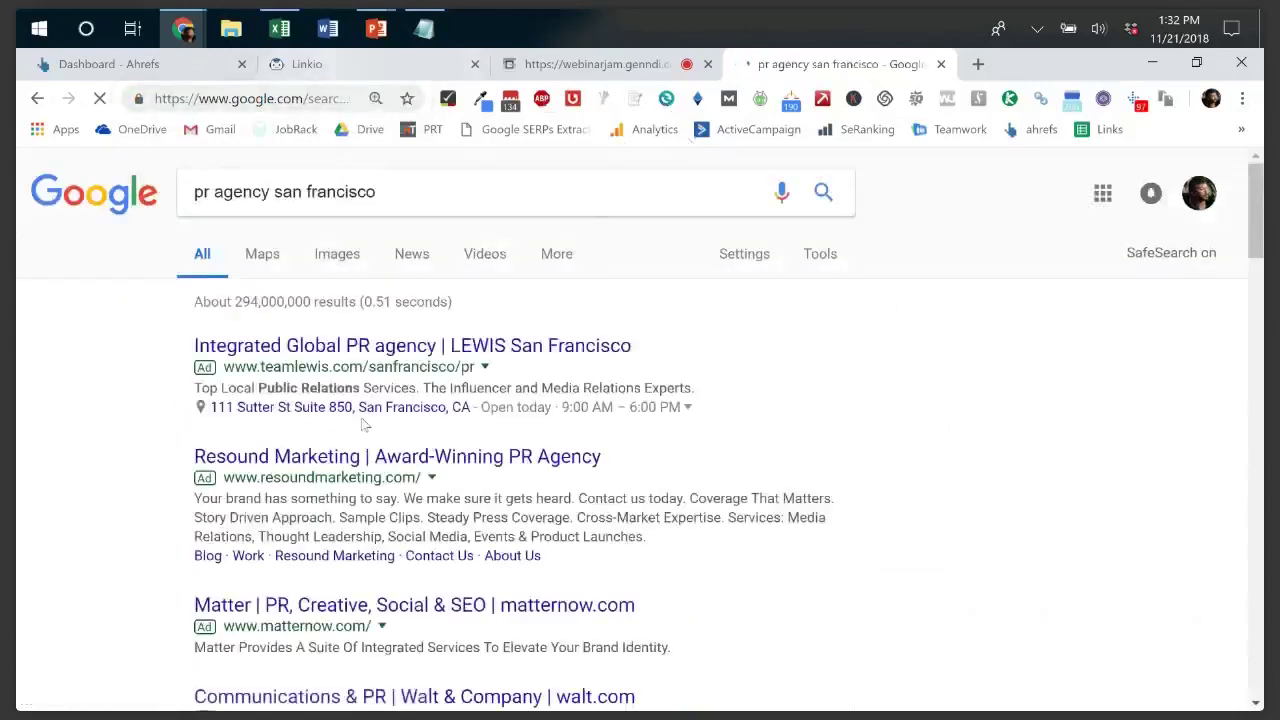
- Examine the San Francisco PR agency results and their Ahrefs metrics, distinguishing directory listings from actual agency homepages
scroll(365, 425, "down", 6)
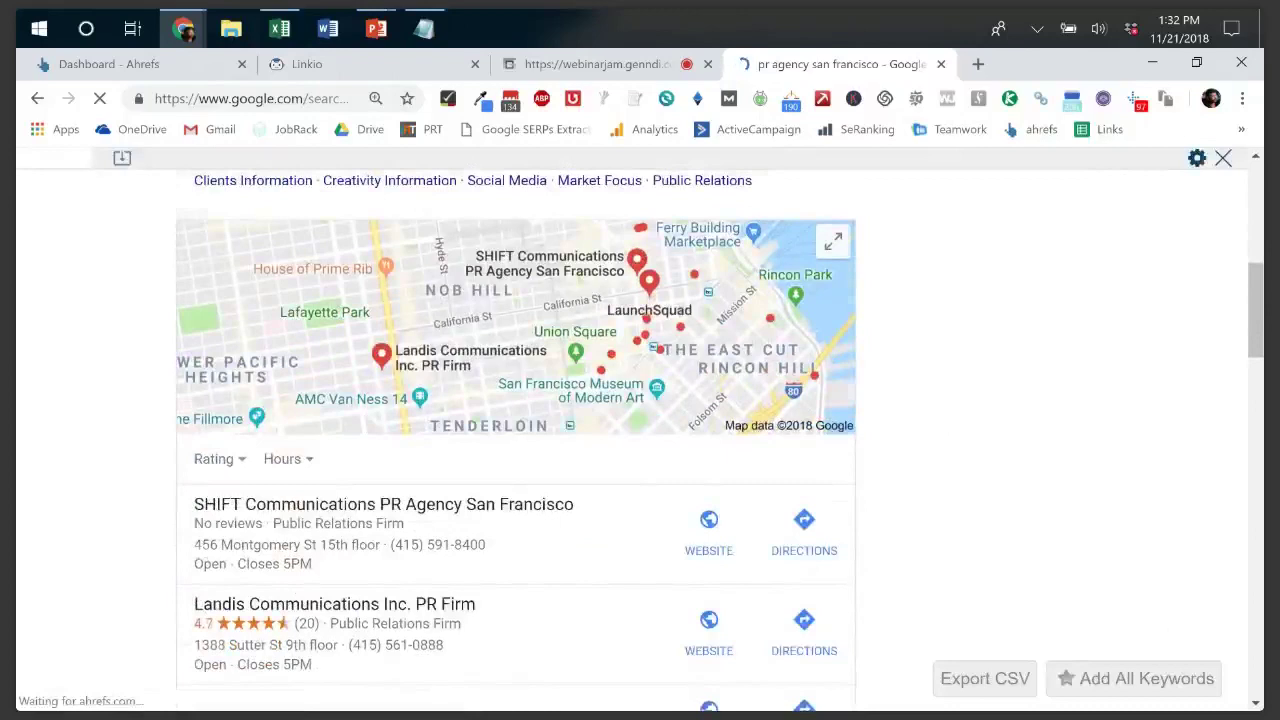
scroll(365, 425, "down", 3)
scroll(516, 430, "down", 2)
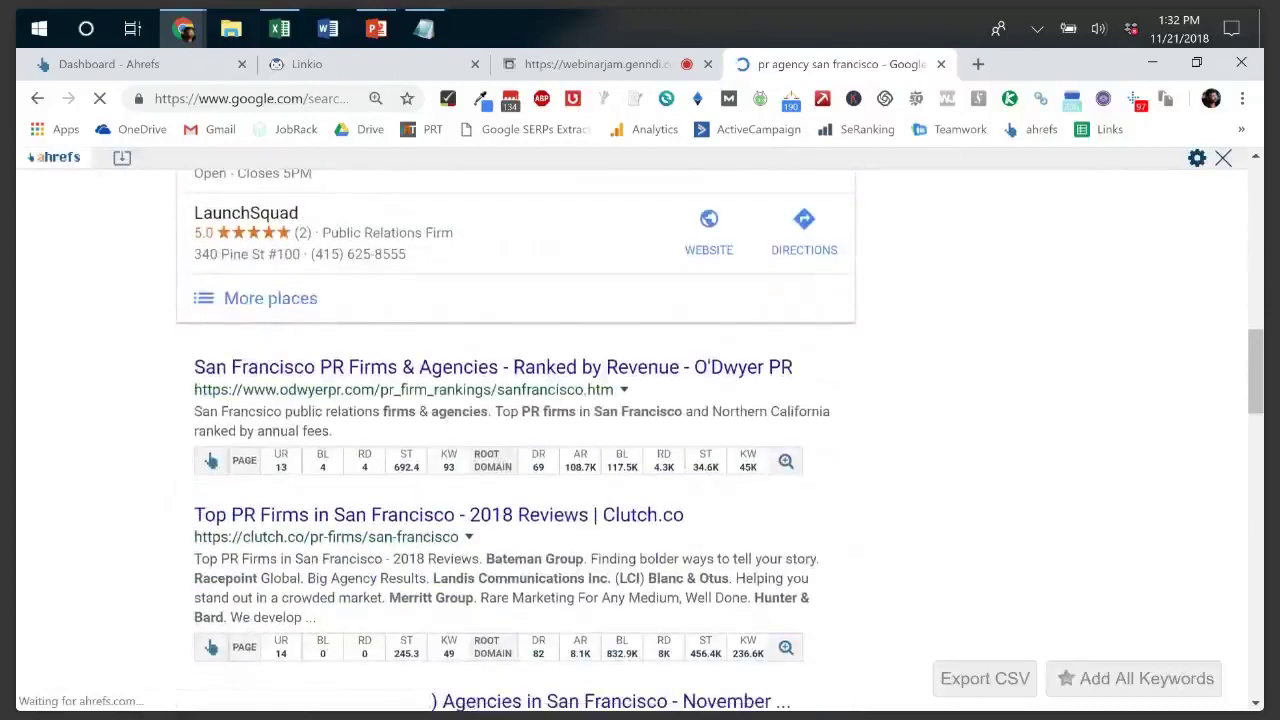
scroll(516, 430, "down", 1)
scroll(516, 430, "down", 3)
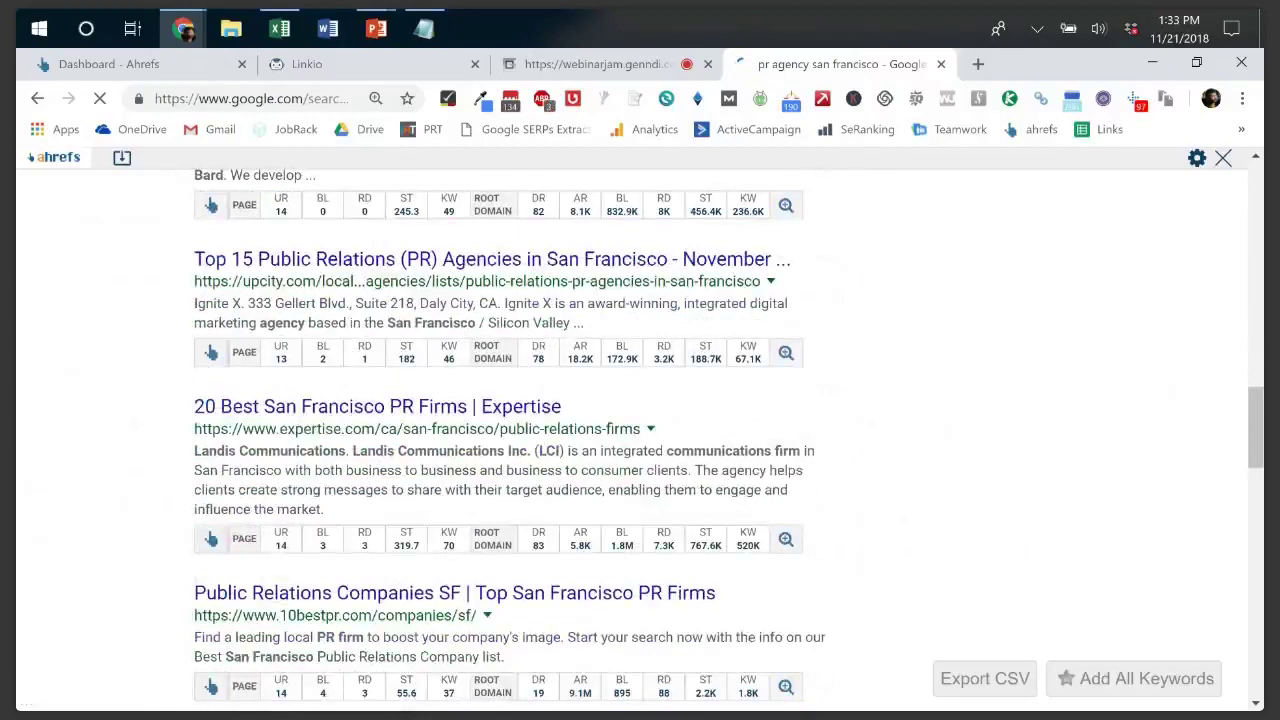
scroll(516, 430, "down", 6)
scroll(516, 430, "down", 1)
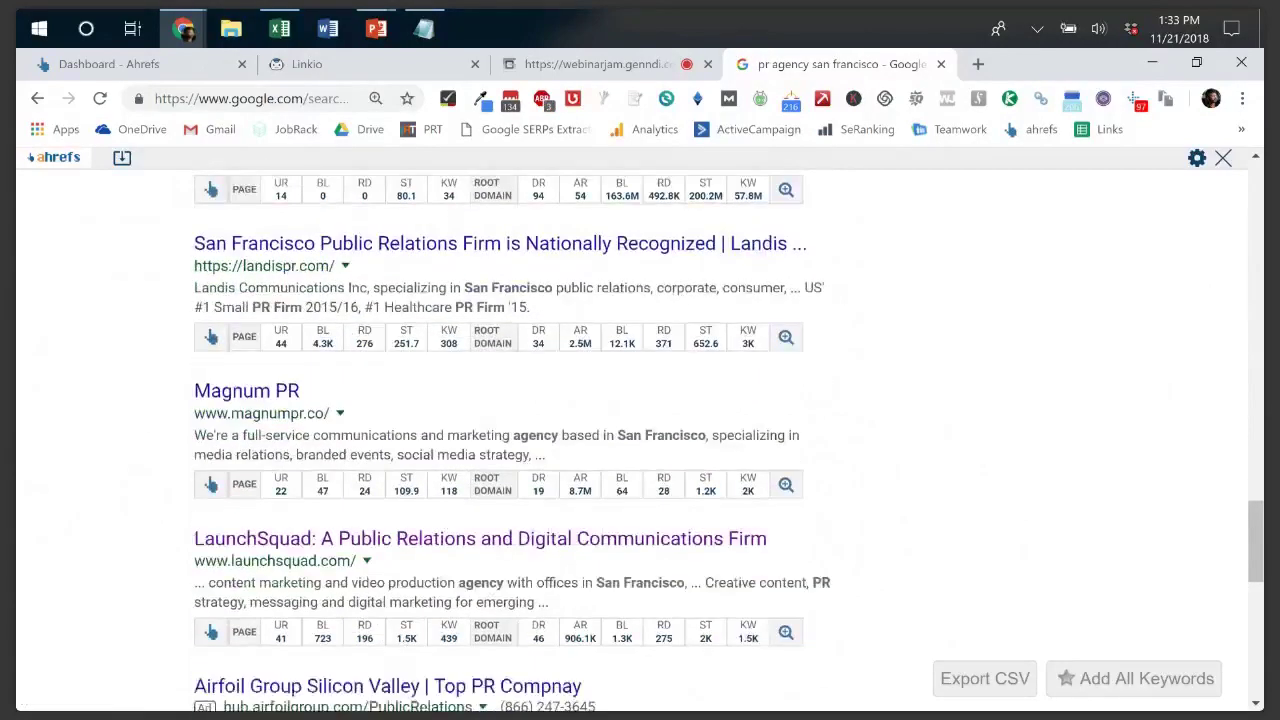
scroll(516, 430, "down", 1)
scroll(516, 430, "up", 2)
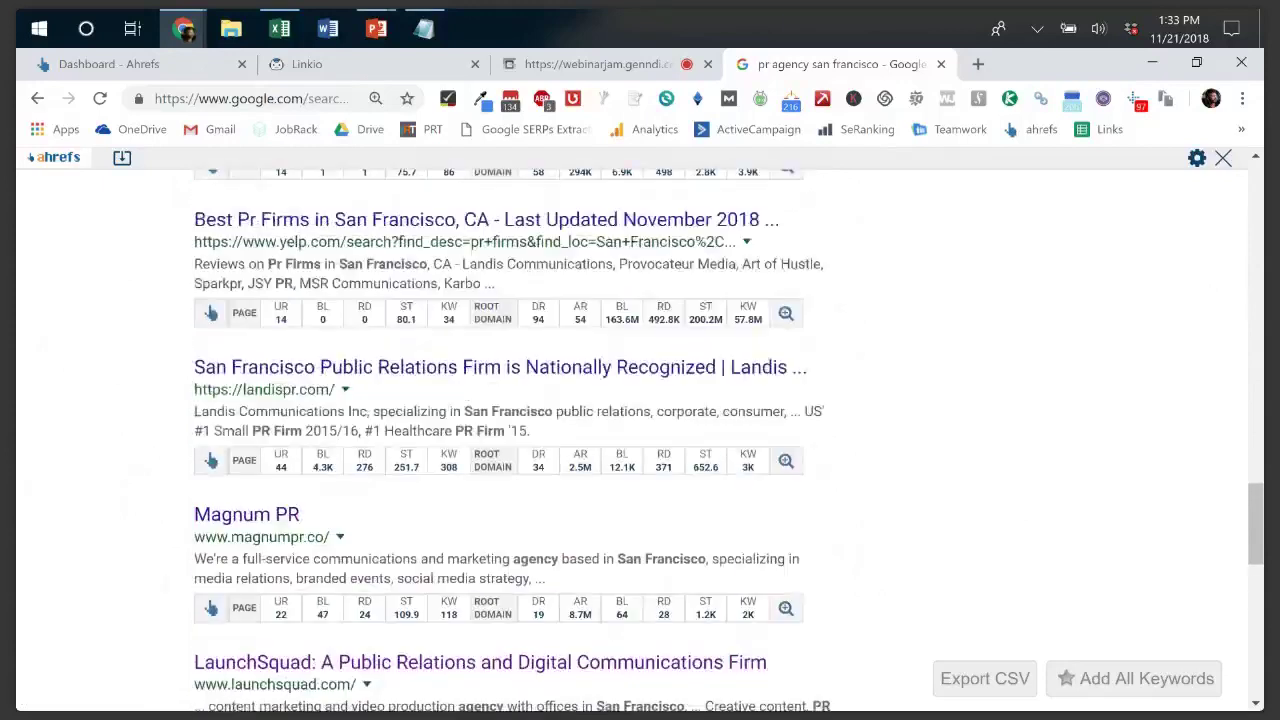
scroll(516, 430, "up", 1)
scroll(516, 430, "up", 6)
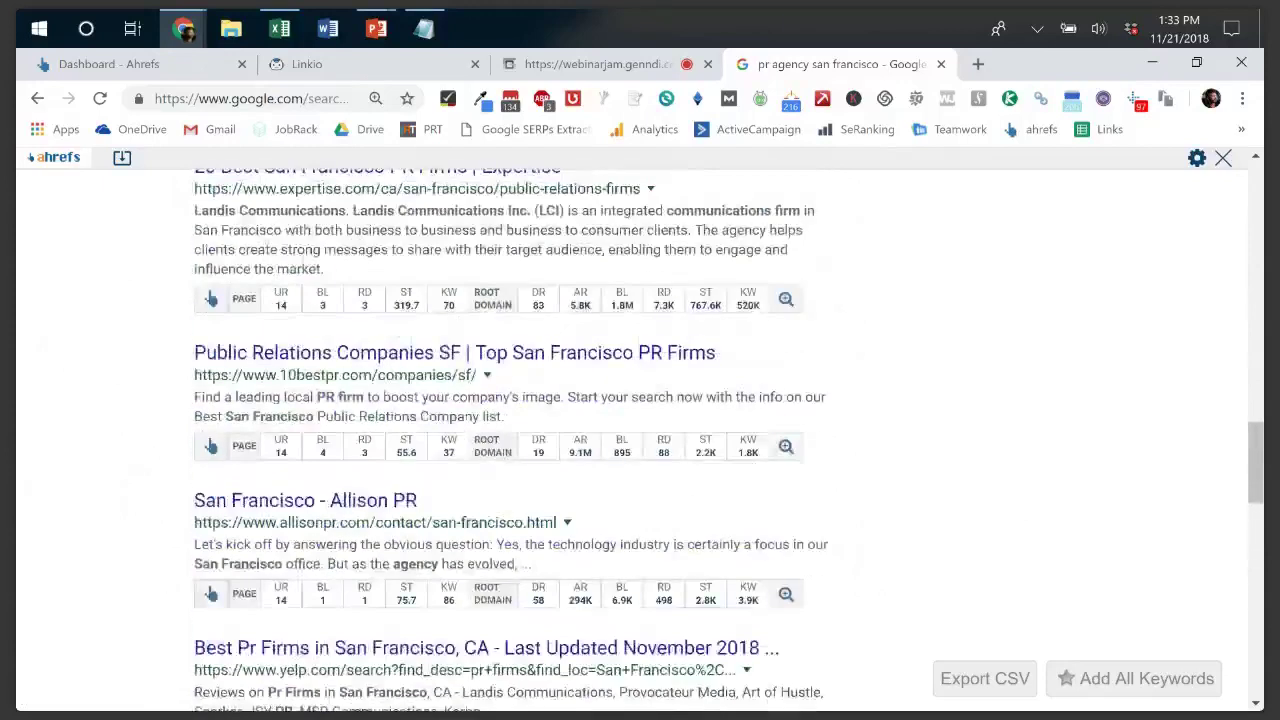
scroll(516, 430, "up", 4)
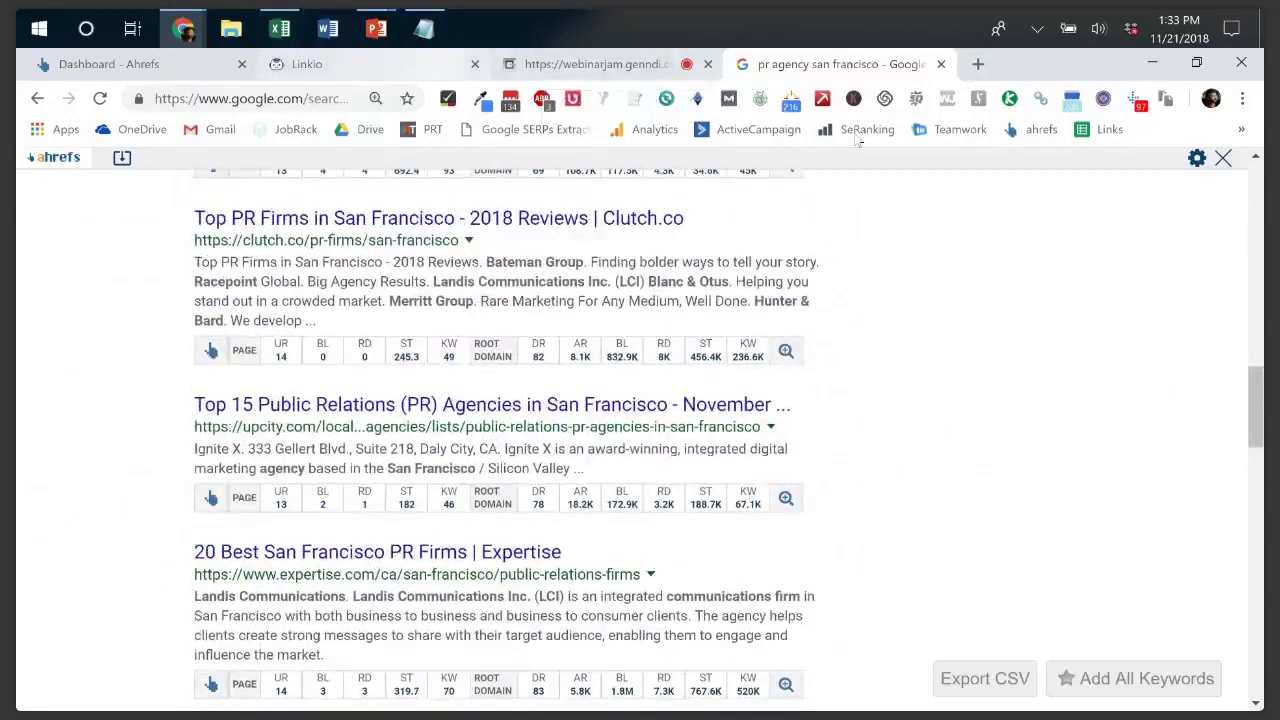
- Switch back to Linkio and review the competitor anchor text percentages against Public Haus Agency's
left_click(364, 64)
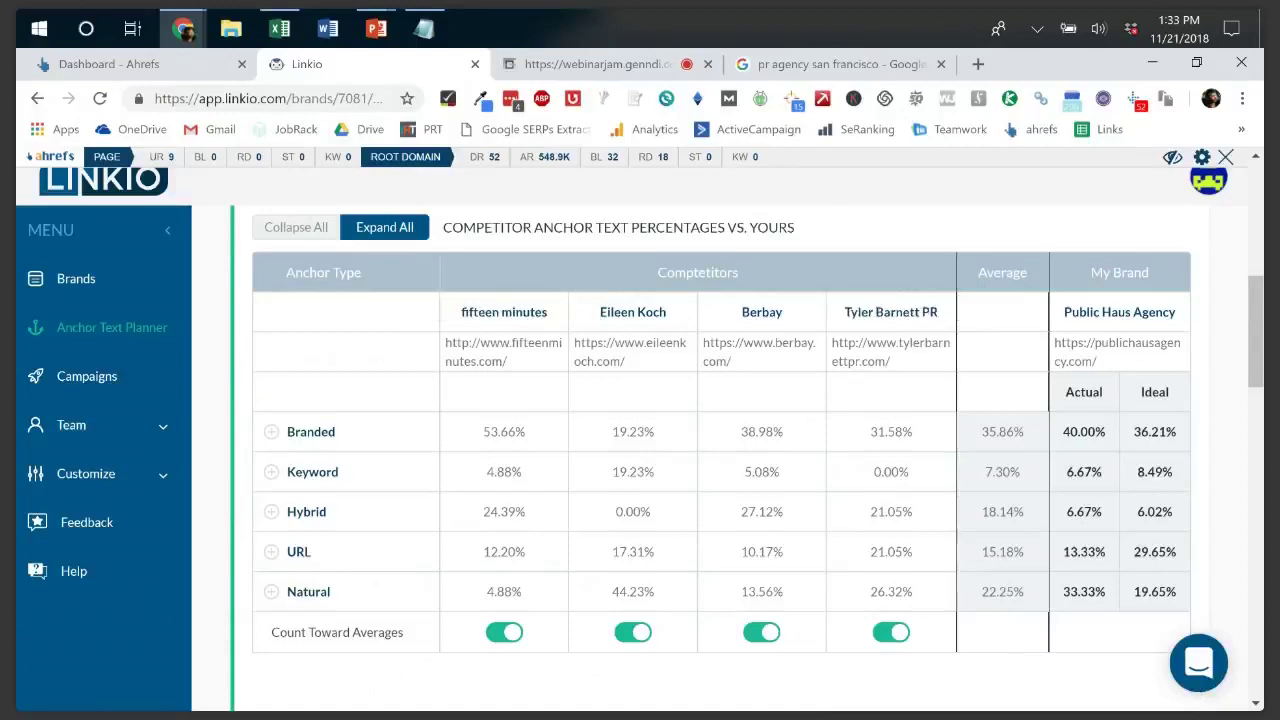
scroll(890, 340, "up", 1)
scroll(760, 400, "up", 1)
scroll(760, 400, "down", 3)
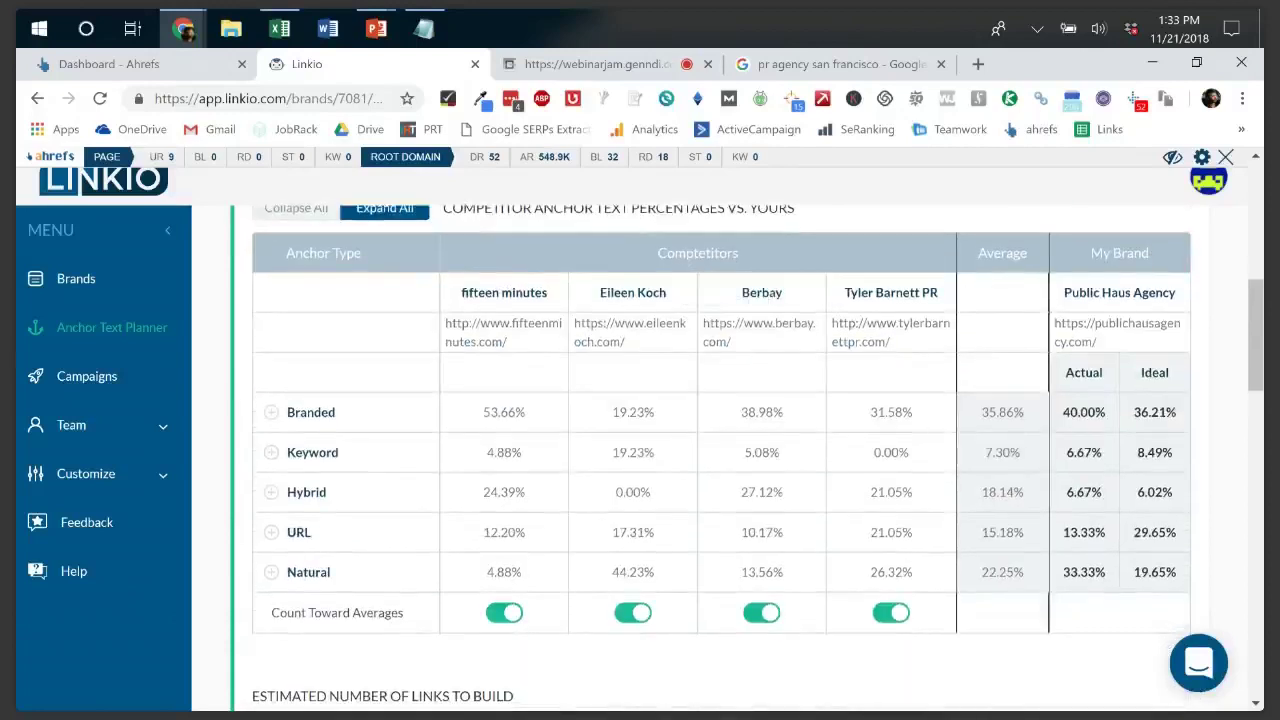
- Compare the competitors' dofollow and indexed referring domains in the estimated number of links to build
scroll(720, 450, "down", 4)
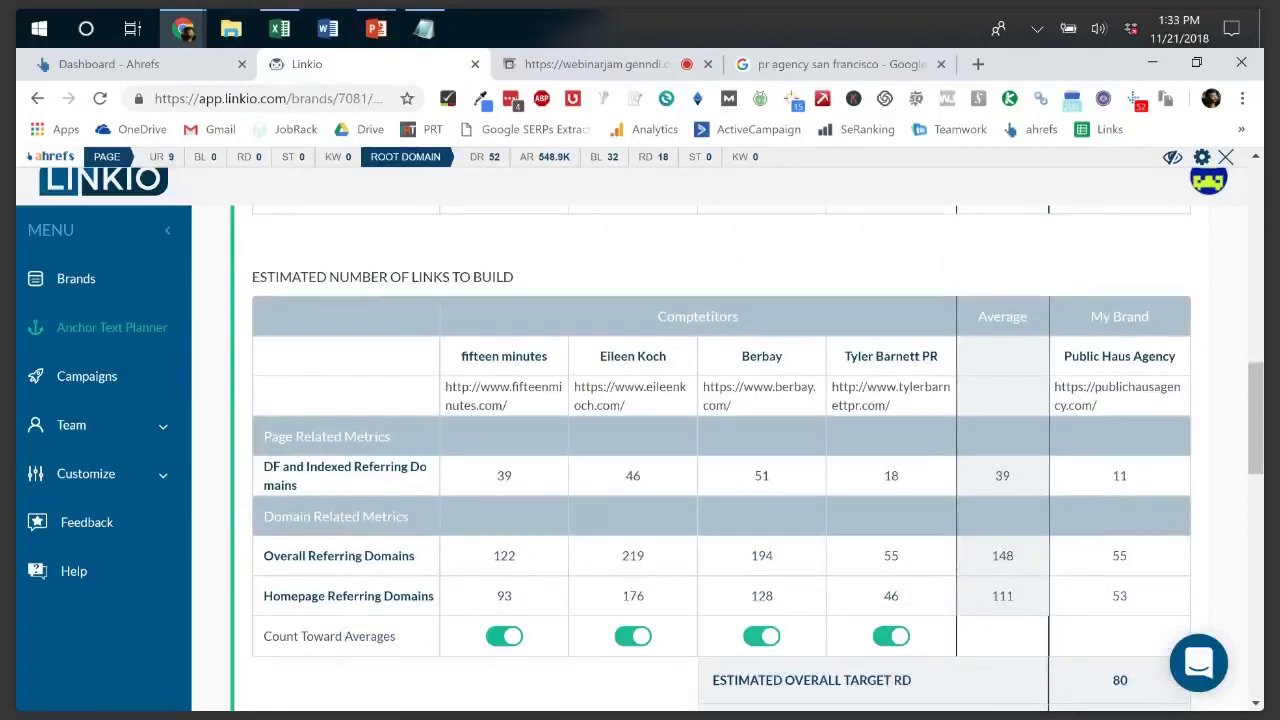
left_click_drag(504, 476, 891, 404)
left_click(891, 476)
- Compare Public Haus Agency's ideal Hybrid anchor percentage with the competitor average
scroll(720, 458, "up", 4)
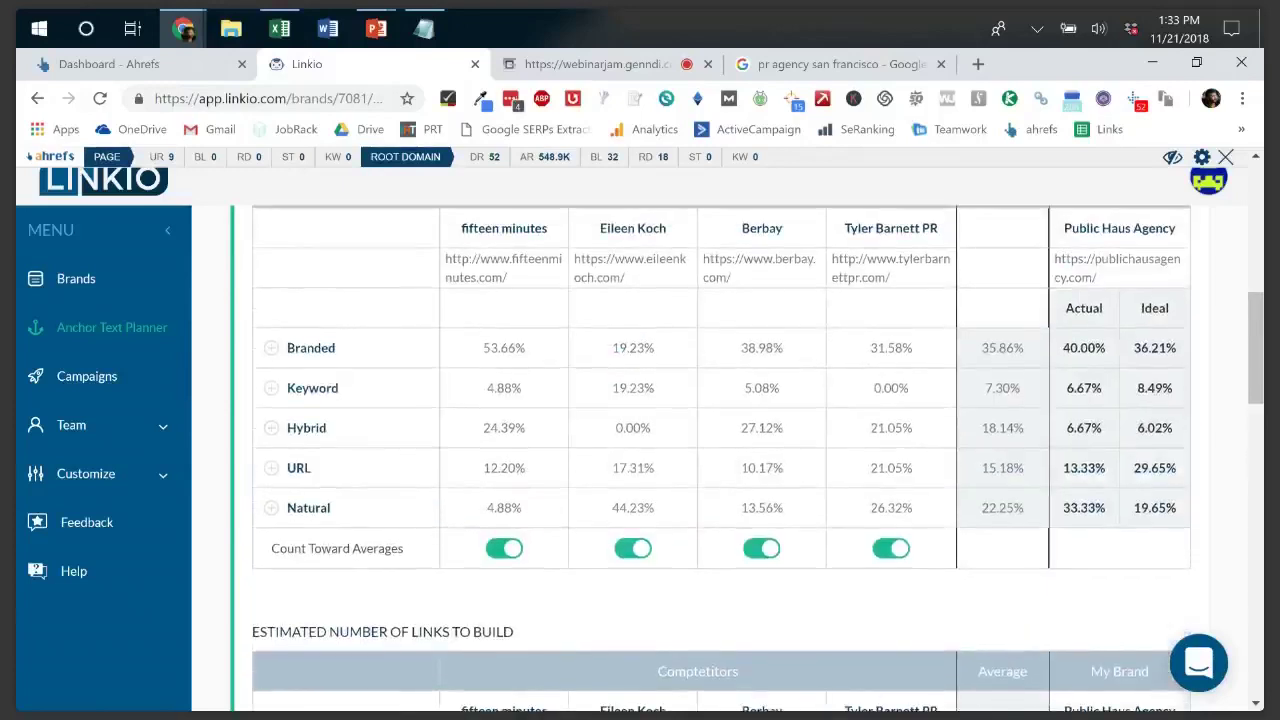
scroll(720, 458, "up", 1)
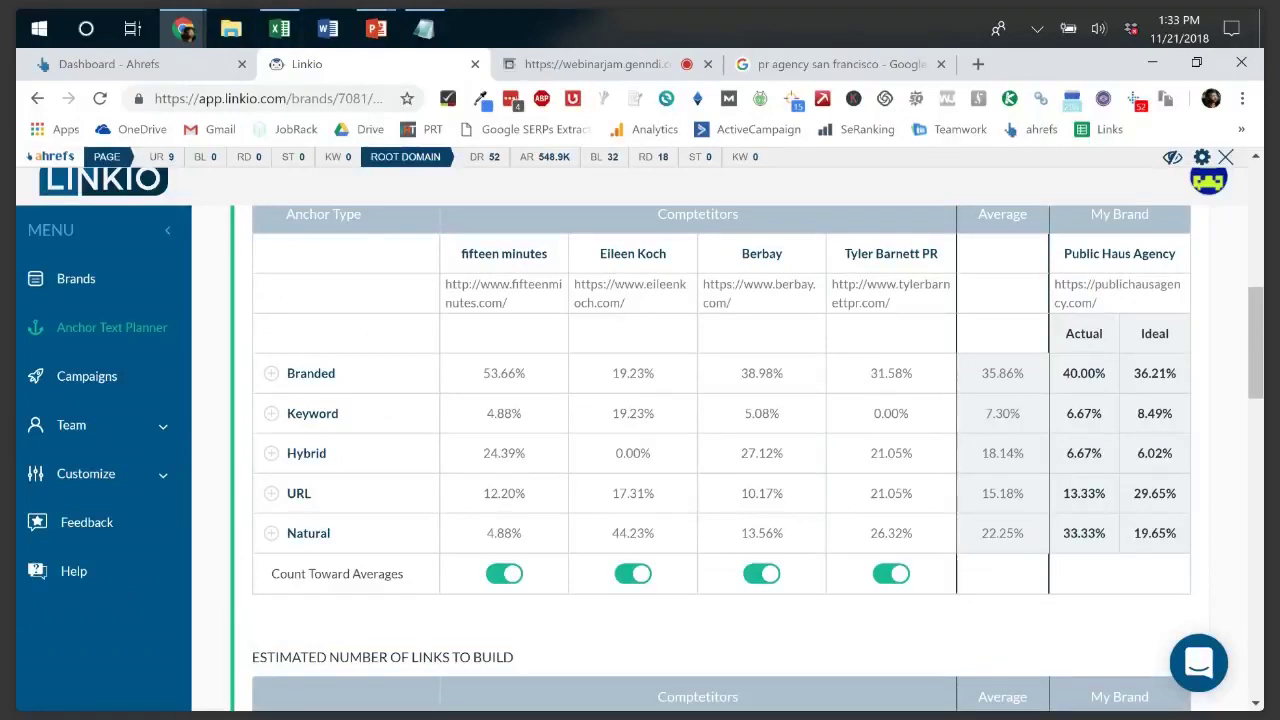
left_click_drag(1136, 453, 1174, 453)
left_click_drag(1026, 453, 980, 453)
left_click(982, 453)
- Review the referring domain metrics, the estimated overall target RD and the pending links to build for Public Haus Agency
scroll(720, 450, "down", 1)
scroll(720, 450, "down", 3)
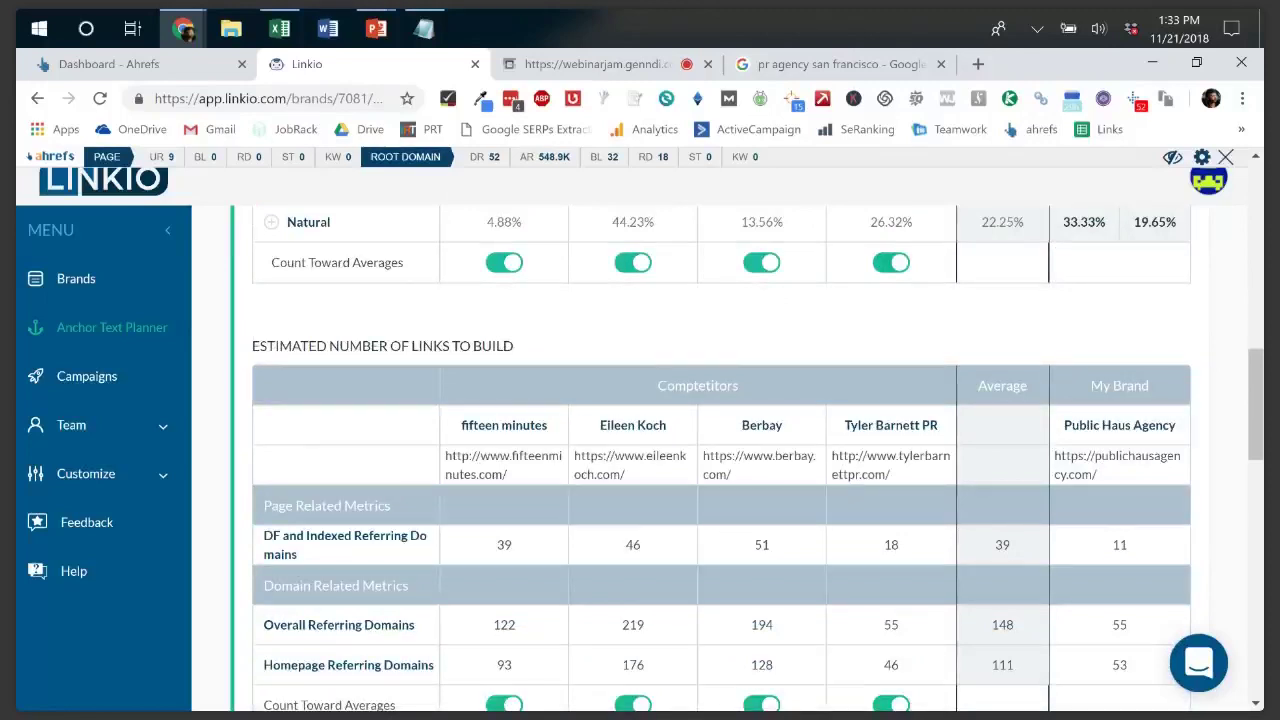
scroll(720, 450, "down", 3)
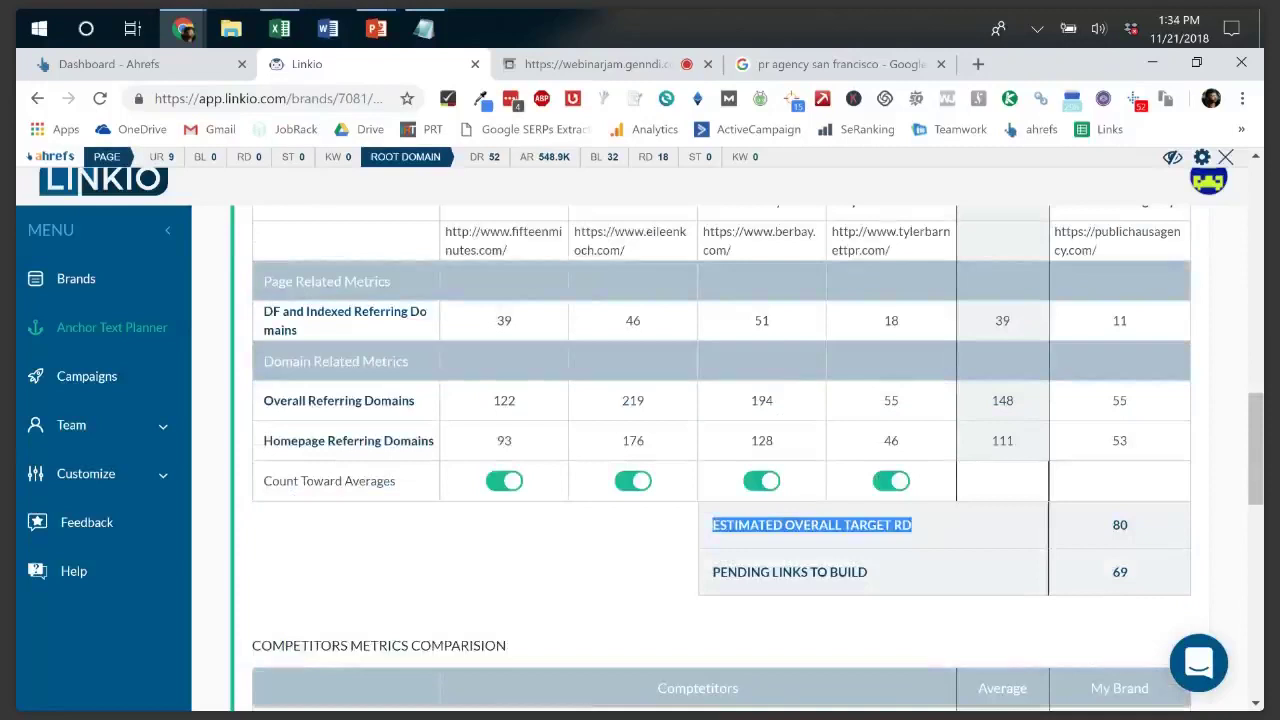
left_click(741, 525)
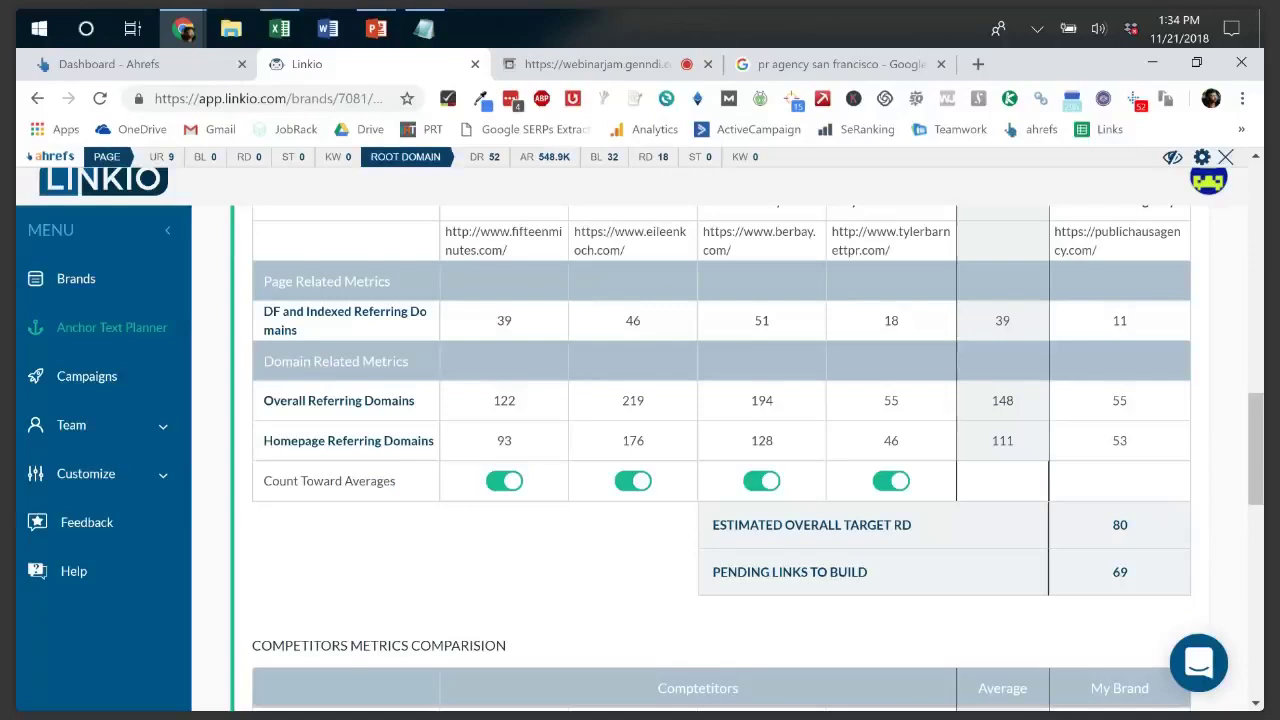
double_click(1119, 525)
left_click(1119, 525)
scroll(720, 450, "down", 3)
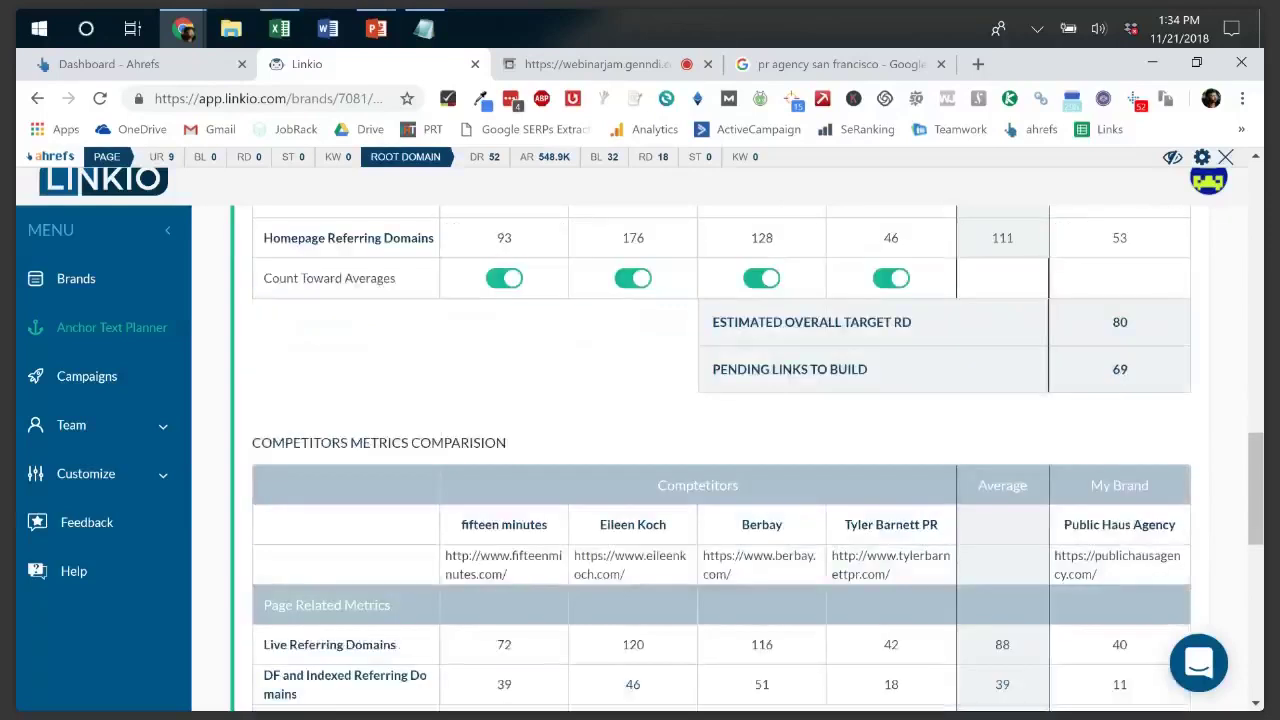
- Set the total referring domain goal to 80 in the anchor text suggestions and review the regenerated list of anchor types
scroll(720, 450, "up", 10)
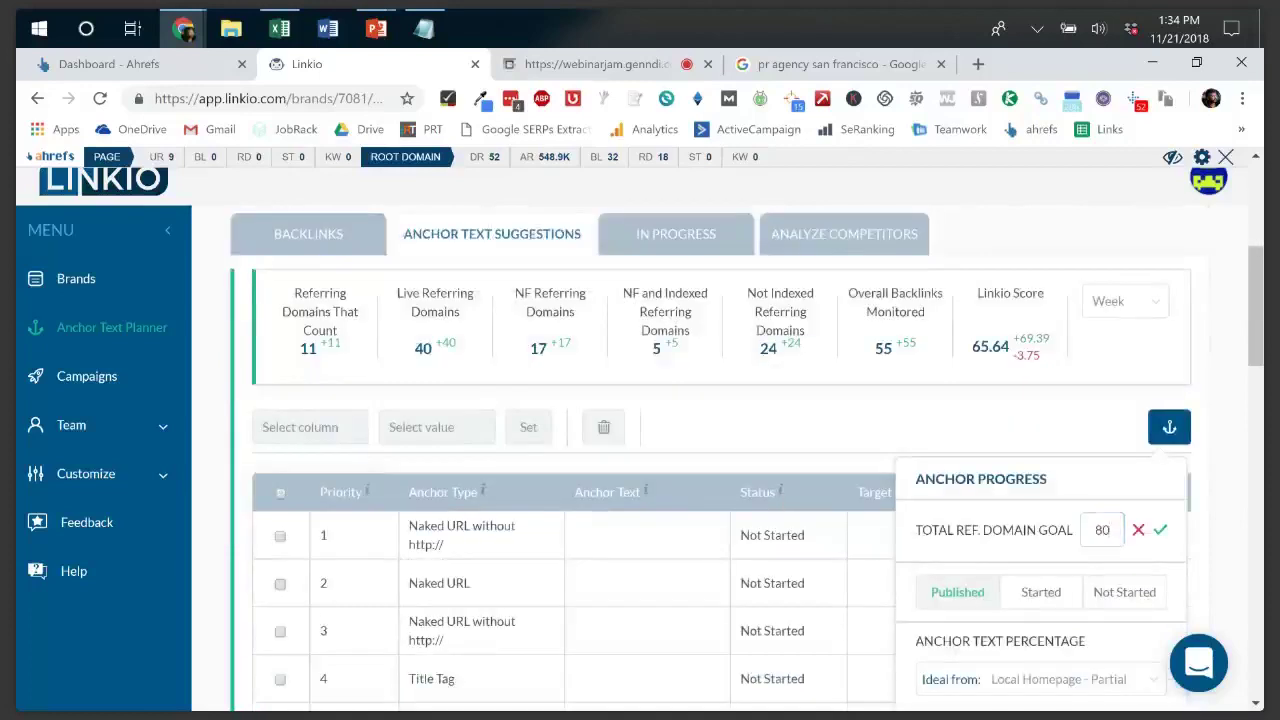
key("Return")
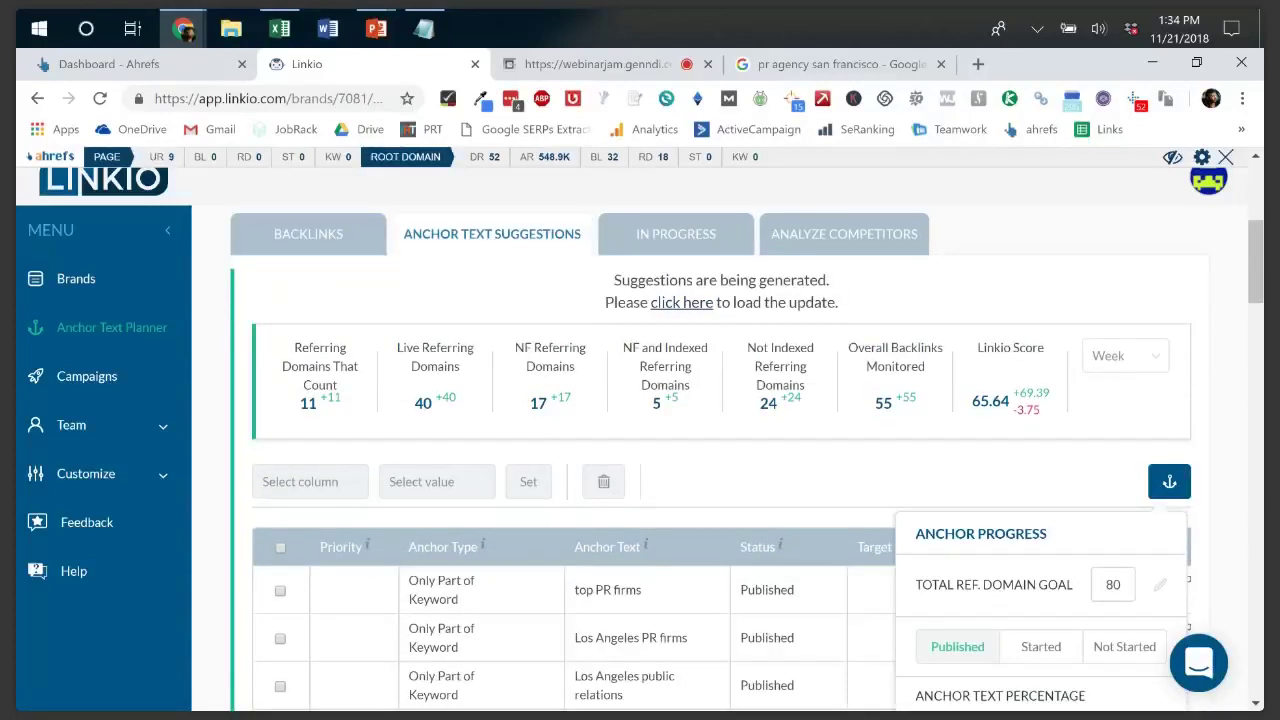
scroll(531, 520, "down", 8)
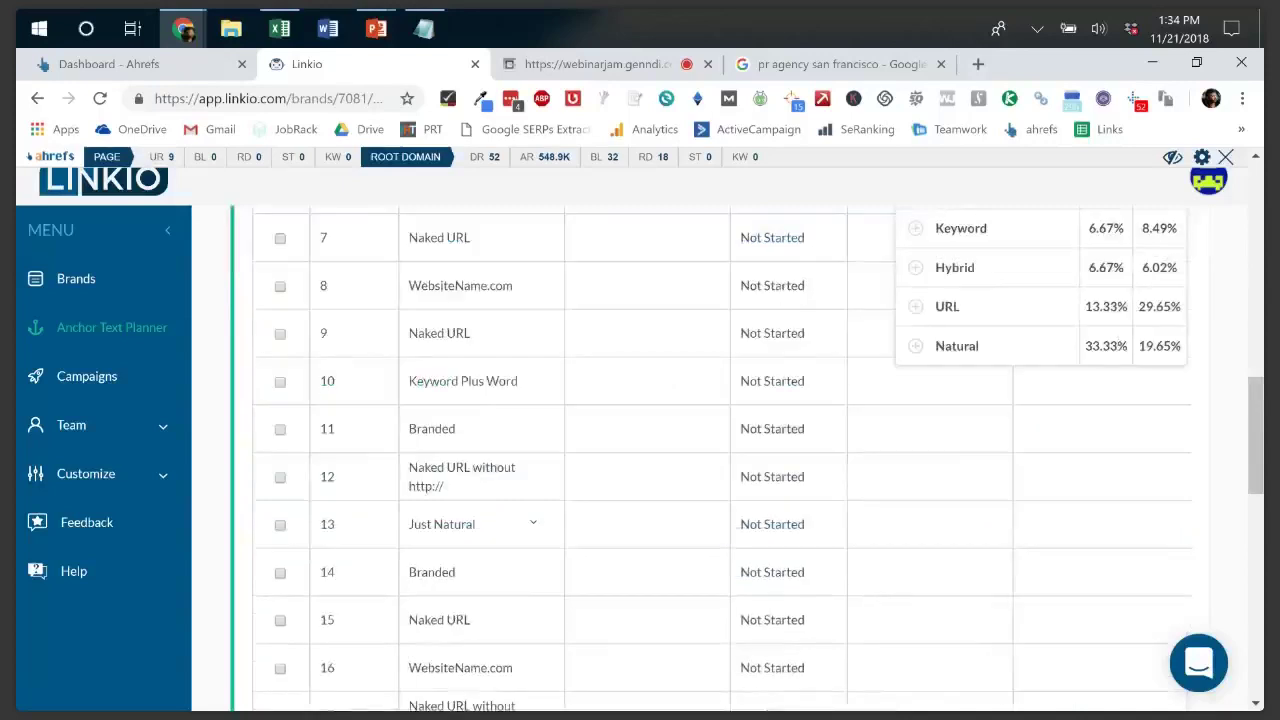
scroll(531, 569, "up", 5)
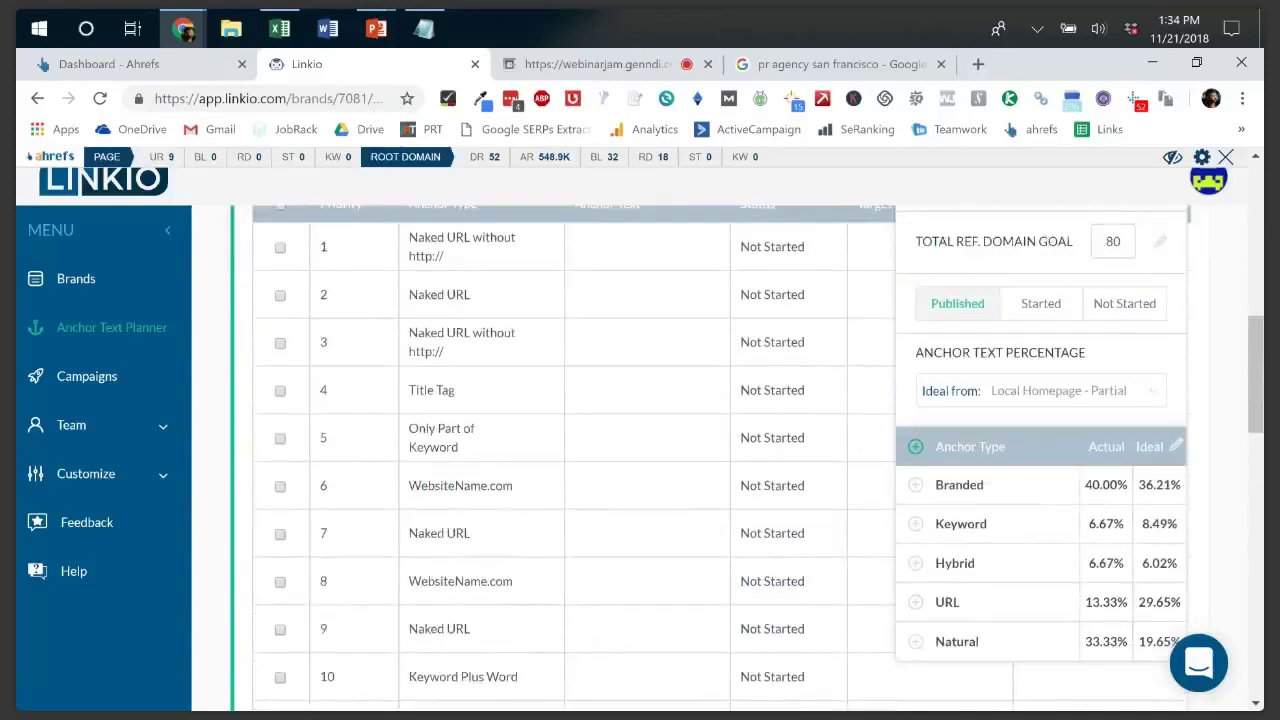
- Switch to the PowerPoint slide show and advance from the page types slide to the Resources slide
key("alt+Tab")
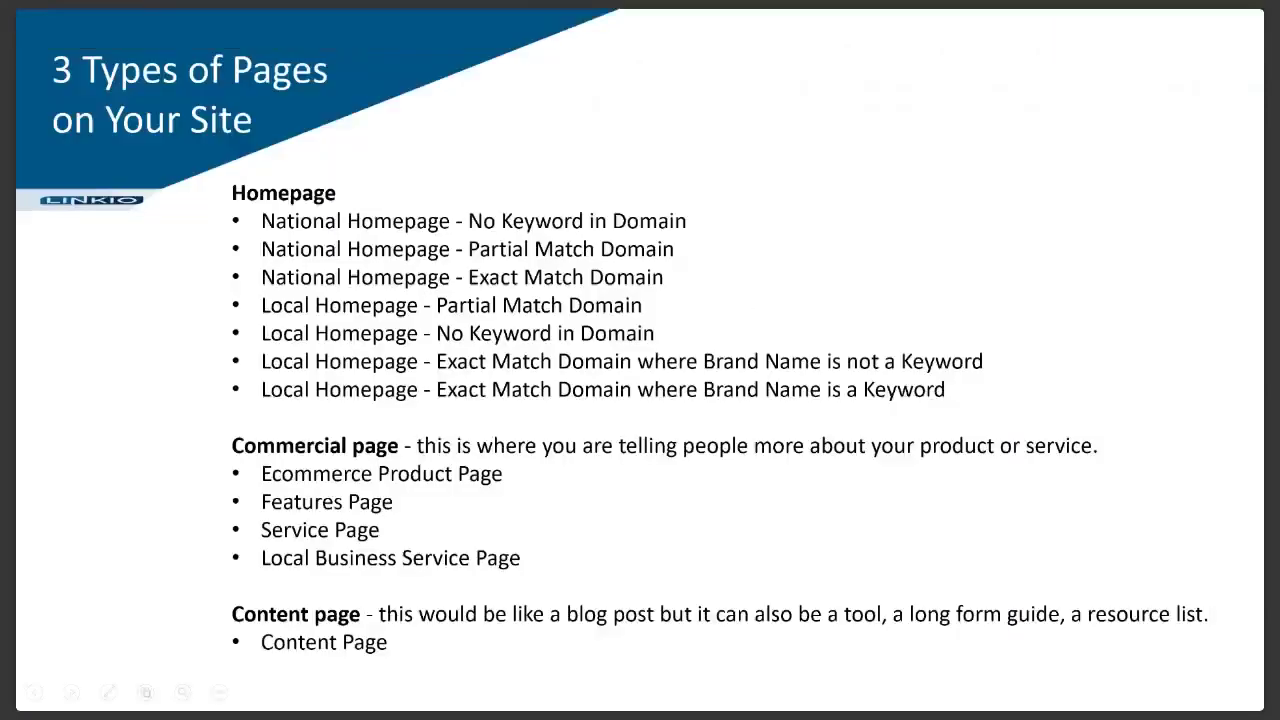
key("Right")
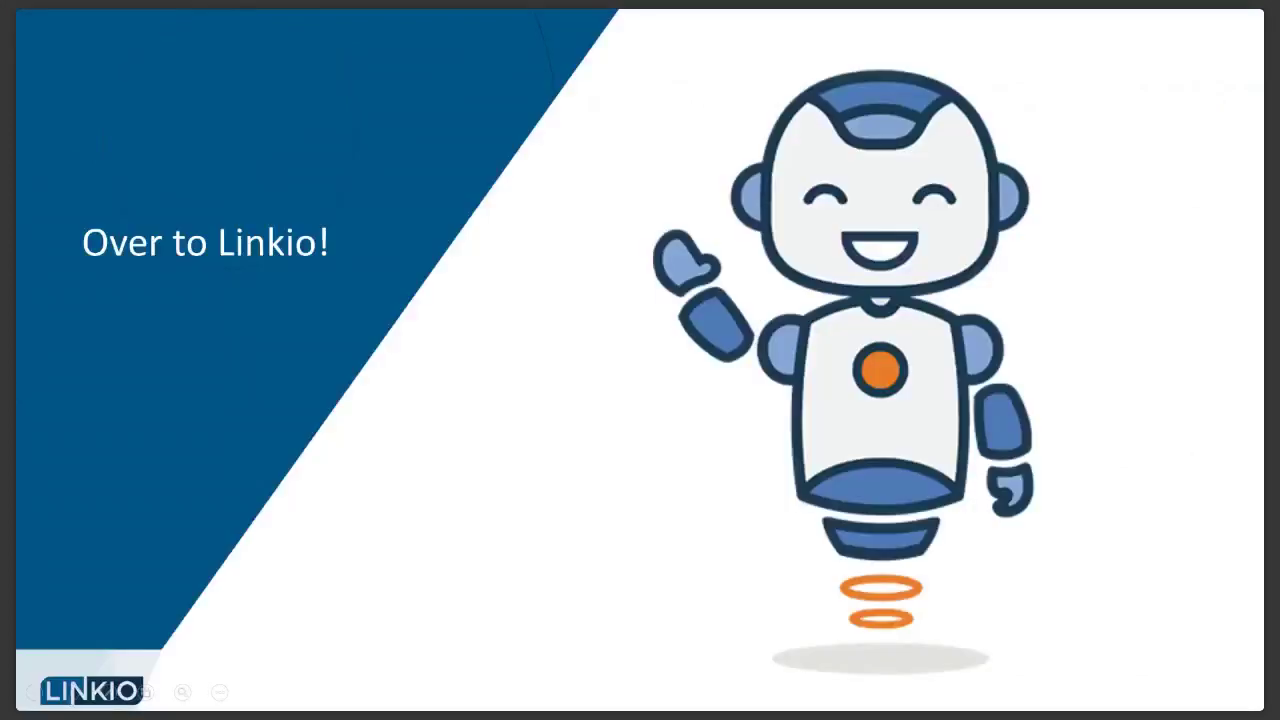
key("Right")
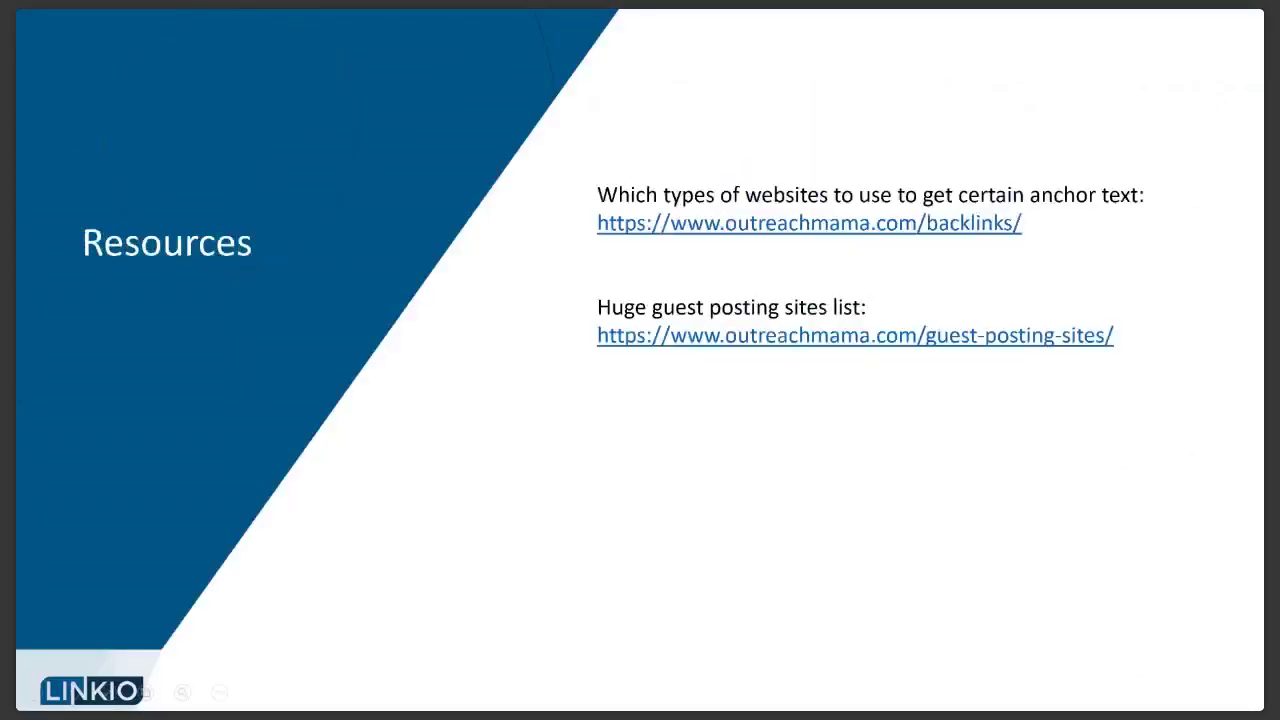